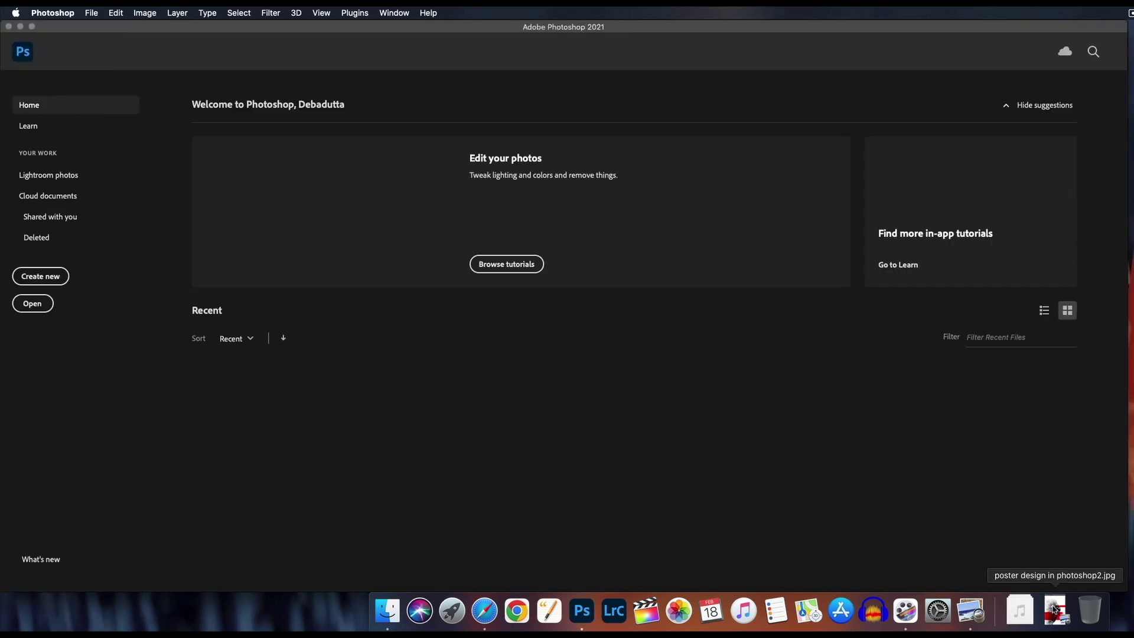
# - View the finished poster reference, poster design in photoshop2.jpg, and put it away
pyautogui.click(1055, 609)
pyautogui.click(1051, 609)
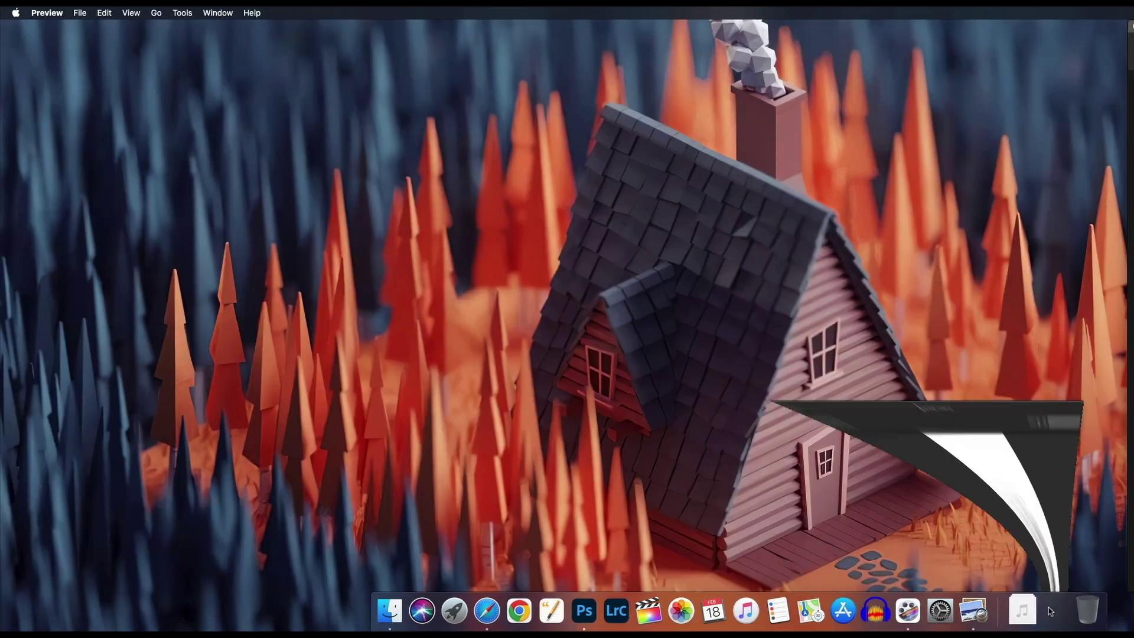
pyautogui.press('XF86AudioRaiseVolume')
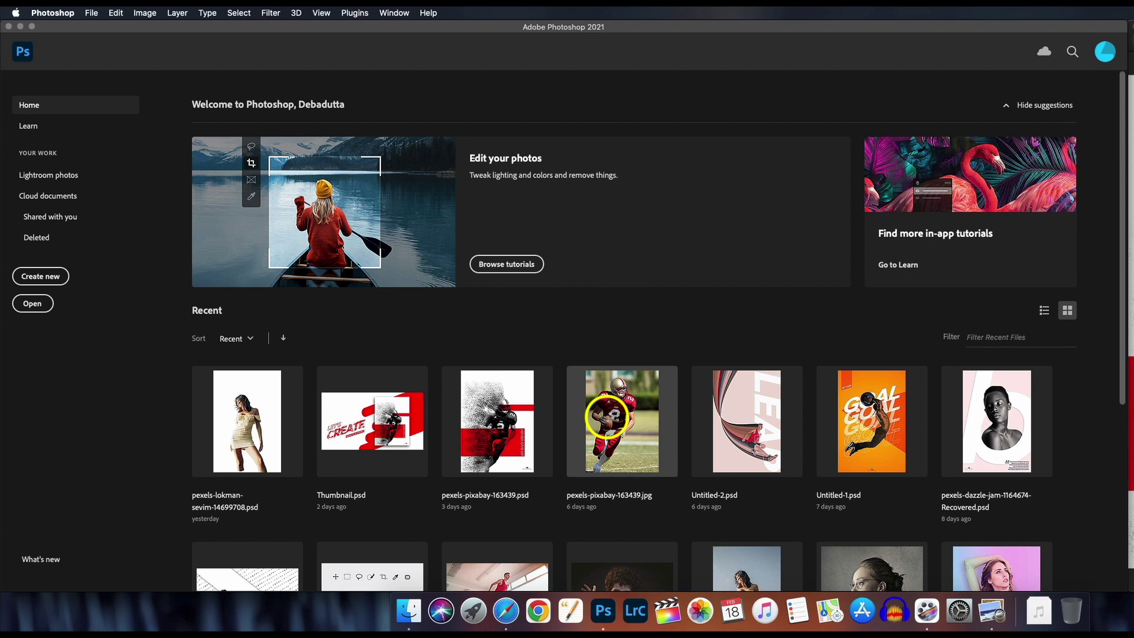
# - Open pexels-pixabay-163439.jpg and start selecting the football player's helmet, torso and thigh with the Quick Selection tool
pyautogui.click(606, 417)
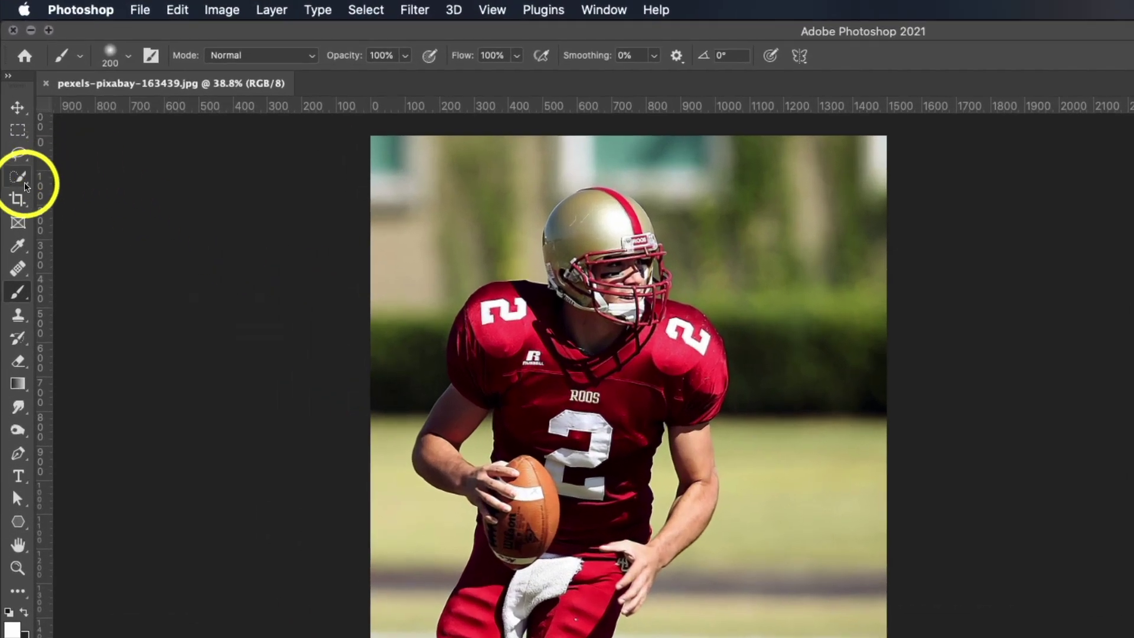
pyautogui.click(24, 184)
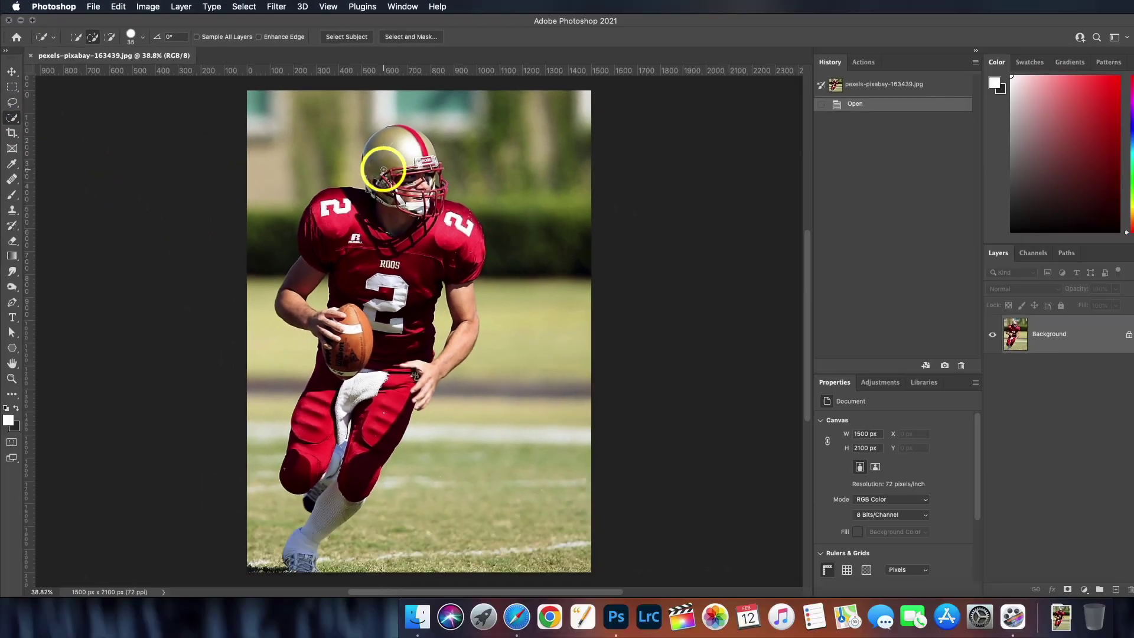
pyautogui.moveTo(577, 254)
pyautogui.mouseDown()
pyautogui.moveTo(588, 216)
pyautogui.moveTo(574, 257)
pyautogui.mouseUp()
pyautogui.moveTo(383, 171)
pyautogui.mouseDown()
pyautogui.moveTo(416, 179)
pyautogui.moveTo(419, 144)
pyautogui.moveTo(430, 212)
pyautogui.moveTo(458, 212)
pyautogui.moveTo(464, 307)
pyautogui.moveTo(420, 398)
pyautogui.moveTo(386, 398)
pyautogui.moveTo(409, 359)
pyautogui.moveTo(382, 246)
pyautogui.moveTo(340, 208)
pyautogui.moveTo(297, 305)
pyautogui.moveTo(348, 359)
pyautogui.mouseUp()
pyautogui.moveTo(302, 428); pyautogui.dragTo(299, 466)
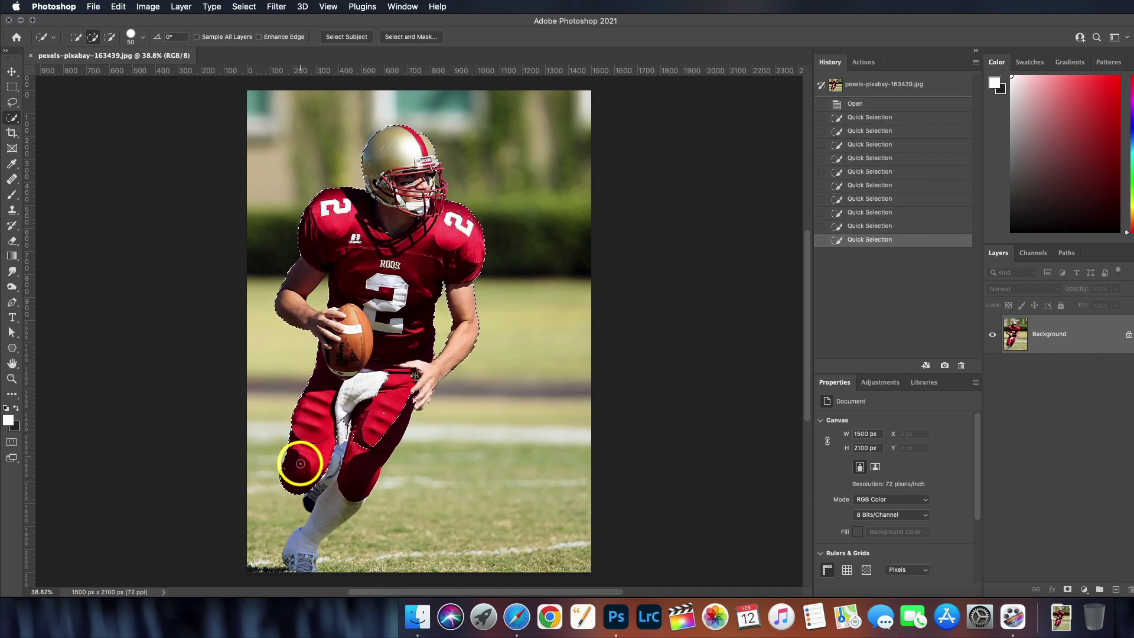
# - Extend the quick selection over the player's legs, towel, socks and shoes
pyautogui.click(362, 445)
pyautogui.click(336, 461)
pyautogui.click(323, 521)
pyautogui.scroll(5, 326, 460)
pyautogui.moveTo(205, 301); pyautogui.dragTo(201, 322)
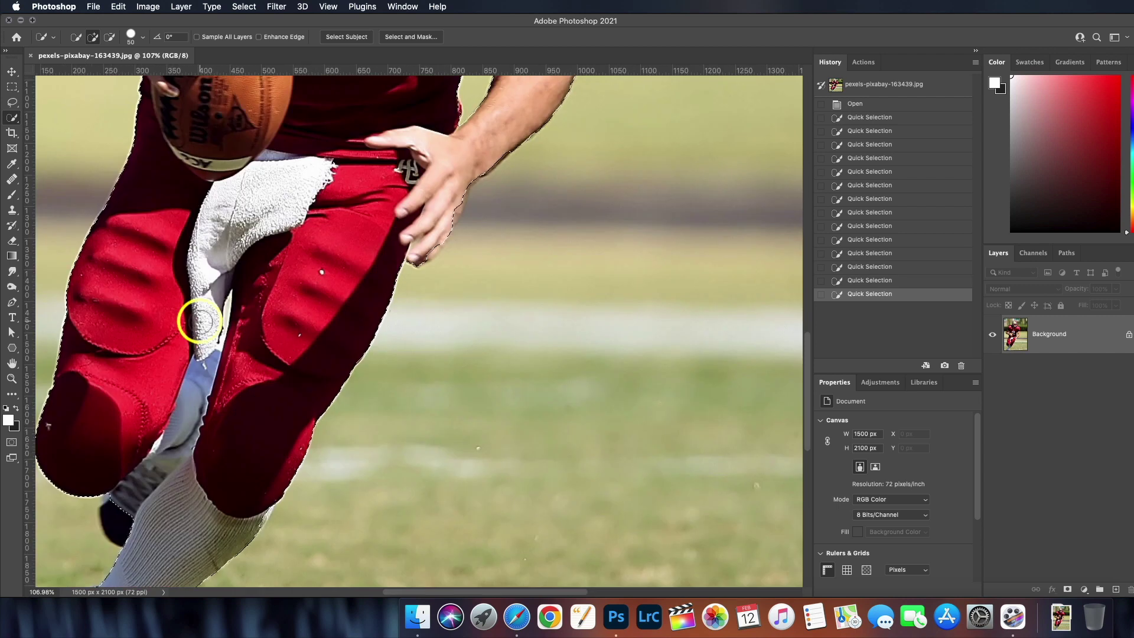
pyautogui.scroll(-5, 200, 323)
pyautogui.click(115, 511)
pyautogui.click(106, 500)
pyautogui.scroll(15, 109, 497)
pyautogui.scroll(-3, 343, 290)
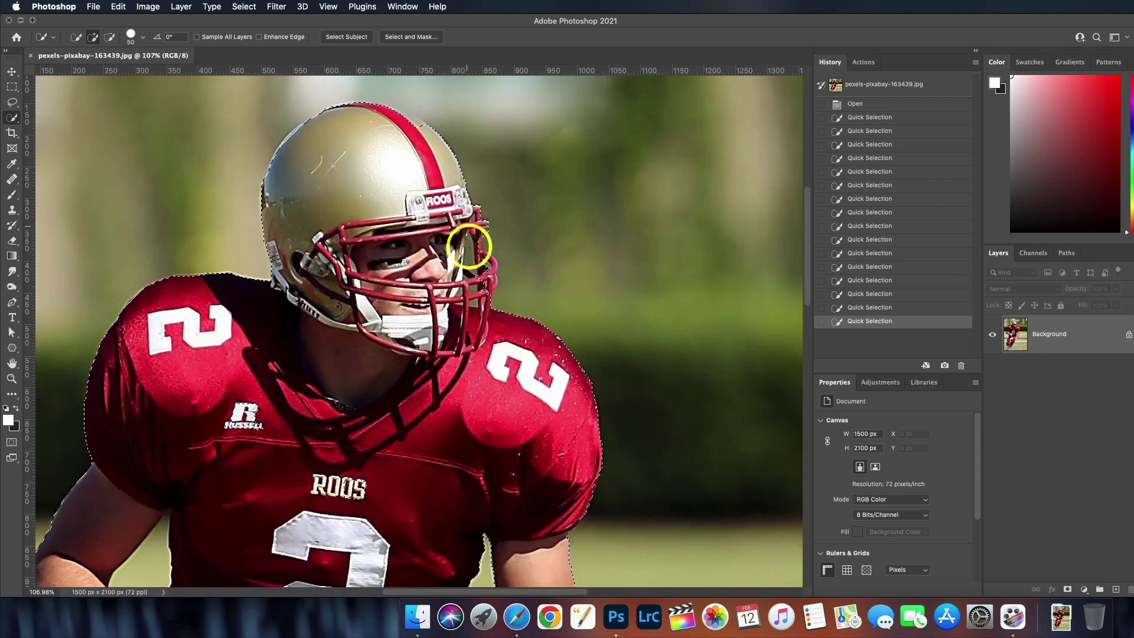
# - Refine the quick selection along the outer edge of the facemask and the player's free arm
pyautogui.click(469, 250)
pyautogui.scroll(-10, 466, 291)
pyautogui.click(559, 276)
pyautogui.click(560, 277)
pyautogui.scroll(-1, 529, 330)
pyautogui.scroll(-5, 499, 385)
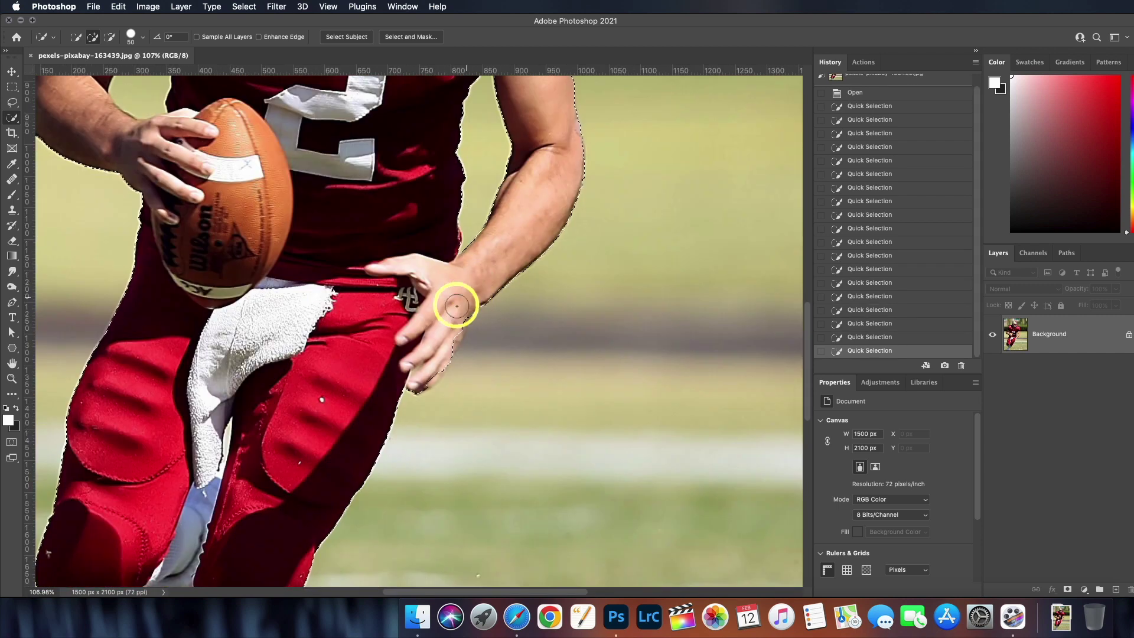
# - Refine the quick selection around the wrist and fingers of the player's free hand
pyautogui.click(459, 306)
pyautogui.click(450, 325)
pyautogui.click(443, 338)
pyautogui.click(426, 359)
pyautogui.scroll(10, 270, 273)
# - Subtract the background gap between the ball-carrying arm and the torso from the selection
pyautogui.moveTo(247, 300); pyautogui.dragTo(432, 215)
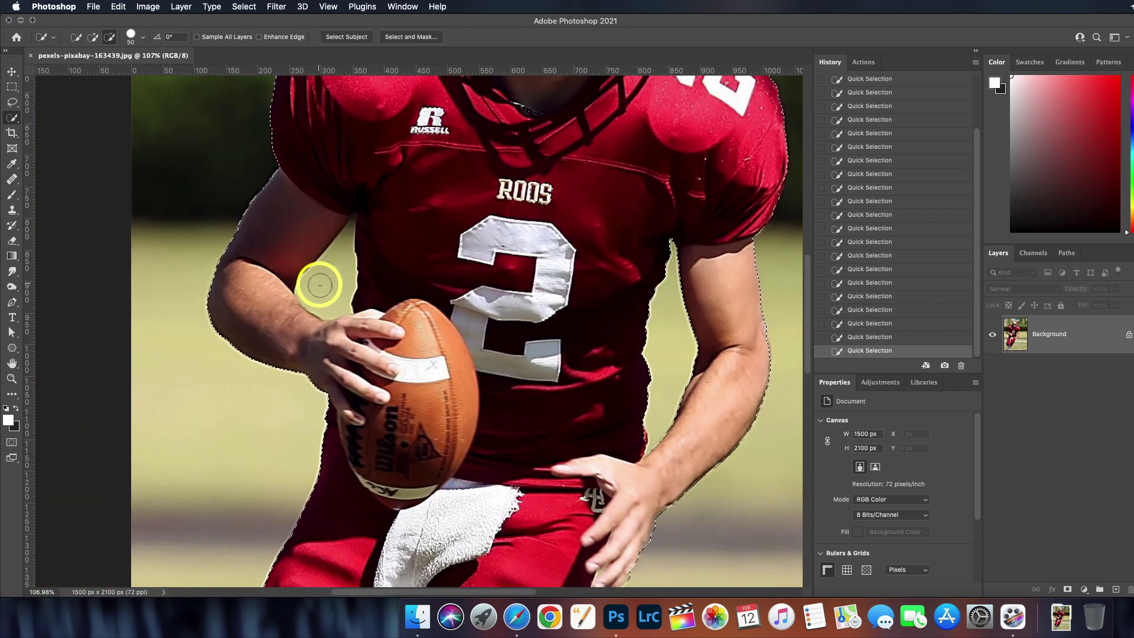
pyautogui.keyDown('alt'); pyautogui.click(322, 287); pyautogui.keyUp('alt')
pyautogui.click(365, 329)
pyautogui.click(372, 246)
pyautogui.scroll(8, 448, 267)
pyautogui.scroll(-15, 525, 289)
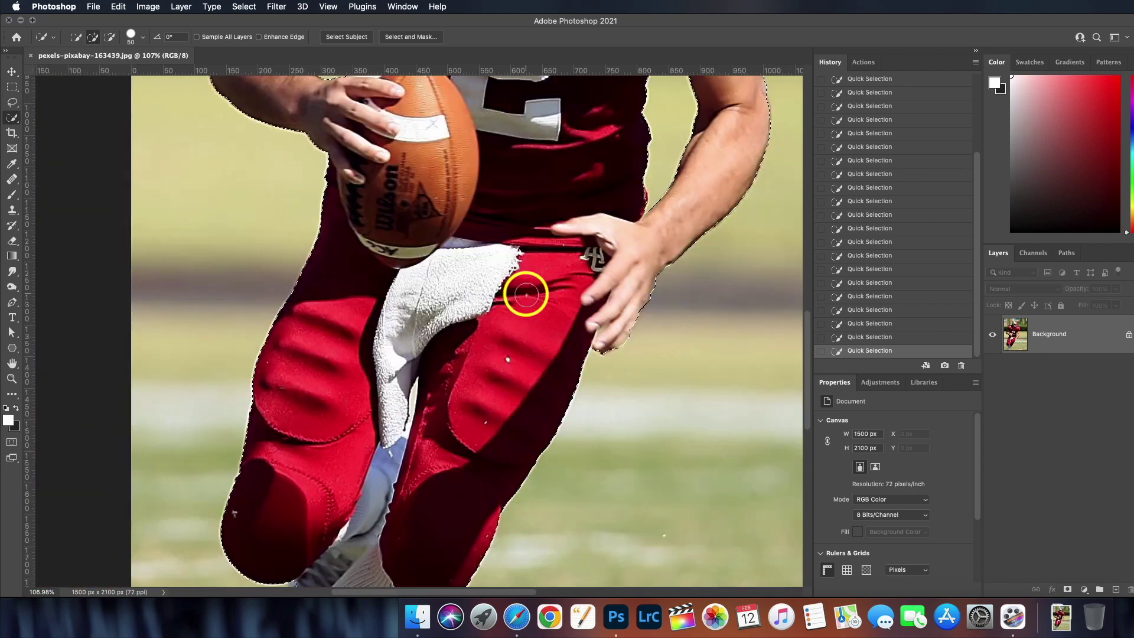
# - Reduce the selection brush to 9 px and refine the narrow background gap between the towel and the thigh
pyautogui.scroll(5, 422, 344)
pyautogui.press('[')
pyautogui.press('[')
pyautogui.press('[')
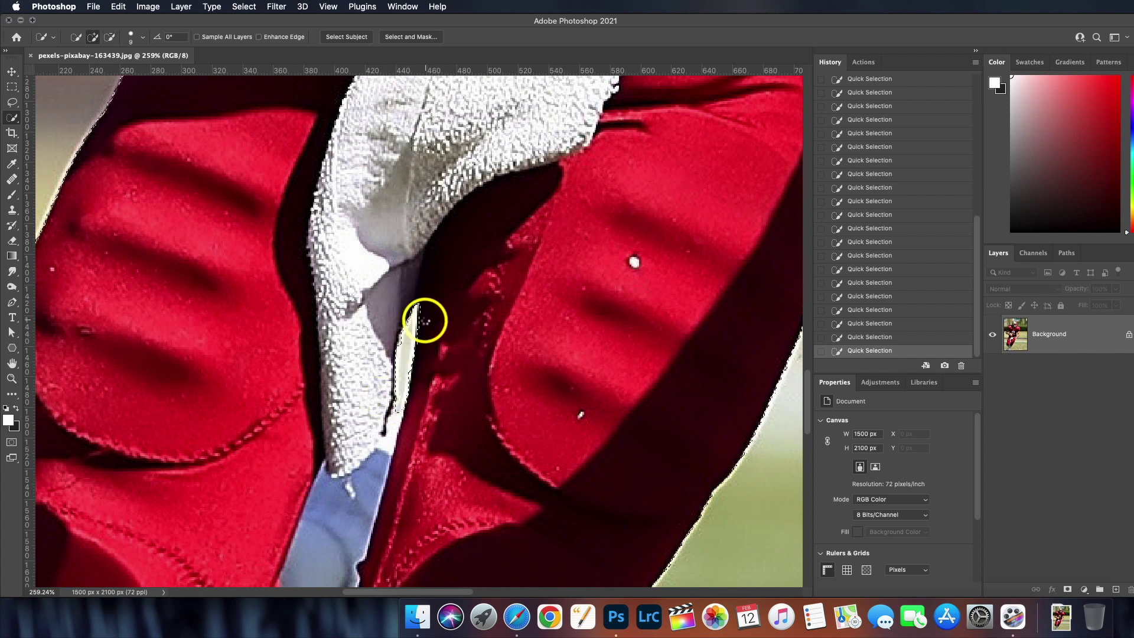
# - Undo the last selection stroke and subtract the background gap between the helmet's cheek and the facemask
pyautogui.scroll(20, 426, 320)
pyautogui.press('super+z')
pyautogui.moveTo(604, 430); pyautogui.dragTo(320, 454)
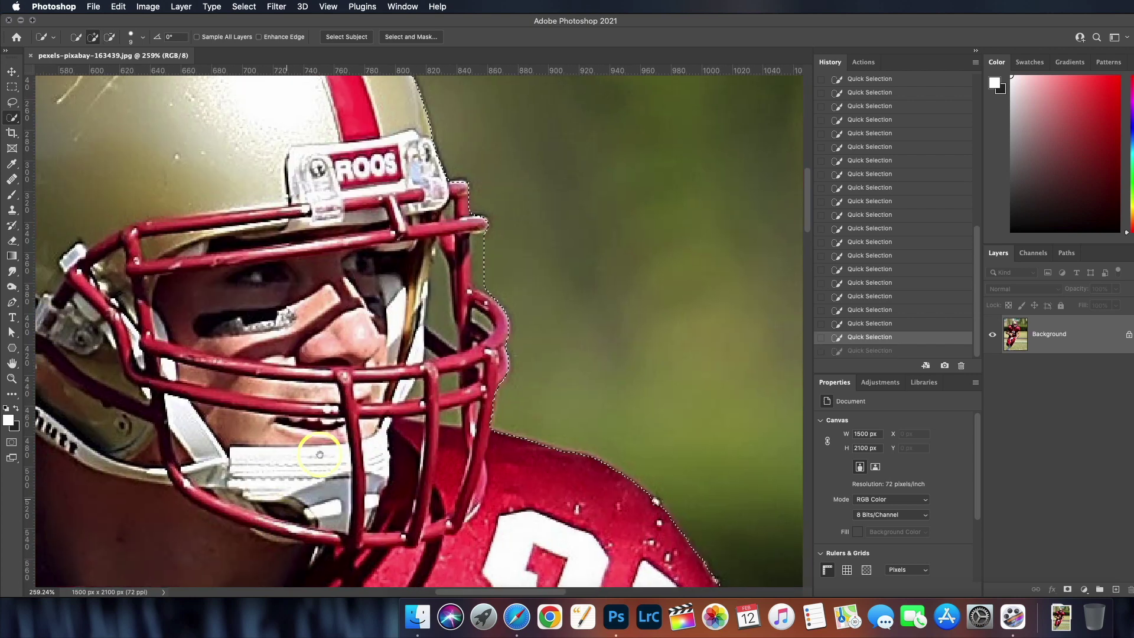
pyautogui.moveTo(448, 334); pyautogui.dragTo(441, 279)
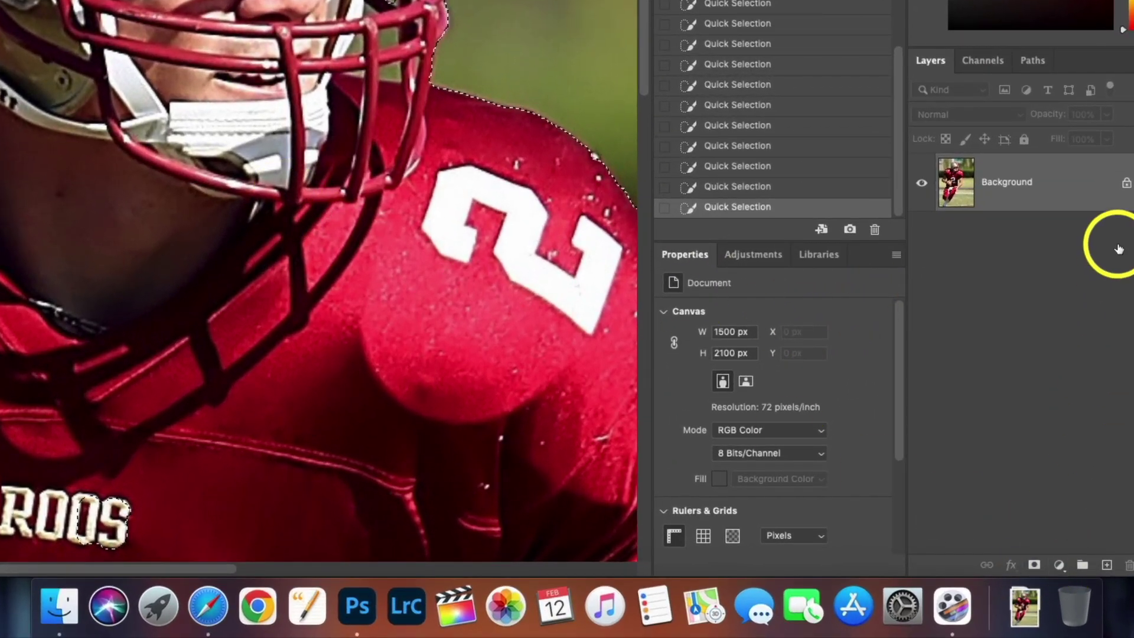
# - Unlock the Background layer and add a layer mask from the player selection
pyautogui.click(1127, 183)
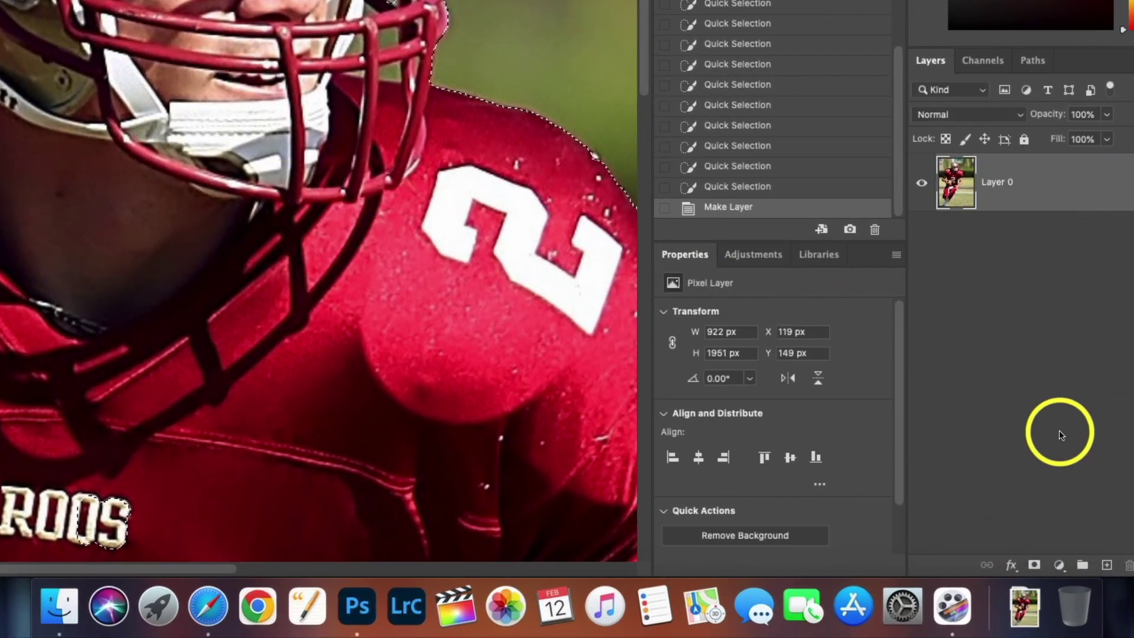
pyautogui.click(1035, 565)
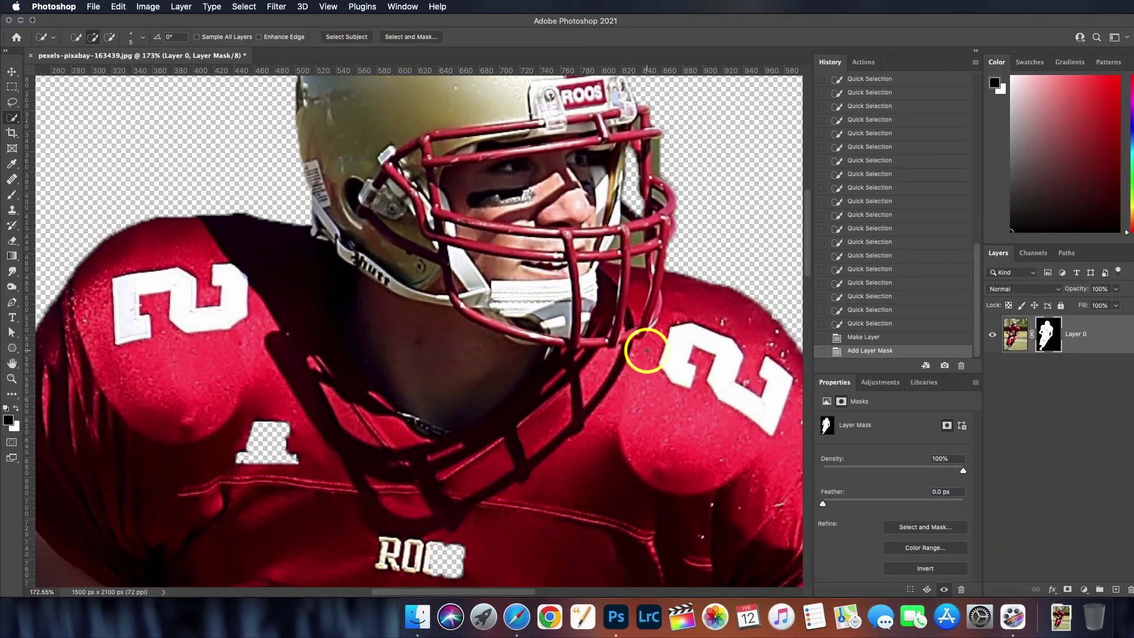
# - Examine the masked player from helmet to shoes for leftover background and wrongly hidden areas
pyautogui.scroll(-5, 646, 349)
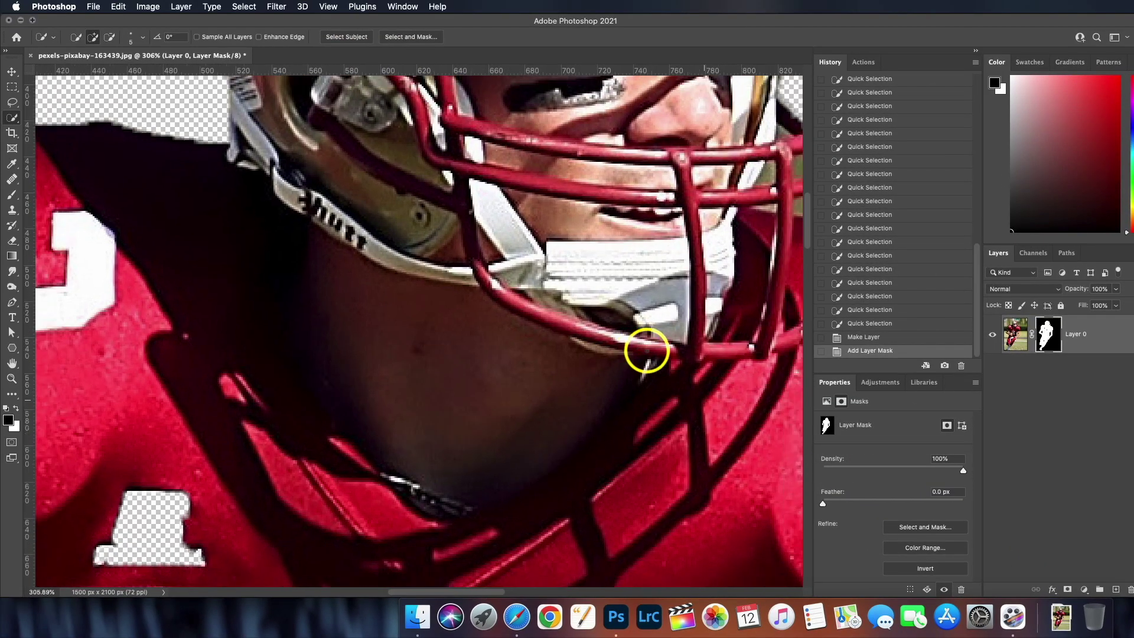
pyautogui.scroll(-3, 648, 347)
pyautogui.scroll(-4, 323, 373)
pyautogui.scroll(-8, 324, 373)
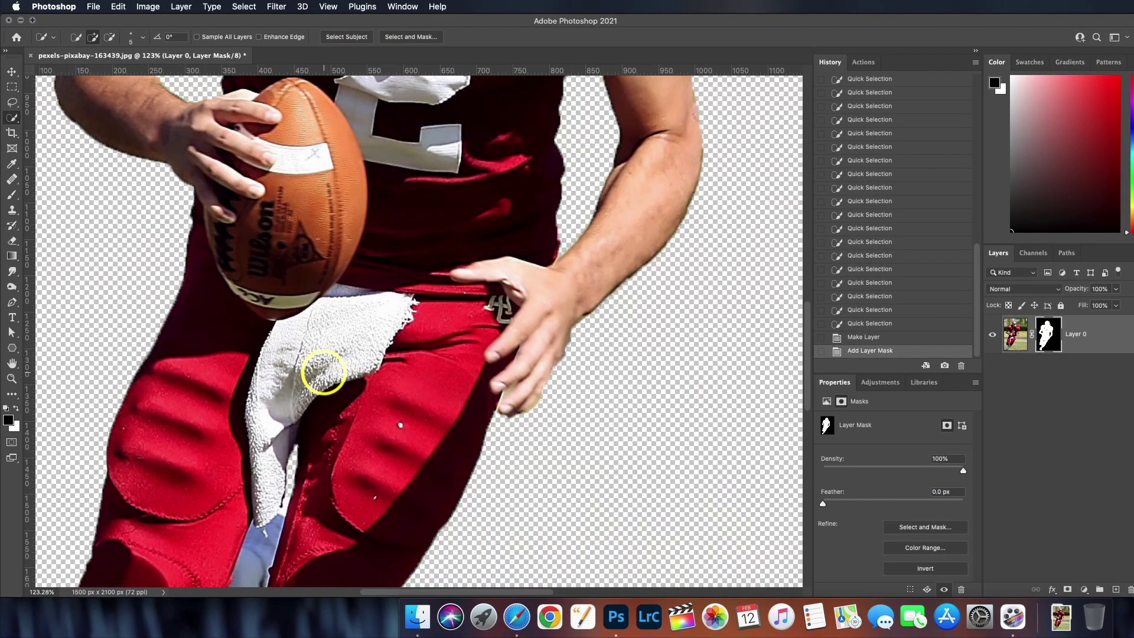
pyautogui.scroll(-5, 324, 373)
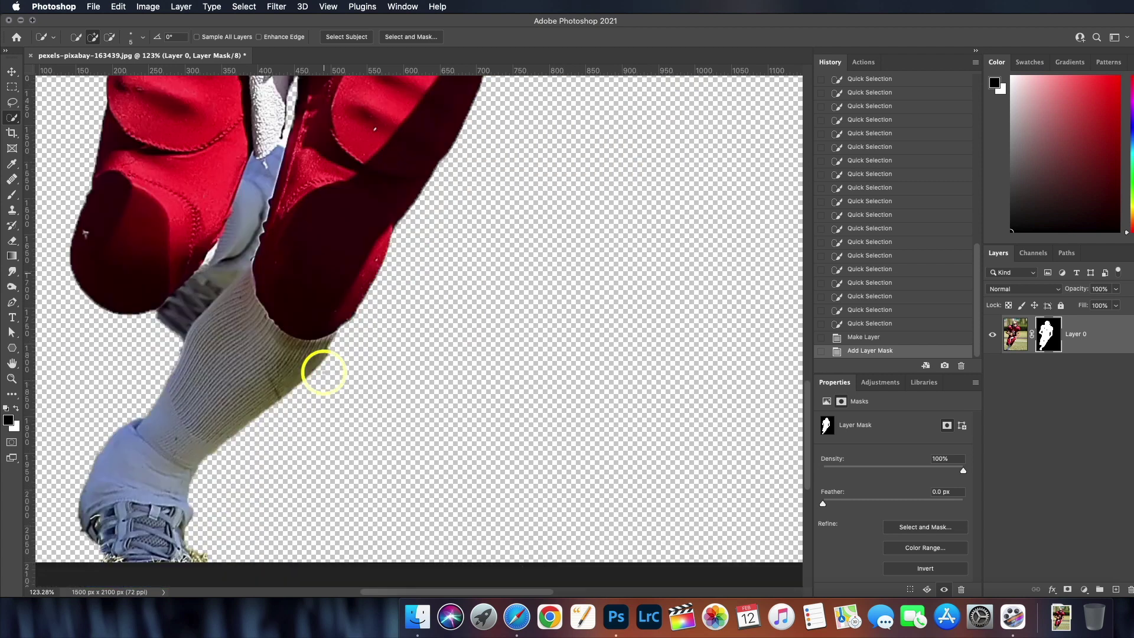
pyautogui.scroll(10, 324, 373)
pyautogui.scroll(9, 323, 373)
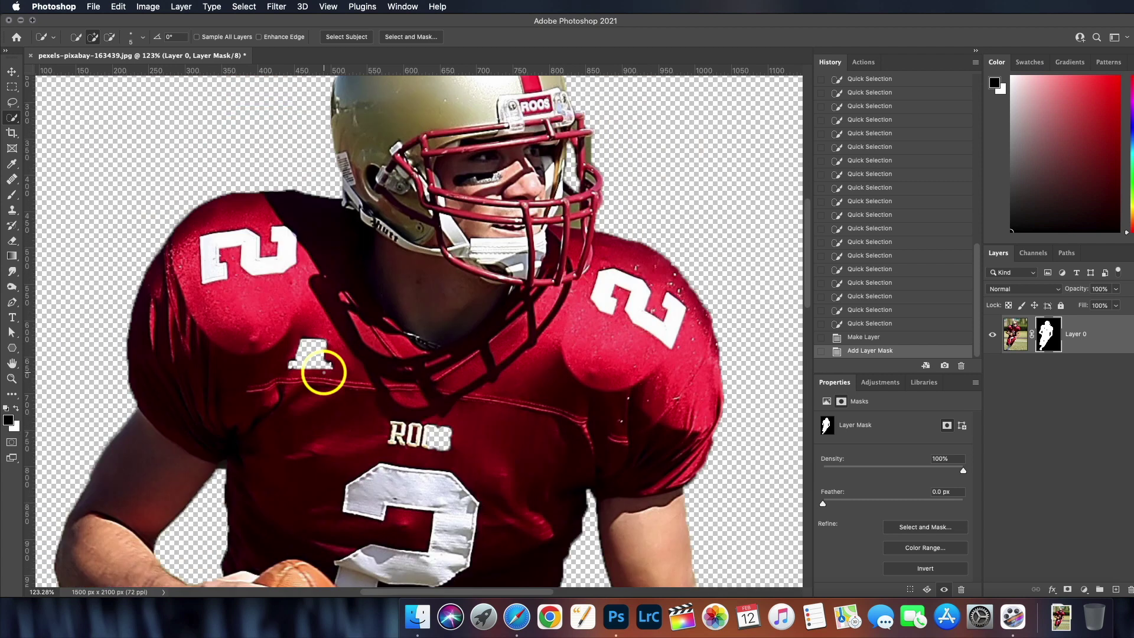
pyautogui.scroll(-1, 322, 373)
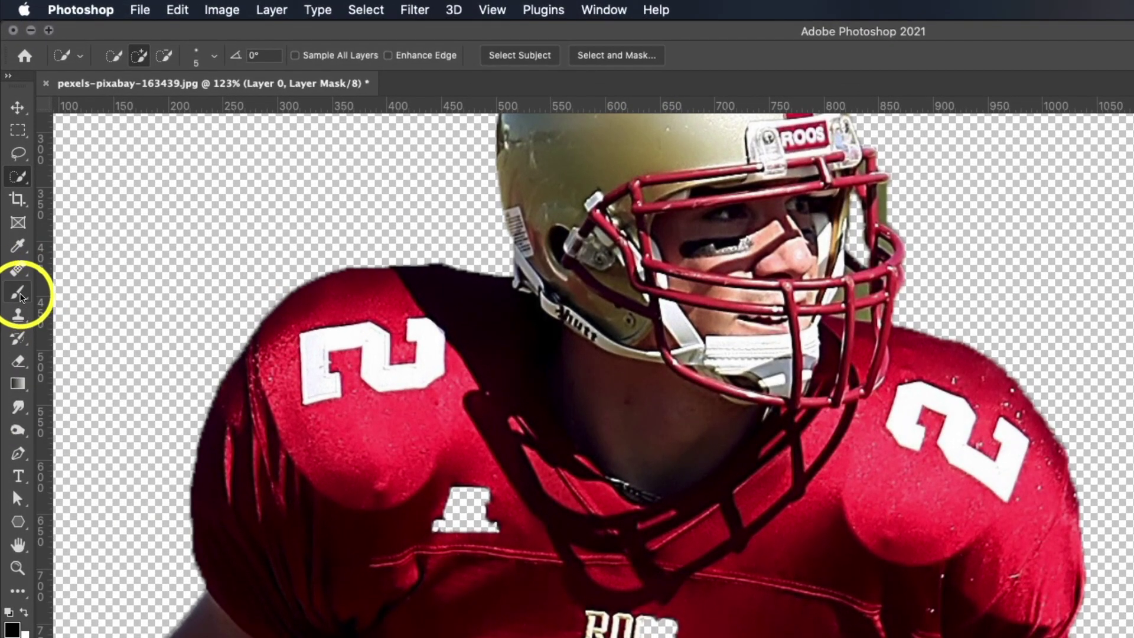
# - Paint black on the layer mask with a 7 px soft brush over the green strip beside the facemask's outer bar
pyautogui.click(11, 194)
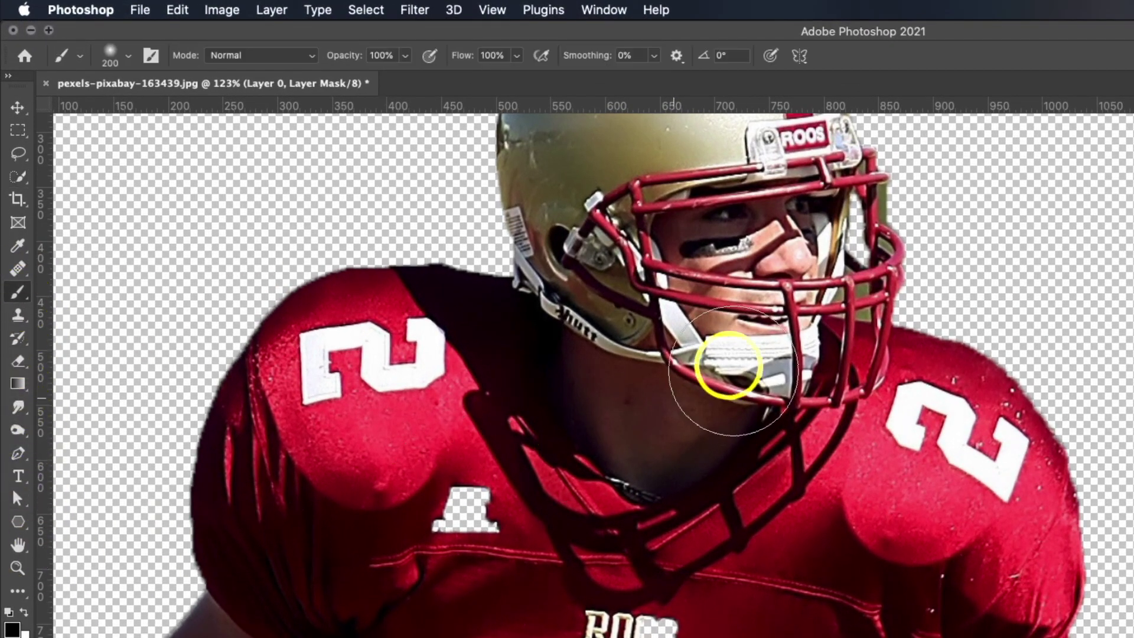
pyautogui.scroll(4, 871, 309)
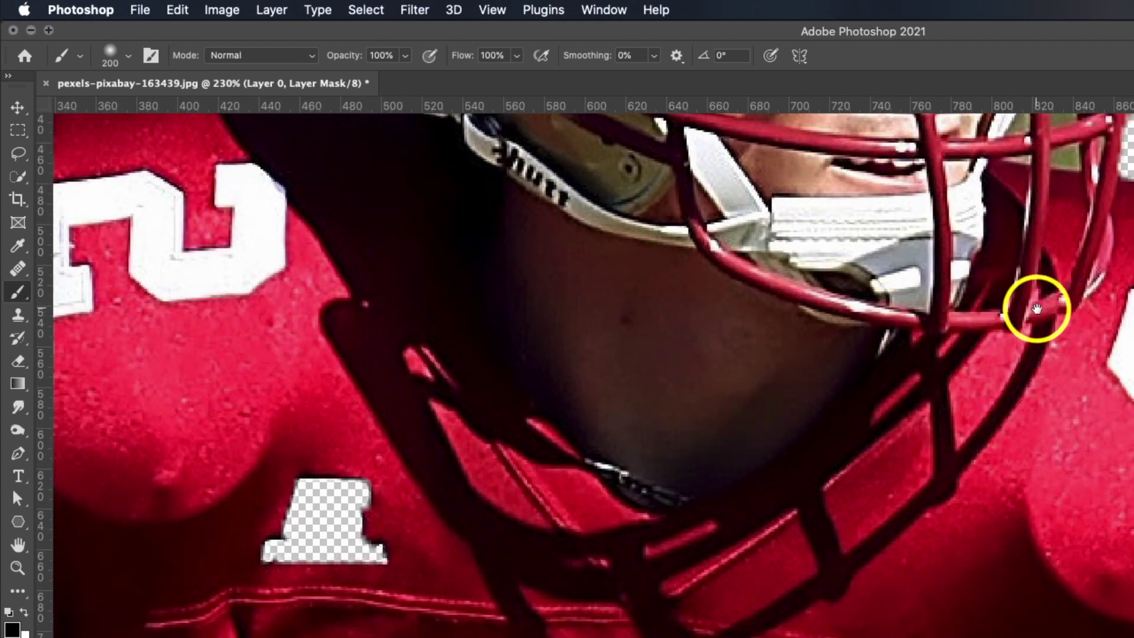
pyautogui.moveTo(994, 317); pyautogui.dragTo(730, 624)
pyautogui.scroll(3, 823, 499)
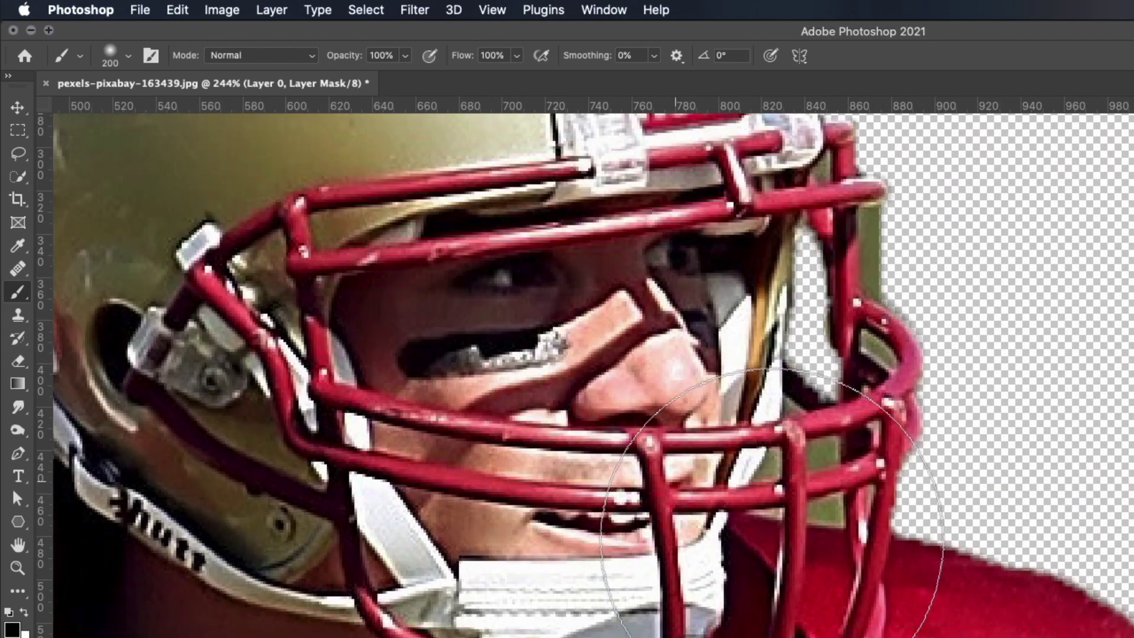
pyautogui.moveTo(823, 499); pyautogui.dragTo(797, 611)
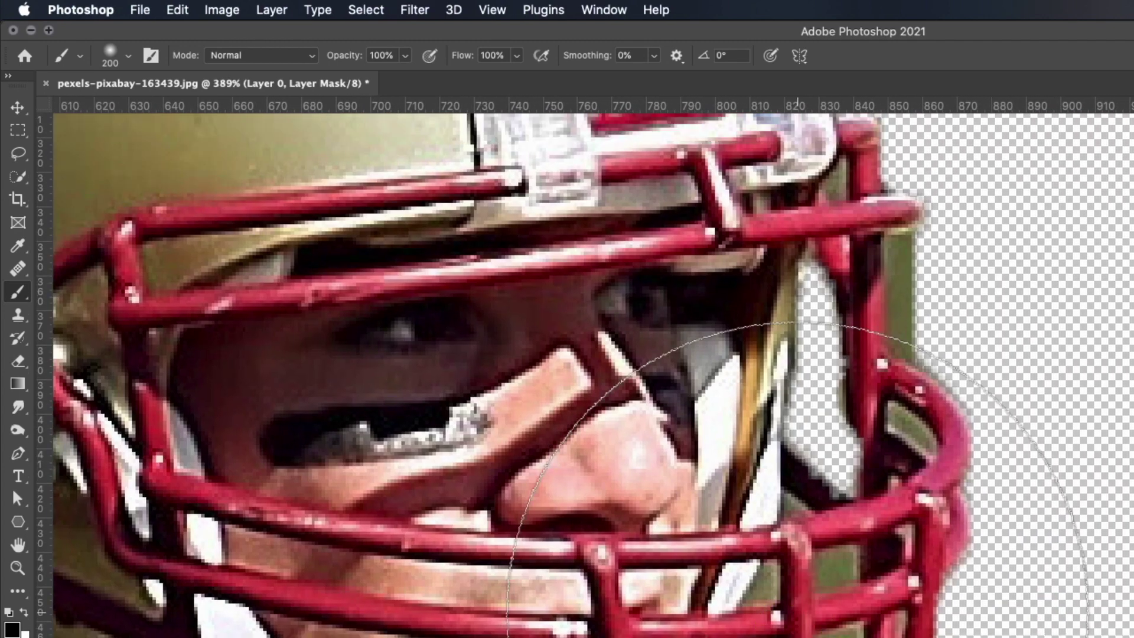
pyautogui.press('[')
pyautogui.press('[')
pyautogui.press('[')
pyautogui.press('[')
pyautogui.press('[')
pyautogui.press('[')
pyautogui.press('[')
pyautogui.press('[')
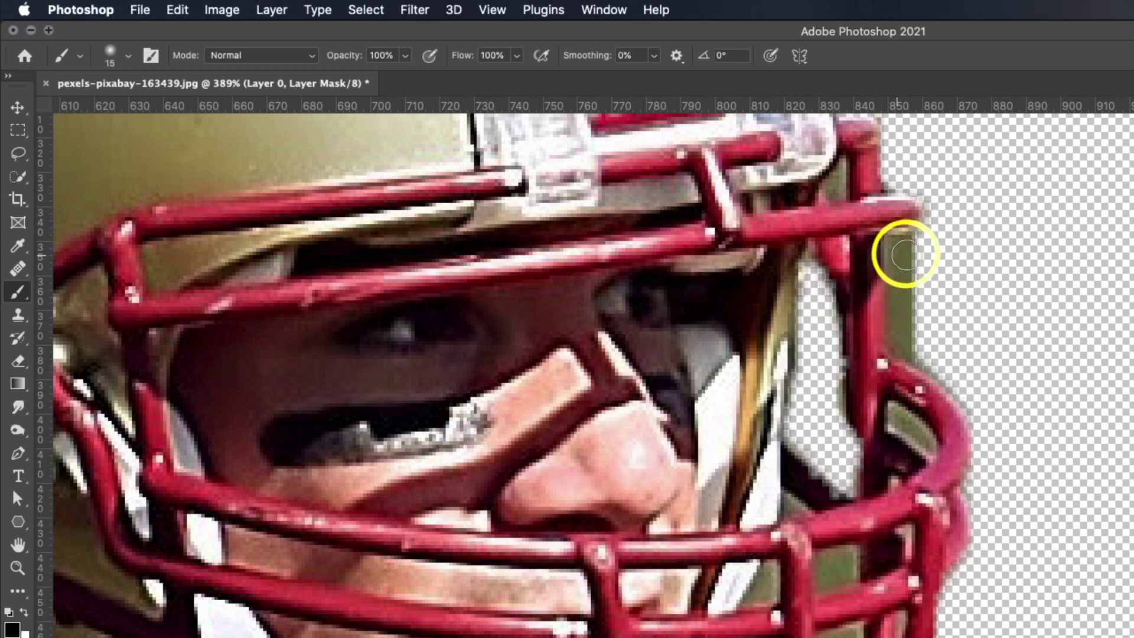
pyautogui.press('[')
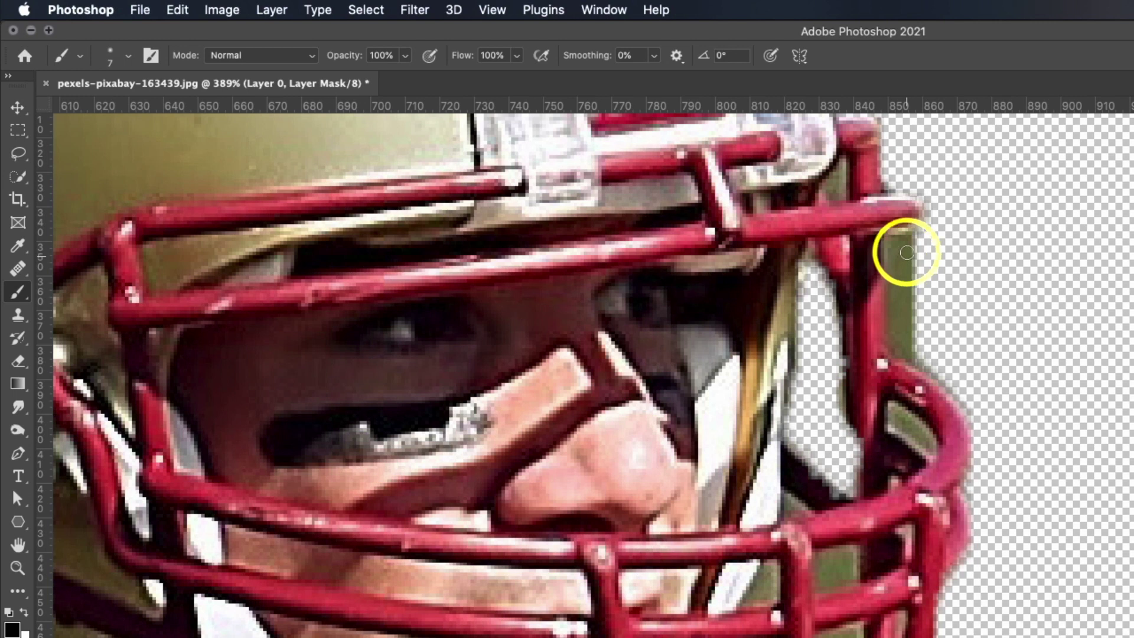
pyautogui.moveTo(920, 237)
pyautogui.mouseDown()
pyautogui.moveTo(896, 248)
pyautogui.moveTo(891, 279)
pyautogui.mouseUp()
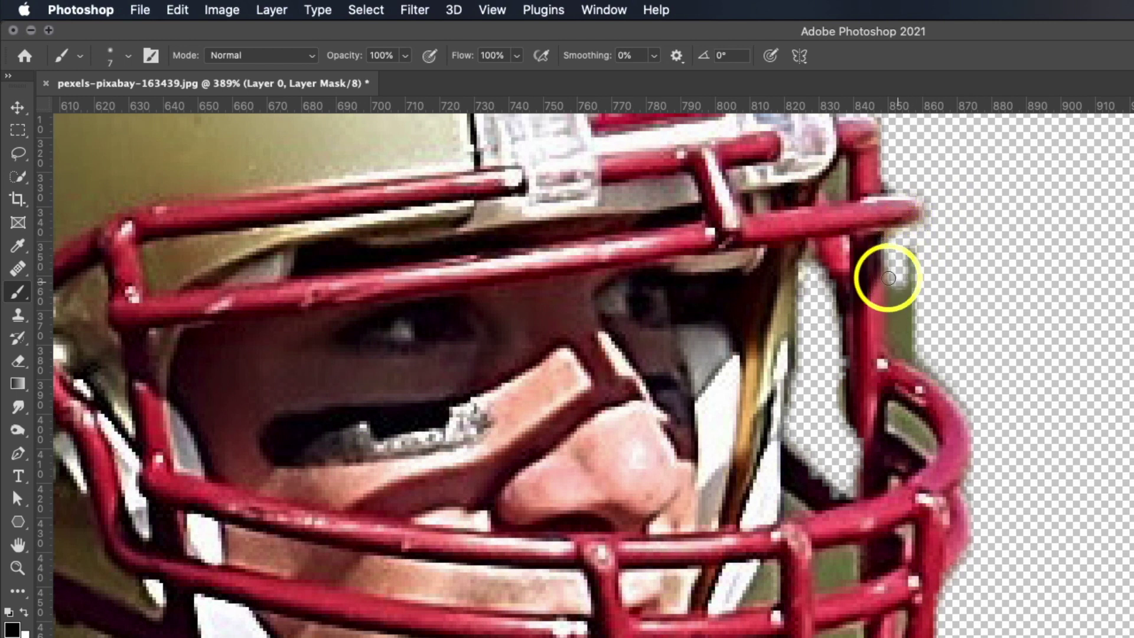
# - Switch to the Hard Round brush and mask out the rest of the green strip beside the facemask
pyautogui.click(126, 58)
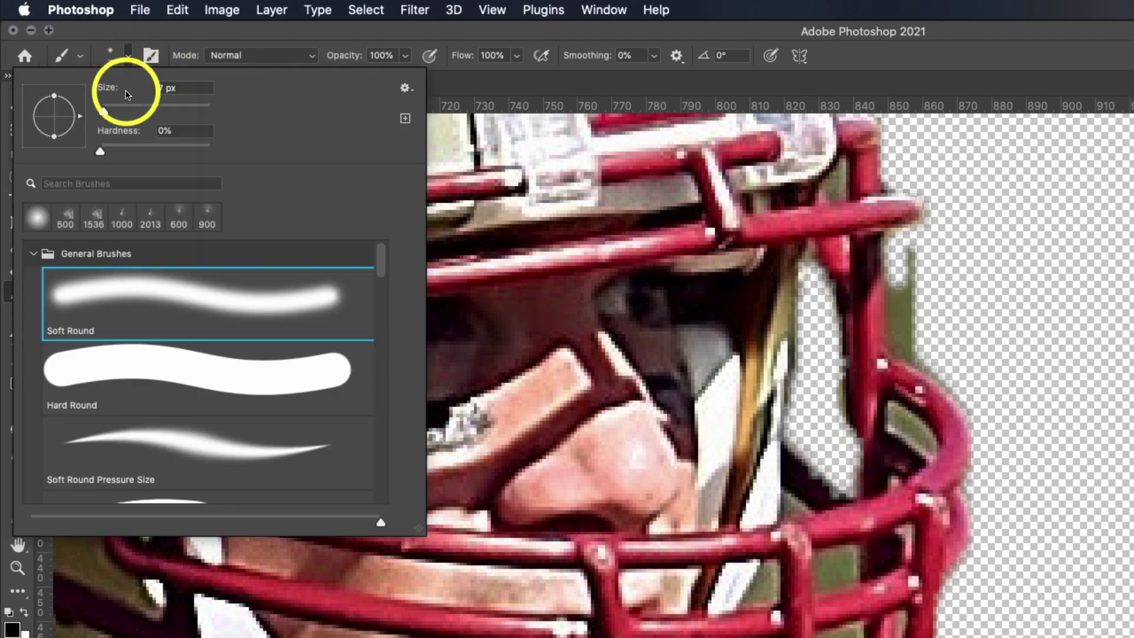
pyautogui.click(115, 356)
pyautogui.moveTo(905, 257); pyautogui.dragTo(903, 342)
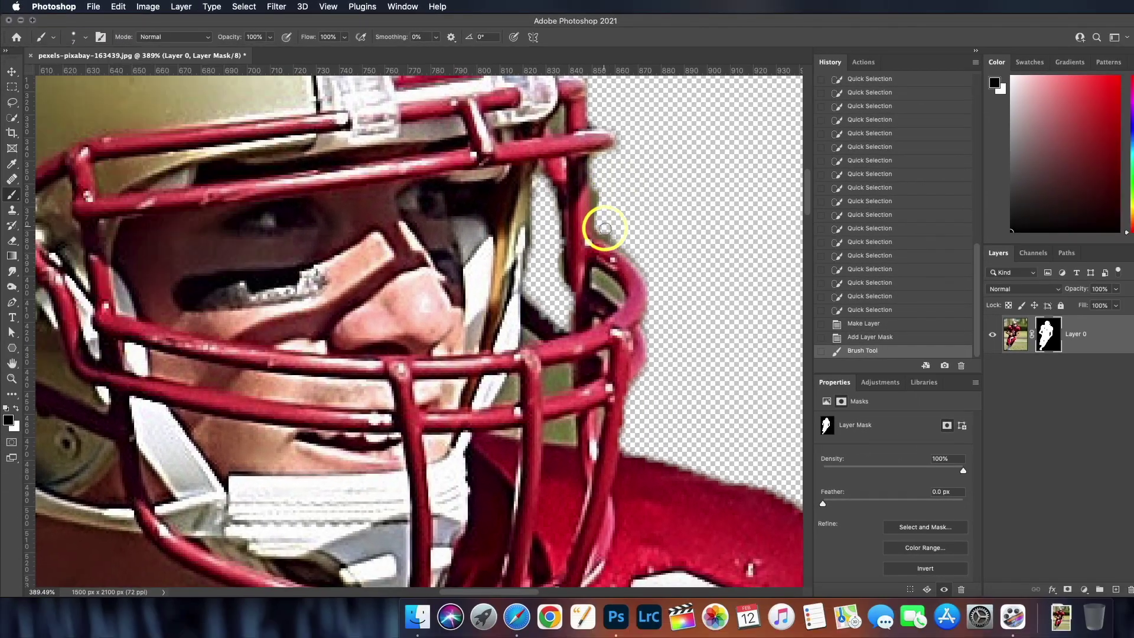
pyautogui.moveTo(605, 229)
pyautogui.mouseDown()
pyautogui.moveTo(597, 190)
pyautogui.moveTo(609, 159)
pyautogui.moveTo(632, 143)
pyautogui.moveTo(604, 231)
pyautogui.moveTo(631, 248)
pyautogui.moveTo(660, 311)
pyautogui.moveTo(658, 354)
pyautogui.mouseUp()
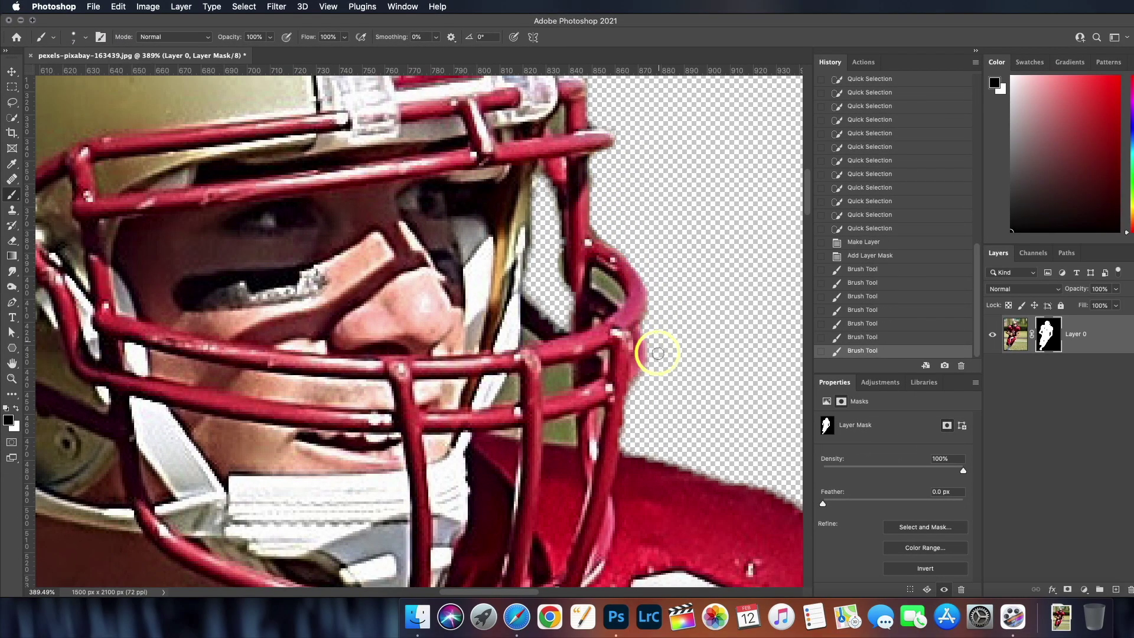
# - Reduce the brush to 2 px and mask out the background inside the small loop at the facemask's outer edge
pyautogui.press('[')
pyautogui.press('[')
pyautogui.press('[')
pyautogui.press('[')
pyautogui.press('[')
pyautogui.click(601, 273)
pyautogui.moveTo(603, 276)
pyautogui.mouseDown()
pyautogui.moveTo(613, 296)
pyautogui.moveTo(595, 266)
pyautogui.moveTo(597, 277)
pyautogui.mouseUp()
pyautogui.moveTo(561, 123); pyautogui.dragTo(554, 129)
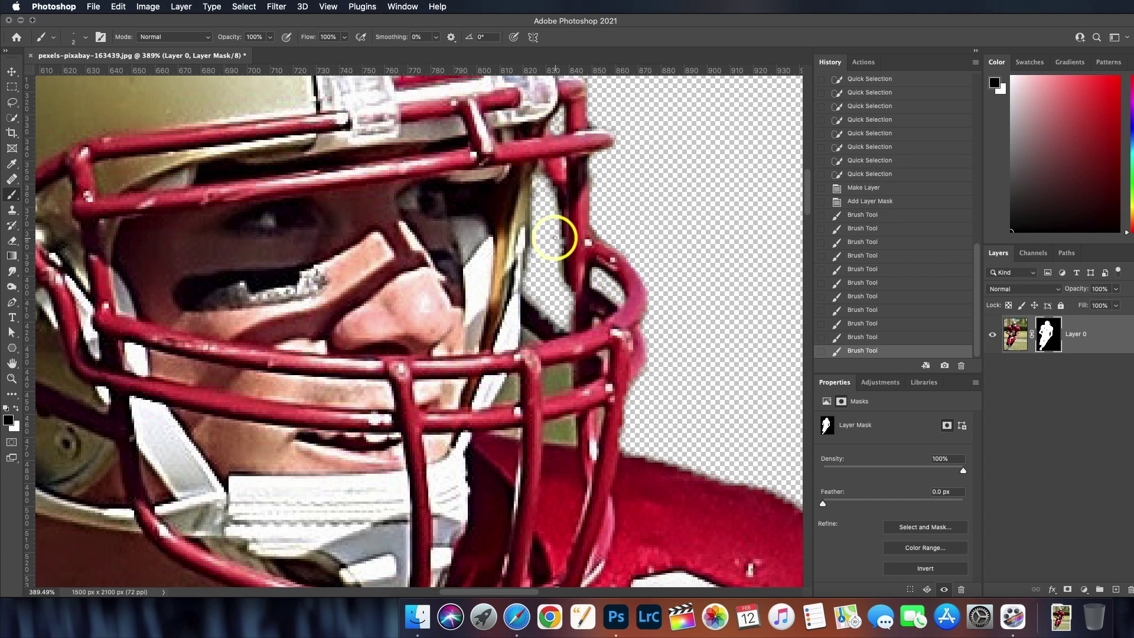
# - Mask out the background fringe in the gap between the helmet and facemask bars, undoing the last stray stroke
pyautogui.click(556, 239)
pyautogui.moveTo(558, 241); pyautogui.dragTo(570, 290)
pyautogui.moveTo(569, 289); pyautogui.dragTo(564, 237)
pyautogui.moveTo(552, 199)
pyautogui.mouseDown()
pyautogui.moveTo(540, 175)
pyautogui.moveTo(533, 244)
pyautogui.moveTo(535, 175)
pyautogui.moveTo(557, 190)
pyautogui.mouseUp()
pyautogui.moveTo(570, 366)
pyautogui.mouseDown()
pyautogui.moveTo(548, 370)
pyautogui.moveTo(551, 389)
pyautogui.moveTo(569, 379)
pyautogui.moveTo(548, 392)
pyautogui.moveTo(559, 372)
pyautogui.mouseUp()
pyautogui.press('super+z')
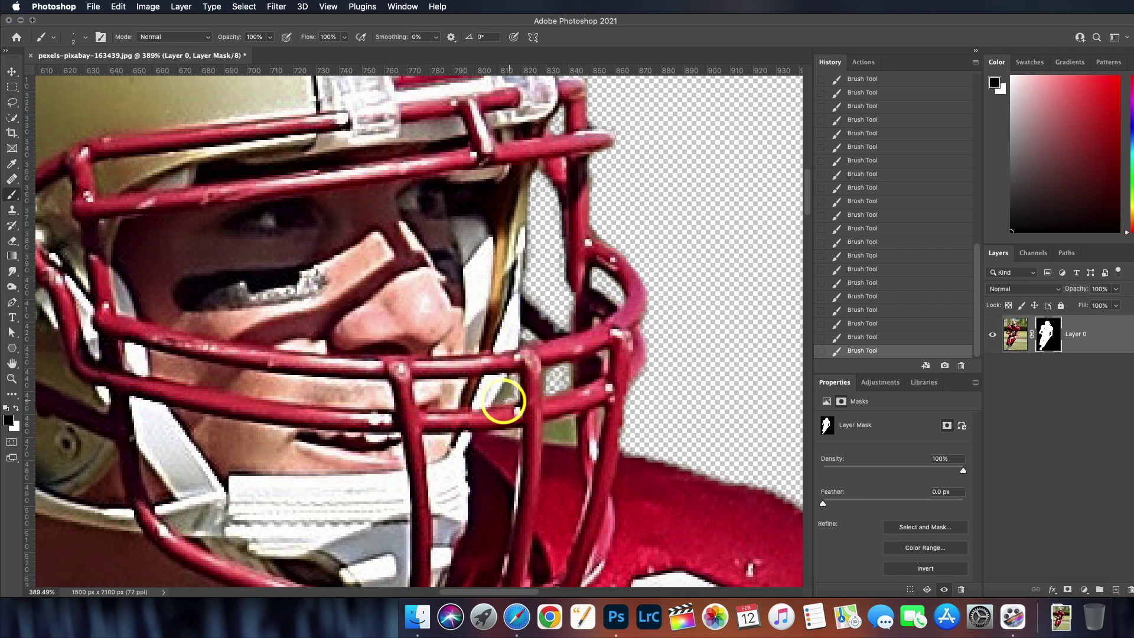
# - Reduce the brush to 2 px and mask out the background fringe between the fingers and around the fingertips of the empty hand
pyautogui.scroll(-2, 510, 388)
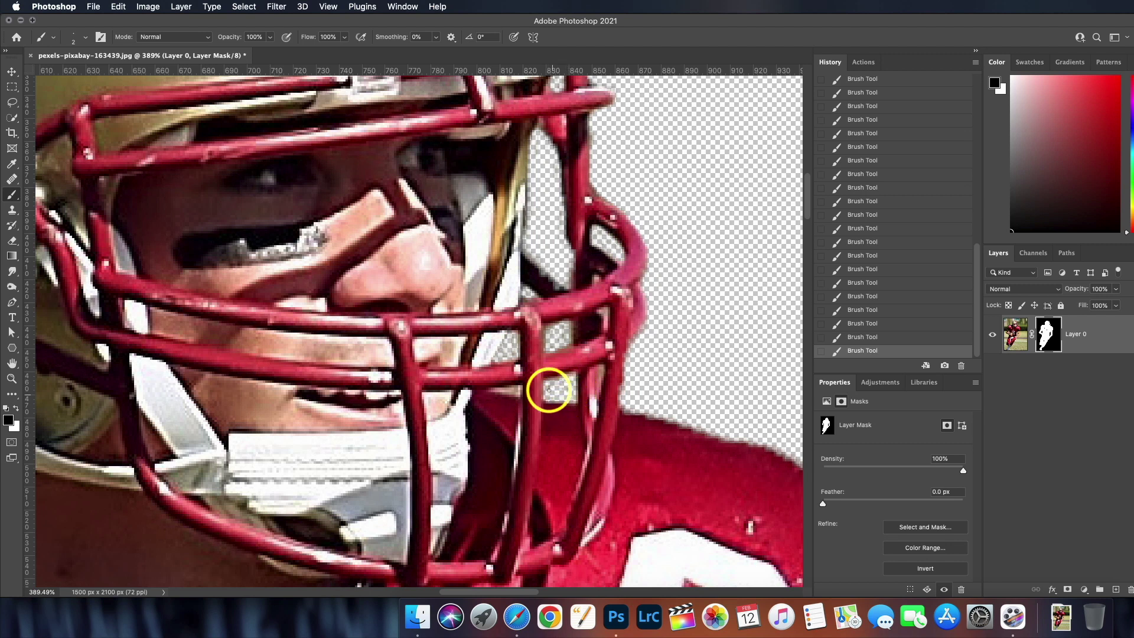
pyautogui.scroll(3, 573, 379)
pyautogui.scroll(5, 575, 377)
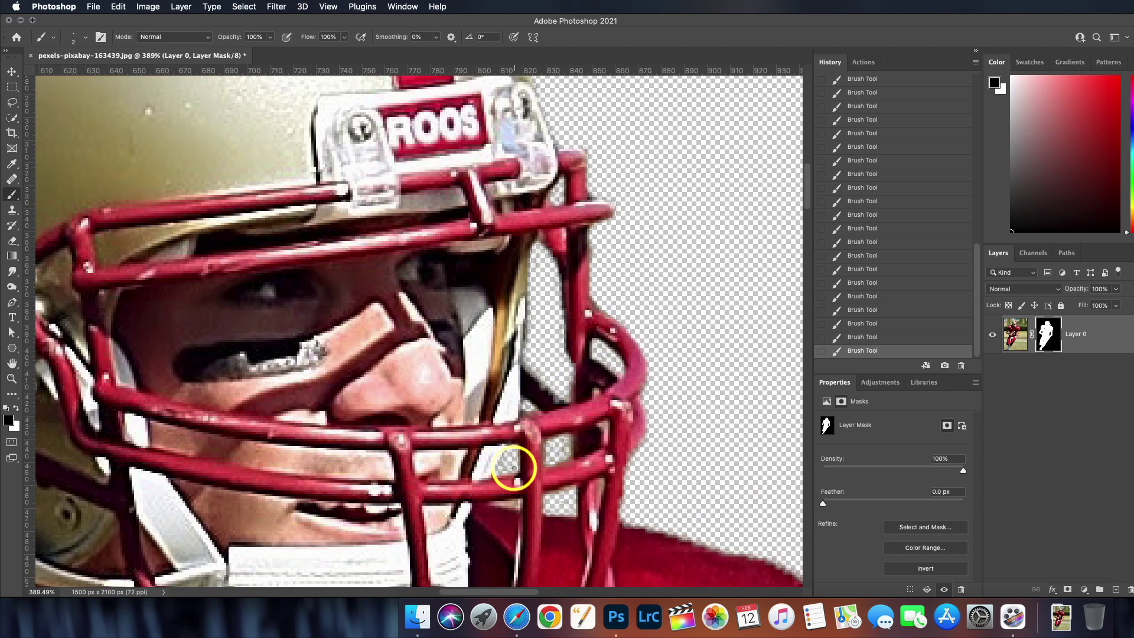
pyautogui.scroll(4, 520, 354)
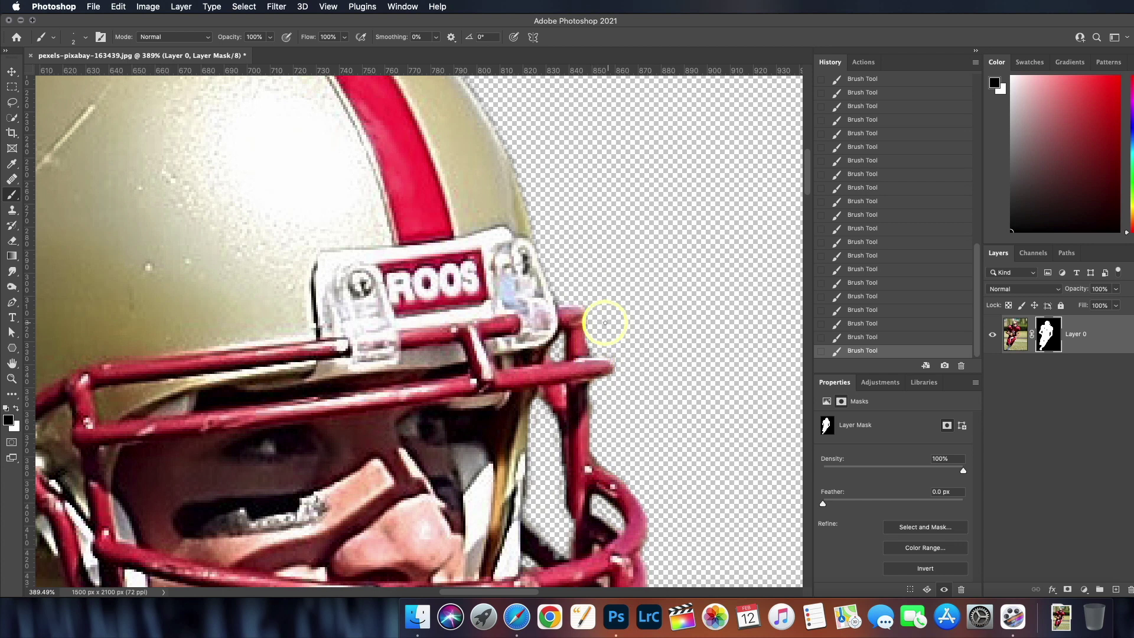
pyautogui.scroll(-14, 605, 322)
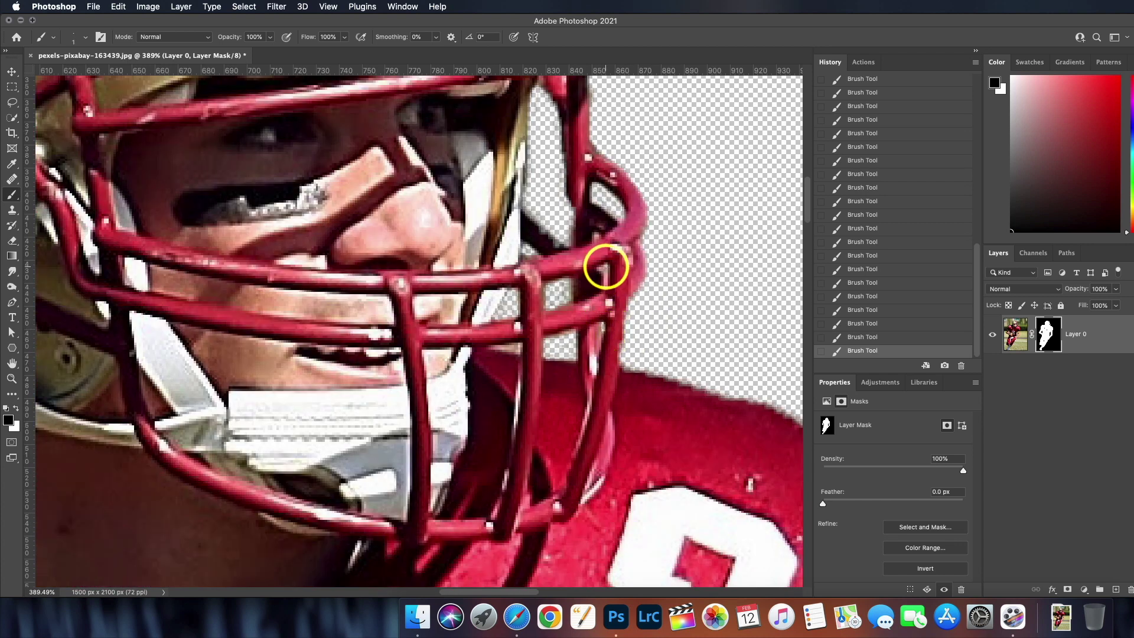
pyautogui.scroll(-15, 606, 269)
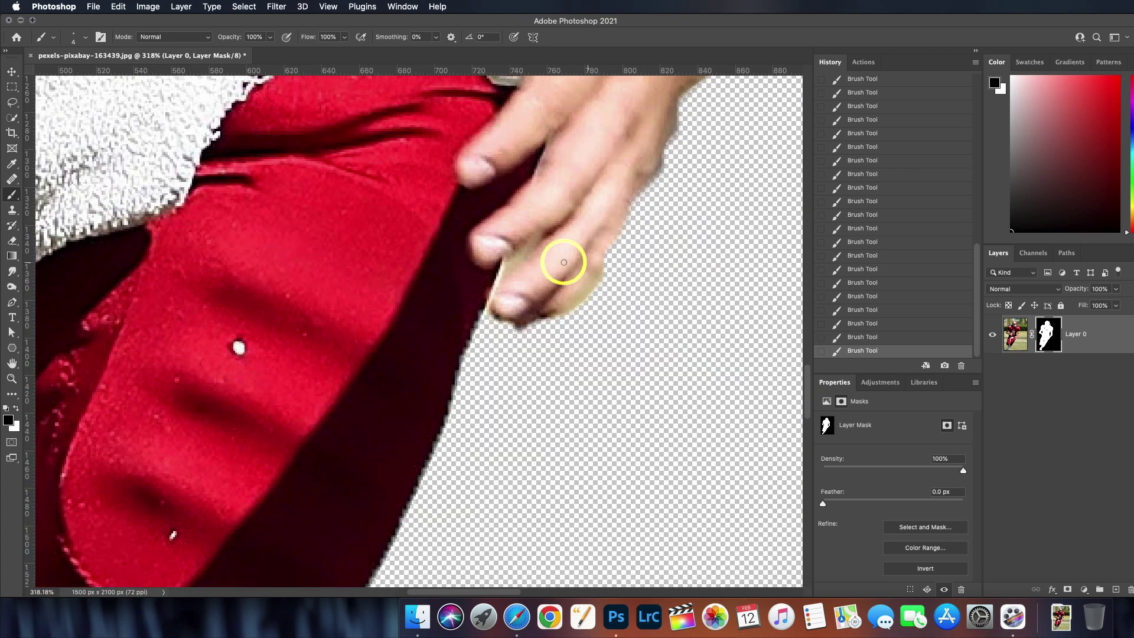
pyautogui.press('[')
pyautogui.moveTo(498, 278); pyautogui.dragTo(528, 250)
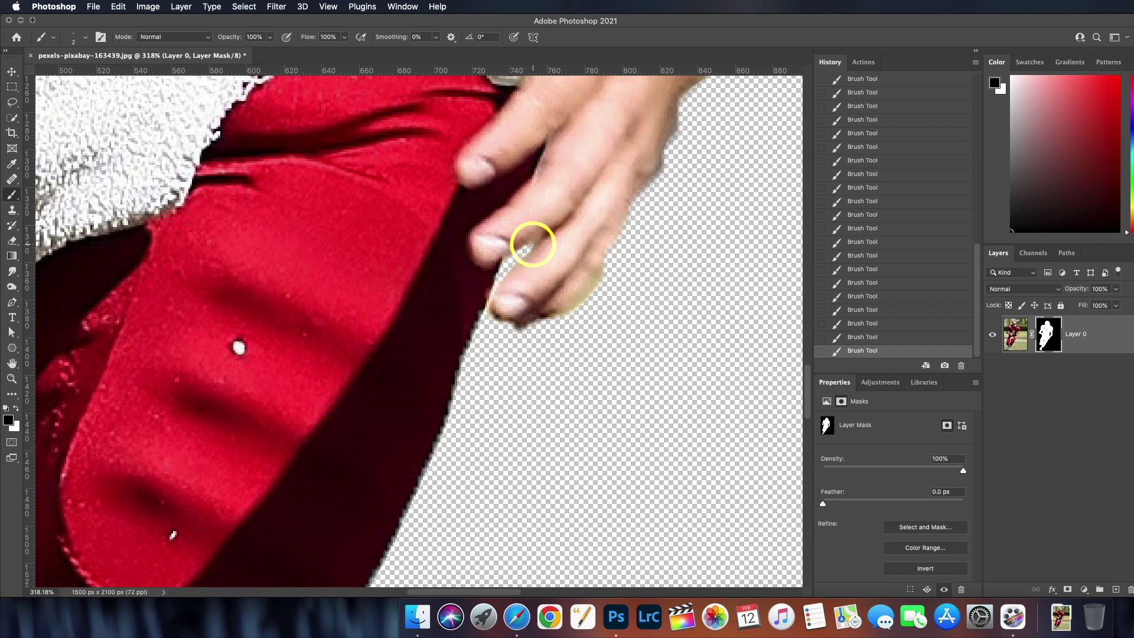
pyautogui.moveTo(598, 290)
pyautogui.mouseDown()
pyautogui.moveTo(557, 291)
pyautogui.moveTo(595, 284)
pyautogui.moveTo(594, 264)
pyautogui.moveTo(563, 317)
pyautogui.moveTo(540, 325)
pyautogui.moveTo(552, 324)
pyautogui.moveTo(489, 316)
pyautogui.mouseUp()
# - Mask out the background fringe along both edges of the empty hand's forearm with a 6 px brush
pyautogui.scroll(5, 505, 321)
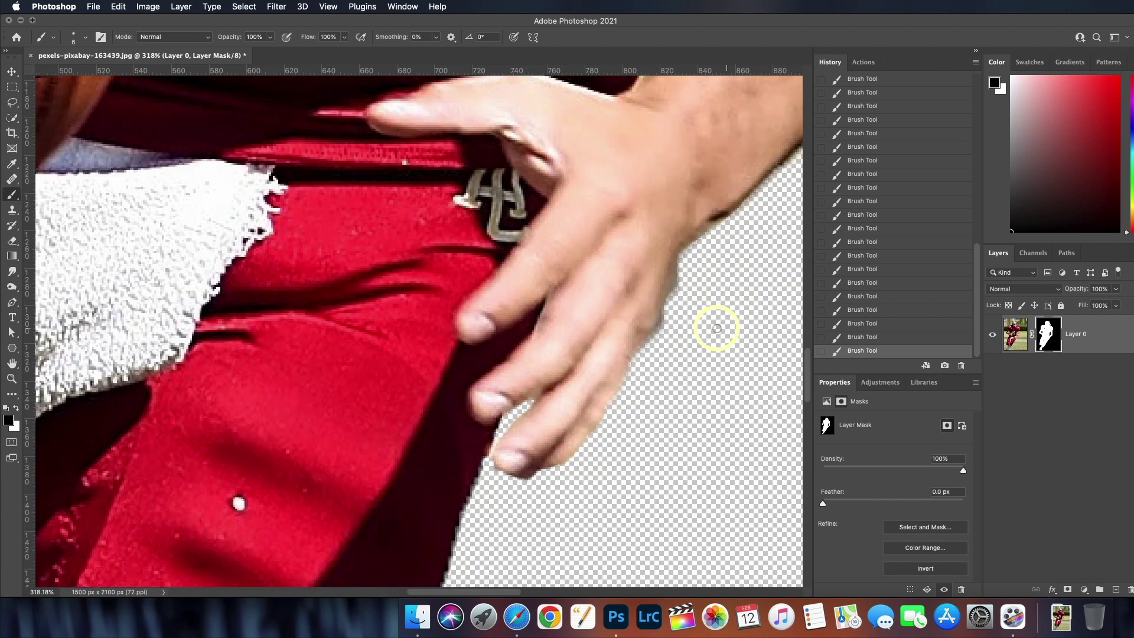
pyautogui.scroll(6, 459, 220)
pyautogui.hscroll(6, 459, 220)
pyautogui.press('[')
pyautogui.press('[')
pyautogui.press('[')
pyautogui.press('[')
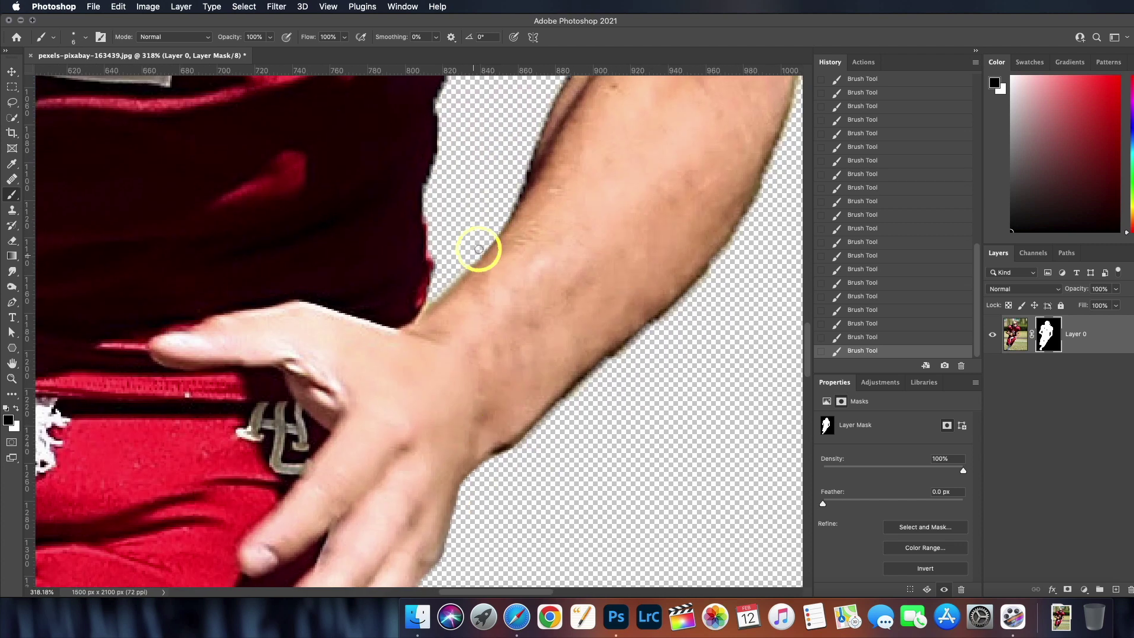
pyautogui.press(']')
pyautogui.press(']')
pyautogui.press(']')
pyautogui.press(']')
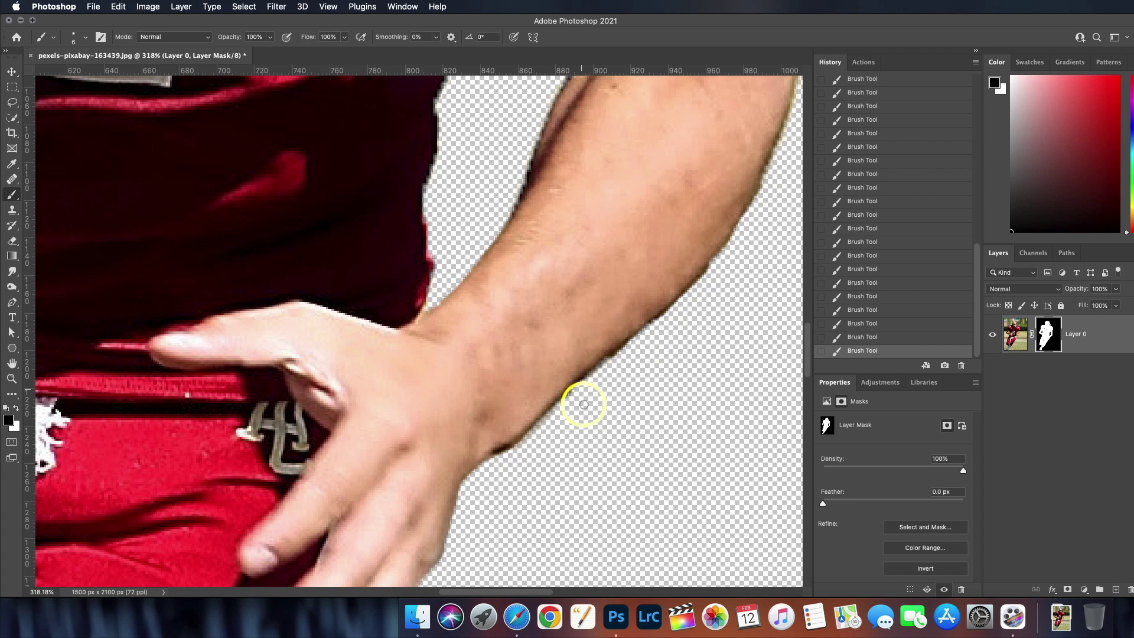
# - Mask out the remaining background fringe around the elbow and up the outer edge of the upper arm
pyautogui.scroll(5, 709, 379)
pyautogui.hscroll(4, 709, 378)
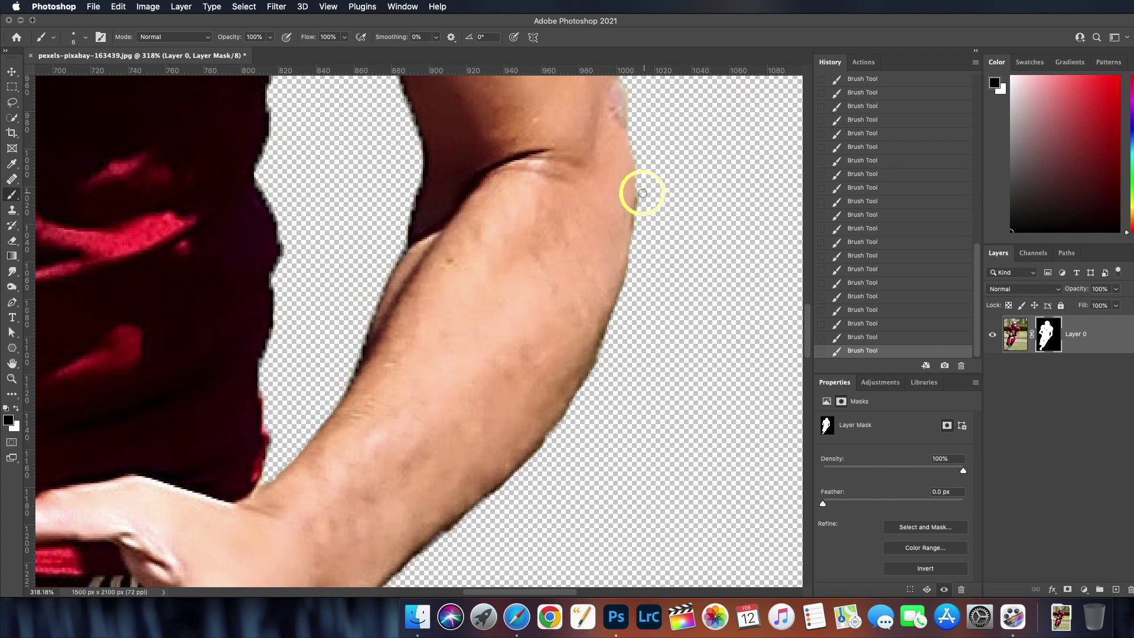
pyautogui.scroll(8, 587, 420)
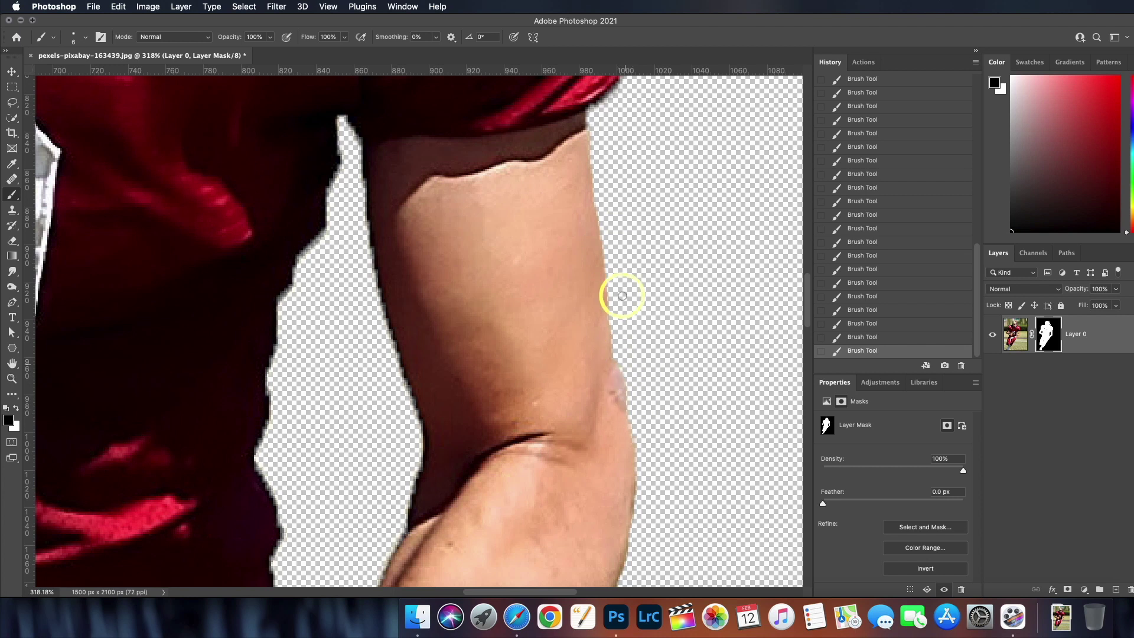
# - Restore the edge of the rear shoe below the bent knee on the layer mask and mask out the background patch around it
pyautogui.scroll(-10, 622, 296)
pyautogui.scroll(5, 648, 309)
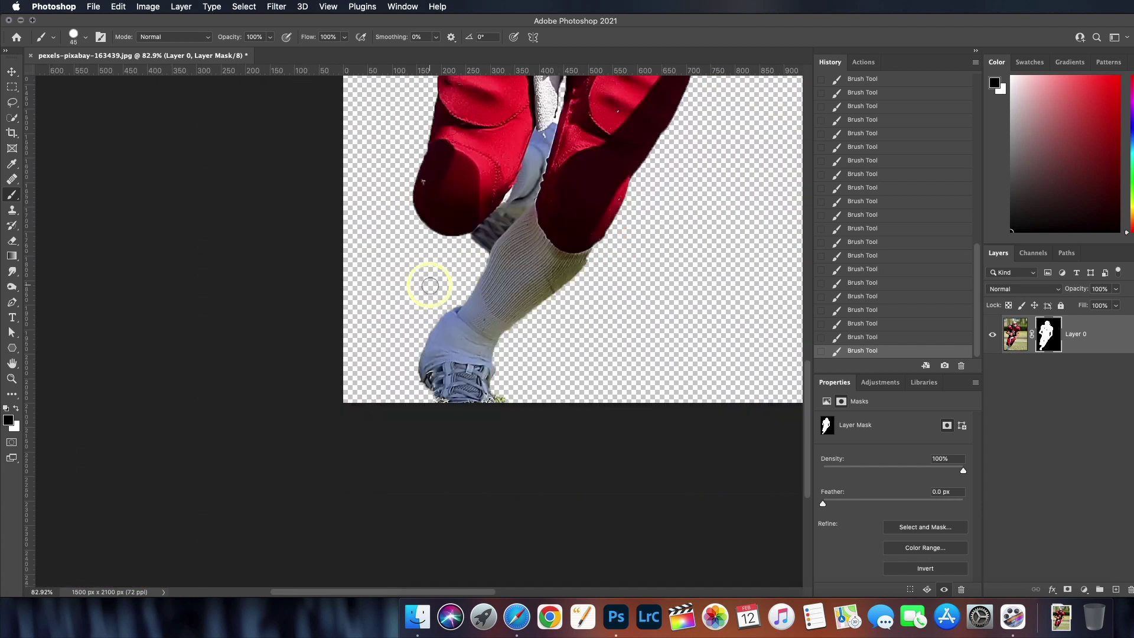
pyautogui.scroll(3, 452, 276)
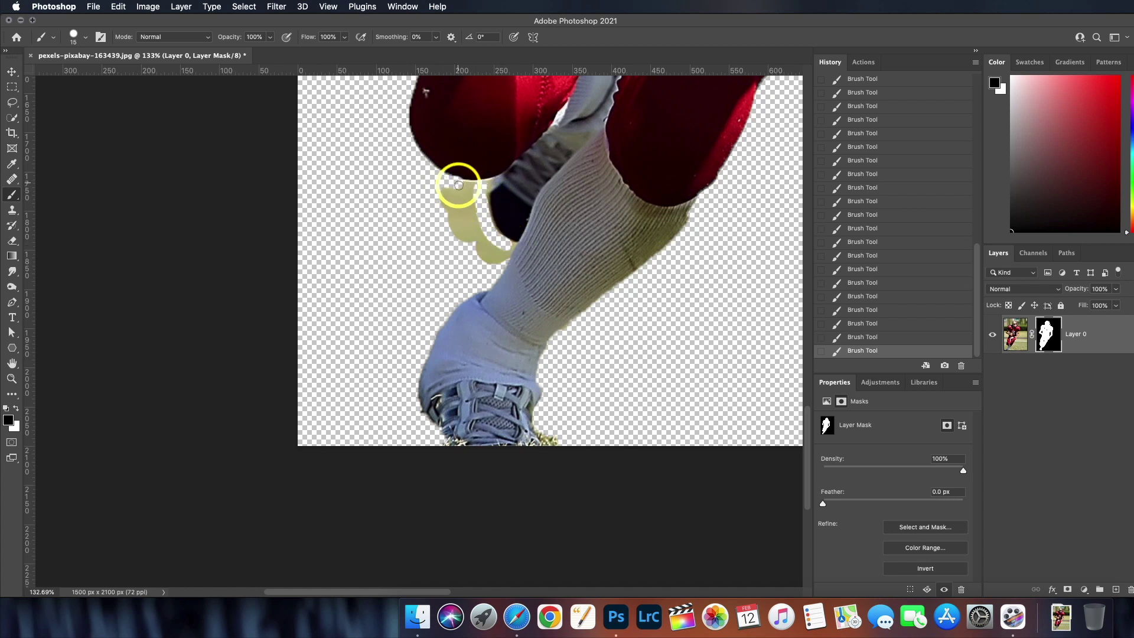
pyautogui.press('super+z')
pyautogui.scroll(3, 459, 185)
pyautogui.moveTo(512, 252); pyautogui.dragTo(469, 271)
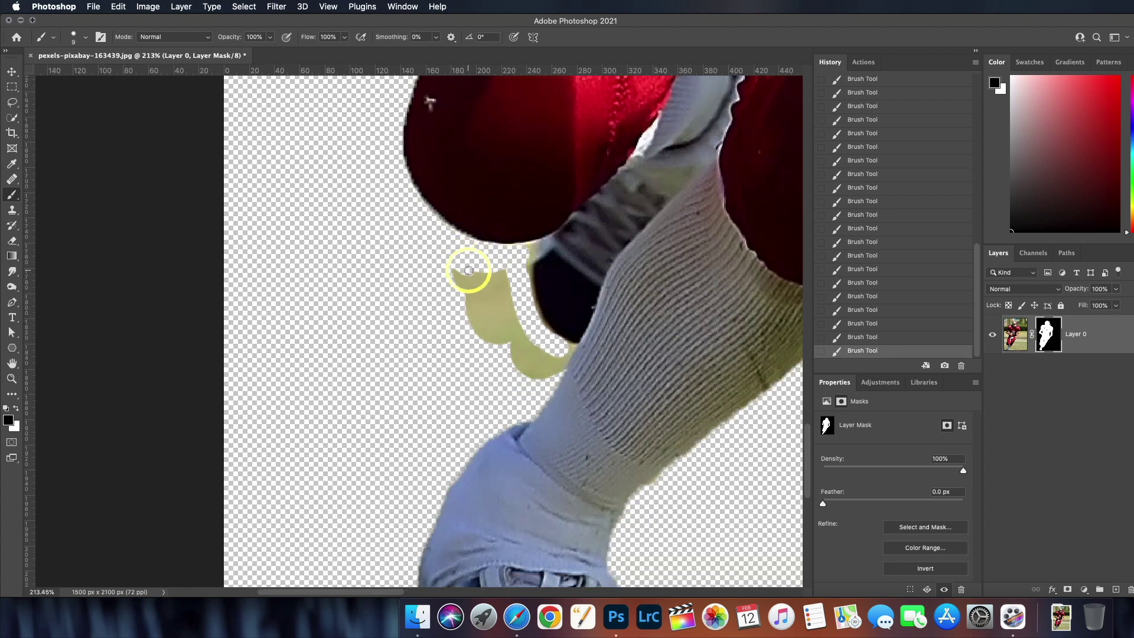
pyautogui.moveTo(504, 363)
pyautogui.mouseDown()
pyautogui.moveTo(463, 270)
pyautogui.moveTo(451, 277)
pyautogui.moveTo(510, 350)
pyautogui.moveTo(496, 333)
pyautogui.mouseUp()
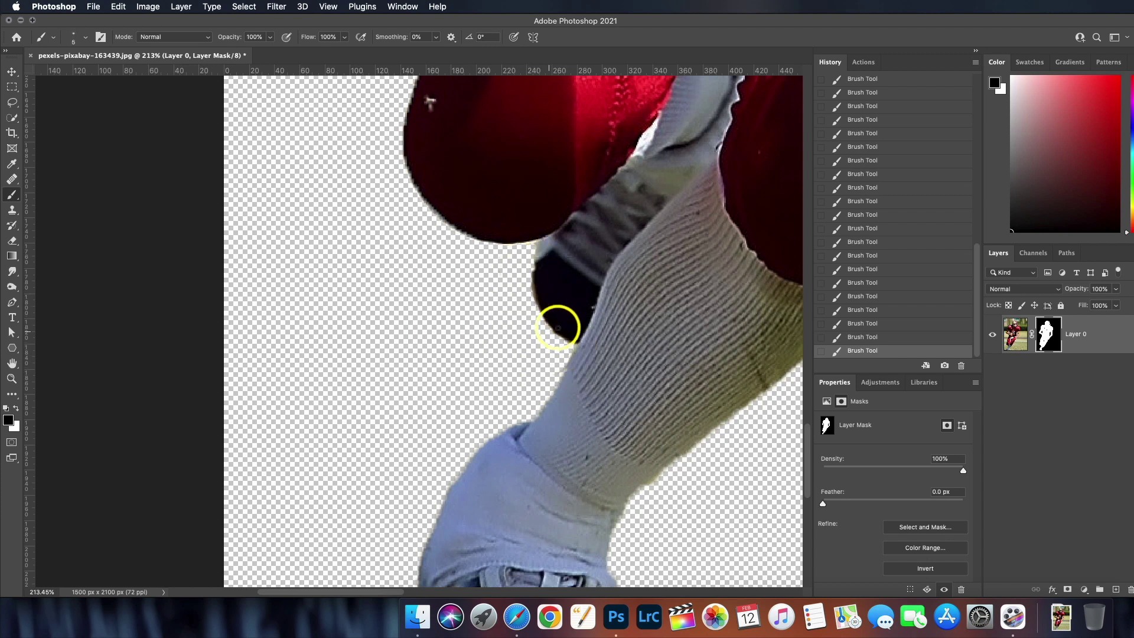
# - Restore the front shoe's side edges on the layer mask and mask out the revealed grass beside them
pyautogui.scroll(-6, 498, 333)
pyautogui.scroll(3, 458, 339)
pyautogui.press(']')
pyautogui.press(']')
pyautogui.press(']')
pyautogui.press(']')
pyautogui.press(']')
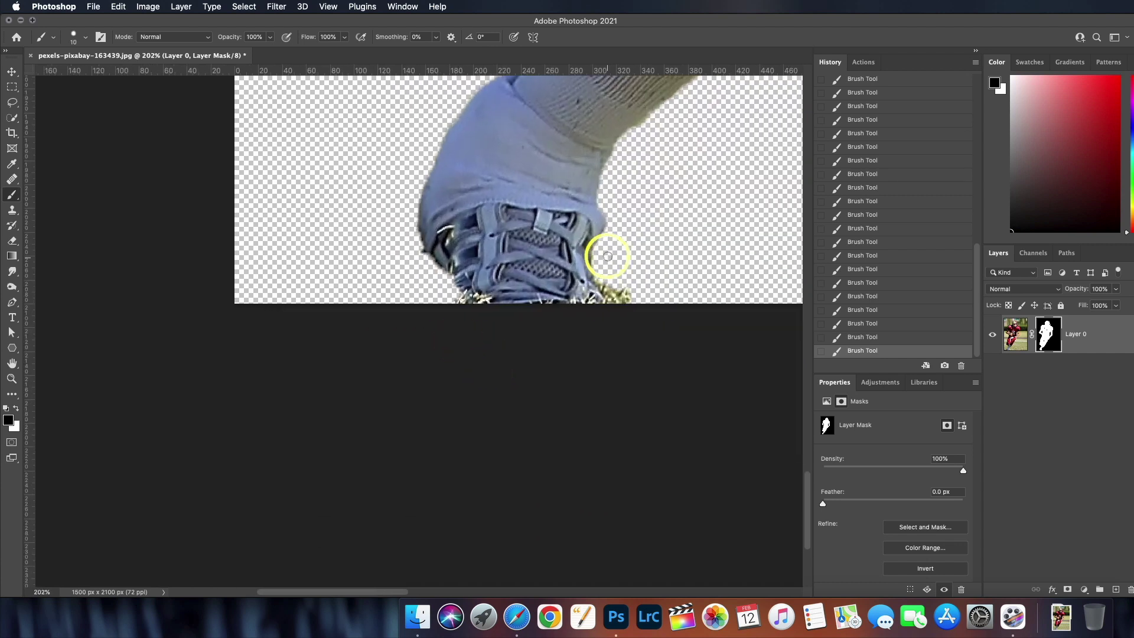
pyautogui.moveTo(607, 243)
pyautogui.mouseDown()
pyautogui.moveTo(435, 275)
pyautogui.moveTo(449, 183)
pyautogui.moveTo(457, 320)
pyautogui.moveTo(417, 201)
pyautogui.moveTo(411, 132)
pyautogui.moveTo(431, 167)
pyautogui.moveTo(420, 257)
pyautogui.mouseUp()
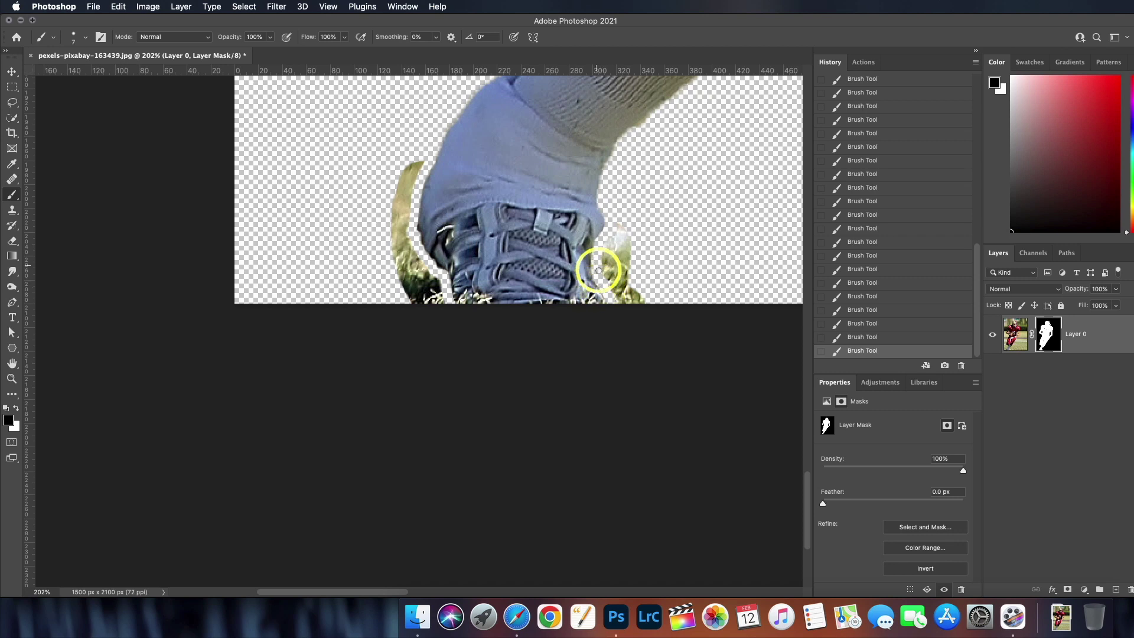
pyautogui.moveTo(397, 367); pyautogui.dragTo(408, 276)
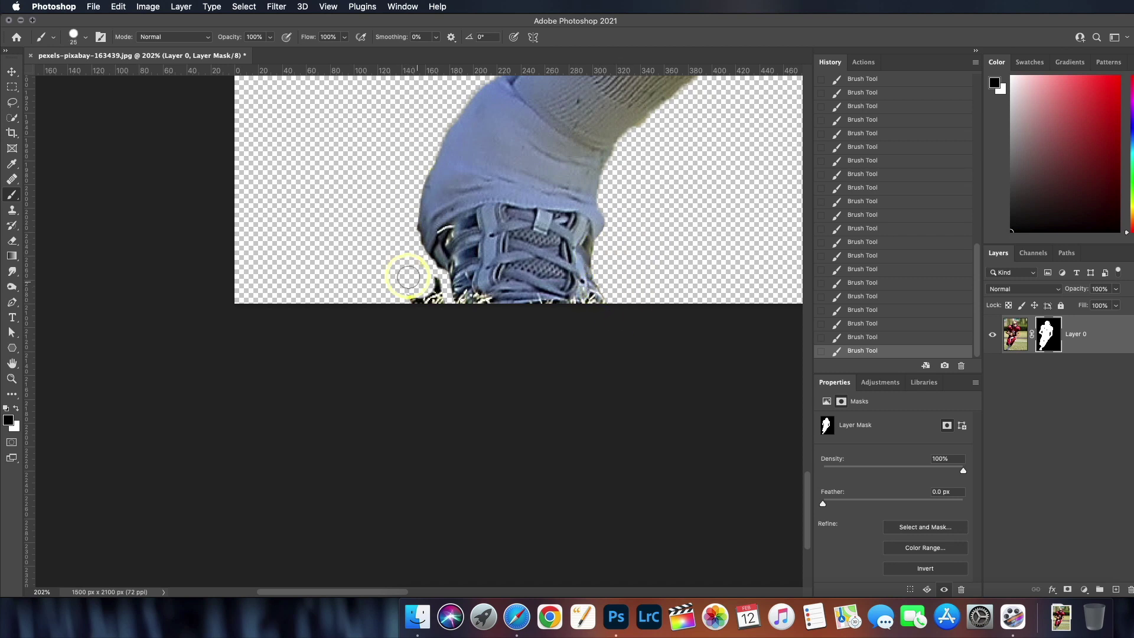
# - Disable and re-enable the layer mask repeatedly to compare the cutout with the original photo
pyautogui.scroll(-5, 420, 308)
pyautogui.scroll(8, 420, 319)
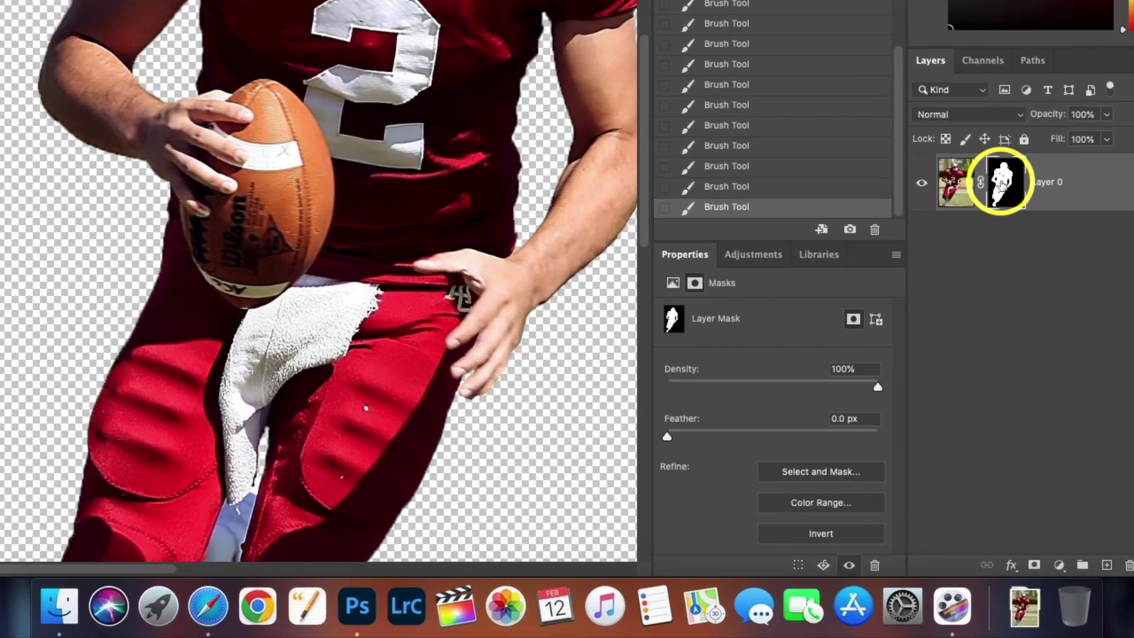
pyautogui.keyDown('shift'); pyautogui.click(1046, 334); pyautogui.keyUp('shift')
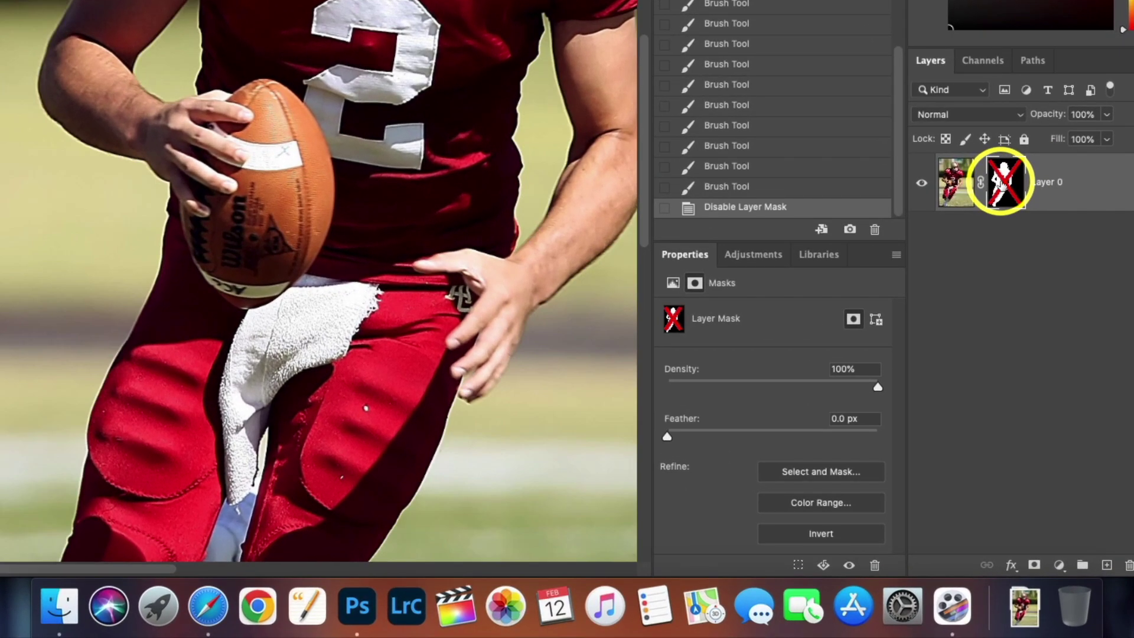
pyautogui.keyDown('shift'); pyautogui.click(1046, 334); pyautogui.keyUp('shift')
pyautogui.keyDown('shift'); pyautogui.click(1001, 183); pyautogui.keyUp('shift')
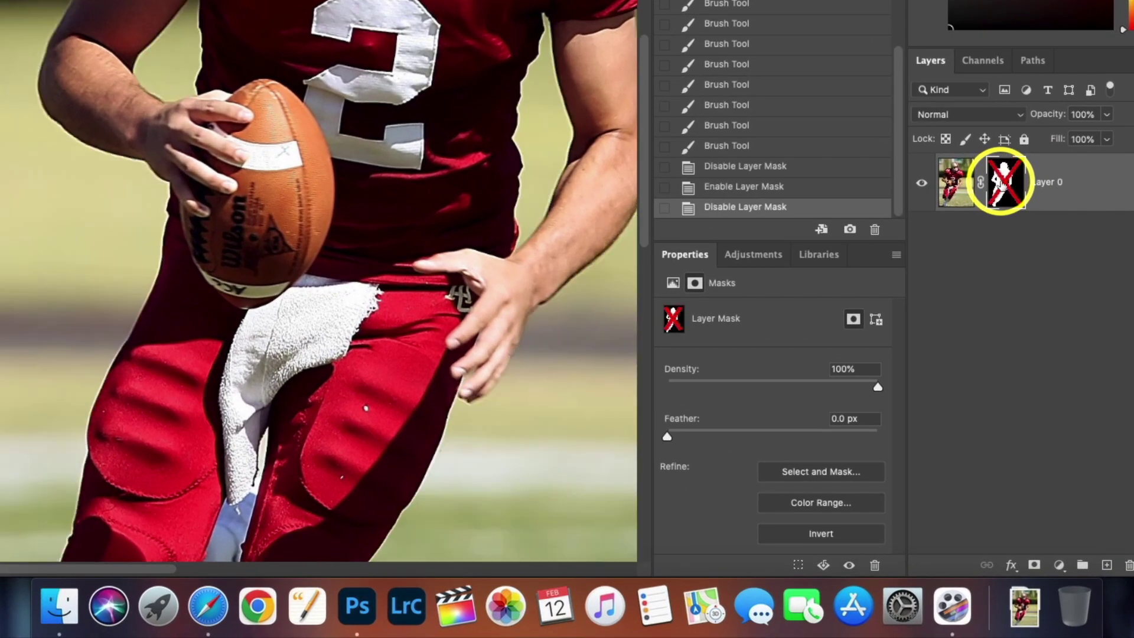
pyautogui.keyDown('shift'); pyautogui.click(1003, 183); pyautogui.keyUp('shift')
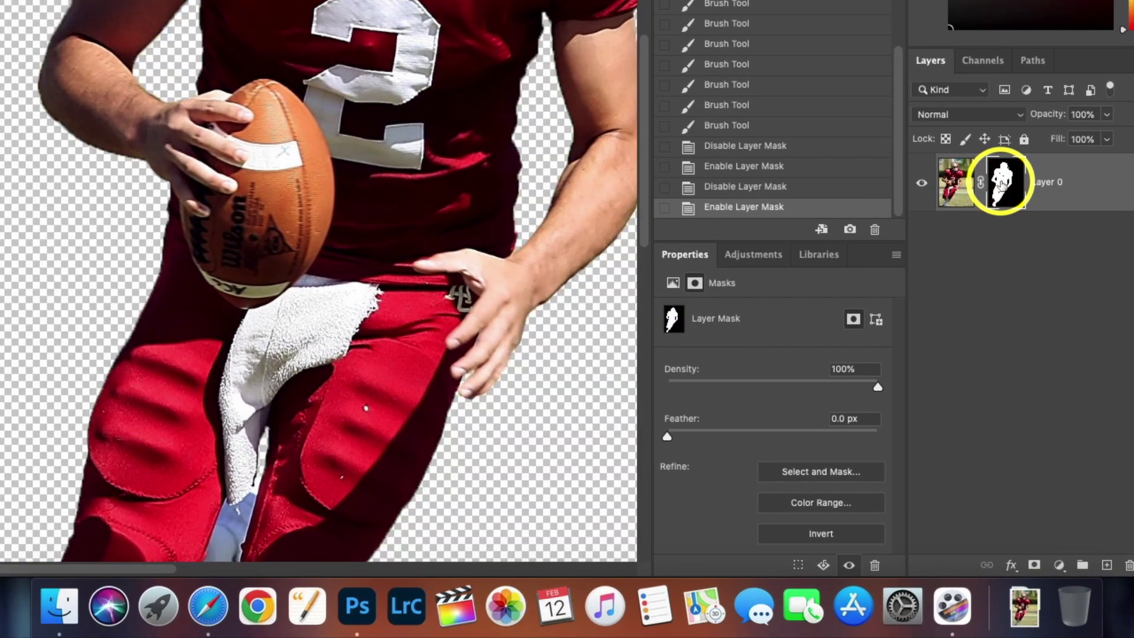
pyautogui.keyDown('shift'); pyautogui.click(1002, 183); pyautogui.keyUp('shift')
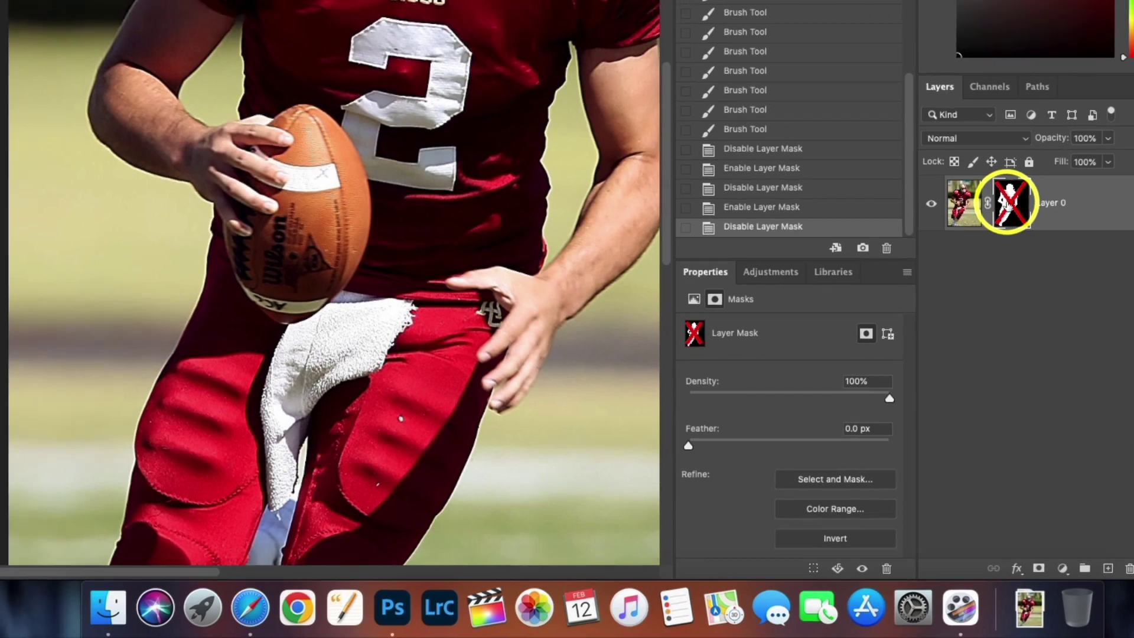
pyautogui.keyDown('shift'); pyautogui.click(1002, 183); pyautogui.keyUp('shift')
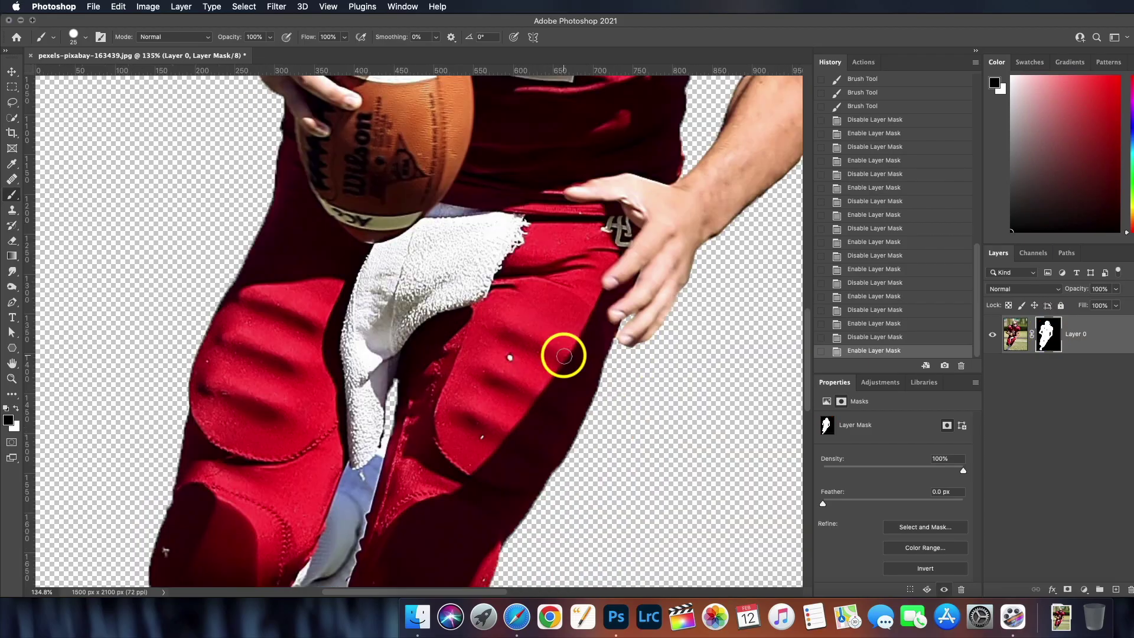
# - Restore the fingertip edges of the empty hand on the layer mask and mask out the background fringe beside the fingers
pyautogui.scroll(3, 617, 338)
pyautogui.press('x')
pyautogui.click(580, 391)
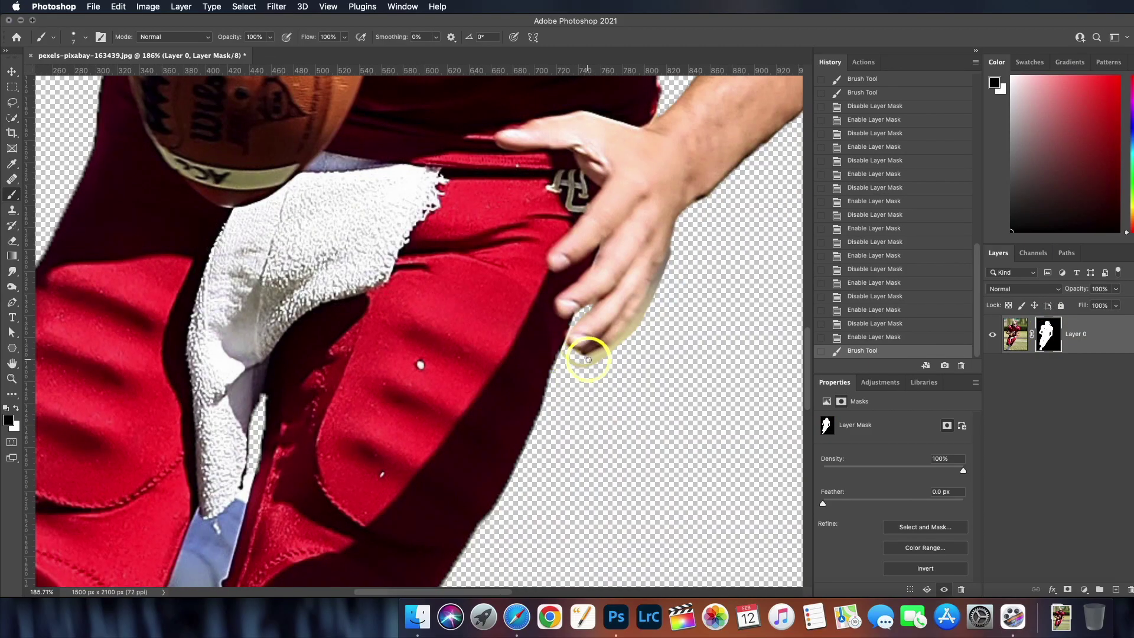
pyautogui.moveTo(670, 257)
pyautogui.mouseDown()
pyautogui.moveTo(575, 360)
pyautogui.moveTo(656, 287)
pyautogui.mouseUp()
pyautogui.scroll(-3, 565, 377)
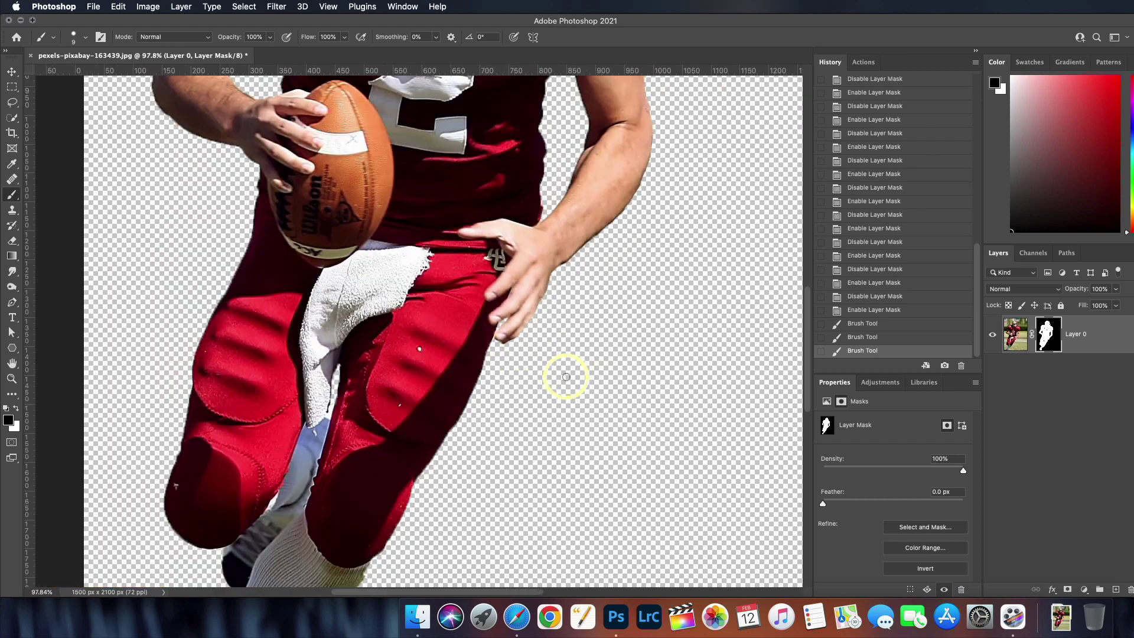
# - Touch up the layer mask along the edges of the arm above the empty hand
pyautogui.scroll(2, 566, 377)
pyautogui.moveTo(635, 145); pyautogui.dragTo(574, 417)
pyautogui.press(']')
pyautogui.press(']')
pyautogui.moveTo(576, 290); pyautogui.dragTo(569, 262)
pyautogui.moveTo(561, 194)
pyautogui.mouseDown()
pyautogui.moveTo(595, 121)
pyautogui.moveTo(564, 162)
pyautogui.mouseUp()
pyautogui.moveTo(599, 110); pyautogui.dragTo(596, 123)
pyautogui.moveTo(596, 123); pyautogui.dragTo(571, 246)
# - Paint white on the layer mask to restore the Russell logo and ROOS lettering on the jersey, and clear the selection loaded from the mask
pyautogui.scroll(5, 463, 276)
pyautogui.scroll(-2, 227, 259)
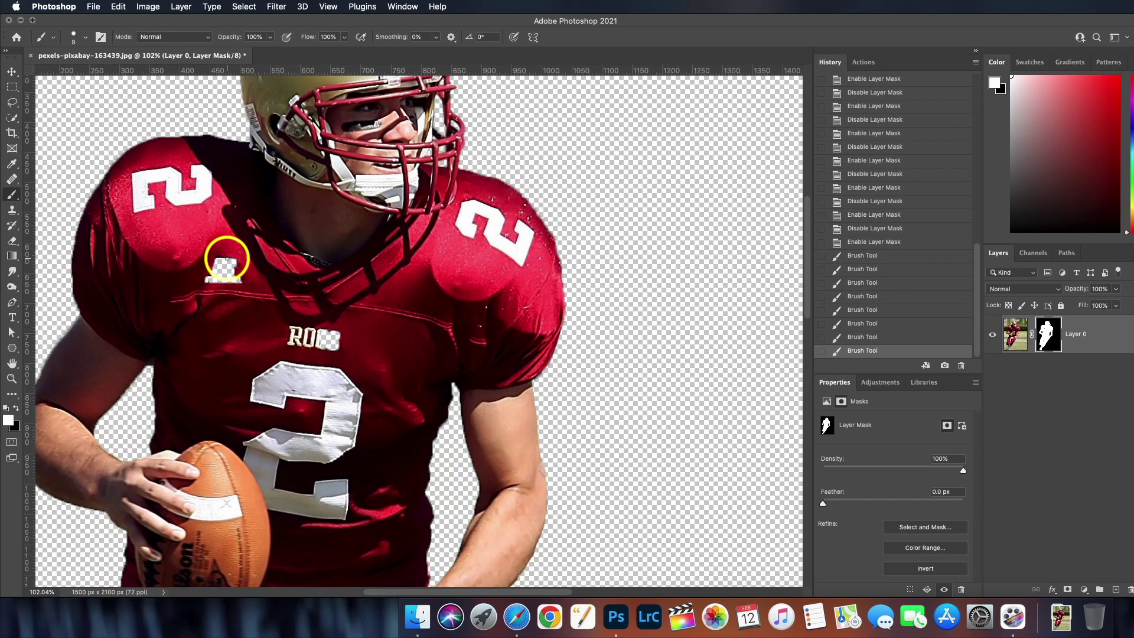
pyautogui.scroll(-2, 599, 268)
pyautogui.keyDown('super'); pyautogui.click(1048, 333); pyautogui.keyUp('super')
pyautogui.scroll(8, 423, 329)
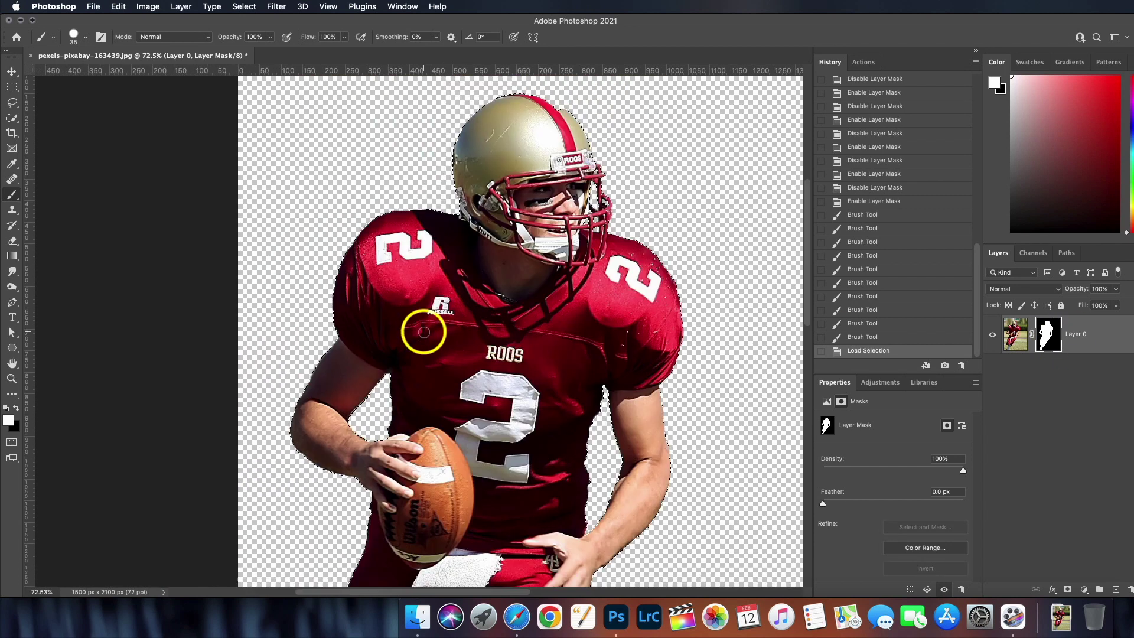
pyautogui.press('super+d')
# - Paint white on the layer mask around the top of the helmet to restore its clipped upper edge
pyautogui.scroll(3, 517, 303)
pyautogui.moveTo(646, 306); pyautogui.dragTo(555, 245)
pyautogui.moveTo(520, 251)
pyautogui.mouseDown()
pyautogui.moveTo(464, 312)
pyautogui.moveTo(663, 306)
pyautogui.mouseUp()
pyautogui.moveTo(579, 230)
pyautogui.mouseDown()
pyautogui.moveTo(483, 237)
pyautogui.moveTo(543, 229)
pyautogui.mouseUp()
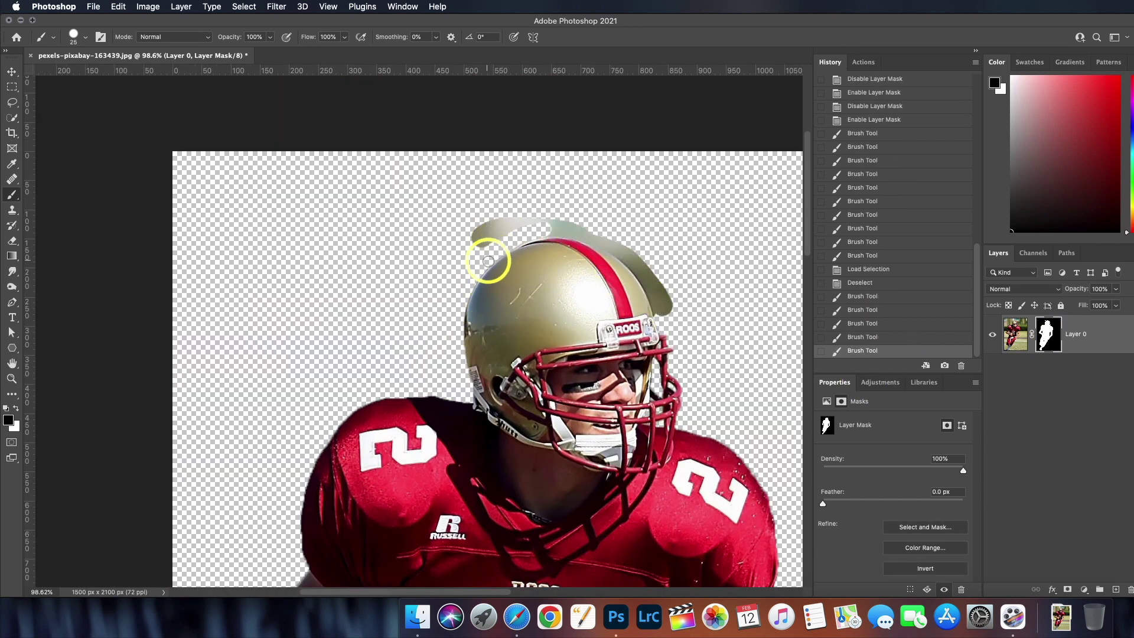
# - Mask out the revealed background around the helmet's crown and sides with a 25 px brush, following its curved outline
pyautogui.moveTo(488, 261); pyautogui.dragTo(534, 235)
pyautogui.moveTo(535, 235)
pyautogui.mouseDown()
pyautogui.moveTo(625, 256)
pyautogui.moveTo(661, 316)
pyautogui.moveTo(650, 278)
pyautogui.moveTo(615, 243)
pyautogui.moveTo(551, 225)
pyautogui.moveTo(486, 240)
pyautogui.mouseUp()
pyautogui.press('super+z')
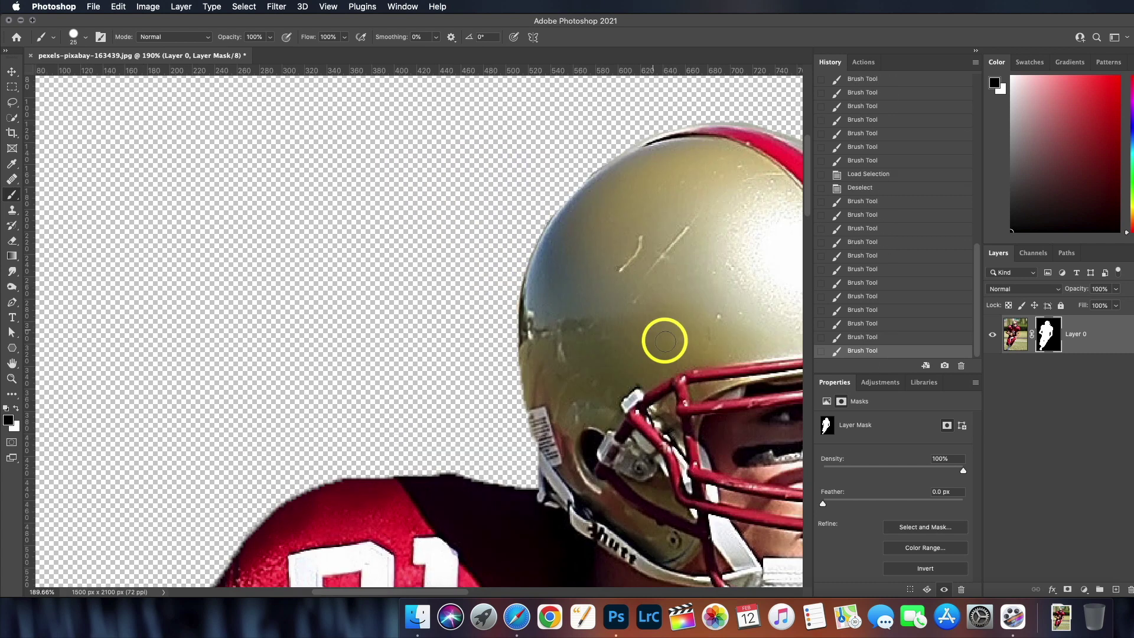
pyautogui.hscroll(6, 664, 339)
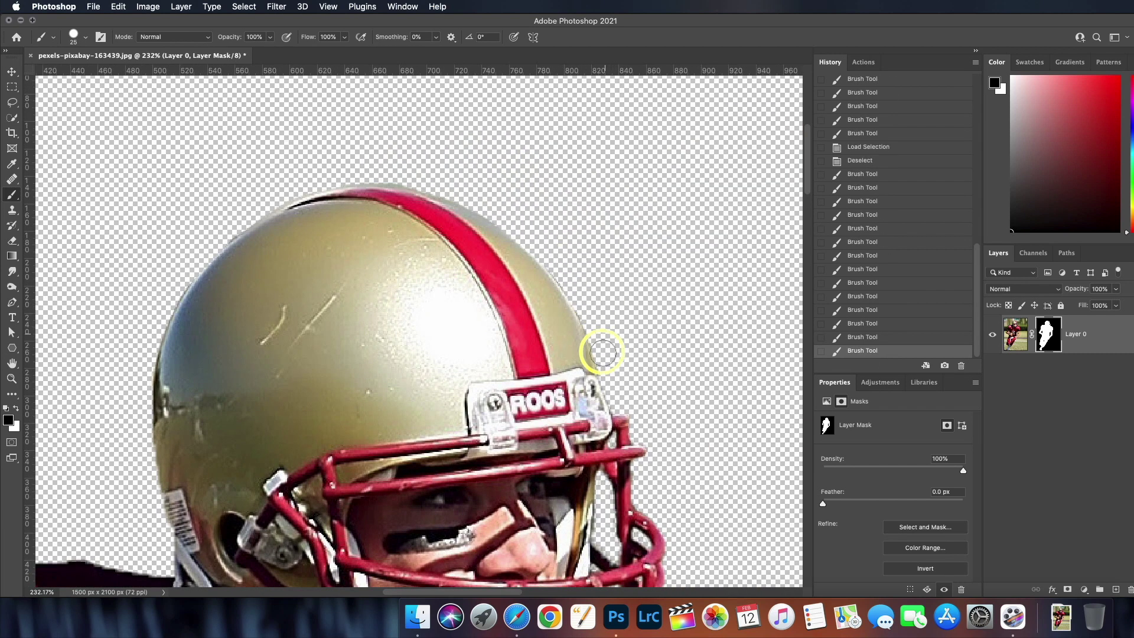
pyautogui.press('super+z')
pyautogui.moveTo(174, 280); pyautogui.dragTo(156, 320)
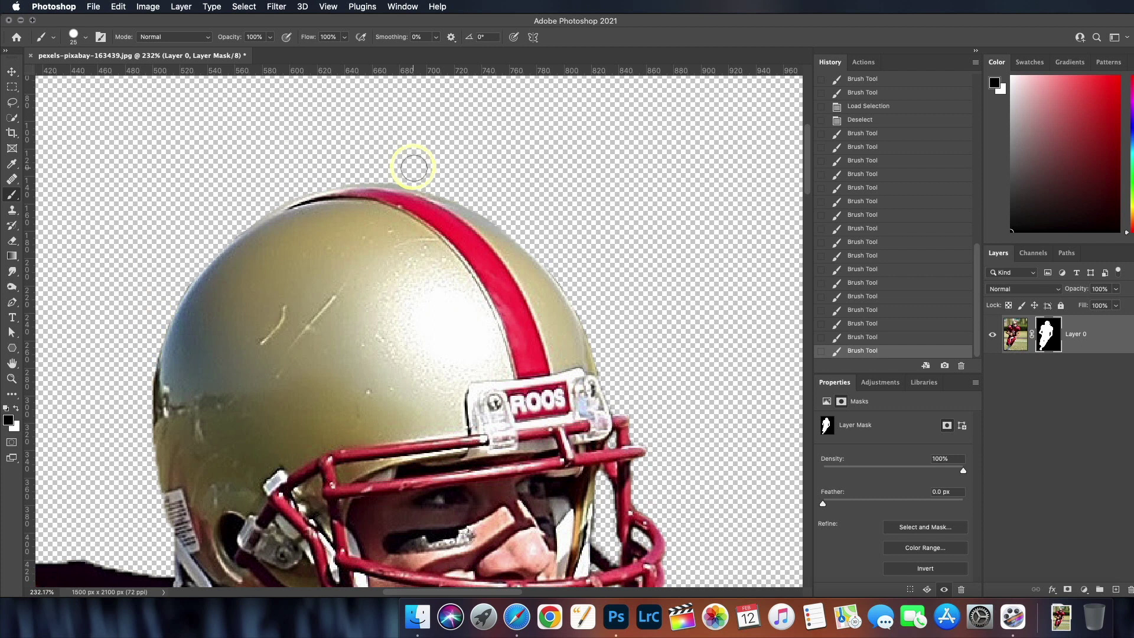
# - Fit the whole image in view, compare the finished cutout with the layer mask off and on, and clear the selection loaded from it
pyautogui.press('super+0')
pyautogui.keyDown('shift'); pyautogui.click(1047, 335); pyautogui.keyUp('shift')
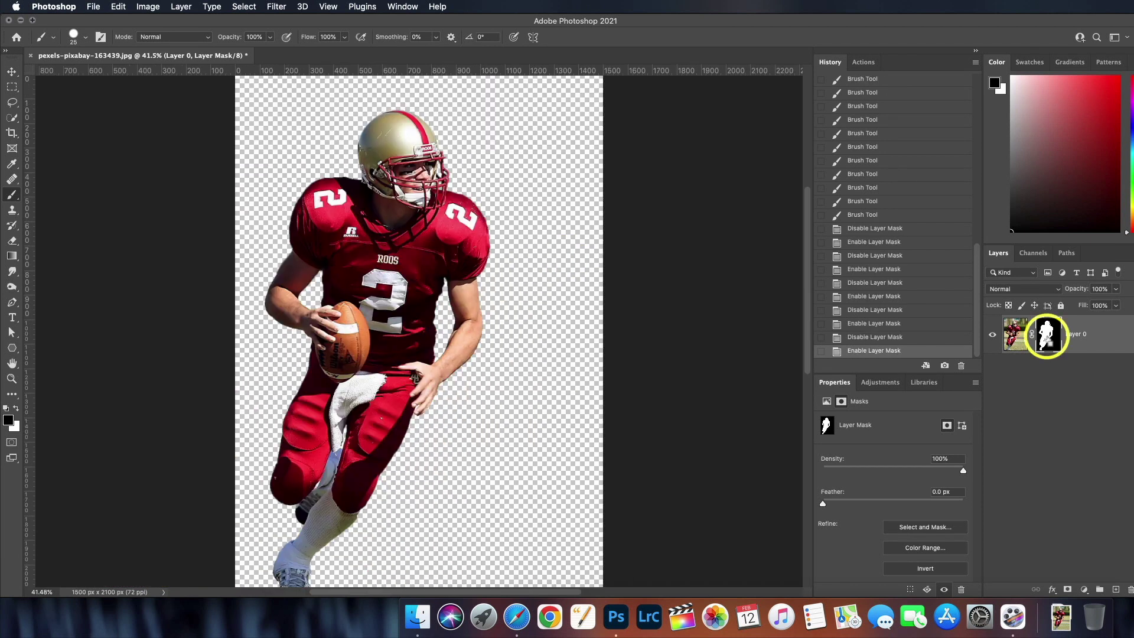
pyautogui.keyDown('super'); pyautogui.click(1047, 335); pyautogui.keyUp('super')
pyautogui.keyDown('shift'); pyautogui.click(1047, 334); pyautogui.keyUp('shift')
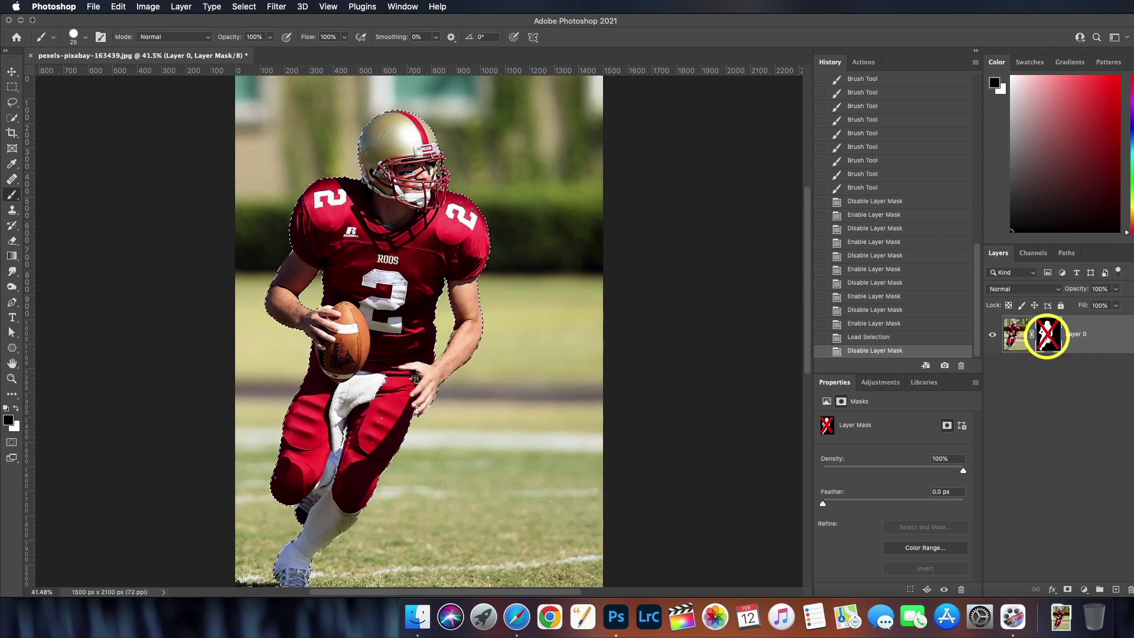
pyautogui.keyDown('shift'); pyautogui.click(1047, 335); pyautogui.keyUp('shift')
pyautogui.press('super+d')
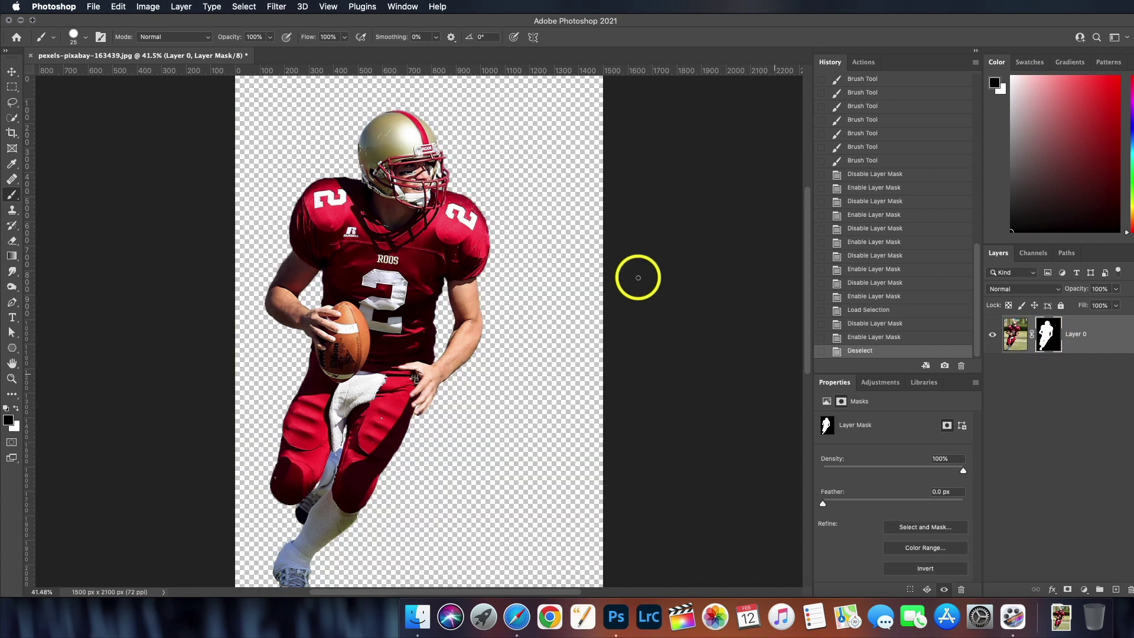
pyautogui.scroll(-3, 557, 321)
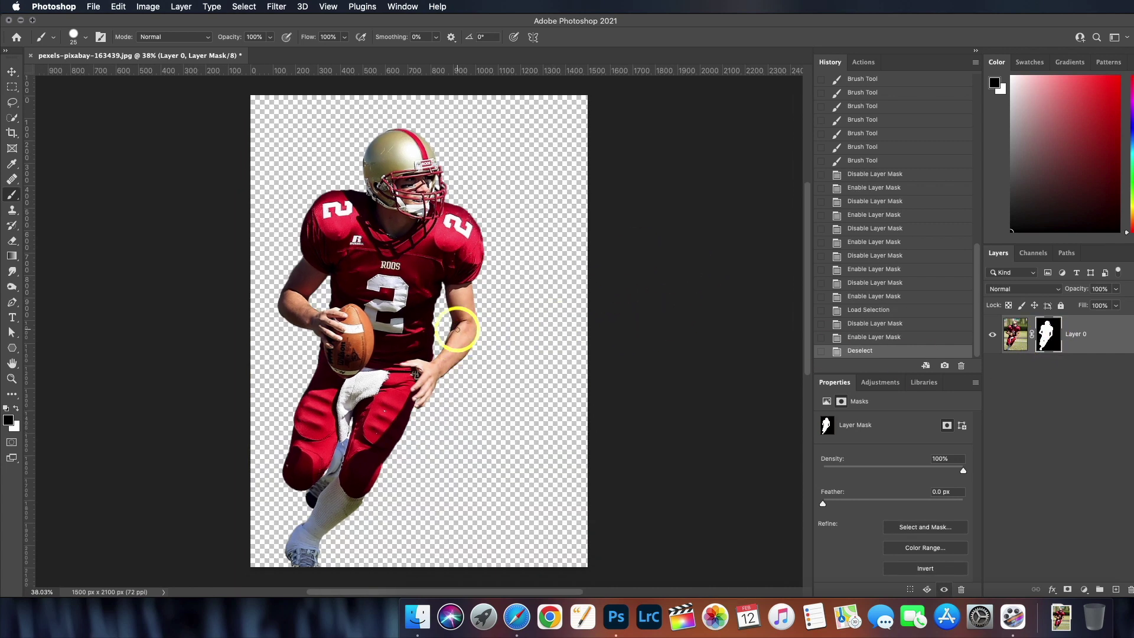
# - Duplicate the masked player layer, then lock and hide the original Layer 0 as a backup
pyautogui.scroll(1, 457, 330)
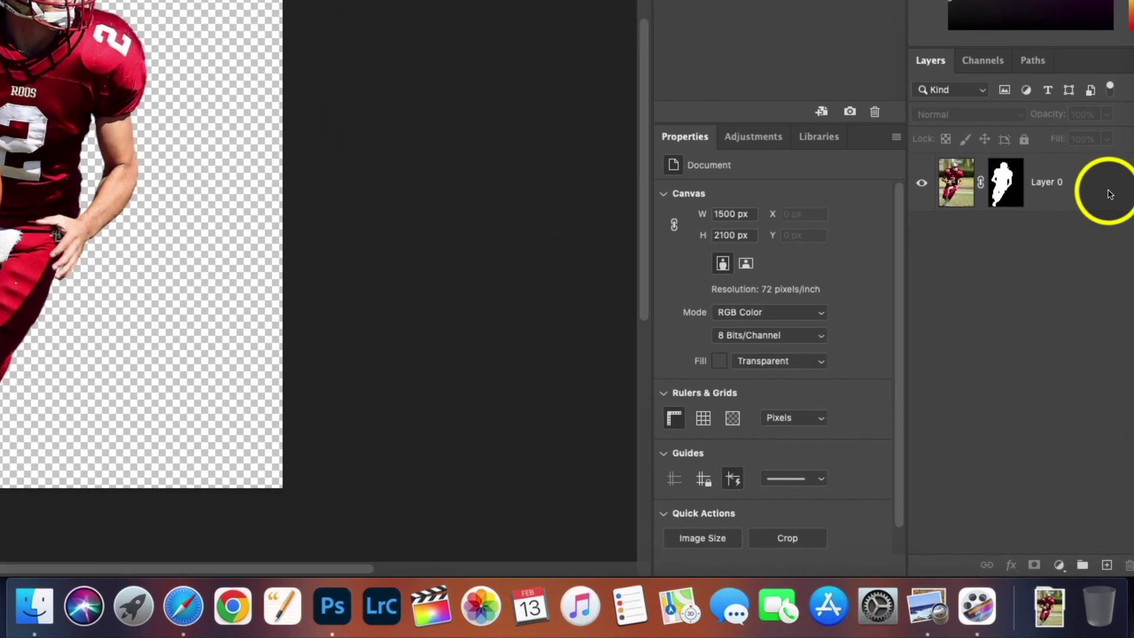
pyautogui.click(1059, 197)
pyautogui.press('super+j')
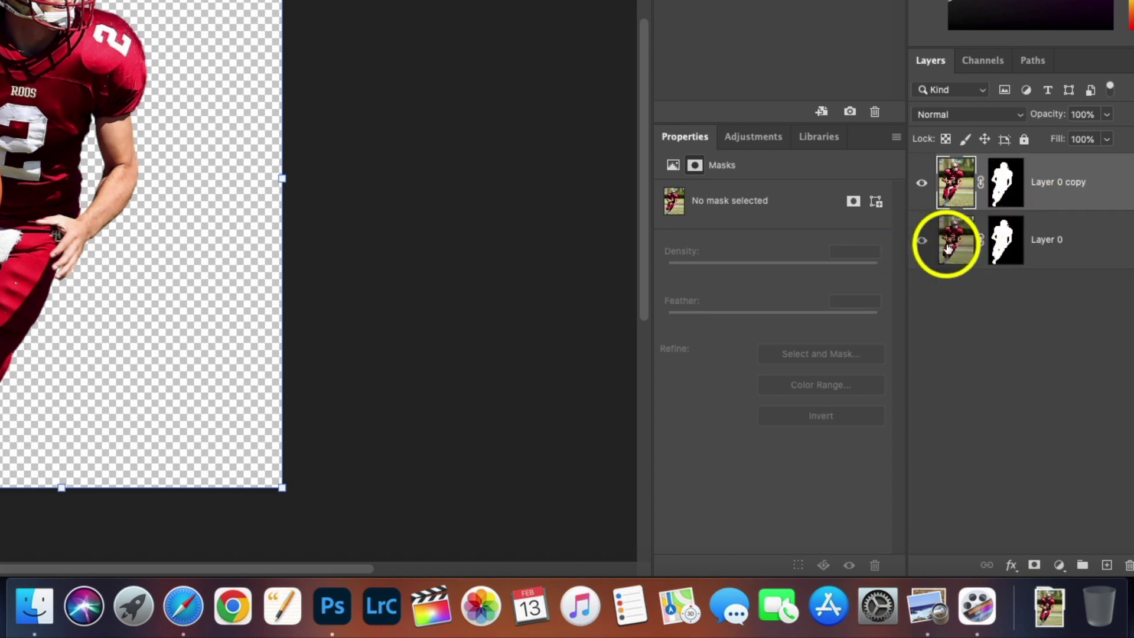
pyautogui.click(1072, 247)
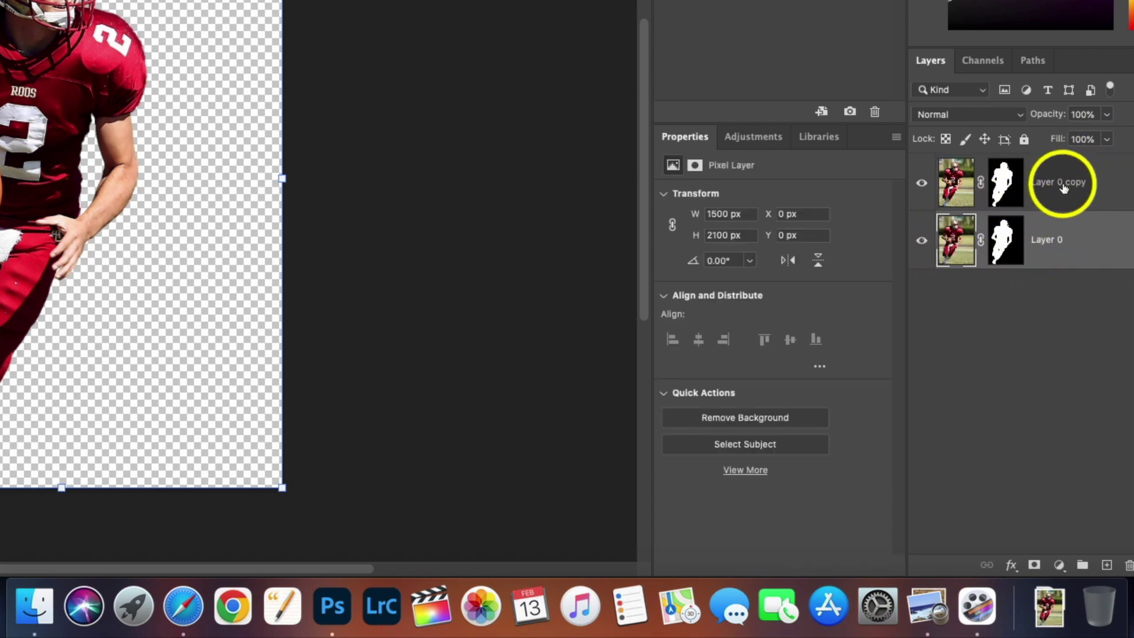
pyautogui.click(1025, 142)
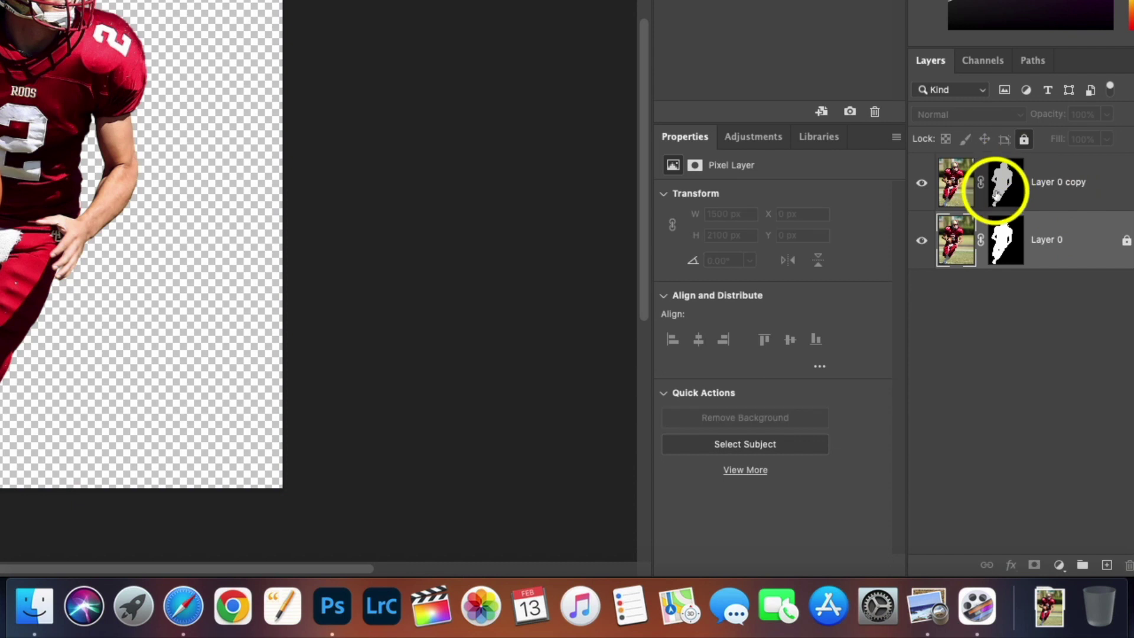
pyautogui.click(918, 246)
# - Apply the layer mask permanently to the player's duplicate layer, Layer 0 copy
pyautogui.moveTo(984, 184); pyautogui.dragTo(1011, 186)
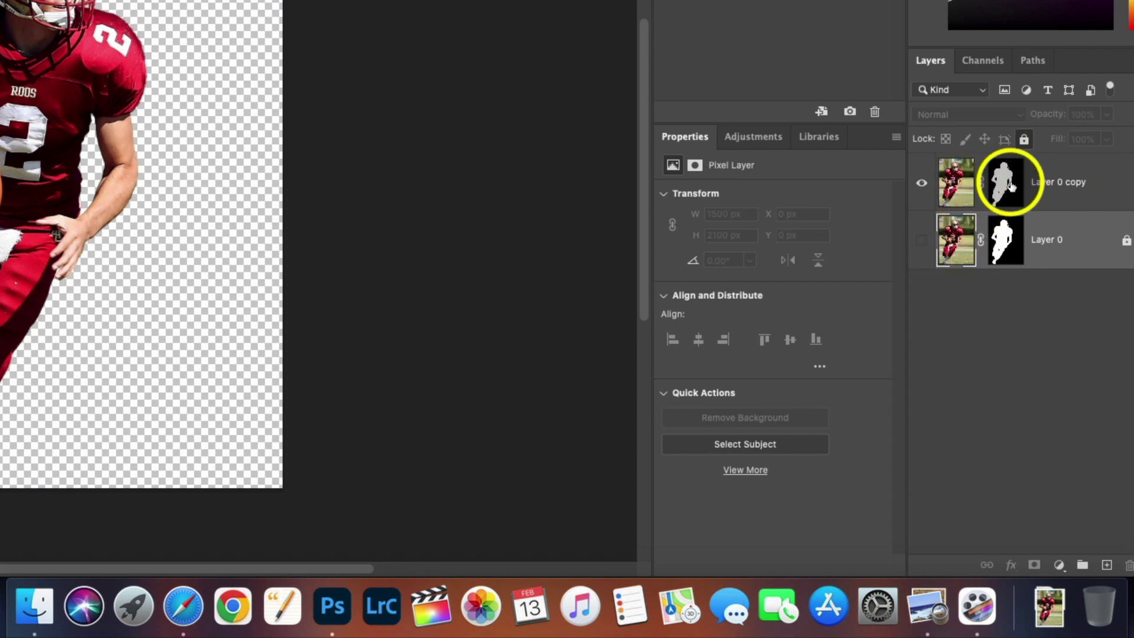
pyautogui.rightClick(1011, 184)
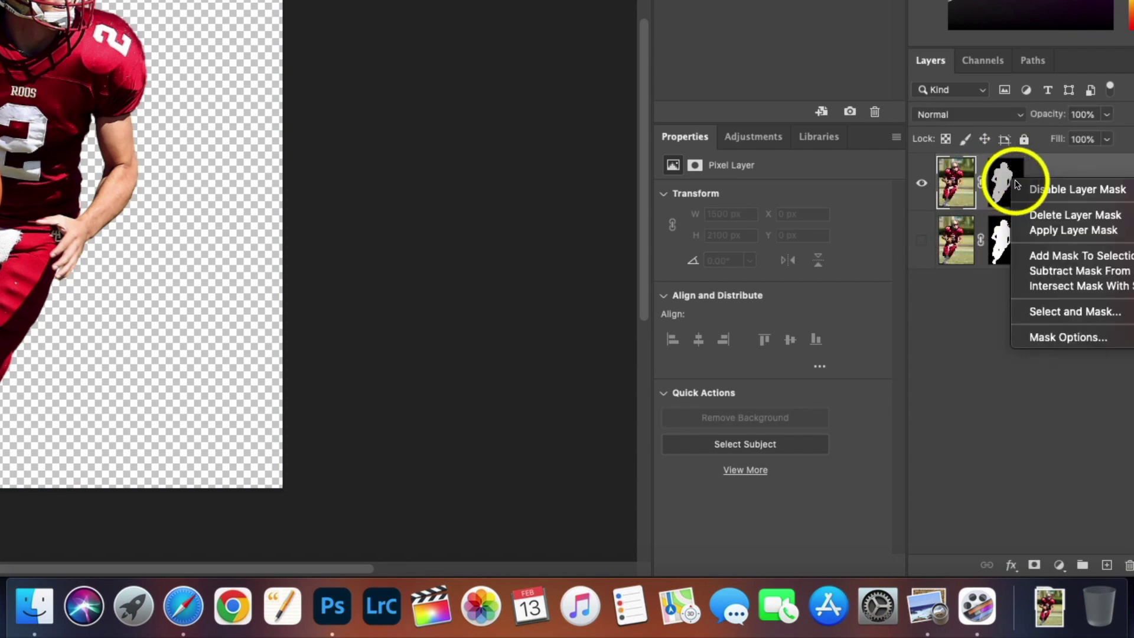
pyautogui.click(1044, 233)
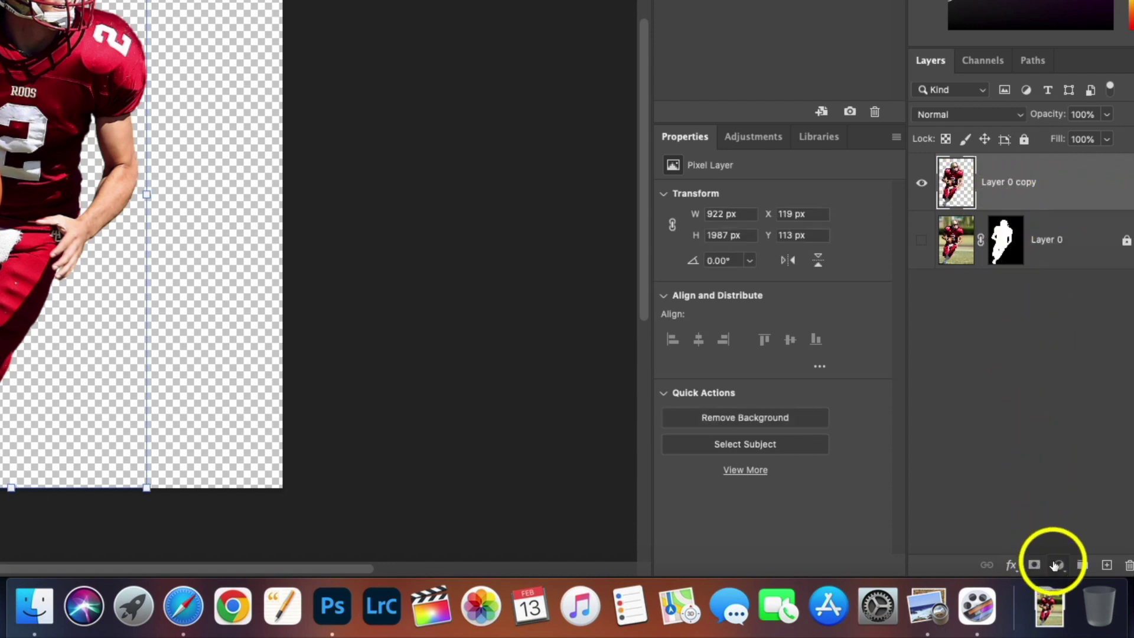
# - Add a solid white color fill layer and place it beneath the player cutout
pyautogui.click(1059, 565)
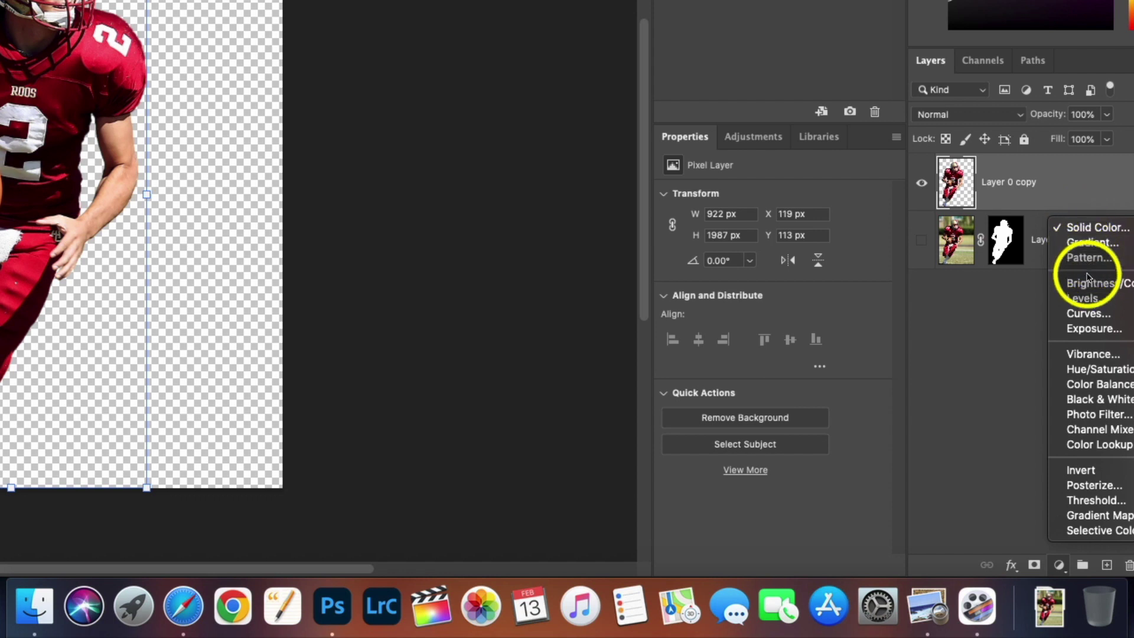
pyautogui.click(1091, 226)
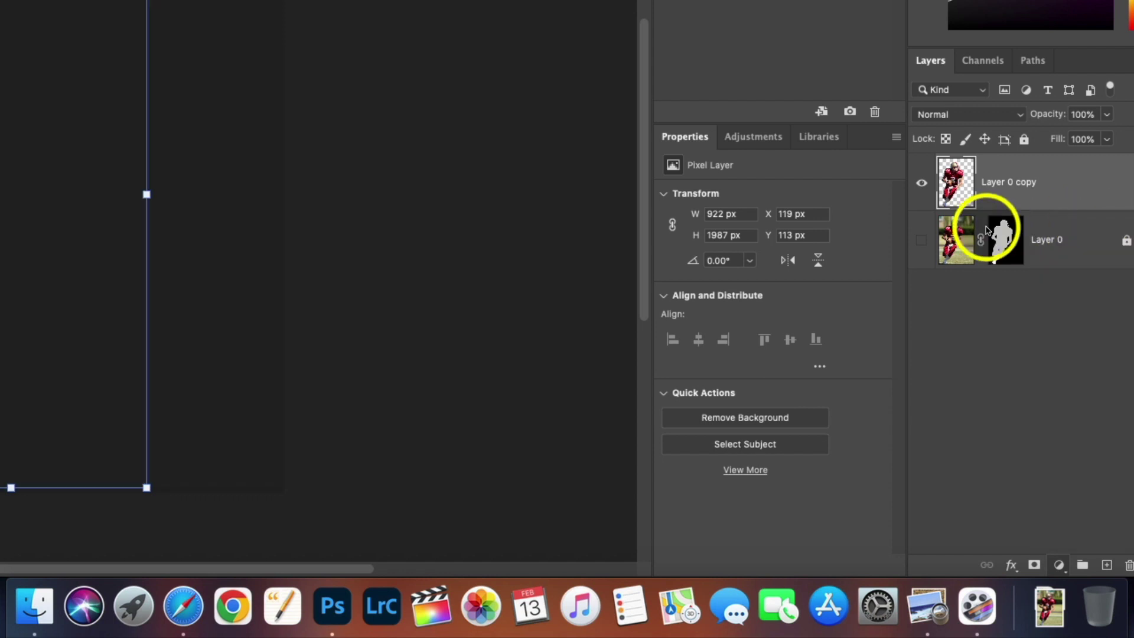
pyautogui.moveTo(969, 159); pyautogui.dragTo(962, 2)
pyautogui.press('Return')
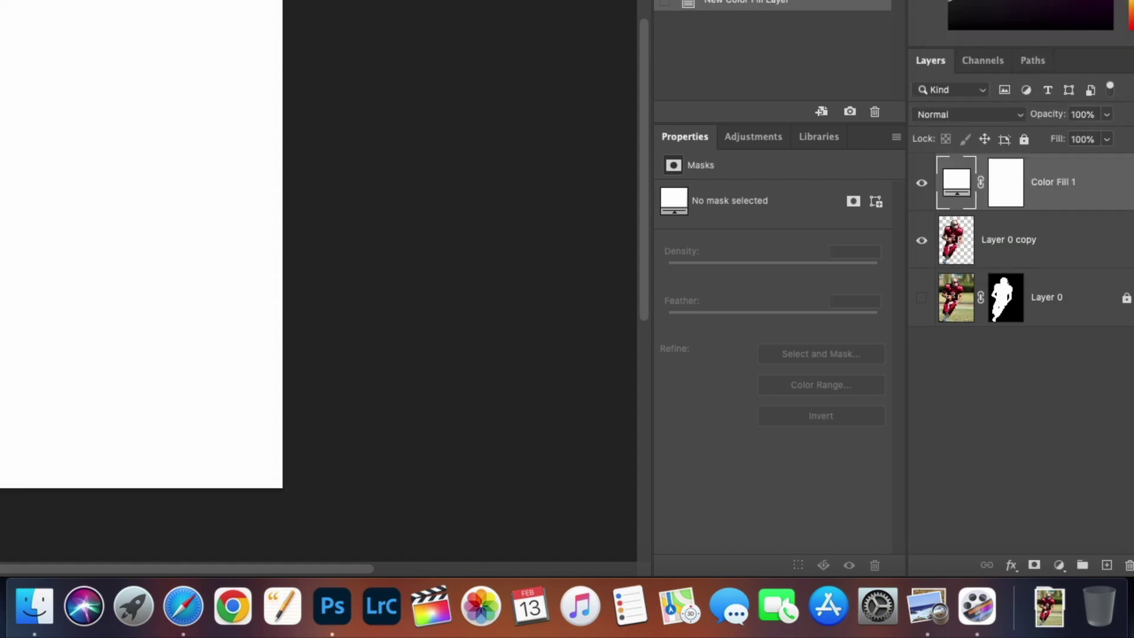
pyautogui.moveTo(969, 183); pyautogui.dragTo(962, 274)
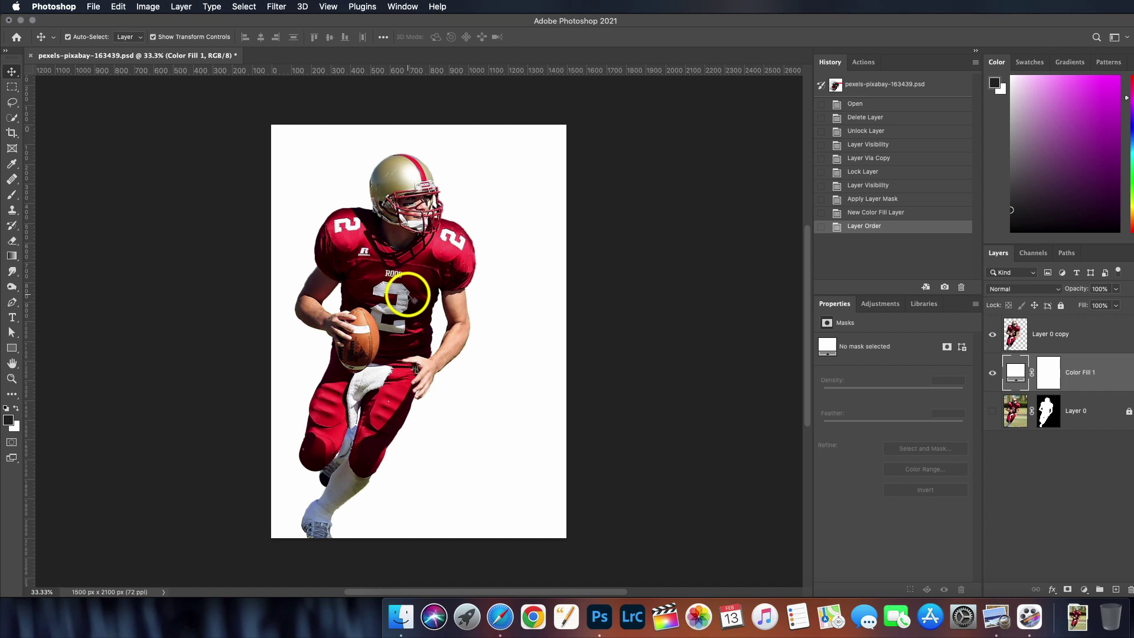
# - Scale the player cutout proportionally to about 78% and position it slightly right of the canvas centre
pyautogui.click(407, 294)
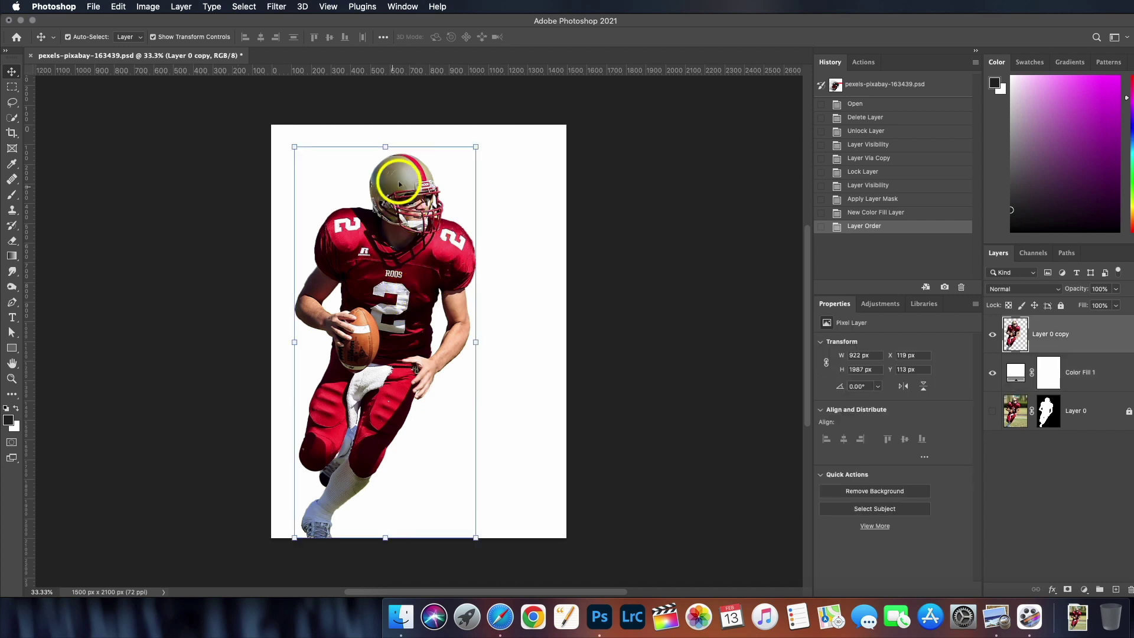
pyautogui.moveTo(475, 147); pyautogui.dragTo(451, 241)
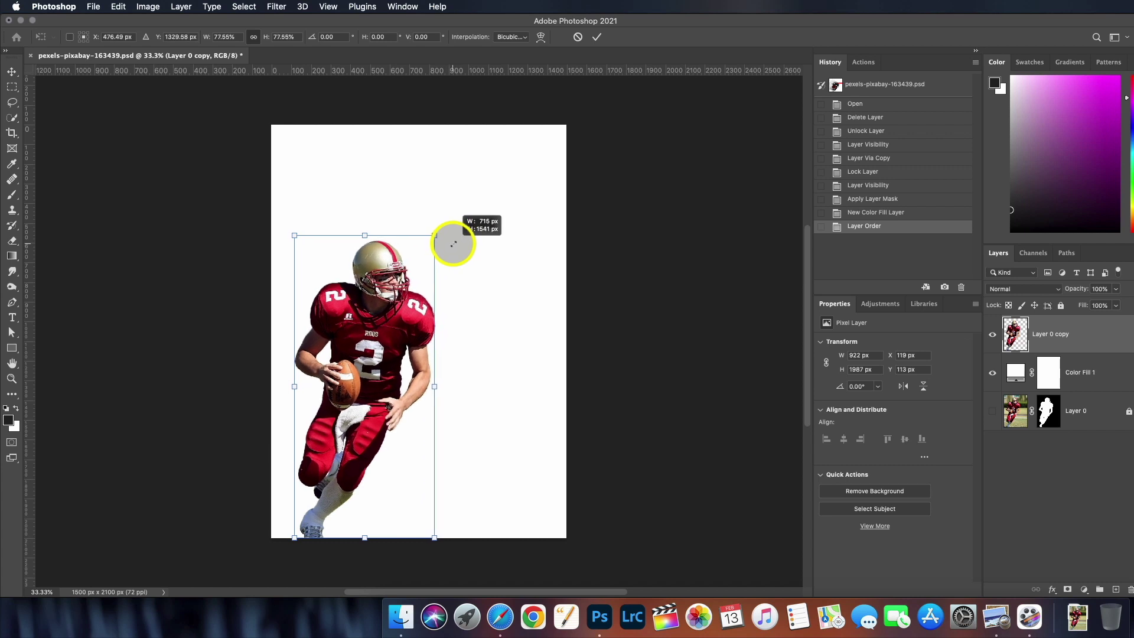
pyautogui.moveTo(399, 324); pyautogui.dragTo(472, 277)
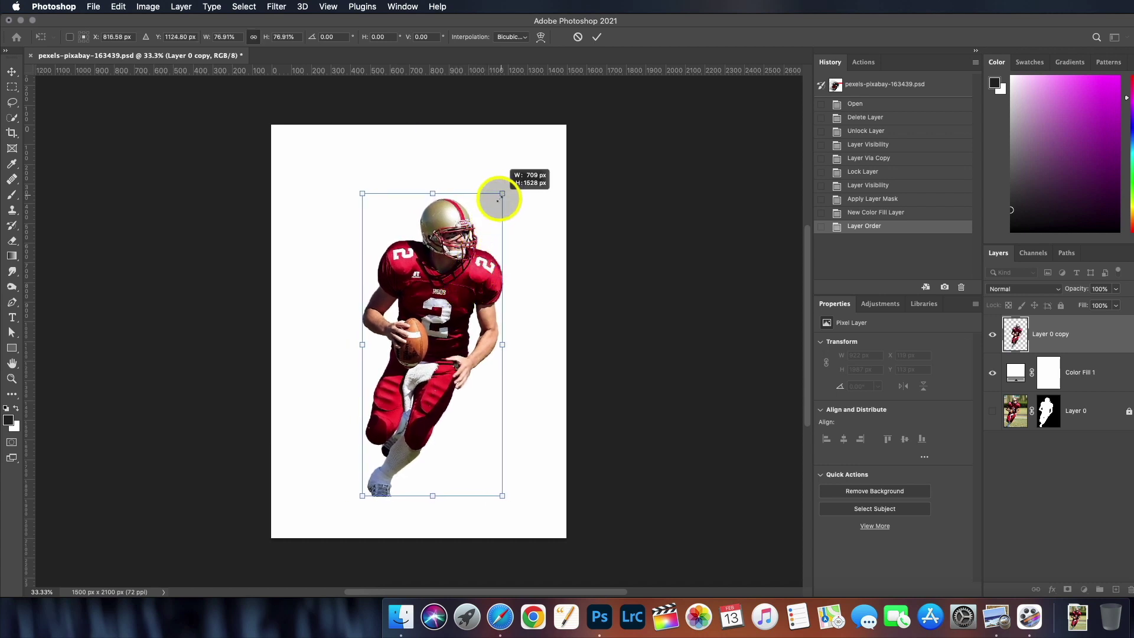
pyautogui.moveTo(499, 198); pyautogui.dragTo(503, 191)
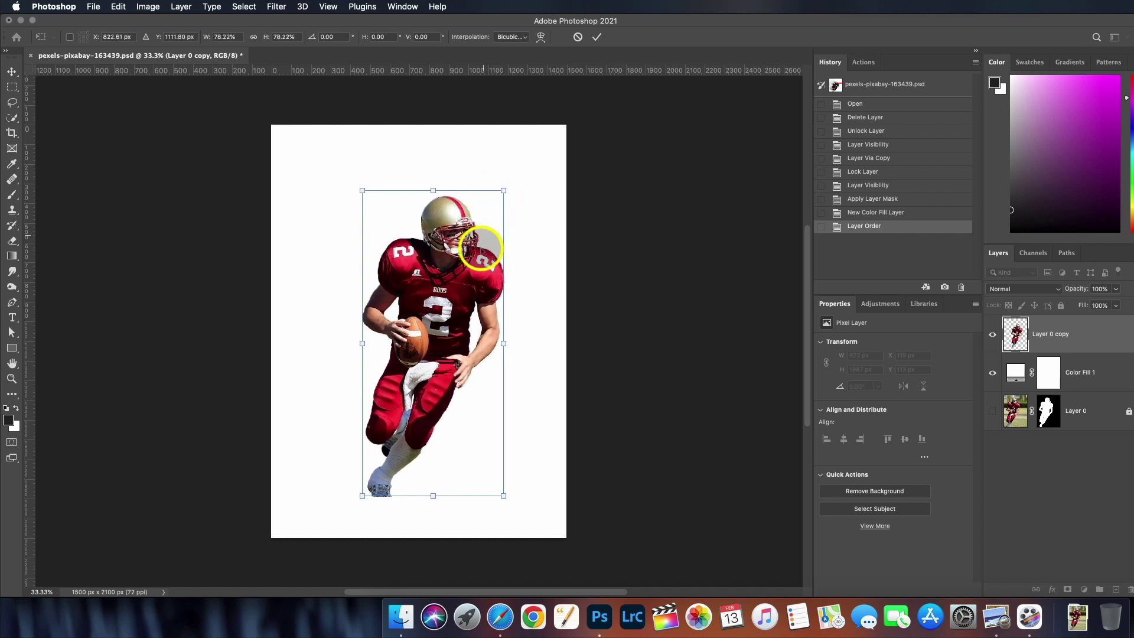
pyautogui.moveTo(455, 309); pyautogui.dragTo(449, 313)
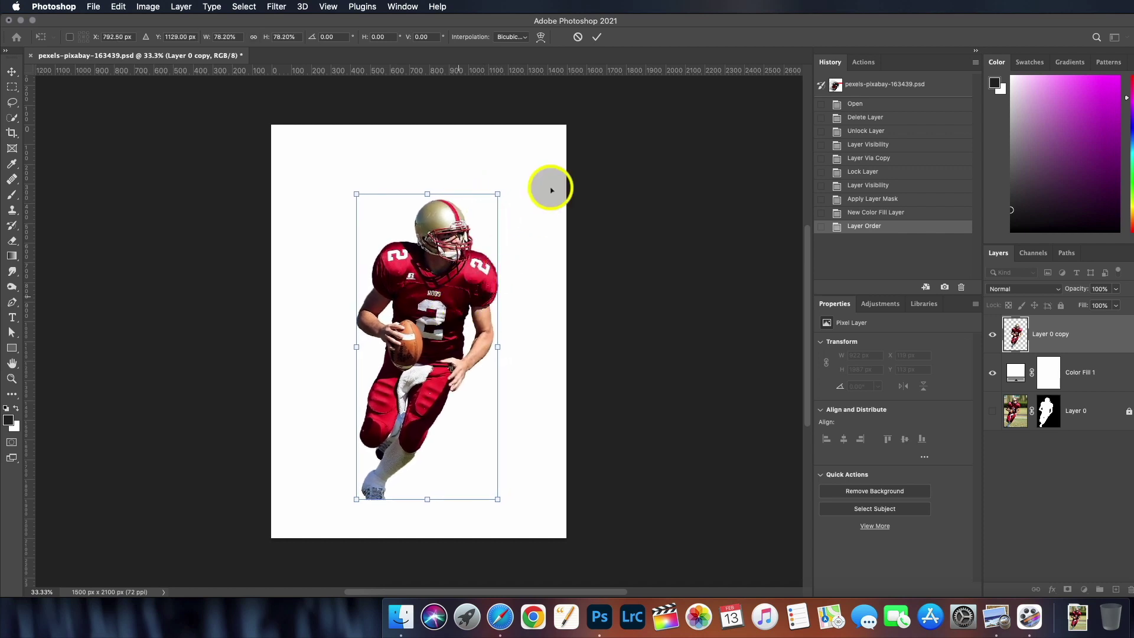
pyautogui.click(595, 37)
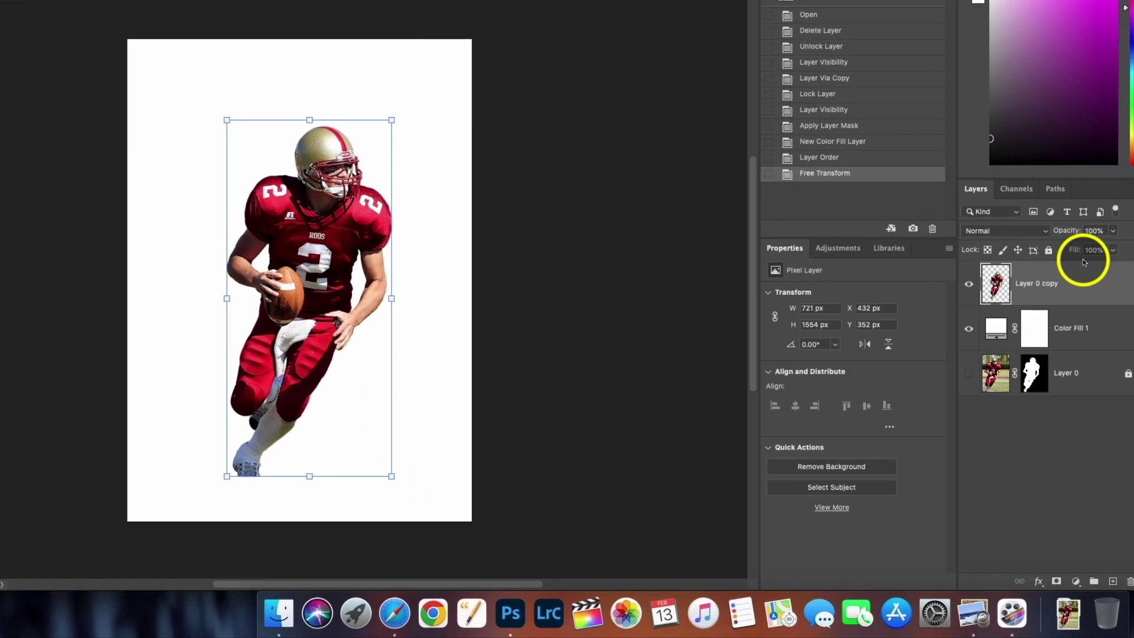
# - Duplicate the resized player layer, hide the upper copy and make the lower Layer 0 copy active
pyautogui.press('super+j')
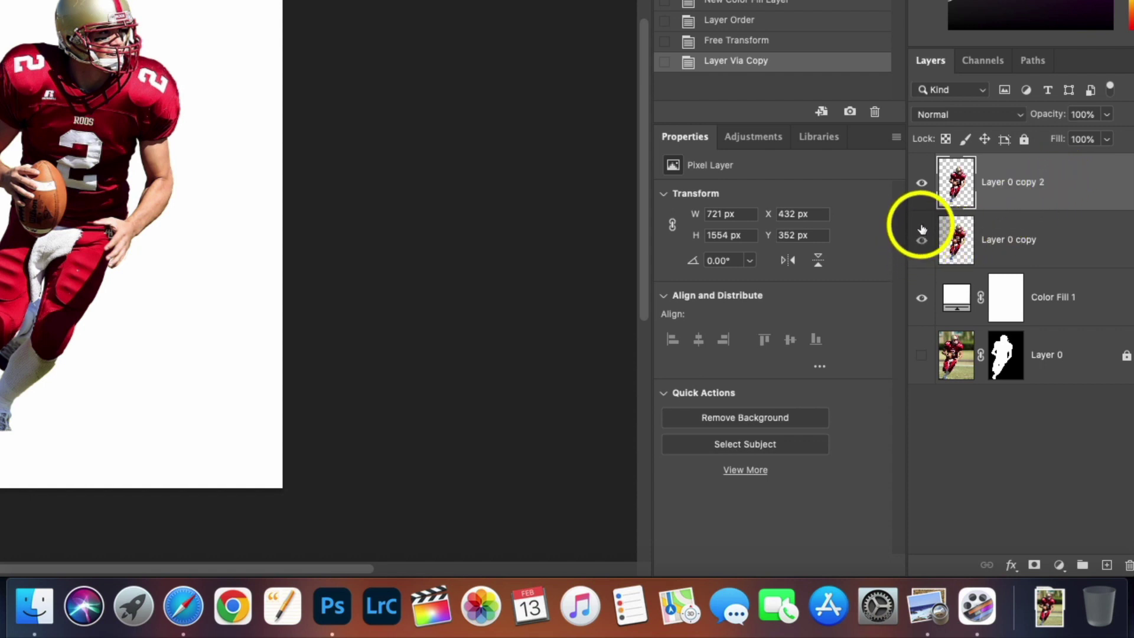
pyautogui.click(920, 186)
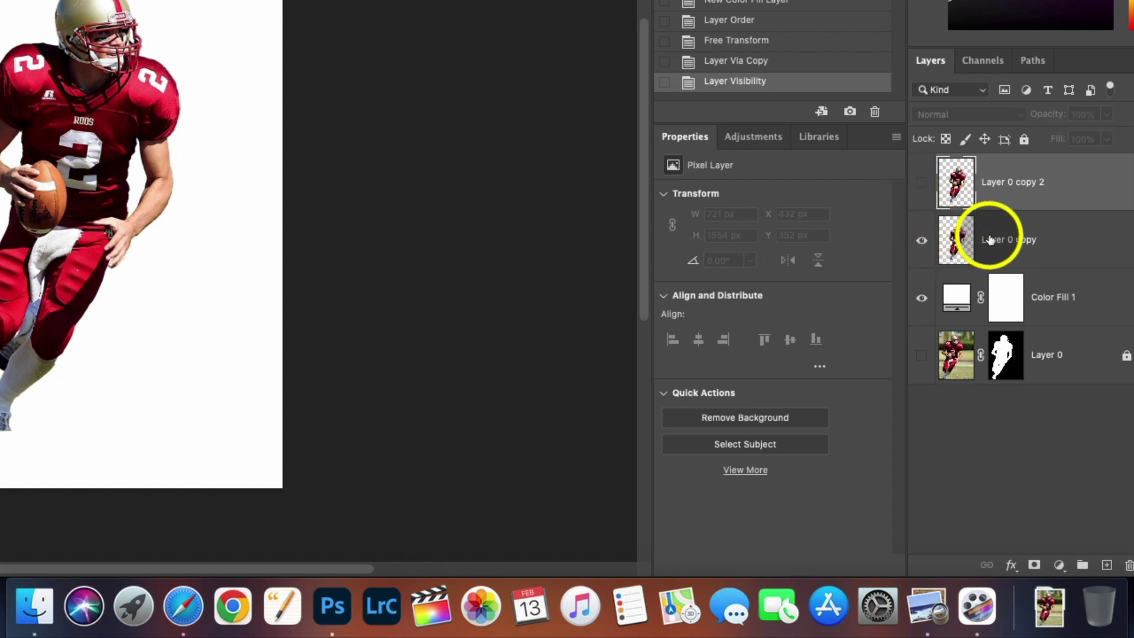
pyautogui.click(1021, 240)
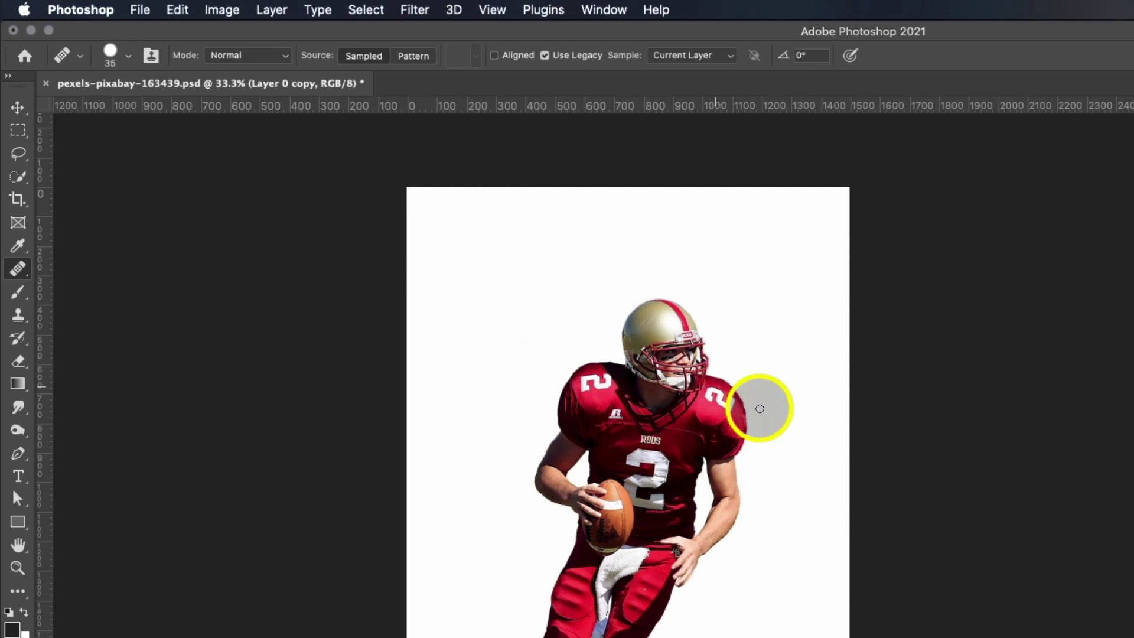
# - Liquify the lower player layer with Forward Warp, smearing the helmet, shoulder, arm and legs out to the canvas's left edge
pyautogui.click(426, 6)
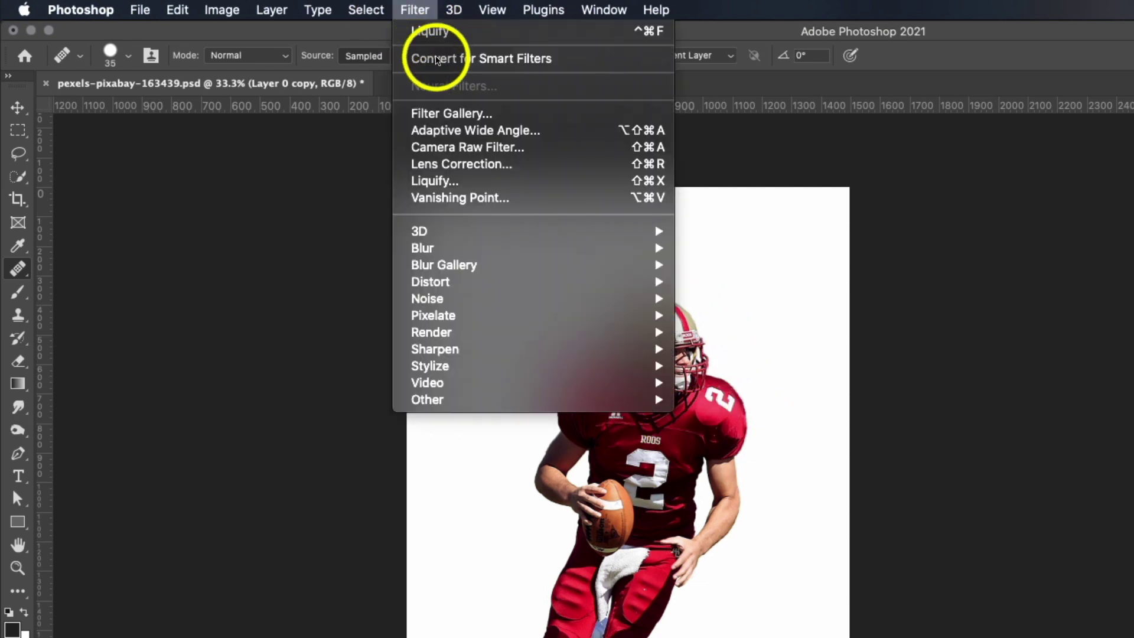
pyautogui.click(457, 180)
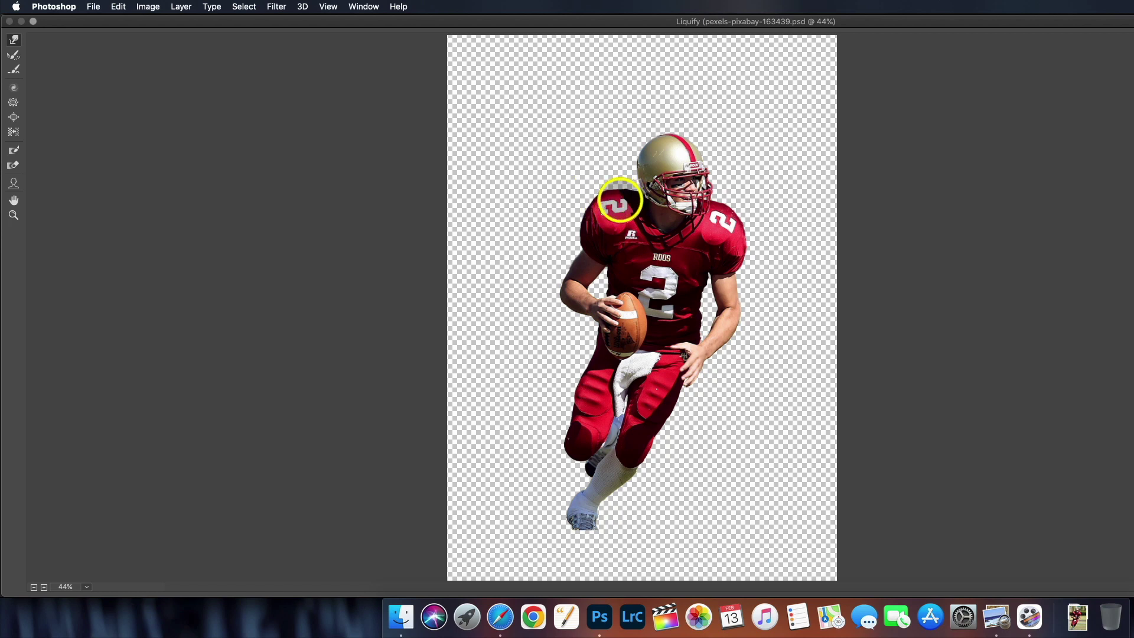
pyautogui.moveTo(619, 200); pyautogui.dragTo(504, 149)
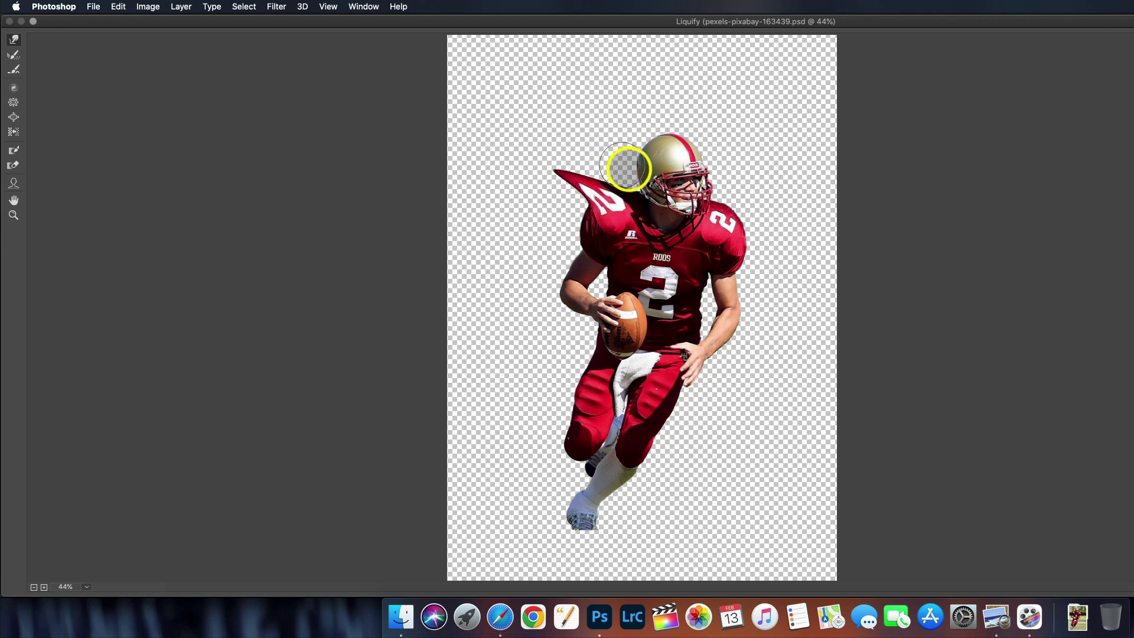
pyautogui.moveTo(638, 177); pyautogui.dragTo(579, 124)
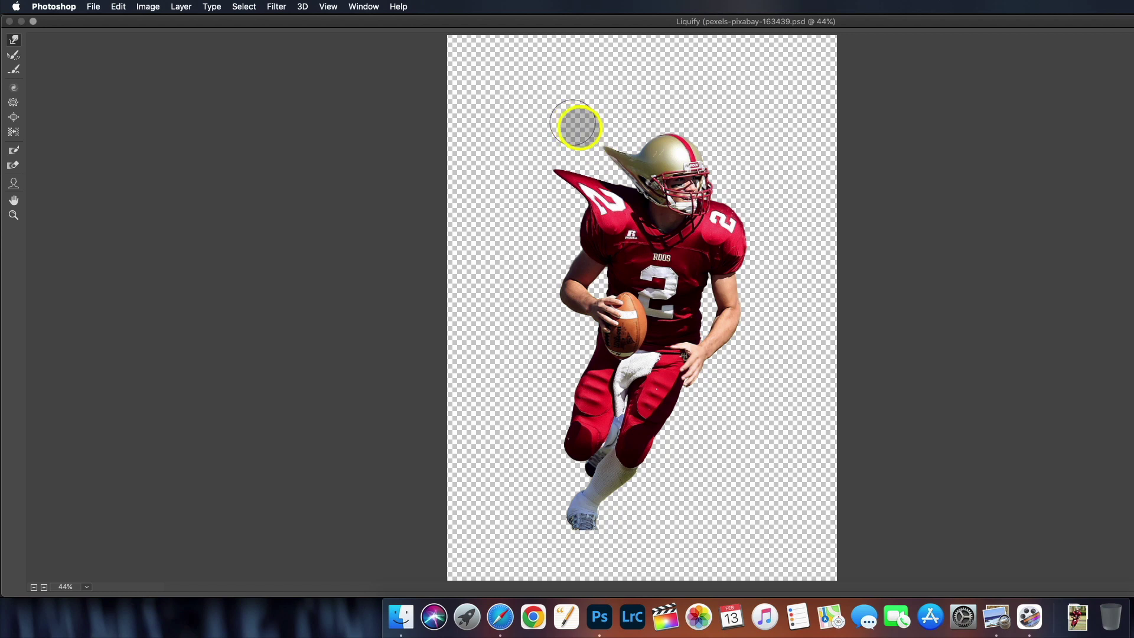
pyautogui.moveTo(639, 185)
pyautogui.mouseDown()
pyautogui.moveTo(576, 140)
pyautogui.moveTo(614, 175)
pyautogui.moveTo(522, 127)
pyautogui.moveTo(619, 137)
pyautogui.moveTo(663, 88)
pyautogui.moveTo(661, 116)
pyautogui.moveTo(642, 102)
pyautogui.moveTo(640, 76)
pyautogui.moveTo(610, 110)
pyautogui.moveTo(679, 122)
pyautogui.moveTo(687, 44)
pyautogui.moveTo(500, 140)
pyautogui.moveTo(592, 141)
pyautogui.moveTo(548, 105)
pyautogui.moveTo(505, 20)
pyautogui.moveTo(582, 59)
pyautogui.moveTo(473, 66)
pyautogui.moveTo(466, 47)
pyautogui.moveTo(442, 40)
pyautogui.moveTo(529, 118)
pyautogui.moveTo(496, 109)
pyautogui.moveTo(484, 156)
pyautogui.moveTo(524, 137)
pyautogui.moveTo(536, 177)
pyautogui.moveTo(483, 107)
pyautogui.moveTo(436, 167)
pyautogui.moveTo(493, 172)
pyautogui.moveTo(526, 193)
pyautogui.moveTo(418, 134)
pyautogui.moveTo(540, 250)
pyautogui.moveTo(567, 248)
pyautogui.moveTo(470, 203)
pyautogui.moveTo(445, 175)
pyautogui.moveTo(517, 258)
pyautogui.moveTo(466, 227)
pyautogui.moveTo(499, 228)
pyautogui.moveTo(525, 297)
pyautogui.moveTo(483, 272)
pyautogui.moveTo(435, 275)
pyautogui.moveTo(598, 338)
pyautogui.moveTo(587, 323)
pyautogui.moveTo(504, 340)
pyautogui.moveTo(567, 307)
pyautogui.moveTo(472, 305)
pyautogui.moveTo(582, 328)
pyautogui.moveTo(539, 355)
pyautogui.moveTo(583, 372)
pyautogui.moveTo(480, 348)
pyautogui.moveTo(578, 380)
pyautogui.moveTo(531, 386)
pyautogui.moveTo(516, 359)
pyautogui.moveTo(352, 391)
pyautogui.moveTo(456, 408)
pyautogui.moveTo(532, 401)
pyautogui.moveTo(448, 417)
pyautogui.moveTo(453, 403)
pyautogui.moveTo(488, 466)
pyautogui.moveTo(456, 474)
pyautogui.moveTo(579, 476)
pyautogui.moveTo(468, 498)
pyautogui.moveTo(501, 534)
pyautogui.moveTo(491, 573)
pyautogui.moveTo(436, 531)
pyautogui.mouseUp()
pyautogui.moveTo(612, 7)
pyautogui.mouseDown()
pyautogui.moveTo(657, 46)
pyautogui.moveTo(708, 61)
pyautogui.mouseUp()
# - Push in the pale gap between forearm and jersey above the football with a smaller warp brush, and apply the Liquify filter
pyautogui.press('[')
pyautogui.press('[')
pyautogui.press('[')
pyautogui.press('[')
pyautogui.press('[')
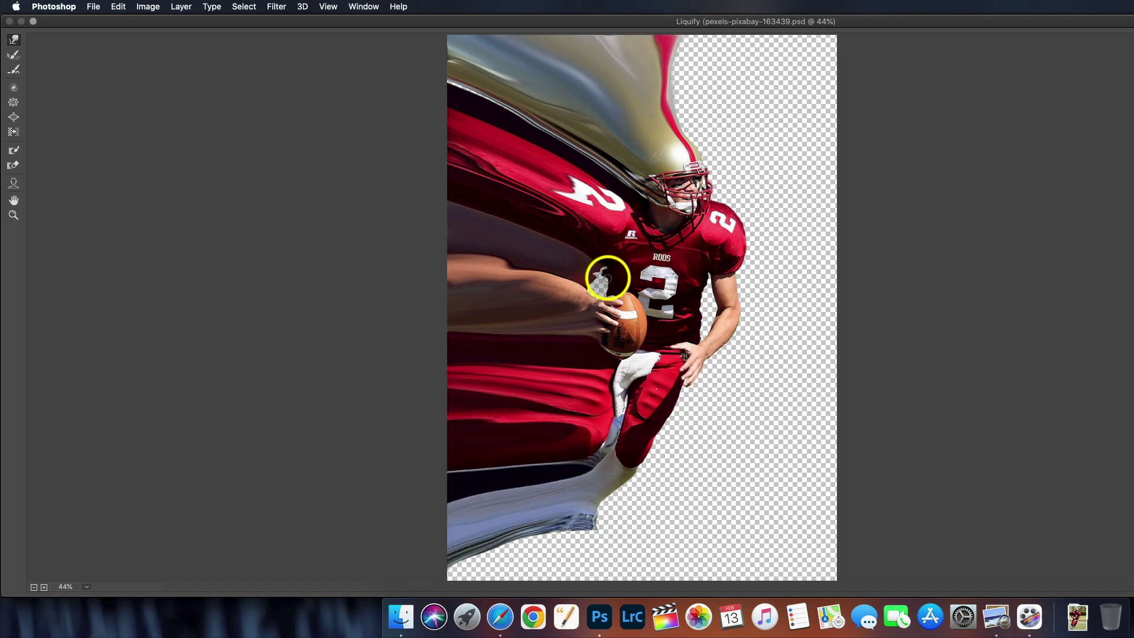
pyautogui.click(575, 277)
pyautogui.click(13, 40)
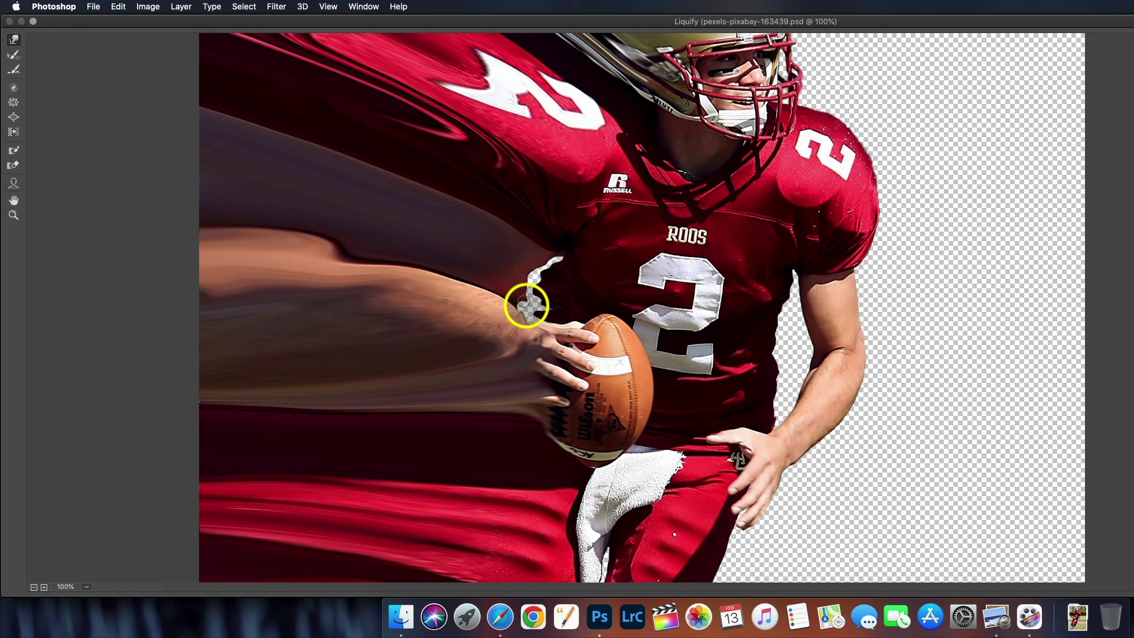
pyautogui.moveTo(533, 312)
pyautogui.mouseDown()
pyautogui.moveTo(525, 288)
pyautogui.moveTo(561, 255)
pyautogui.moveTo(525, 289)
pyautogui.moveTo(554, 278)
pyautogui.mouseUp()
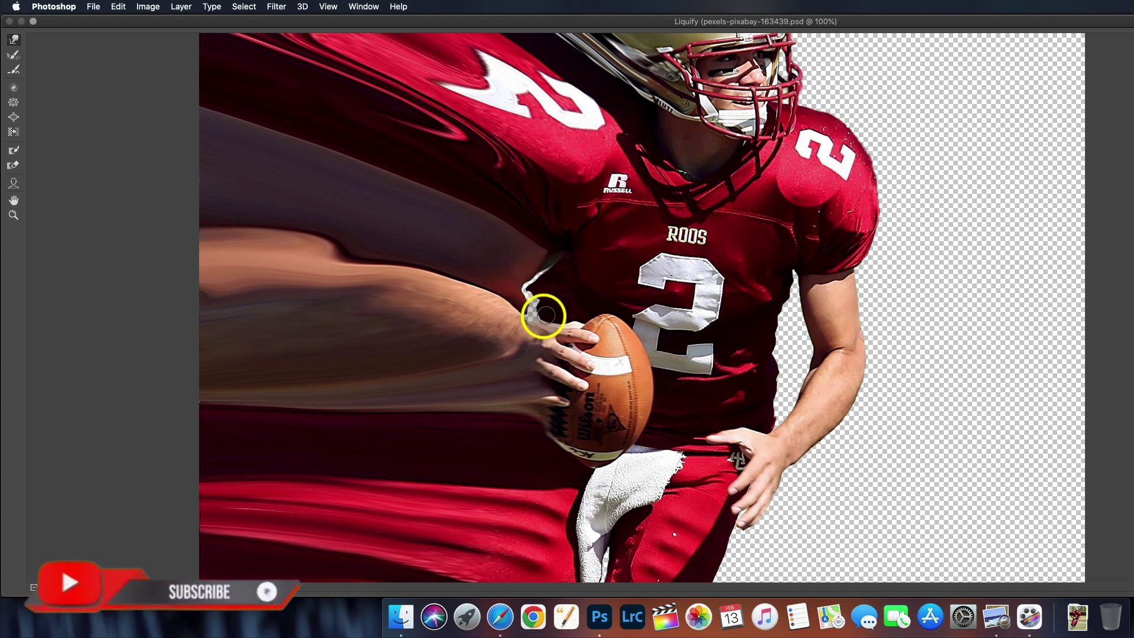
pyautogui.scroll(10, 638, 287)
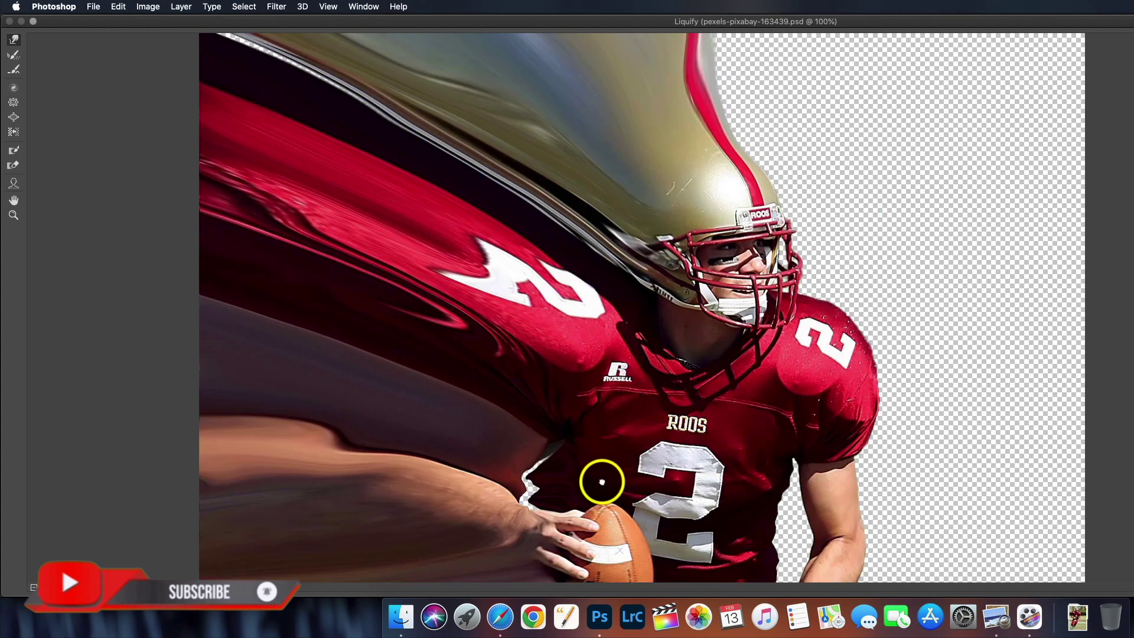
pyautogui.click(14, 215)
pyautogui.keyDown('alt'); pyautogui.click(593, 276); pyautogui.keyUp('alt')
pyautogui.keyDown('alt'); pyautogui.click(593, 275); pyautogui.keyUp('alt')
pyautogui.keyDown('alt'); pyautogui.click(593, 276); pyautogui.keyUp('alt')
pyautogui.press('Return')
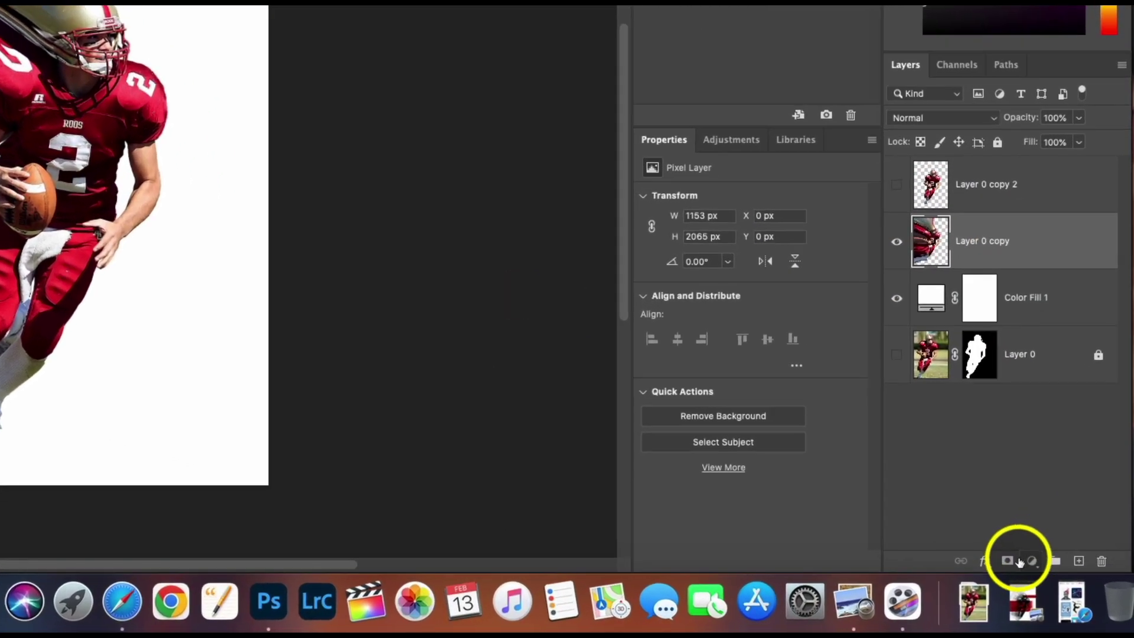
# - Above the smeared player layer, add a default Black & White adjustment and a Levels adjustment with input levels 13, 0.89 and 247
pyautogui.click(1065, 585)
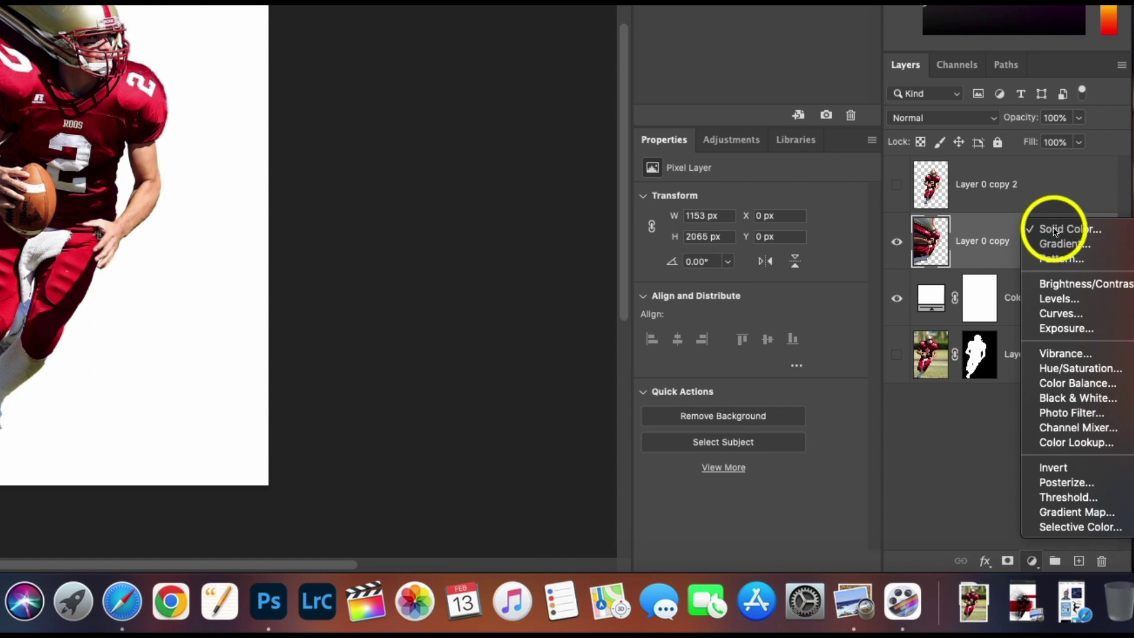
pyautogui.click(1069, 399)
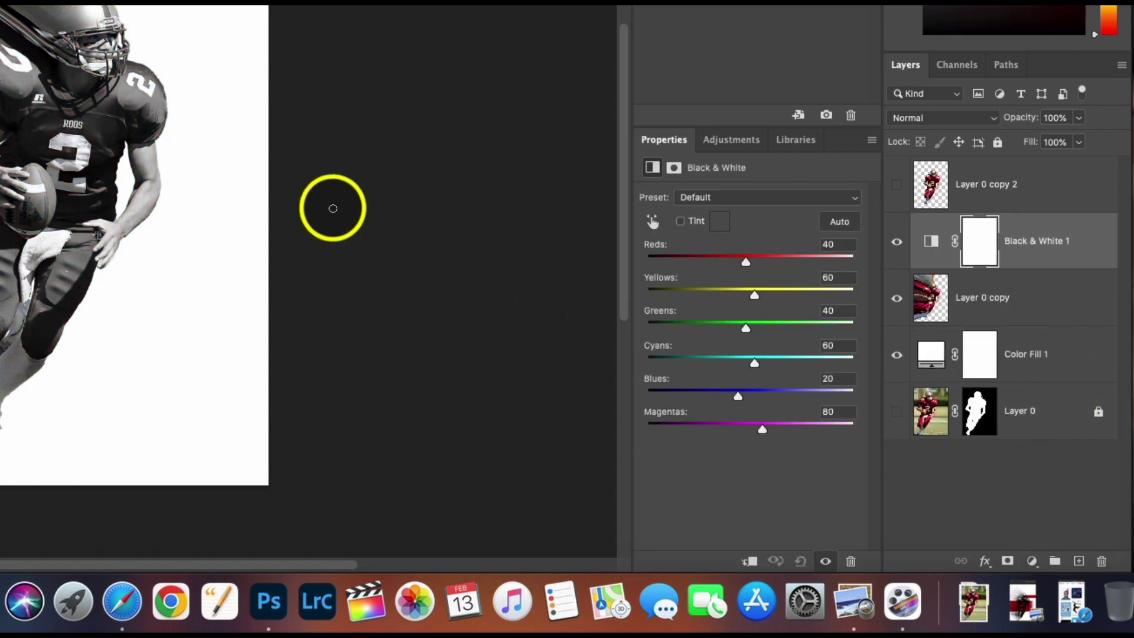
pyautogui.moveTo(979, 253)
pyautogui.mouseDown()
pyautogui.moveTo(990, 254)
pyautogui.moveTo(979, 248)
pyautogui.mouseUp()
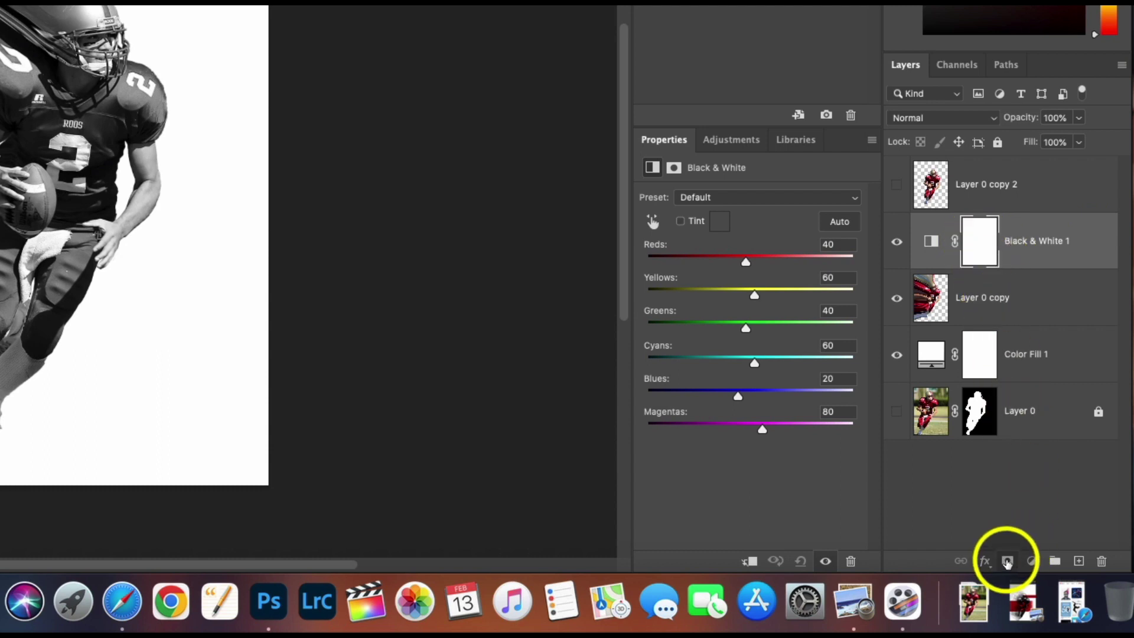
pyautogui.click(1030, 561)
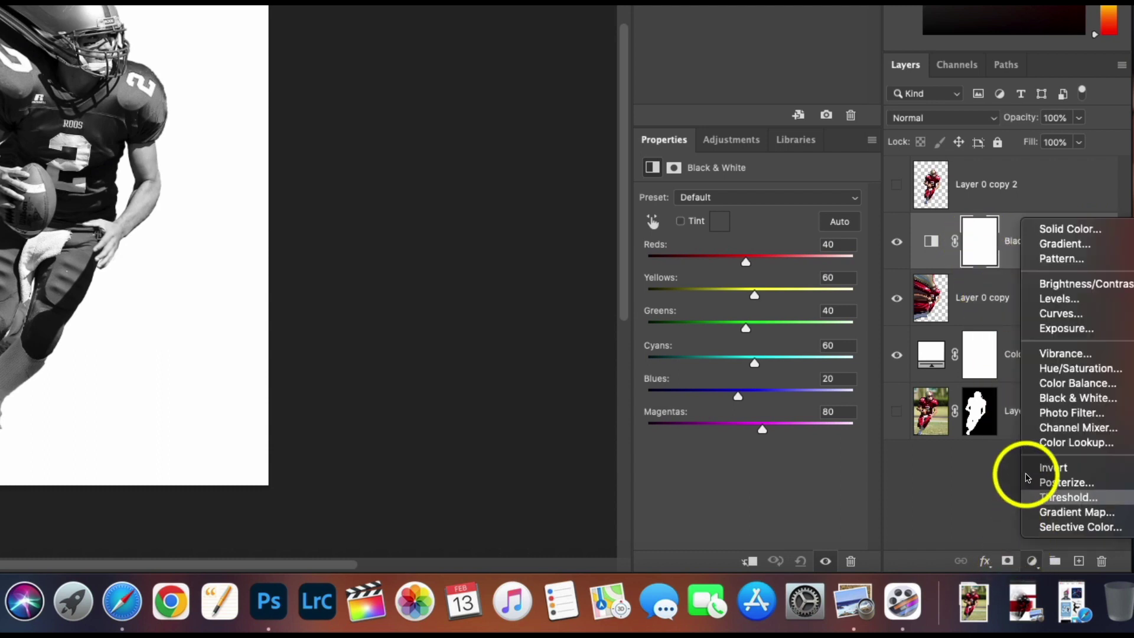
pyautogui.click(1051, 302)
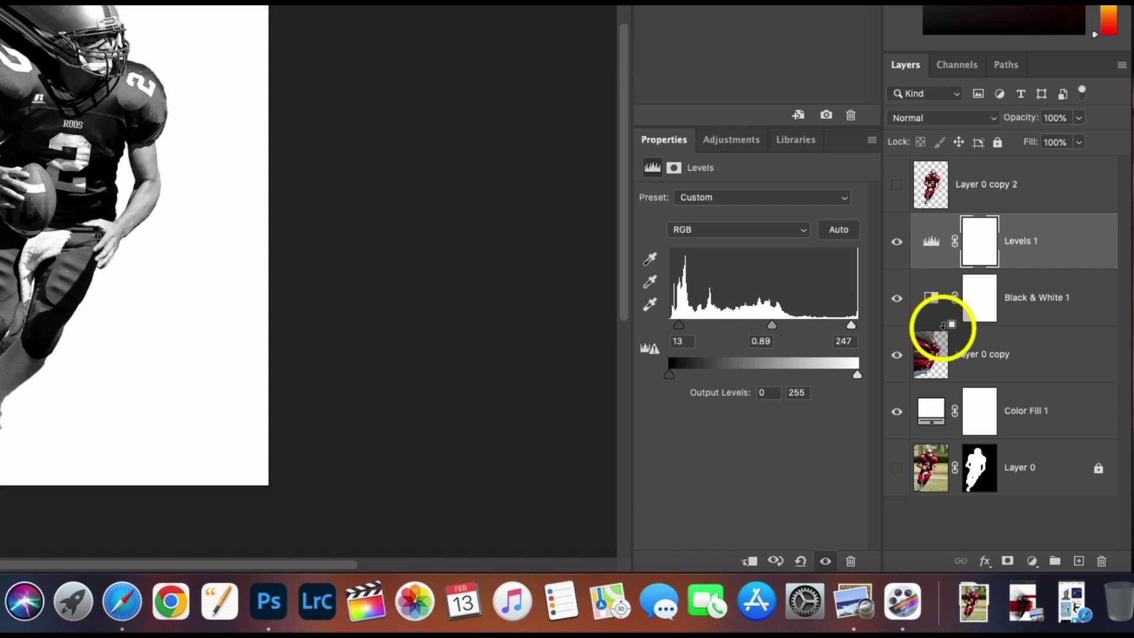
# - Clip the Black & White and Levels adjustments to the smeared Layer 0 copy and make that layer active
pyautogui.keyDown('alt'); pyautogui.click(943, 325); pyautogui.keyUp('alt')
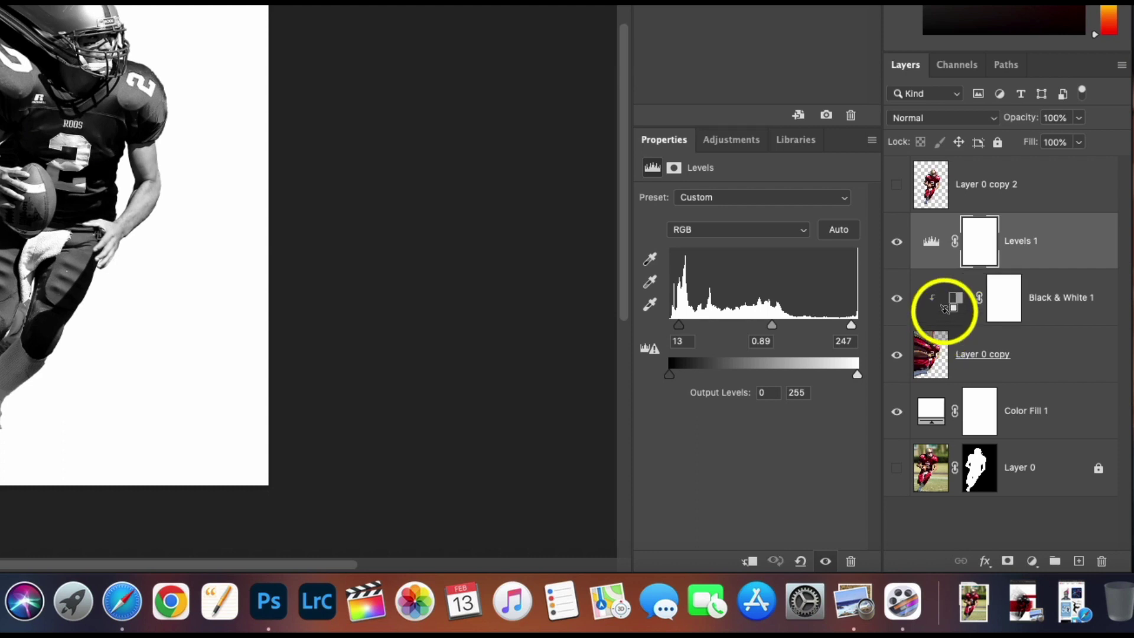
pyautogui.keyDown('alt'); pyautogui.click(940, 268); pyautogui.keyUp('alt')
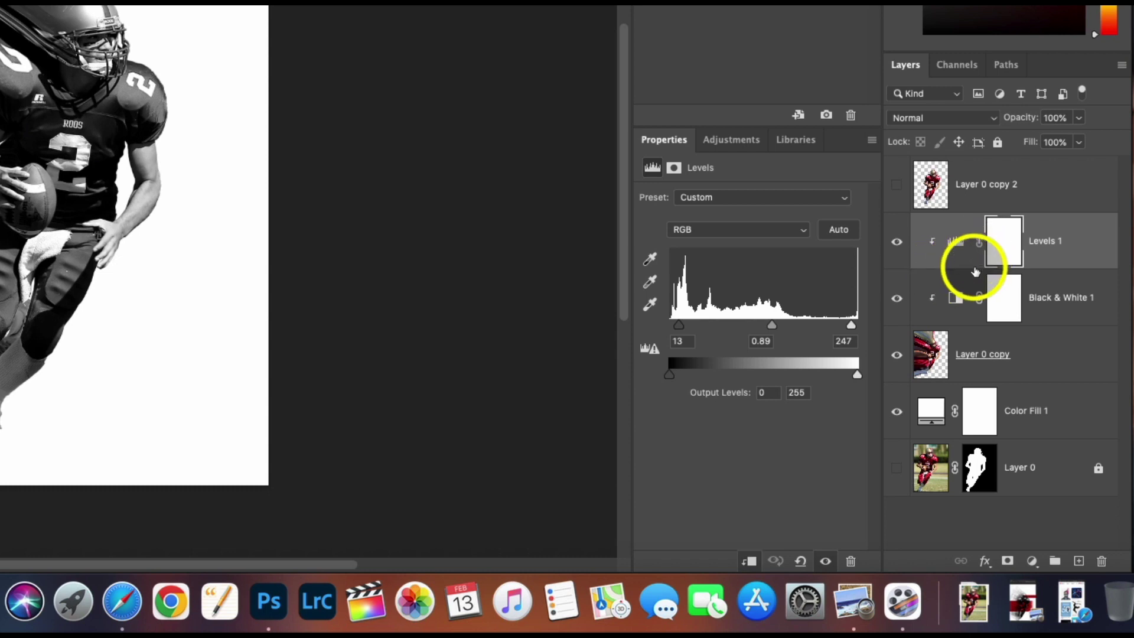
pyautogui.moveTo(1013, 288)
pyautogui.mouseDown()
pyautogui.moveTo(1040, 542)
pyautogui.moveTo(1002, 290)
pyautogui.mouseUp()
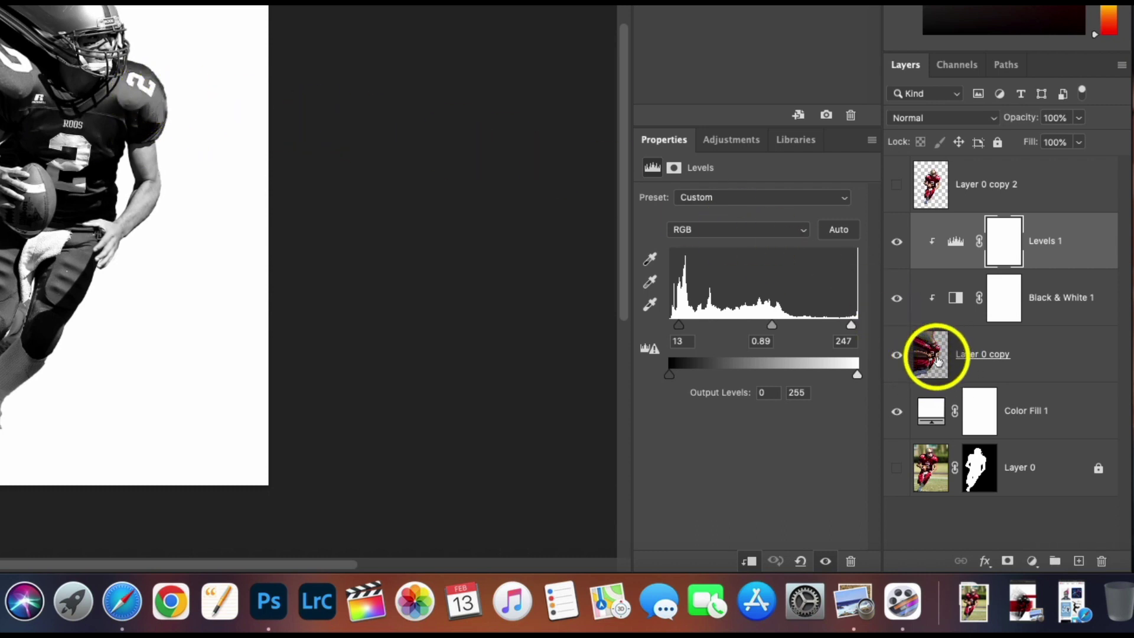
pyautogui.click(938, 360)
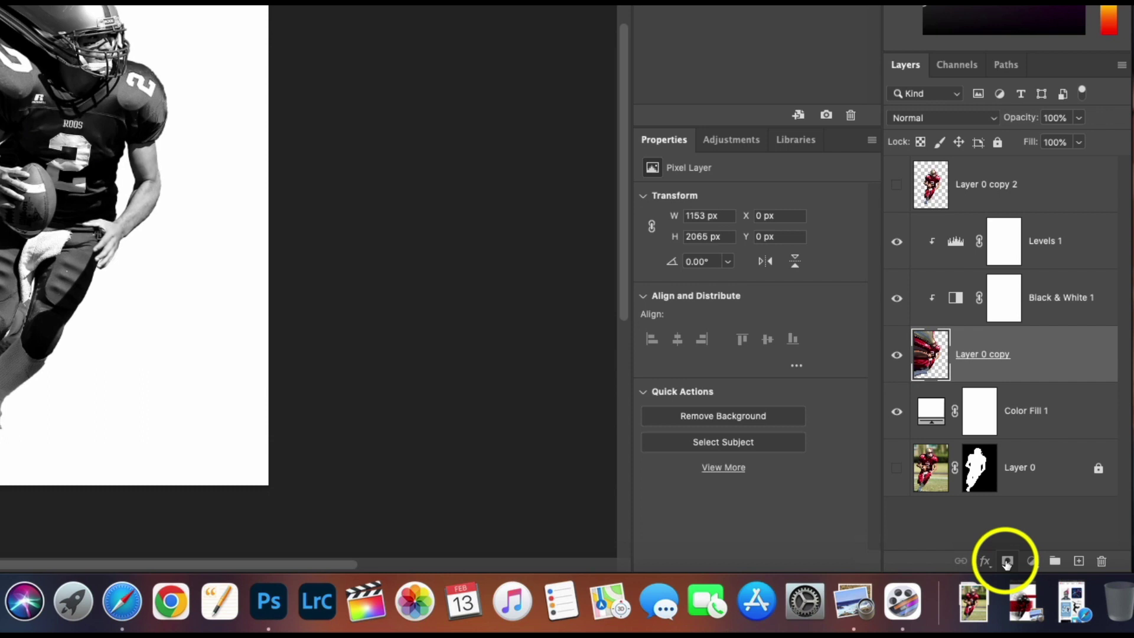
# - Show Layer 0 copy 2 and place a duplicate of the Black & White adjustment directly above it
pyautogui.click(894, 186)
pyautogui.moveTo(930, 182); pyautogui.dragTo(1004, 292)
pyautogui.click(1003, 292)
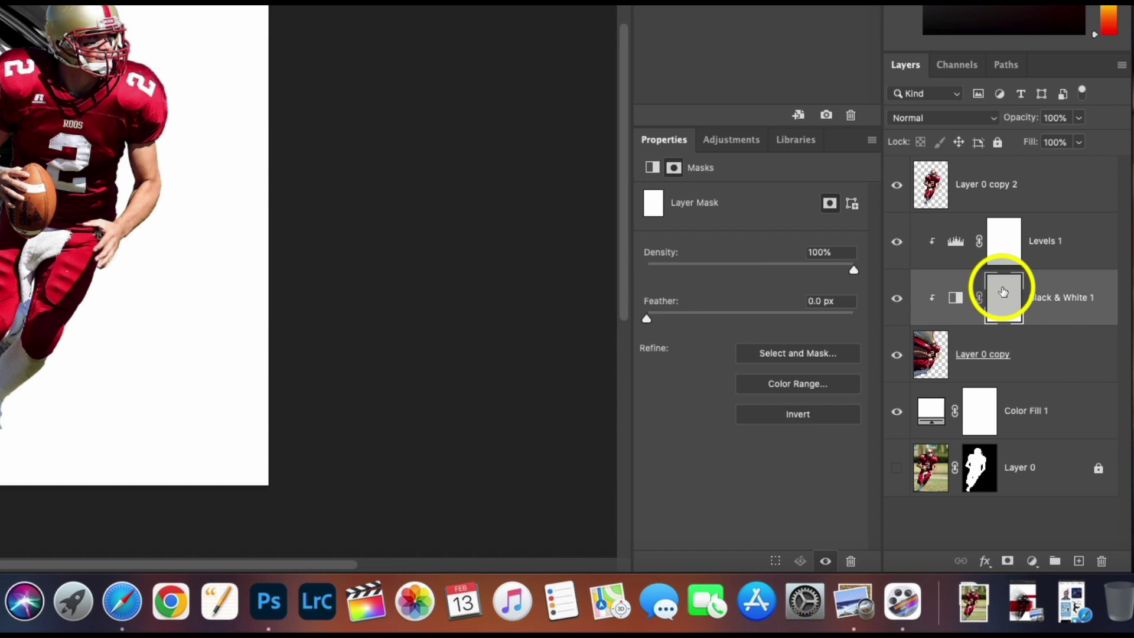
pyautogui.click(994, 178)
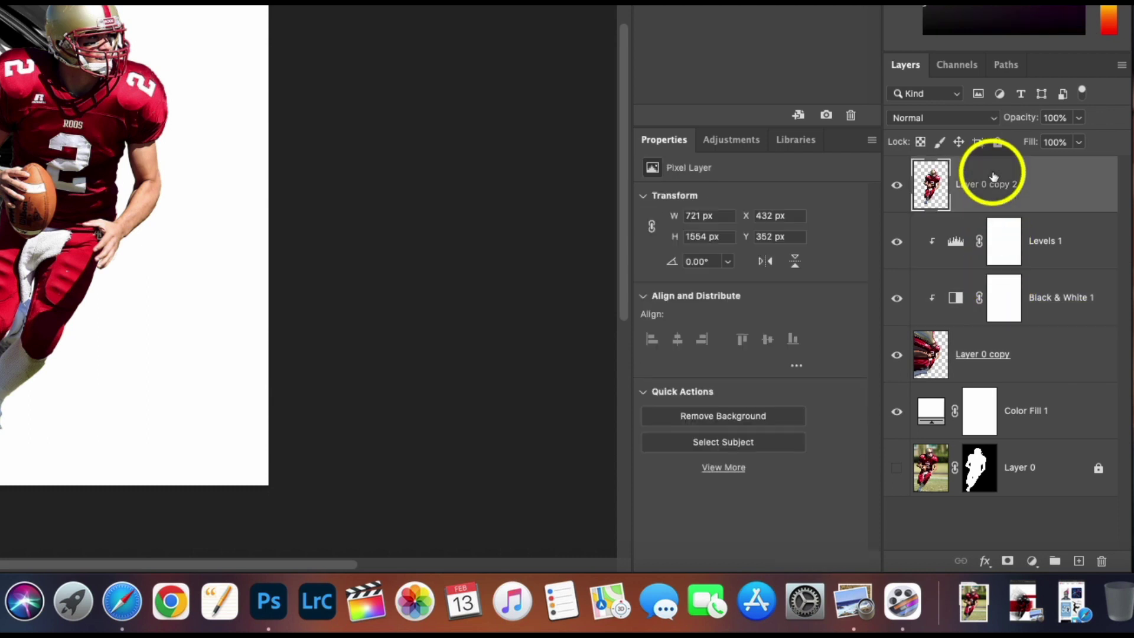
pyautogui.press('super+v')
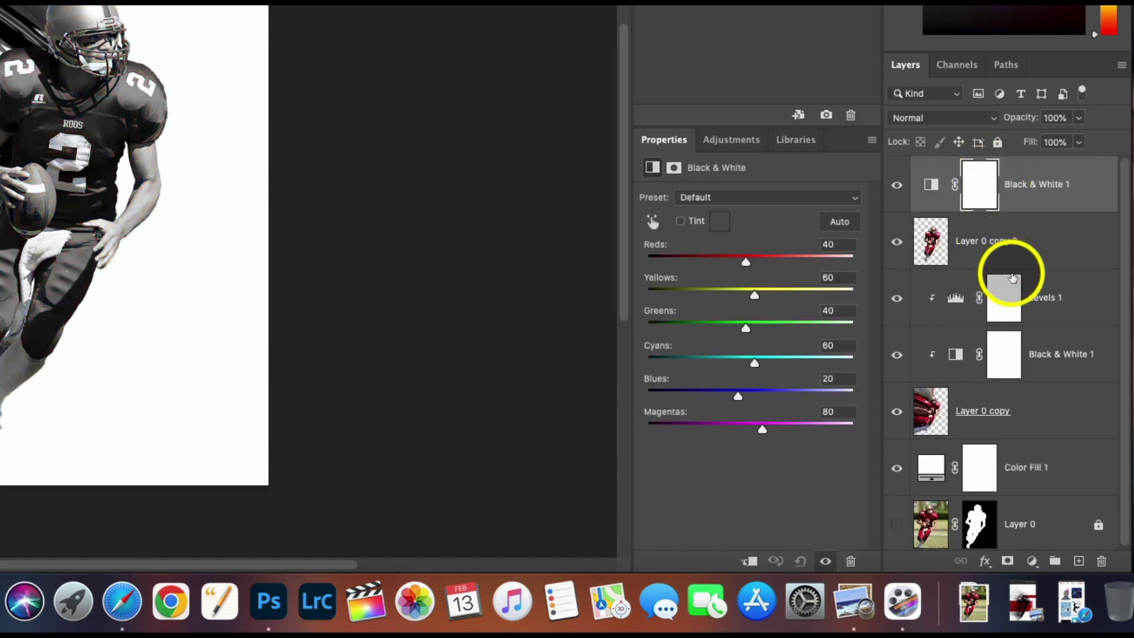
# - Duplicate the Levels adjustment to the top of the stack and clip both duplicated adjustments to Layer 0 copy 2
pyautogui.click(990, 299)
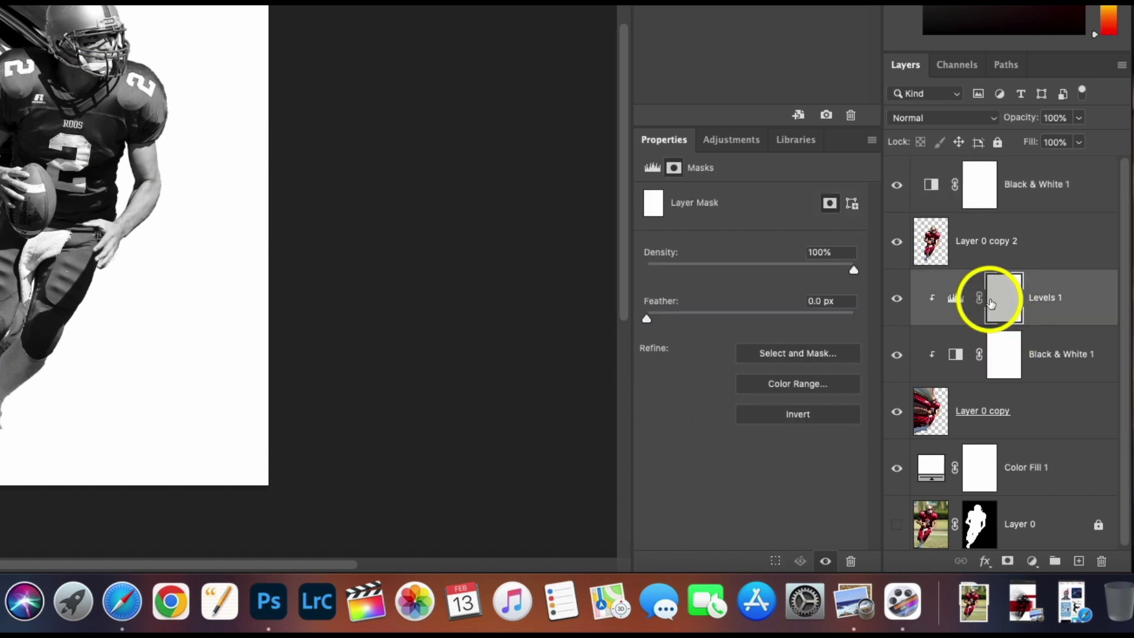
pyautogui.moveTo(990, 301); pyautogui.dragTo(993, 175)
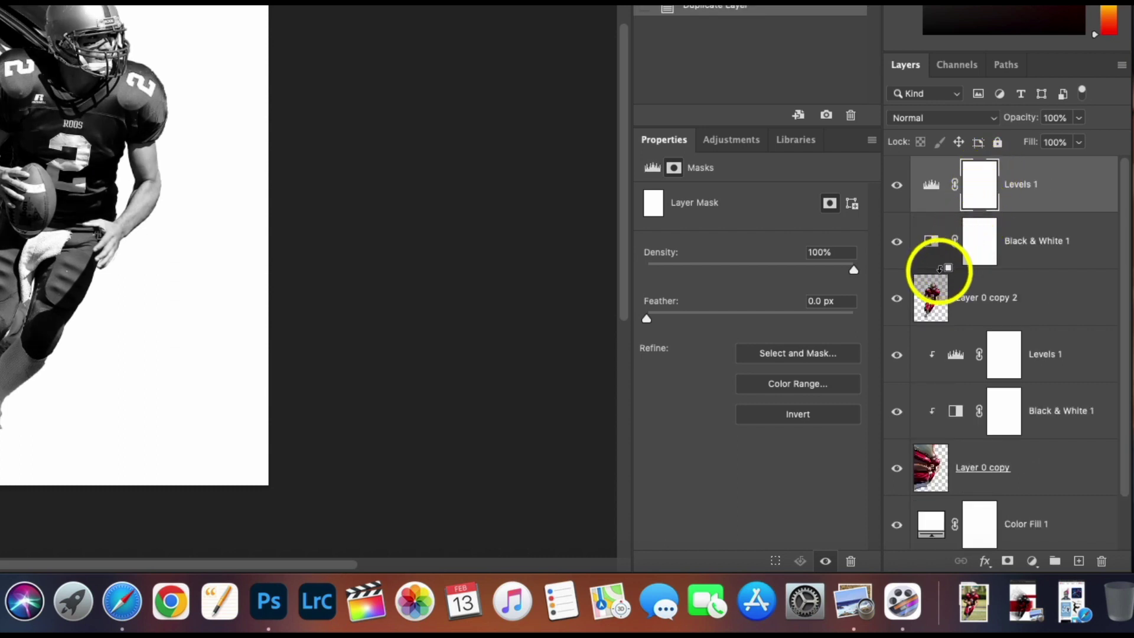
pyautogui.keyDown('alt'); pyautogui.click(939, 268); pyautogui.keyUp('alt')
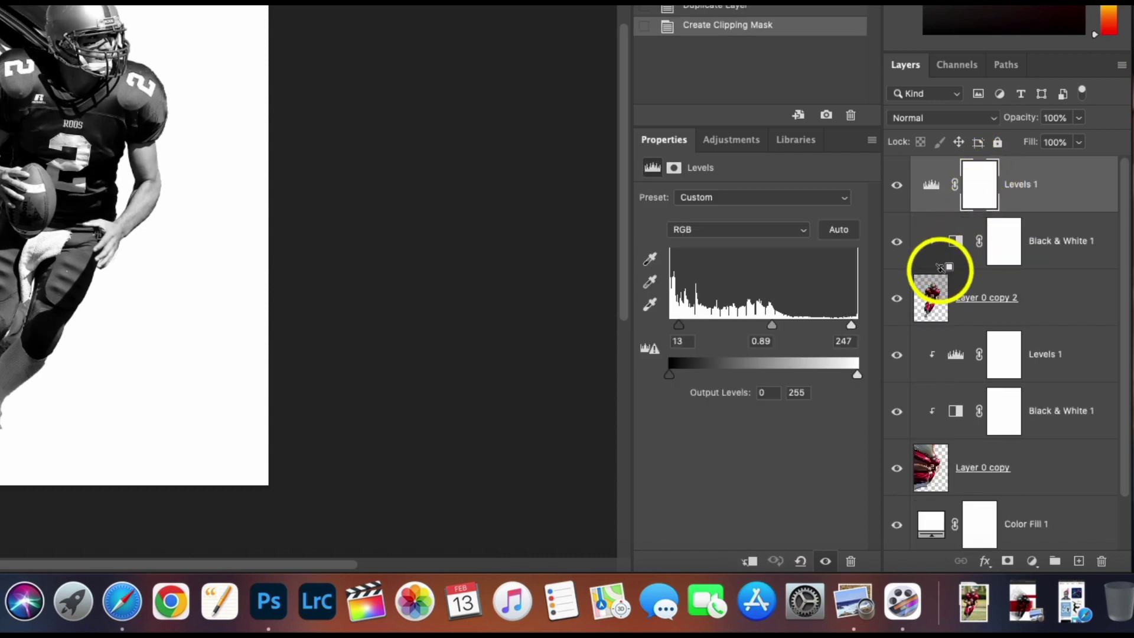
pyautogui.keyDown('alt'); pyautogui.click(944, 213); pyautogui.keyUp('alt')
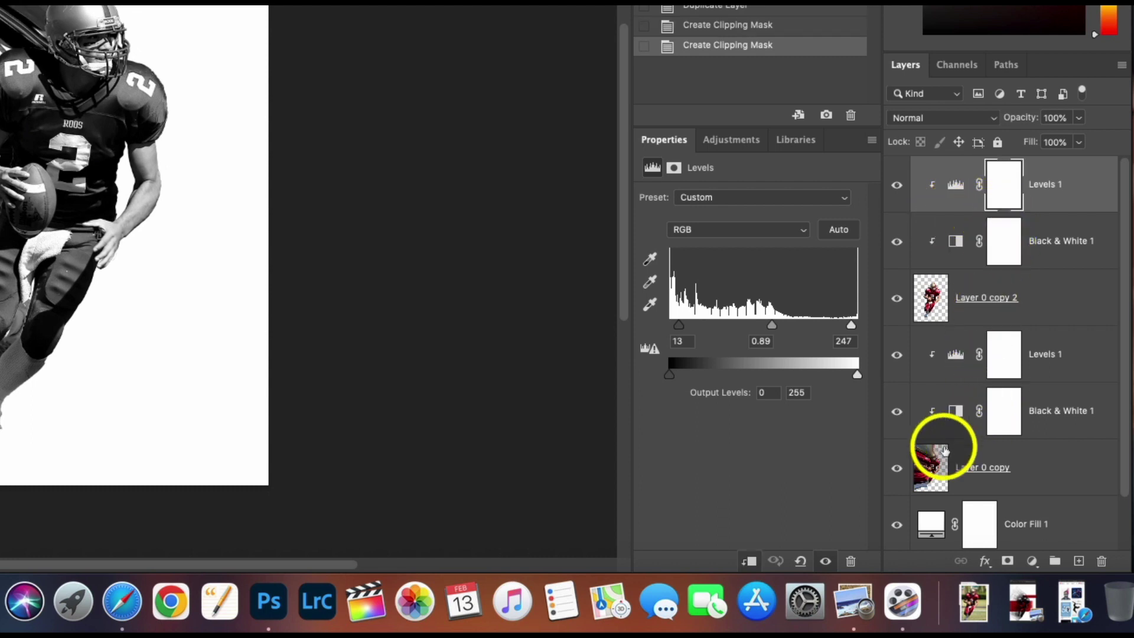
# - Add a layer mask to Layer 0 copy and paint it fully black with an 800 px brush to hide the smear
pyautogui.click(939, 469)
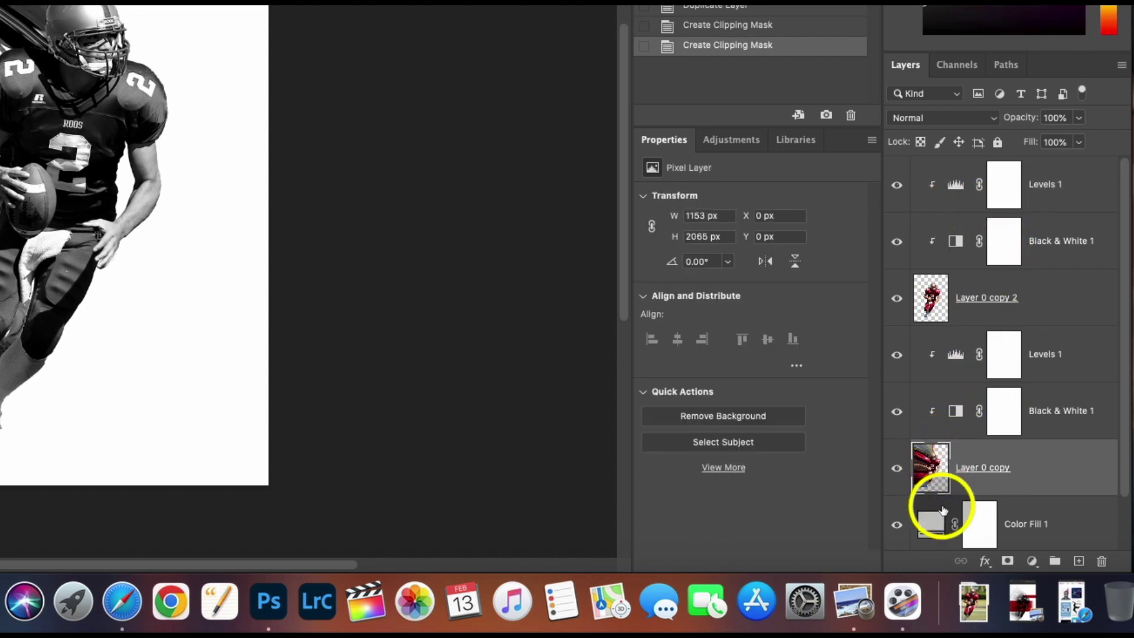
pyautogui.click(1007, 564)
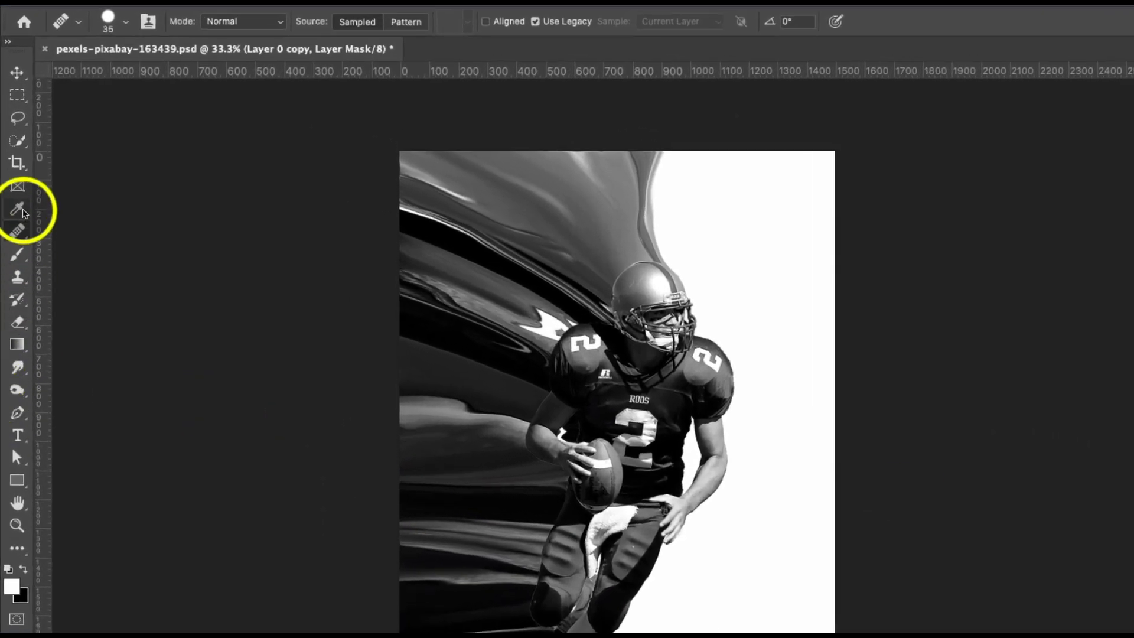
pyautogui.click(18, 254)
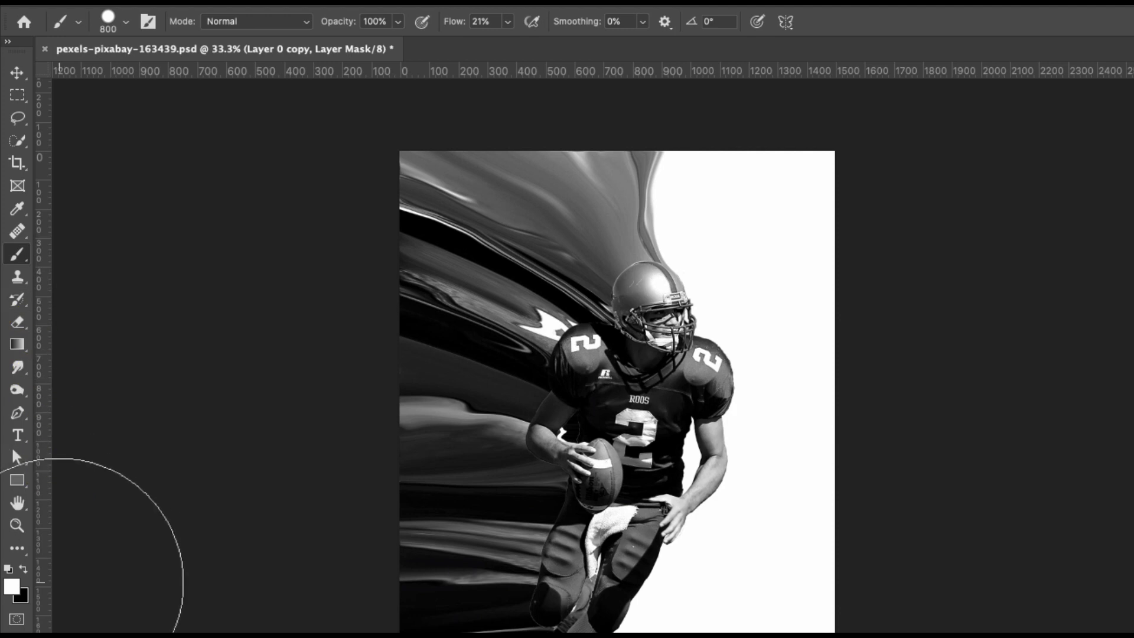
pyautogui.press('x')
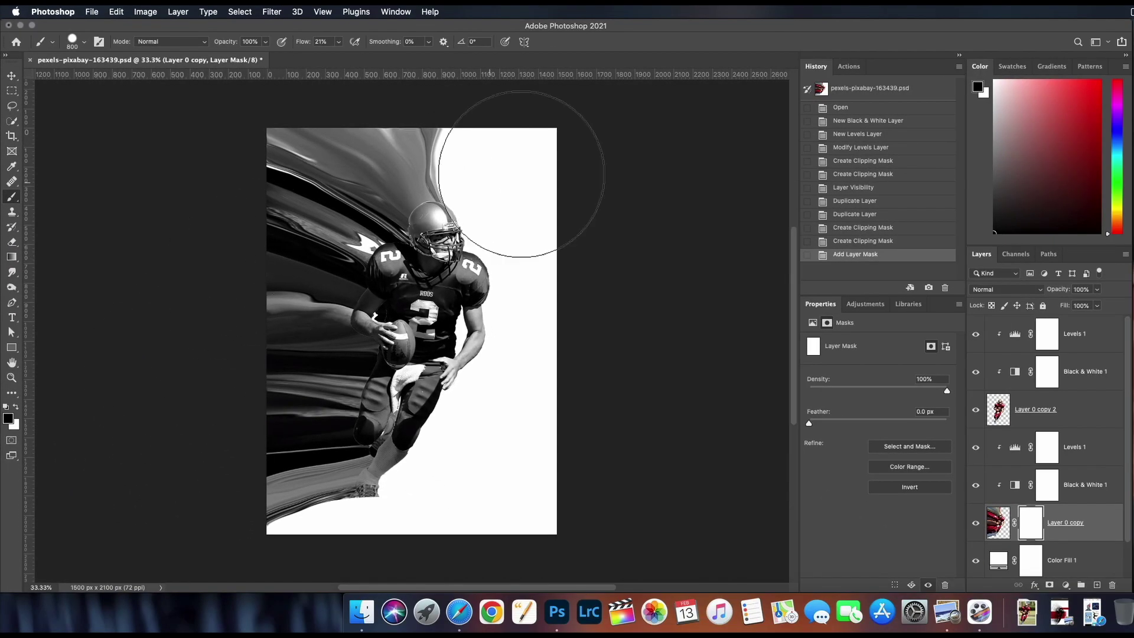
pyautogui.moveTo(521, 174)
pyautogui.mouseDown()
pyautogui.moveTo(247, 242)
pyautogui.moveTo(282, 196)
pyautogui.moveTo(371, 181)
pyautogui.moveTo(445, 221)
pyautogui.moveTo(447, 332)
pyautogui.moveTo(233, 434)
pyautogui.moveTo(287, 507)
pyautogui.mouseUp()
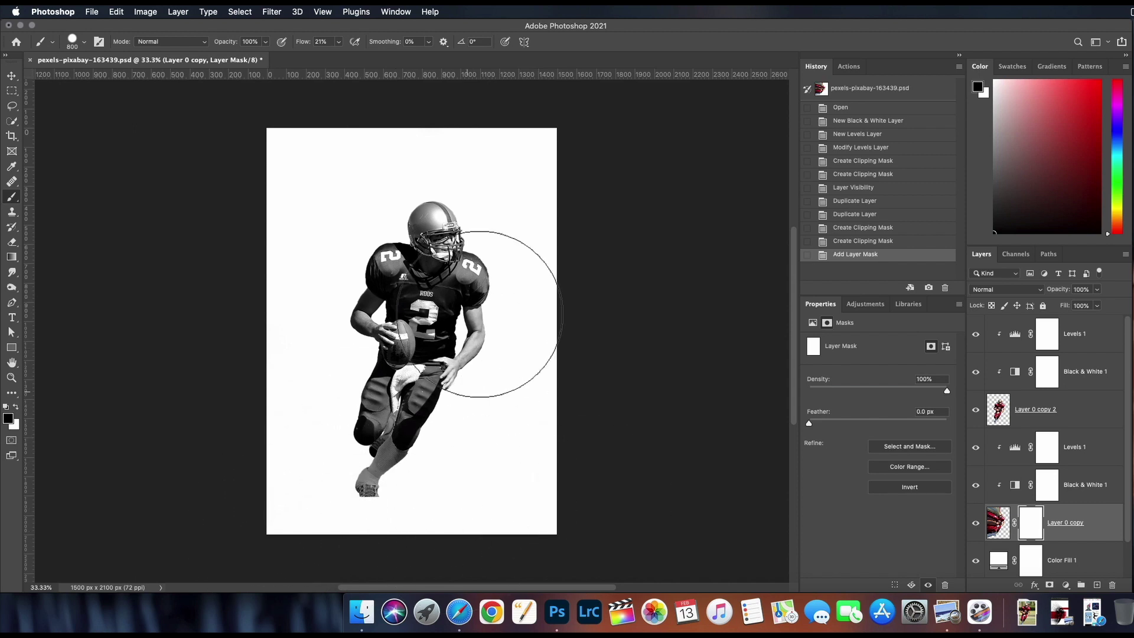
pyautogui.moveTo(348, 490); pyautogui.dragTo(497, 505)
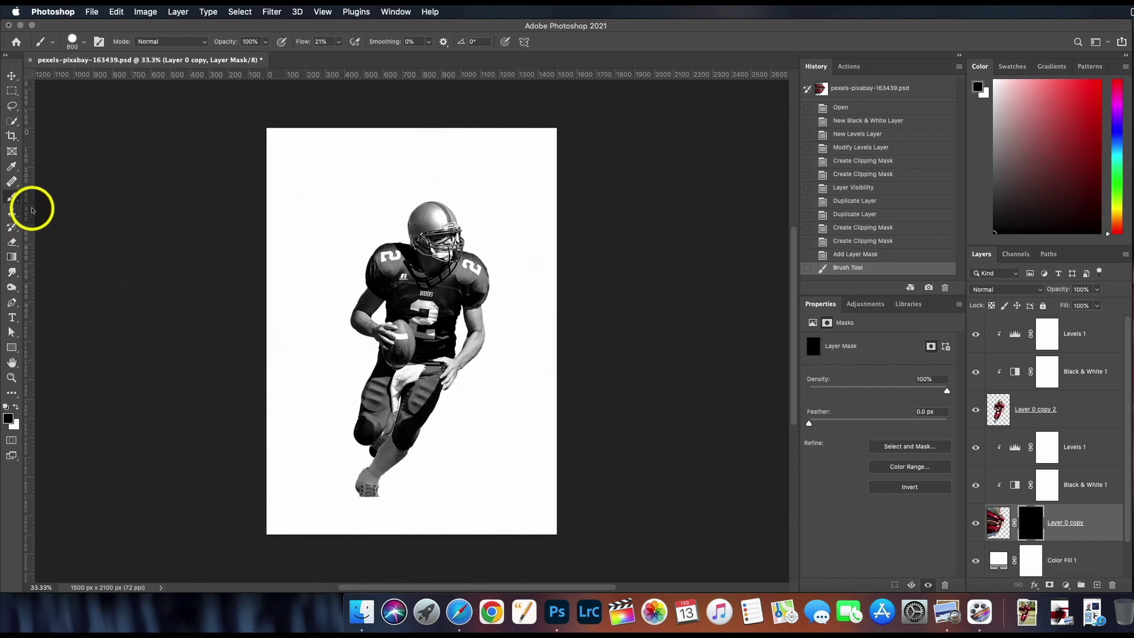
# - Reduce the hard round brush to 300 px
pyautogui.press('[')
pyautogui.press('[')
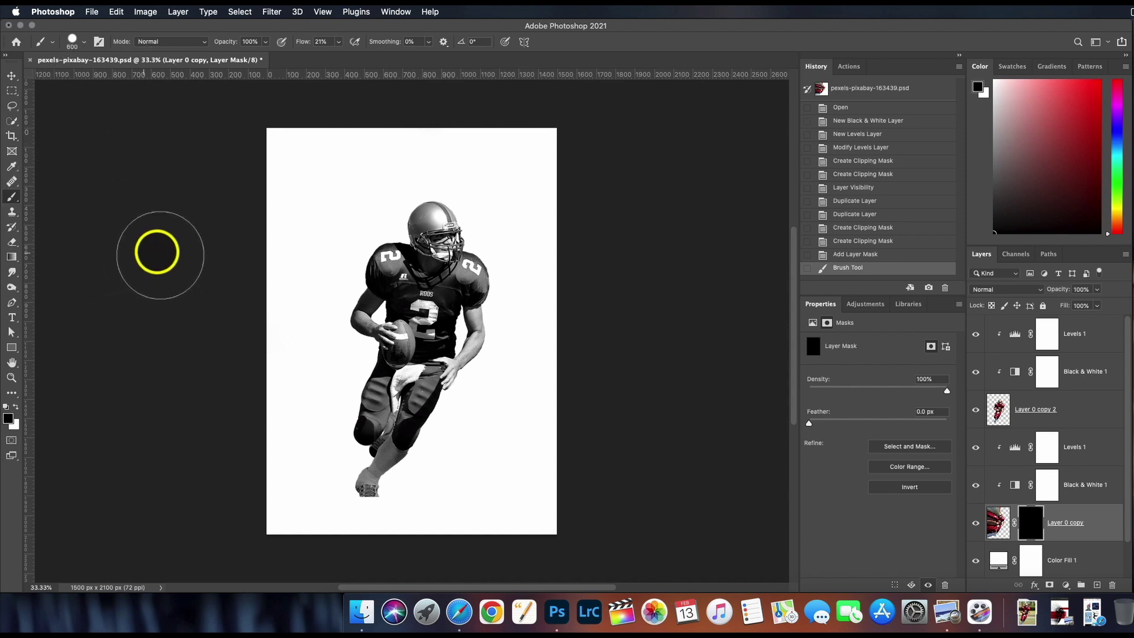
pyautogui.press('[')
pyautogui.press('[')
pyautogui.press('[')
pyautogui.press('[')
pyautogui.press('[')
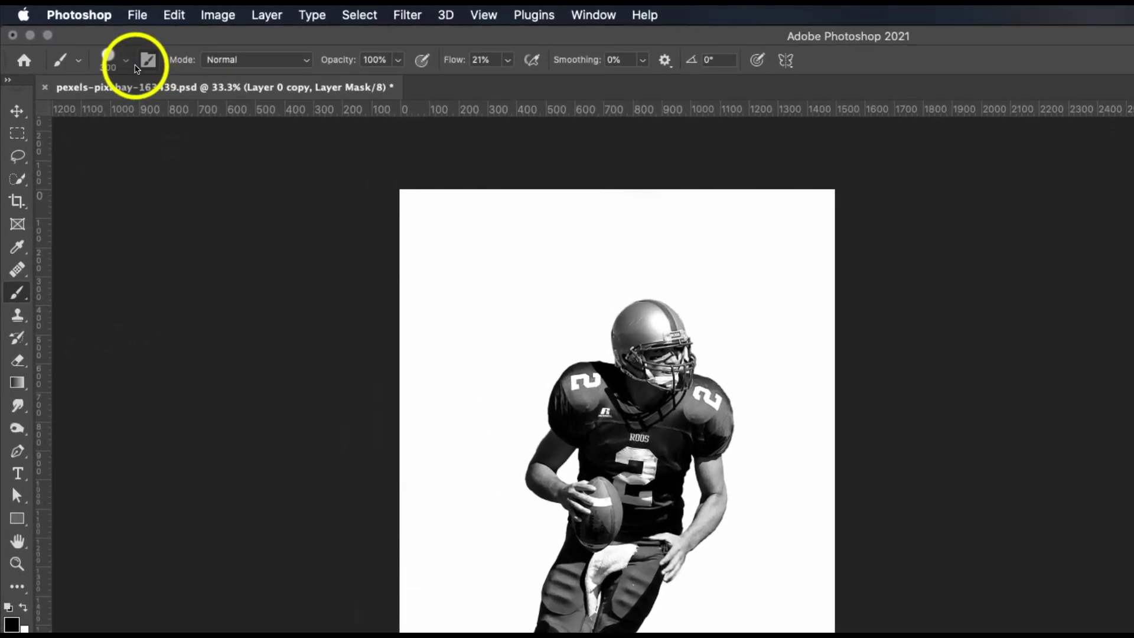
# - Compare the Explosion brush presets 001 to 006 by previewing their shapes over the player
pyautogui.click(125, 62)
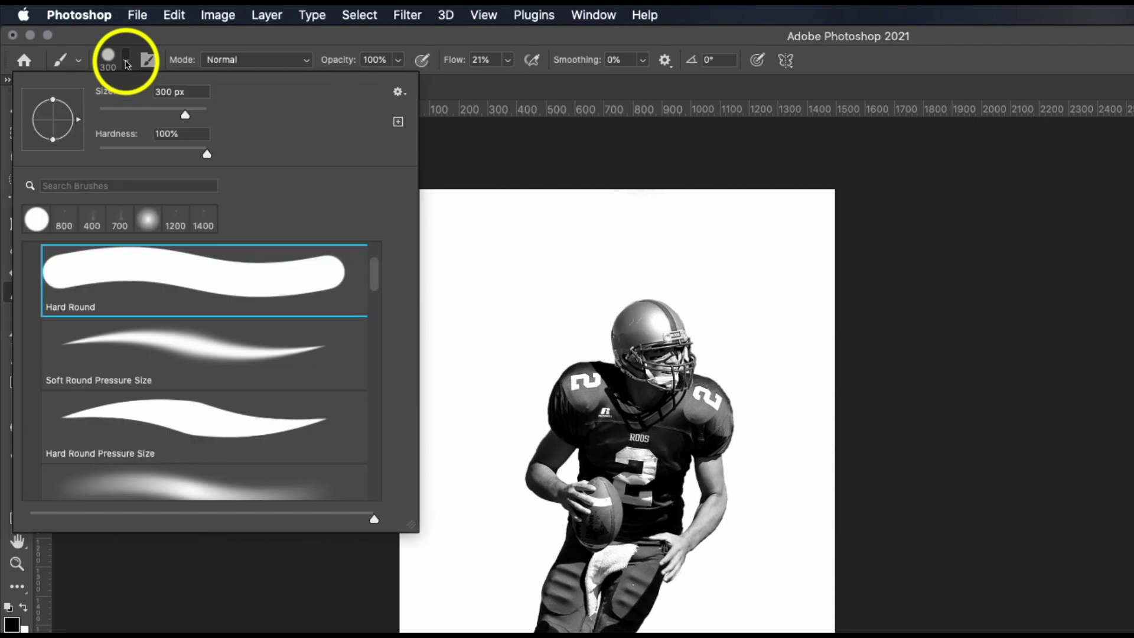
pyautogui.moveTo(378, 277)
pyautogui.mouseDown()
pyautogui.moveTo(395, 381)
pyautogui.moveTo(375, 375)
pyautogui.mouseUp()
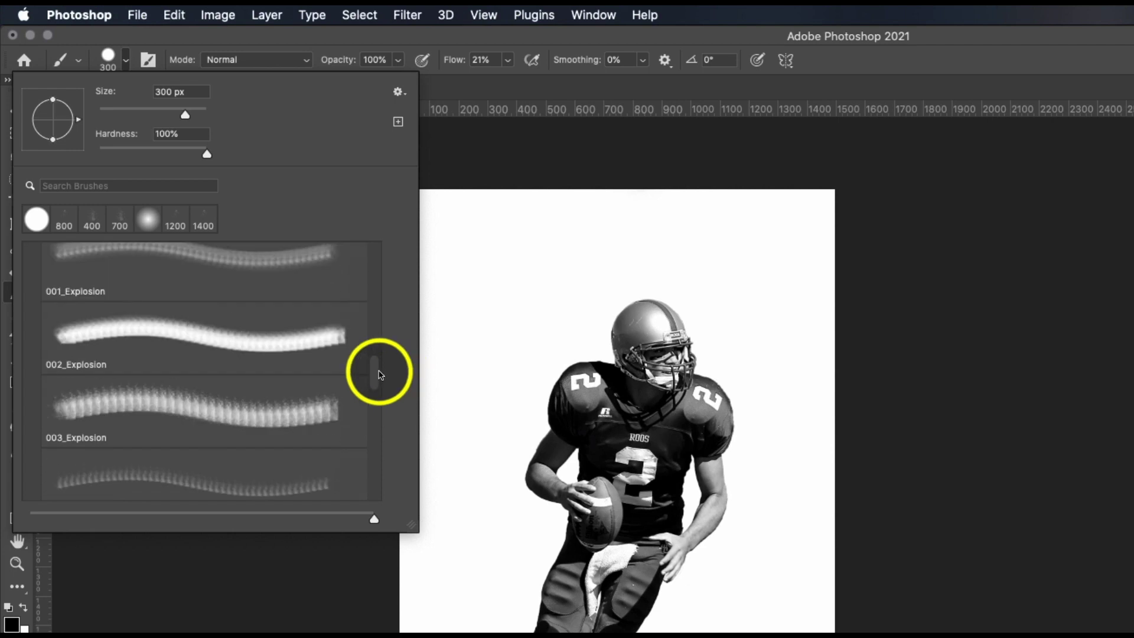
pyautogui.click(217, 337)
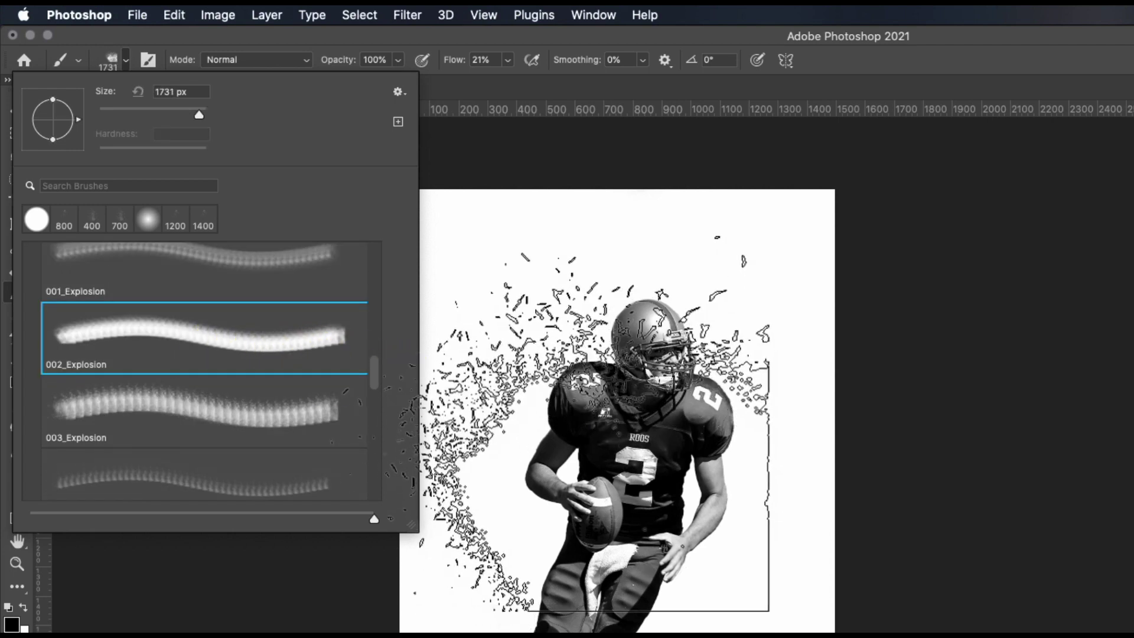
pyautogui.click(303, 270)
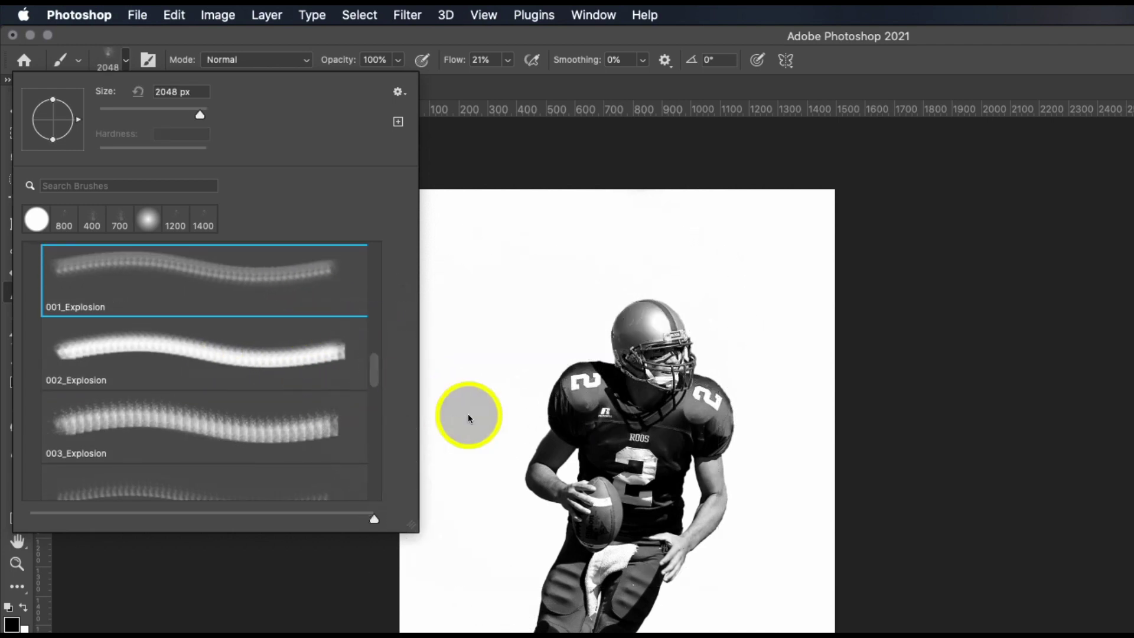
pyautogui.click(337, 430)
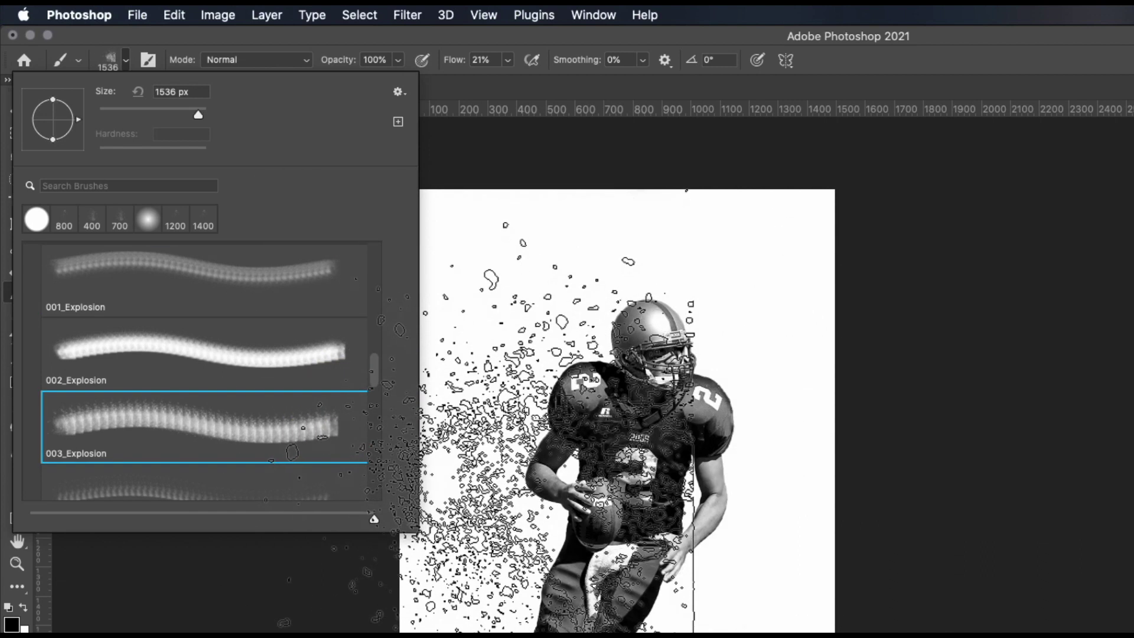
pyautogui.click(329, 475)
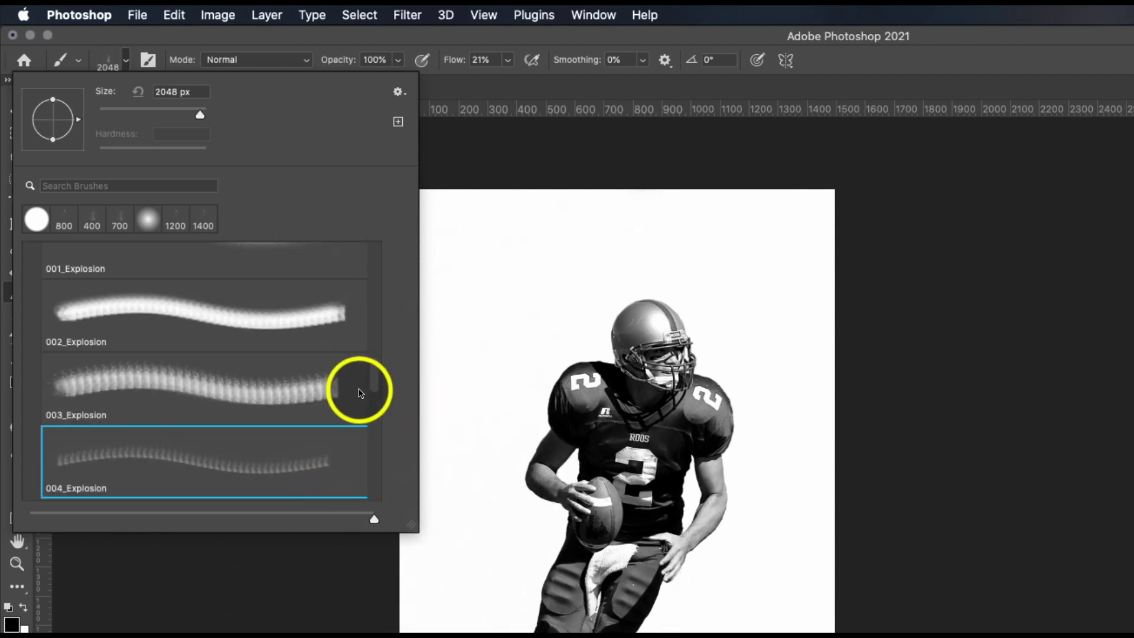
pyautogui.moveTo(375, 390); pyautogui.dragTo(374, 401)
pyautogui.click(267, 393)
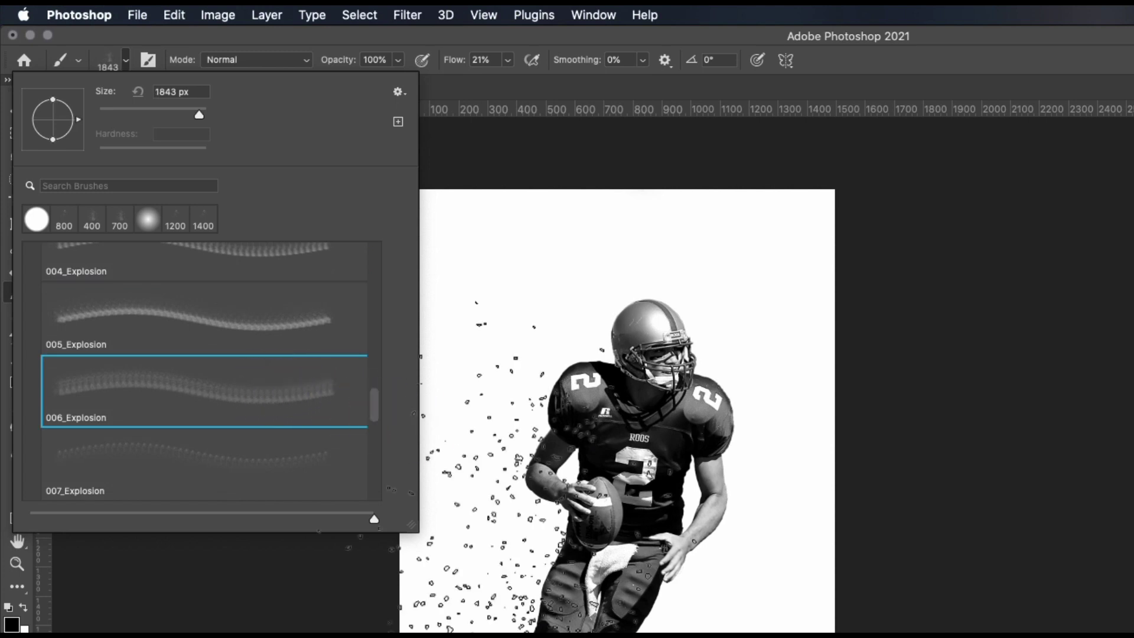
pyautogui.click(305, 349)
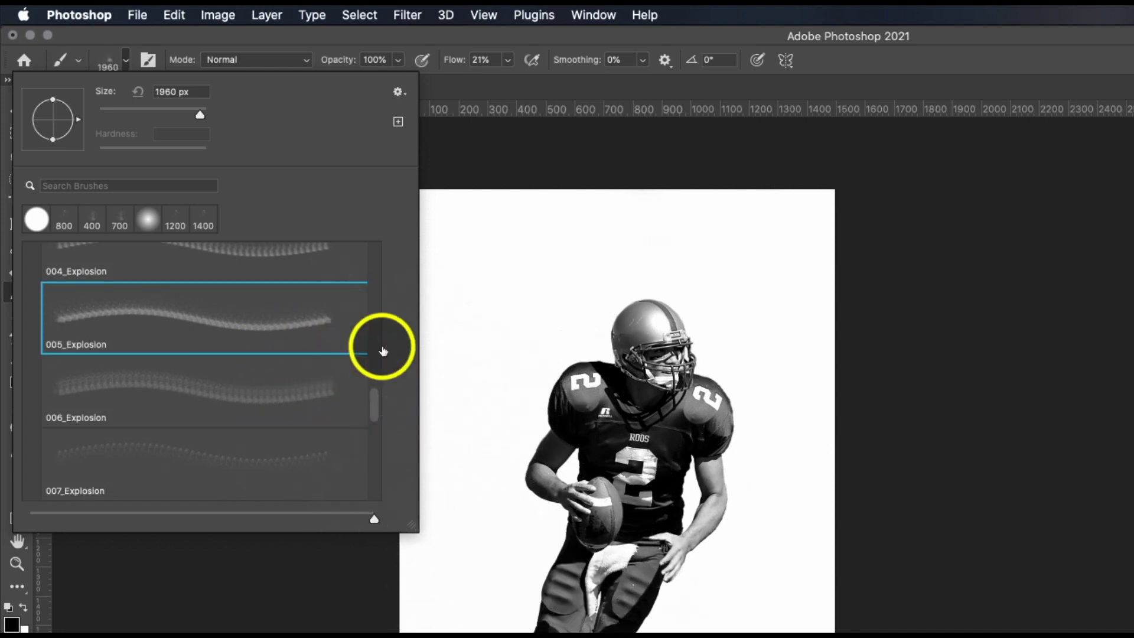
pyautogui.click(332, 265)
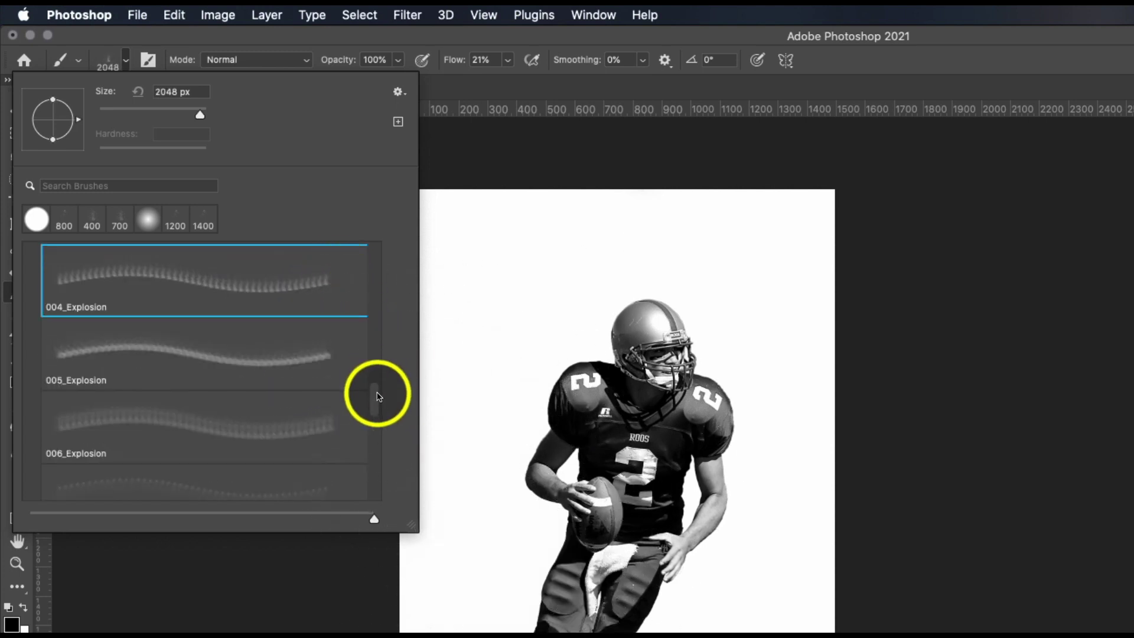
# - Choose the 003_Explosion brush, reduce it to 600 px and make white the foreground color
pyautogui.moveTo(374, 392); pyautogui.dragTo(357, 374)
pyautogui.click(333, 390)
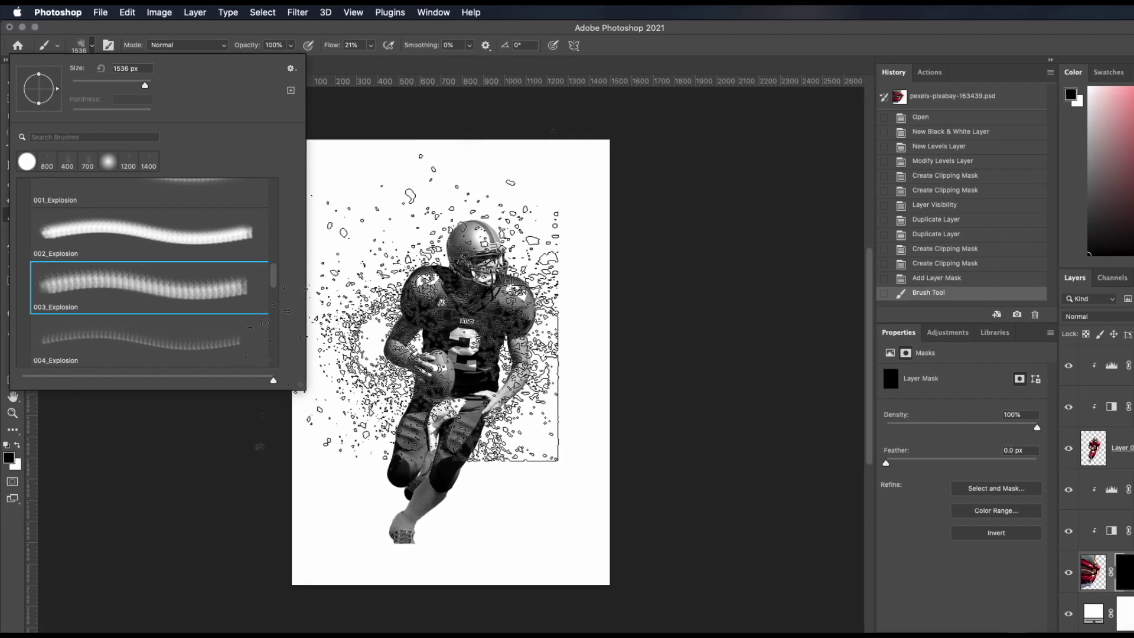
pyautogui.press('Return')
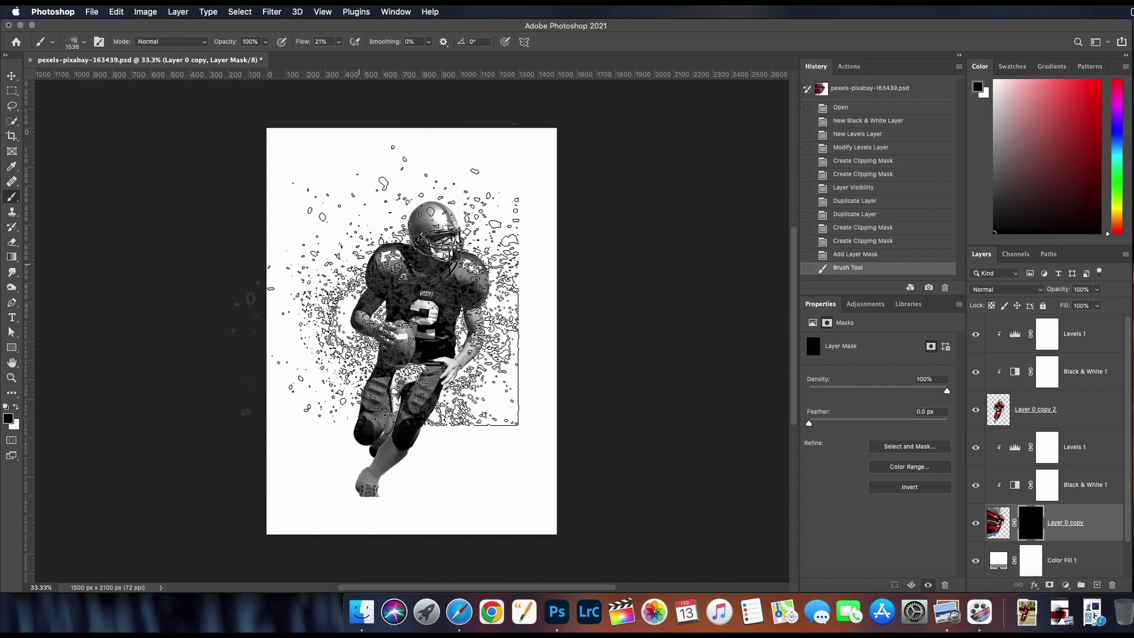
pyautogui.press('[')
pyautogui.press('[')
pyautogui.press('[')
pyautogui.press('[')
pyautogui.press('[')
pyautogui.press('[')
pyautogui.press('[')
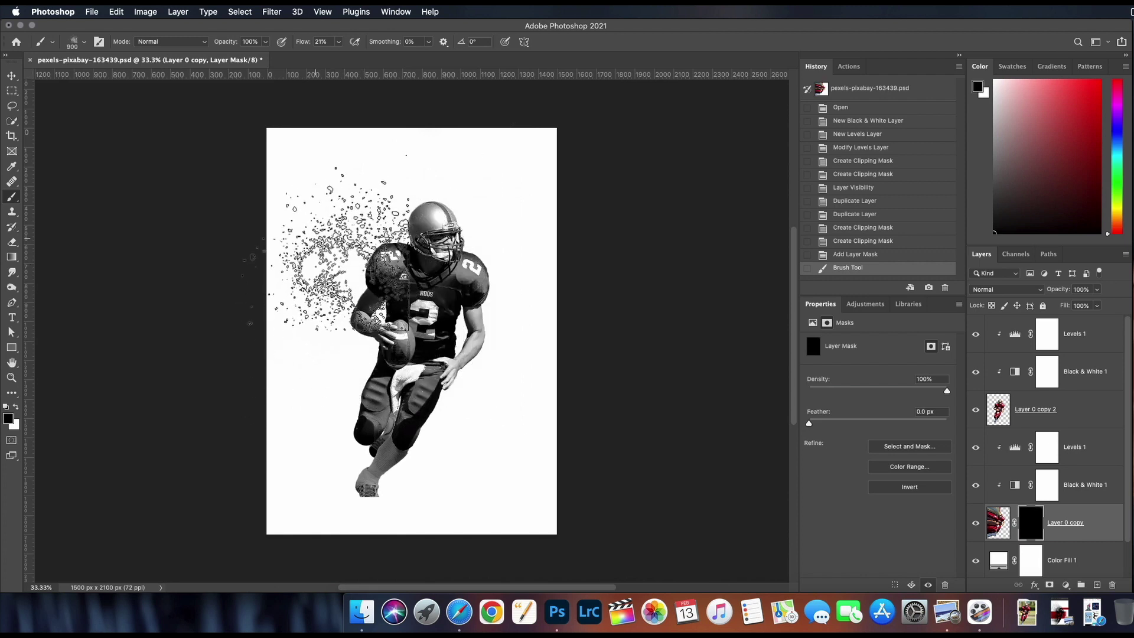
pyautogui.press('[')
pyautogui.press('[')
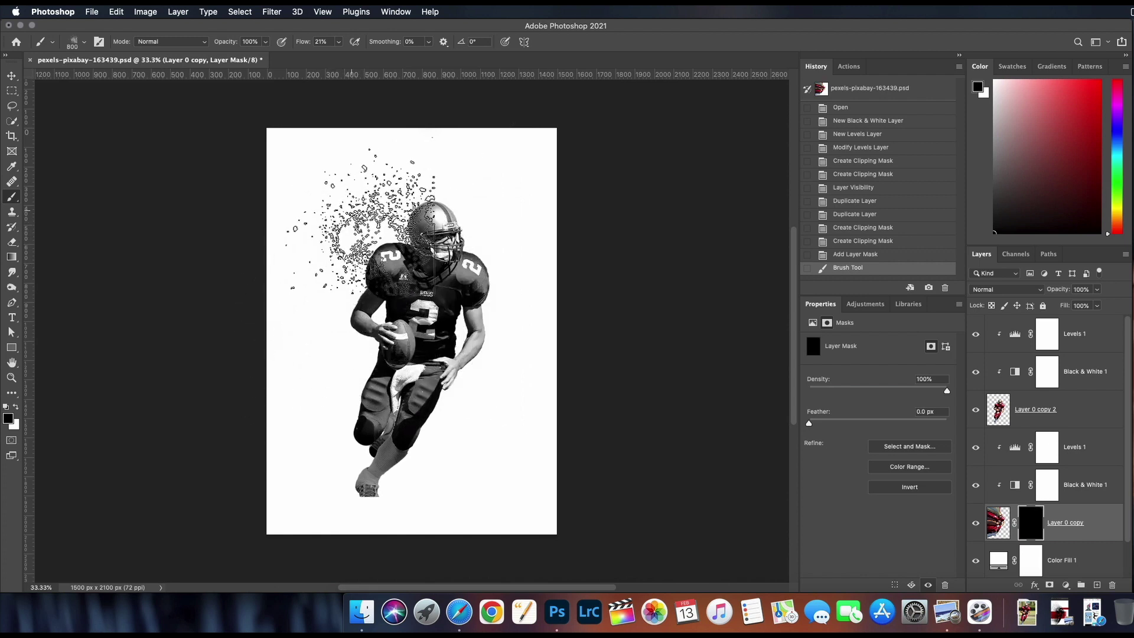
pyautogui.moveTo(340, 205)
pyautogui.mouseDown()
pyautogui.moveTo(348, 198)
pyautogui.moveTo(383, 217)
pyautogui.mouseUp()
pyautogui.press('[')
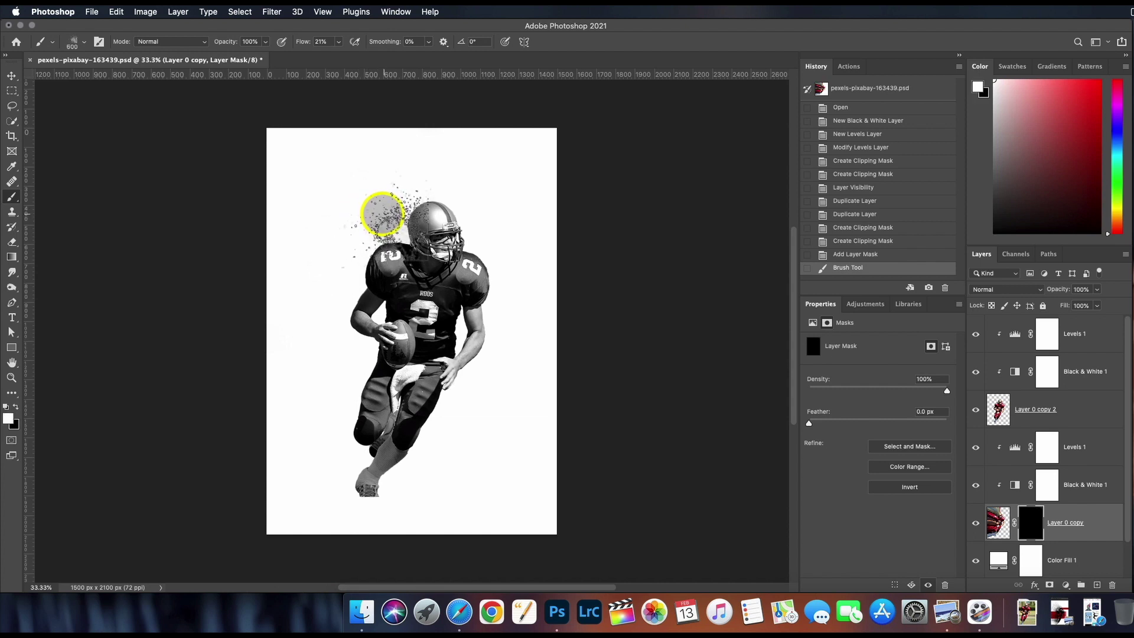
# - Set the brush flow to 100% and paint white particles on the Layer 0 copy mask behind the player, from helmet to foot
pyautogui.moveTo(383, 214); pyautogui.dragTo(381, 208)
pyautogui.moveTo(381, 208)
pyautogui.mouseDown()
pyautogui.moveTo(379, 197)
pyautogui.moveTo(371, 224)
pyautogui.mouseUp()
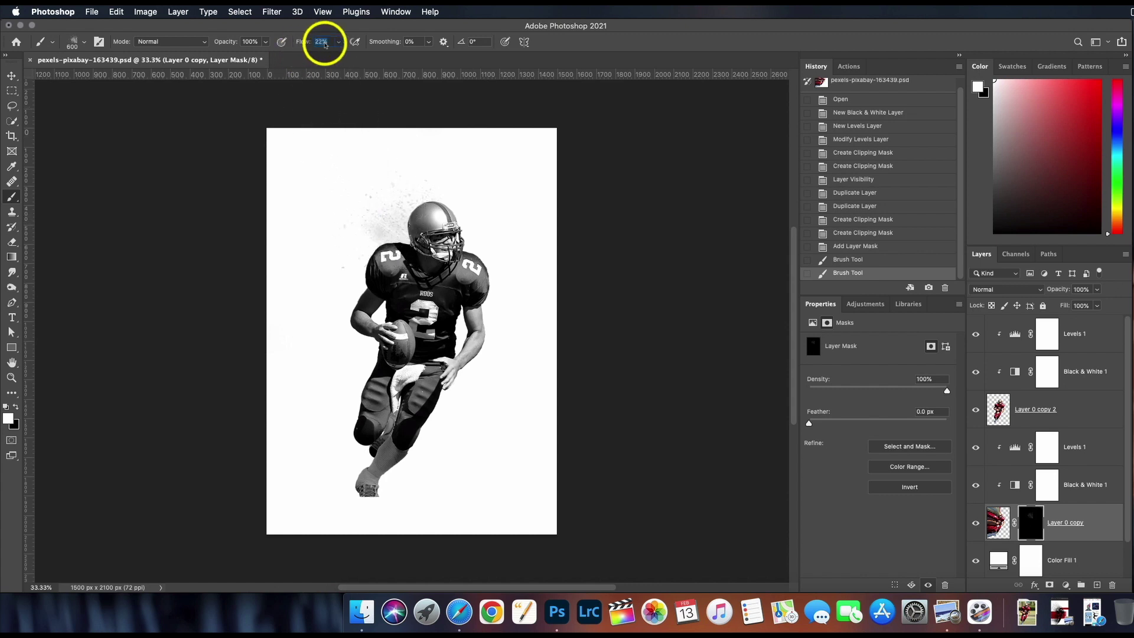
pyautogui.write('100')
pyautogui.moveTo(413, 228)
pyautogui.mouseDown()
pyautogui.moveTo(388, 214)
pyautogui.moveTo(340, 294)
pyautogui.moveTo(339, 425)
pyautogui.mouseUp()
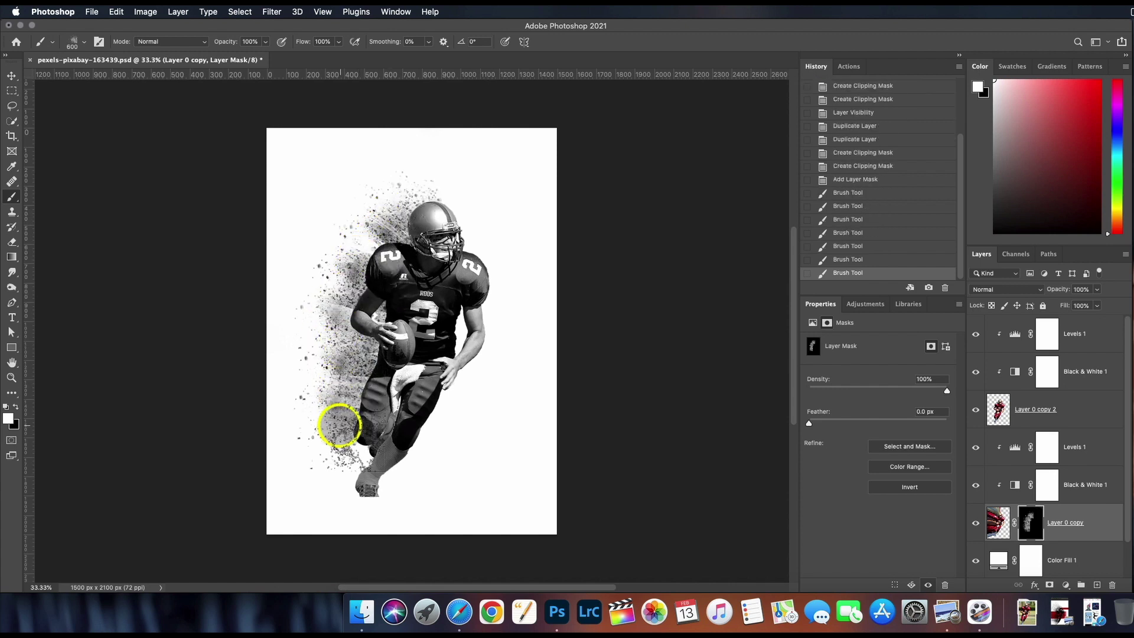
pyautogui.click(331, 444)
pyautogui.click(313, 451)
pyautogui.click(302, 458)
pyautogui.press('super+z')
pyautogui.click(356, 234)
pyautogui.press('super+z')
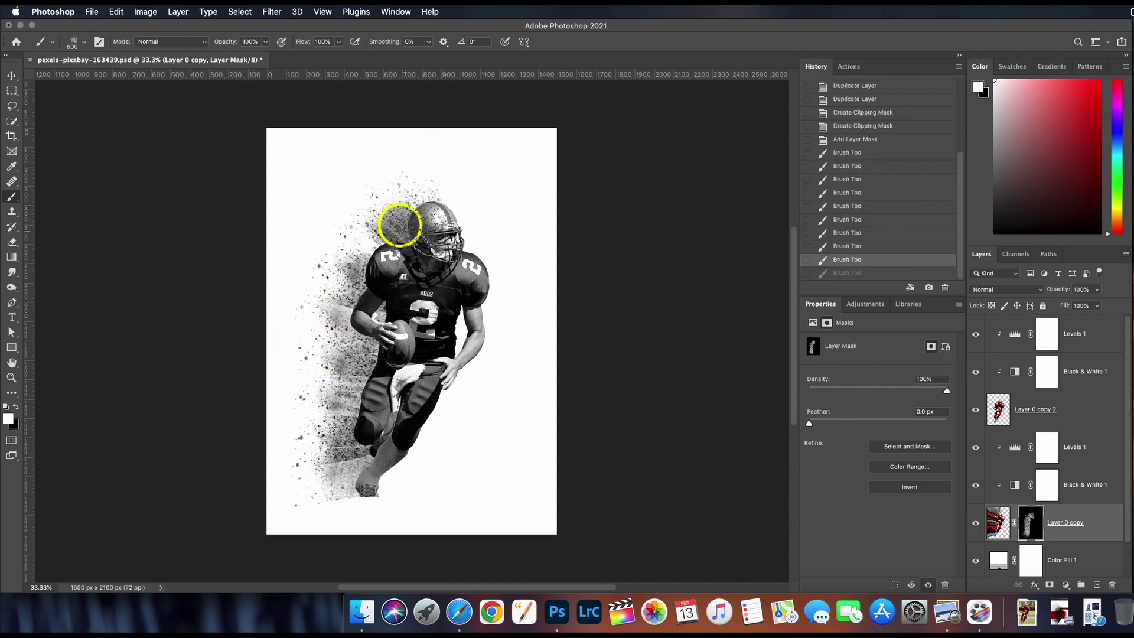
pyautogui.press('super+z')
# - Choose the 005_Explosion brush, reduce it to 1100 px and rotate its tip to 59°
pyautogui.click(83, 45)
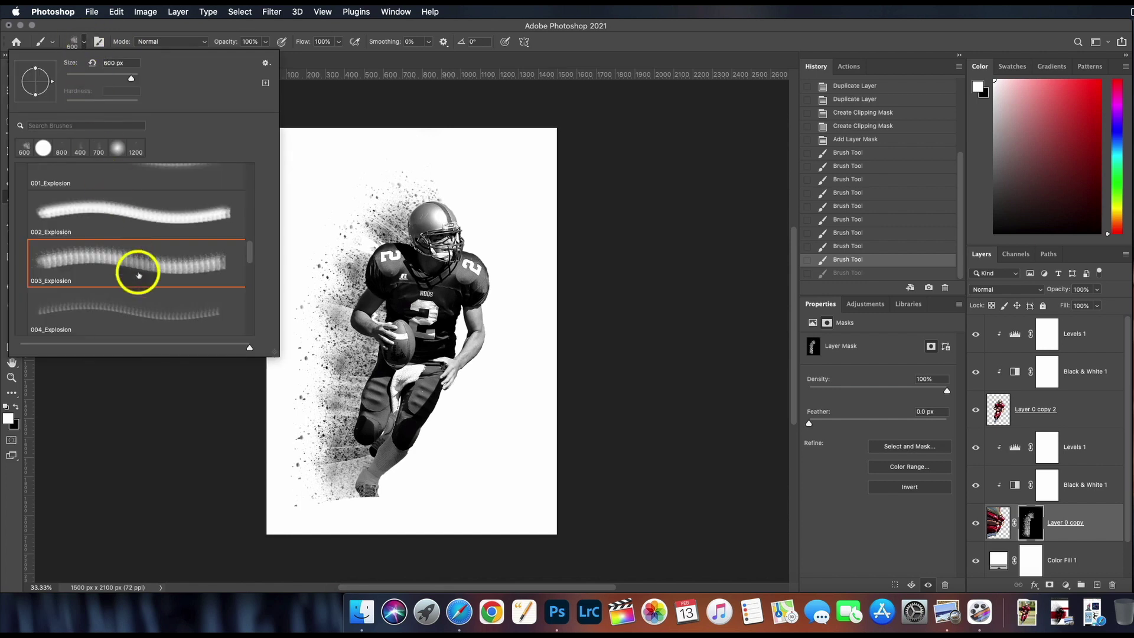
pyautogui.click(152, 311)
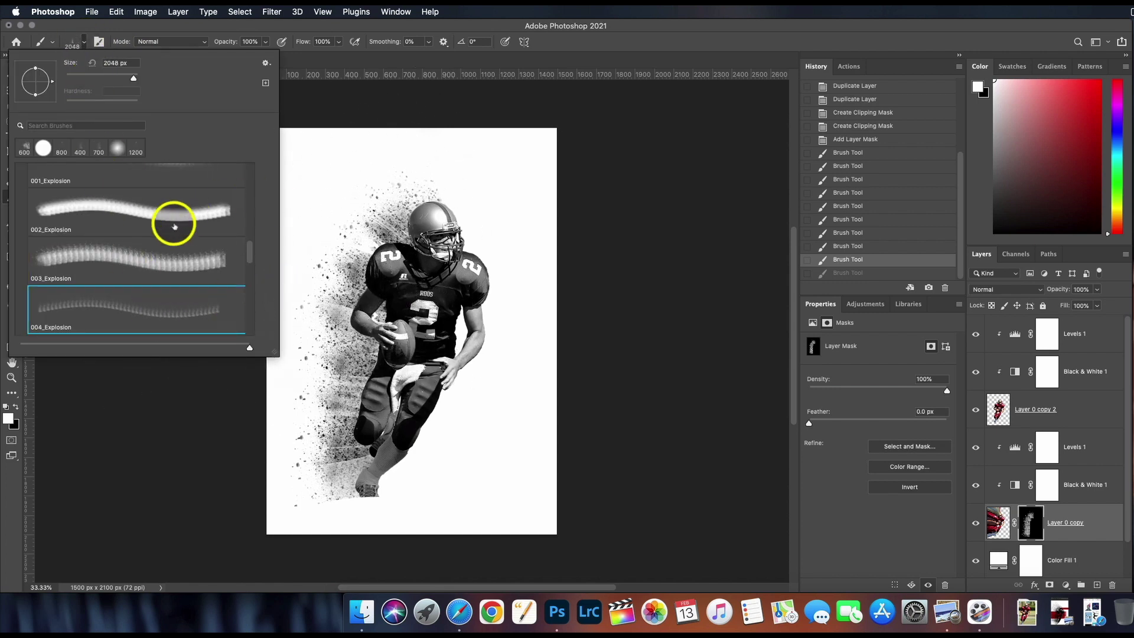
pyautogui.moveTo(249, 254); pyautogui.dragTo(249, 270)
pyautogui.click(203, 248)
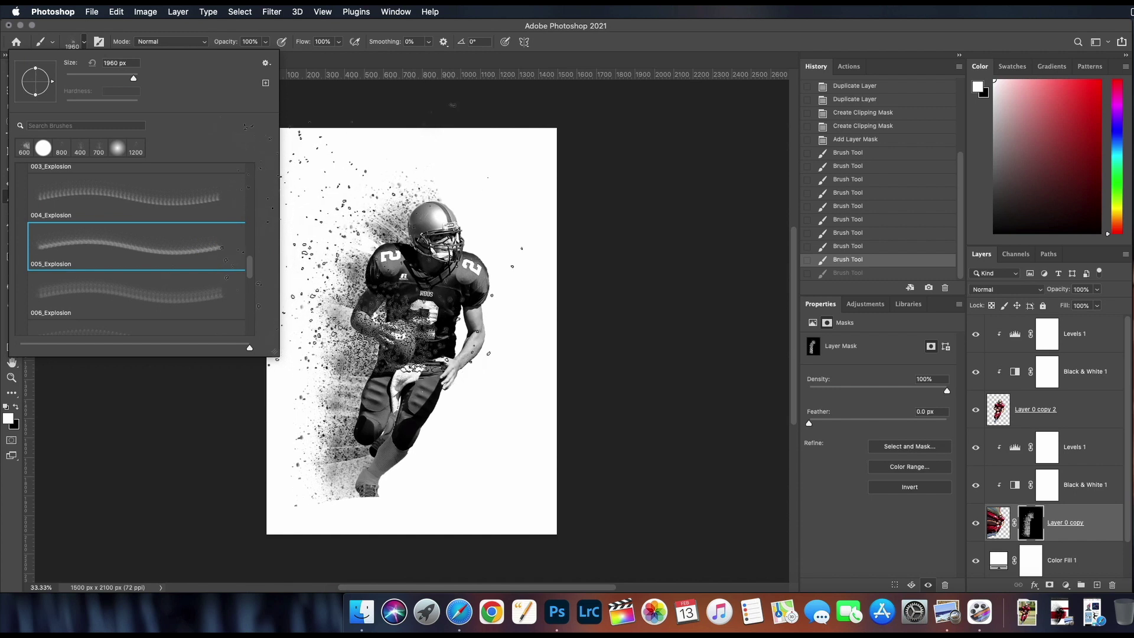
pyautogui.press('Return')
pyautogui.press('[')
pyautogui.press('[')
pyautogui.press('[')
pyautogui.press('[')
pyautogui.press('[')
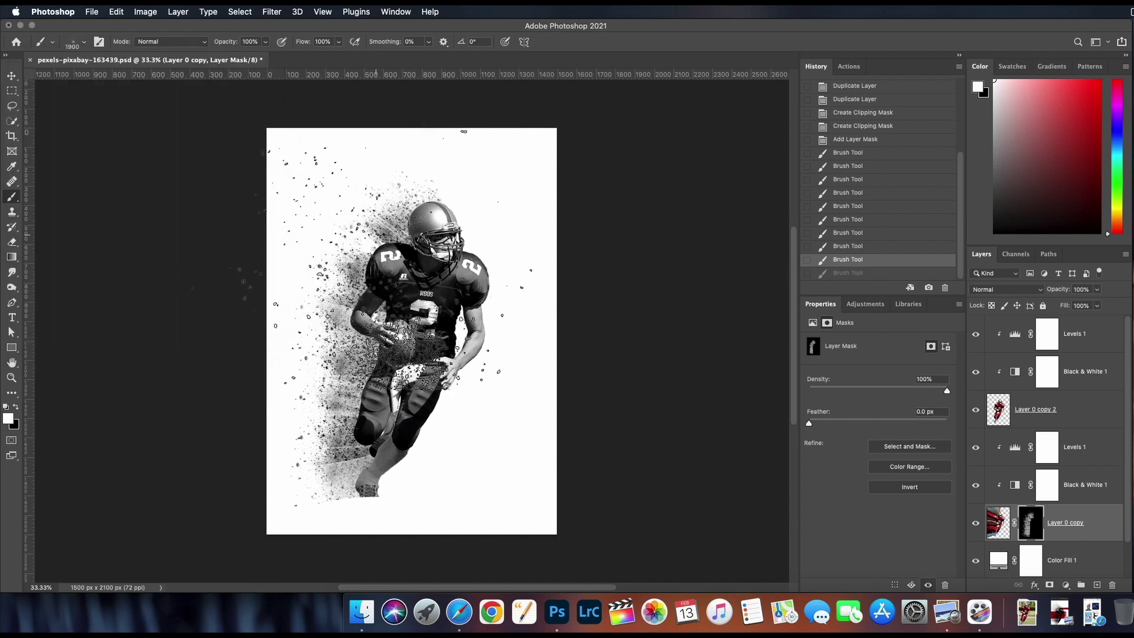
pyautogui.press('[')
pyautogui.press('[')
pyautogui.press('[')
pyautogui.press('[')
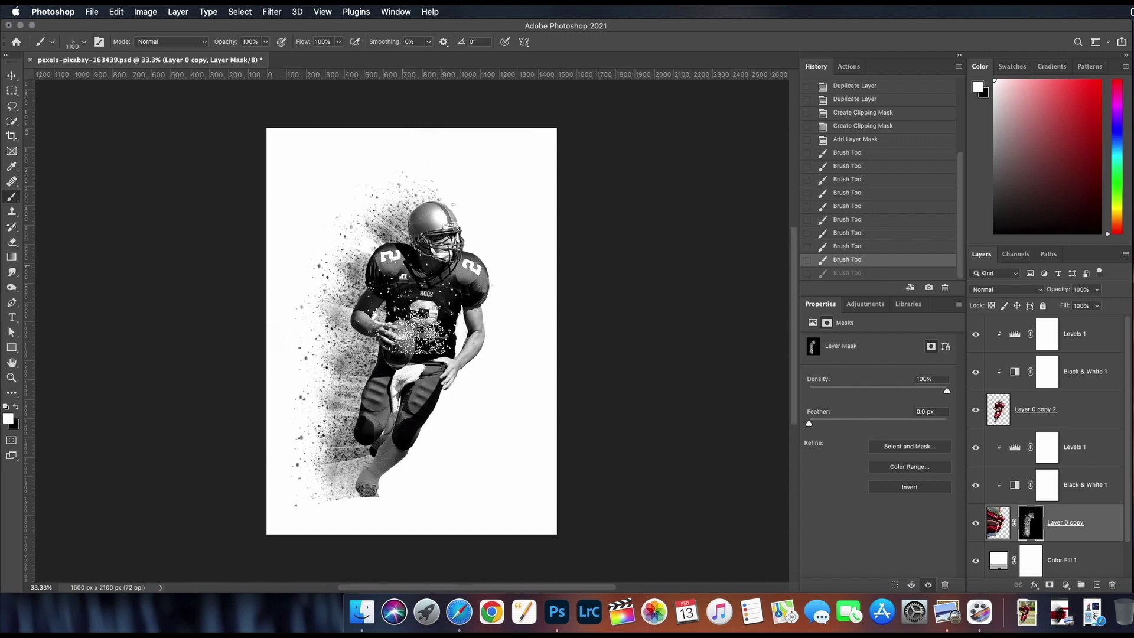
pyautogui.rightClick(399, 262)
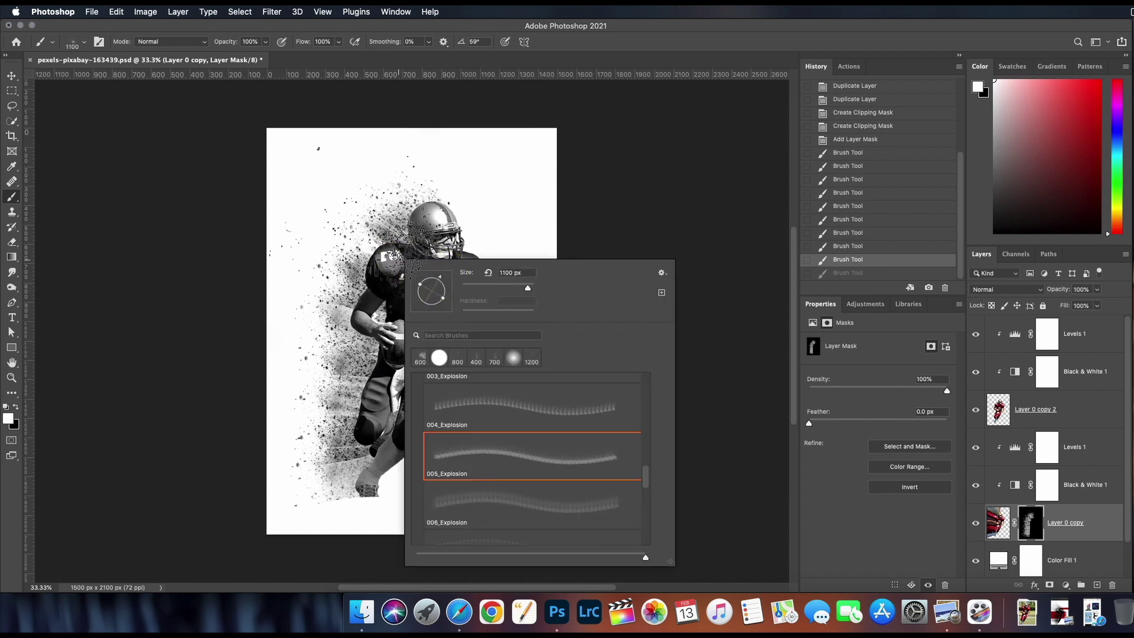
pyautogui.press('Return')
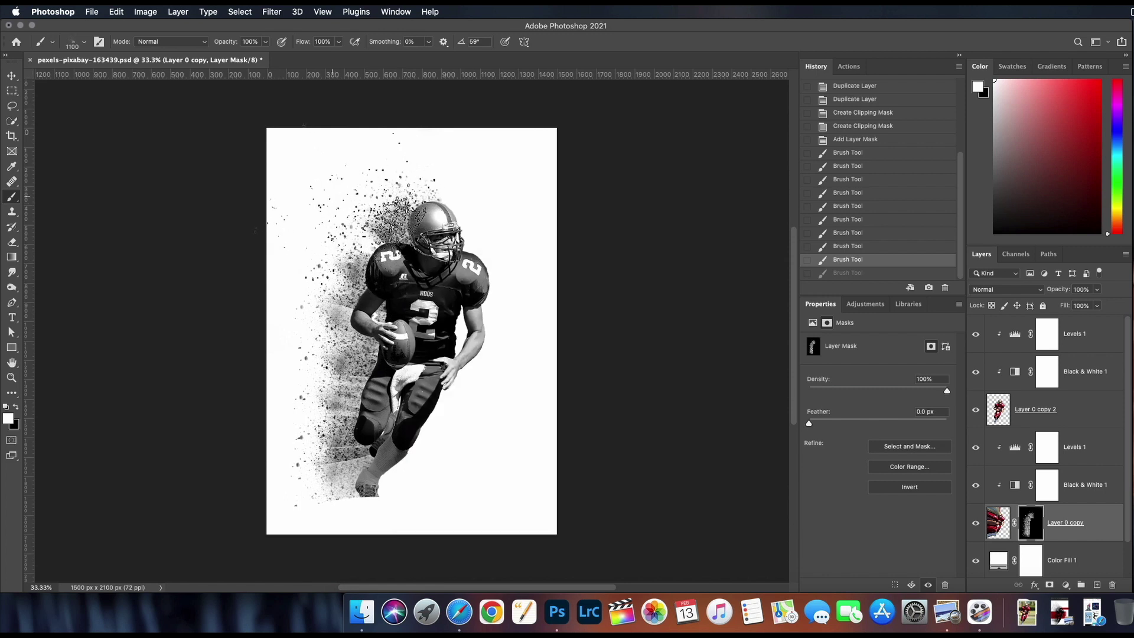
# - Paint white particles on the Layer 0 copy mask across the area behind the player, out to the canvas edge and above the helmet
pyautogui.click(319, 202)
pyautogui.click(288, 216)
pyautogui.click(274, 251)
pyautogui.click(261, 296)
pyautogui.click(266, 324)
pyautogui.click(262, 363)
pyautogui.click(266, 392)
pyautogui.click(274, 422)
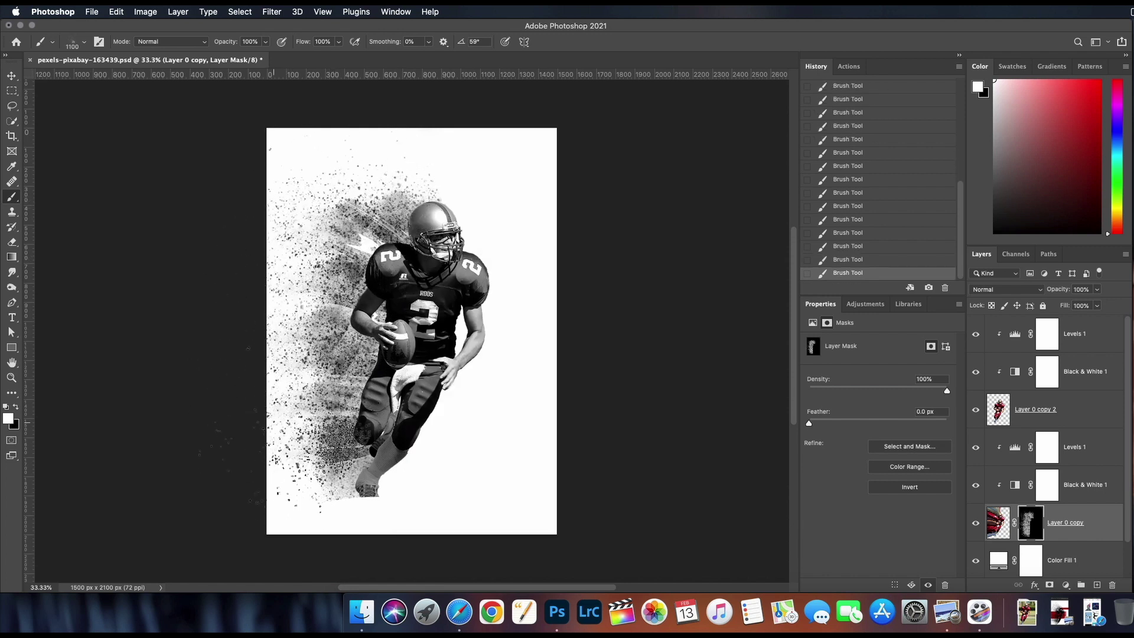
pyautogui.click(276, 437)
pyautogui.click(281, 446)
pyautogui.click(289, 449)
pyautogui.click(304, 440)
pyautogui.click(321, 427)
pyautogui.click(354, 231)
pyautogui.click(370, 221)
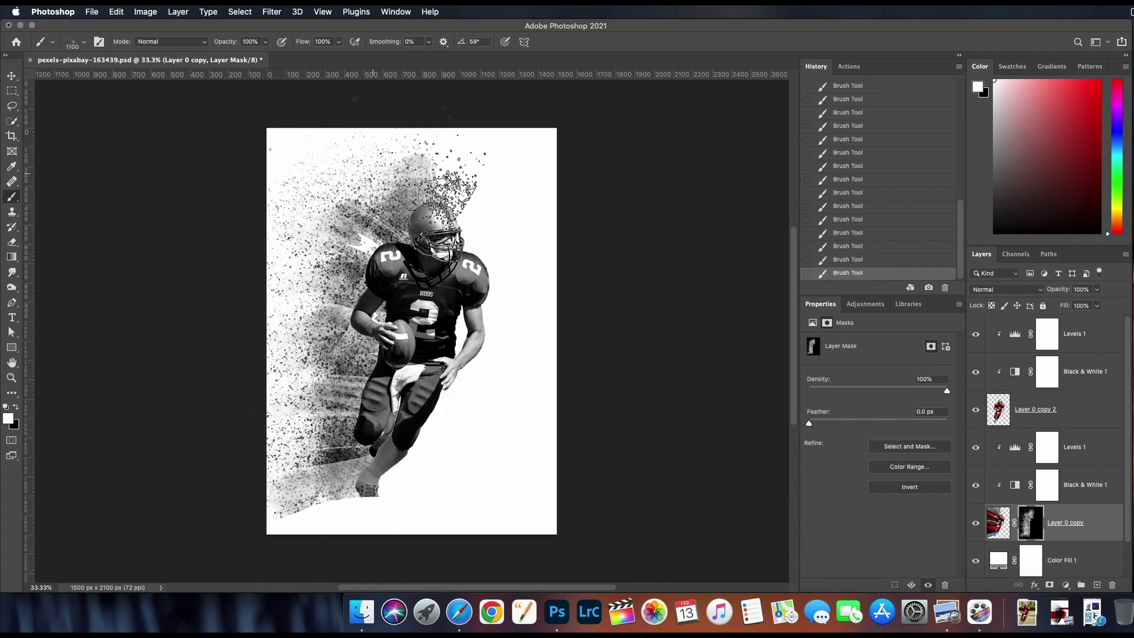
# - Choose the 006_Explosion brush at 700 px and fill the upper corner and outer edge behind the player with more particles
pyautogui.click(88, 46)
pyautogui.click(151, 283)
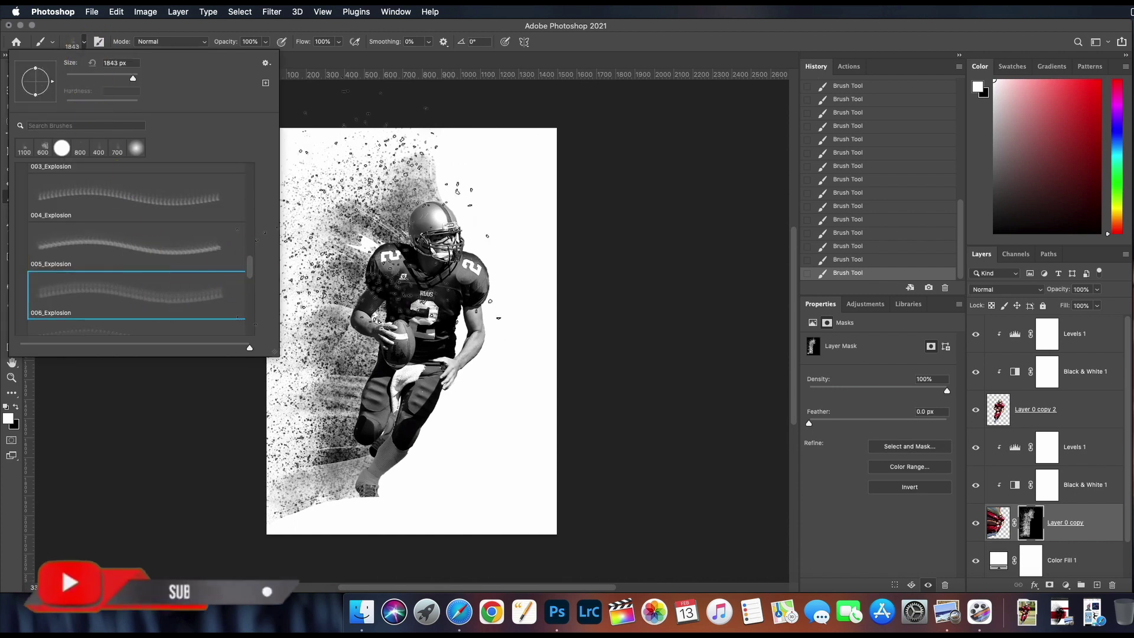
pyautogui.press('Return')
pyautogui.click(414, 331)
pyautogui.click(426, 349)
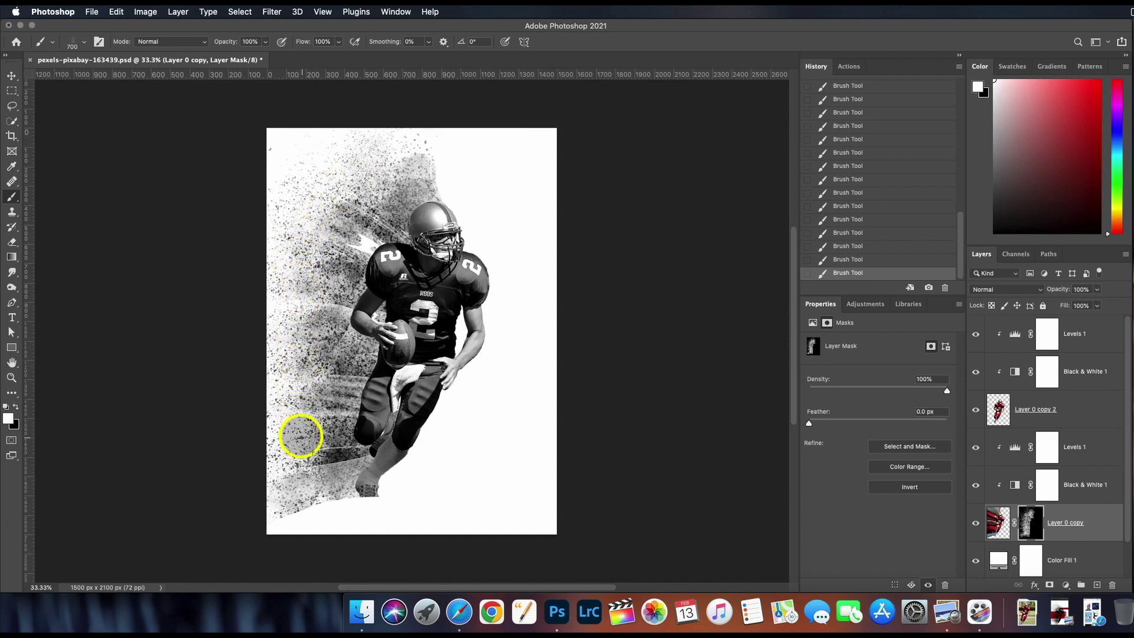
pyautogui.moveTo(378, 139)
pyautogui.mouseDown()
pyautogui.moveTo(293, 138)
pyautogui.moveTo(279, 125)
pyautogui.moveTo(314, 122)
pyautogui.moveTo(312, 135)
pyautogui.moveTo(328, 137)
pyautogui.moveTo(288, 199)
pyautogui.moveTo(267, 175)
pyautogui.mouseUp()
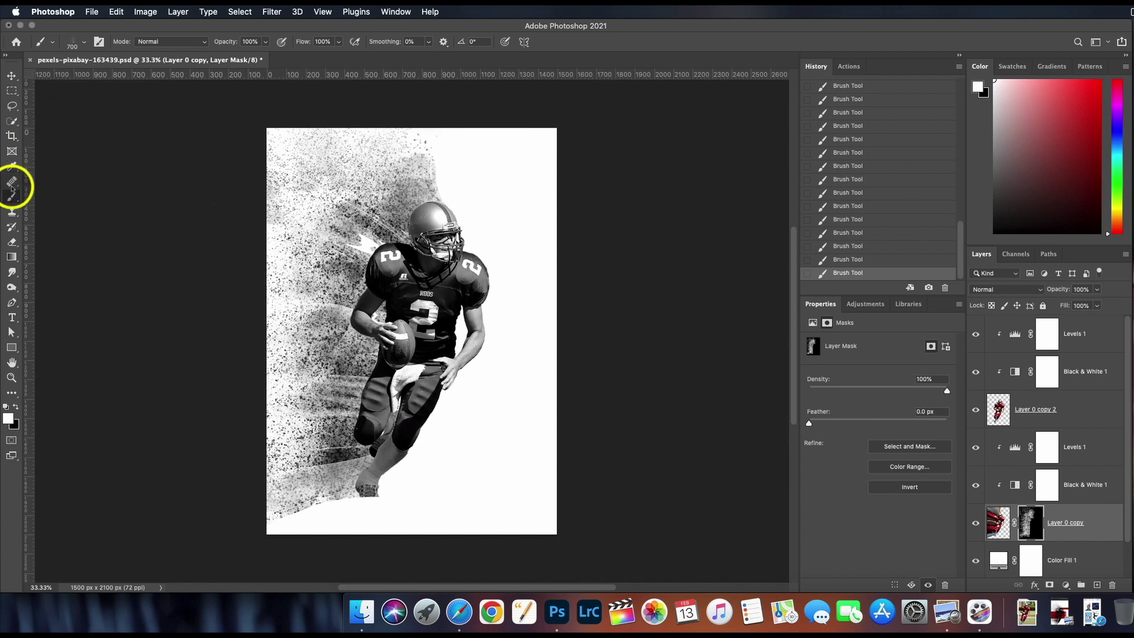
# - Switch to the Soft Round brush at 700 px with 0% hardness
pyautogui.click(84, 43)
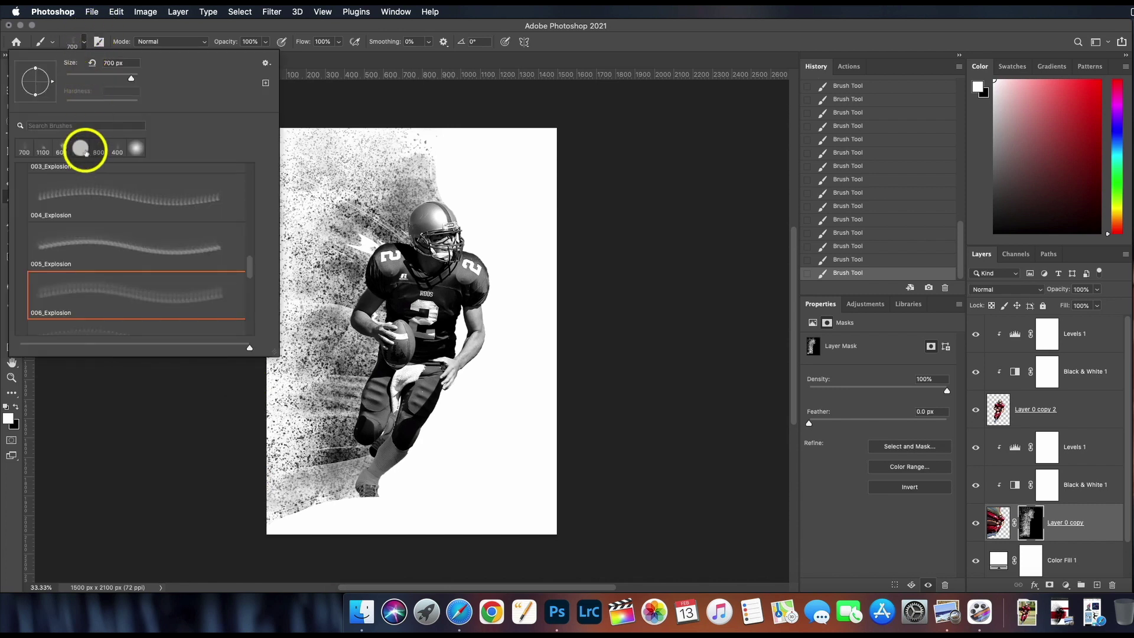
pyautogui.click(134, 148)
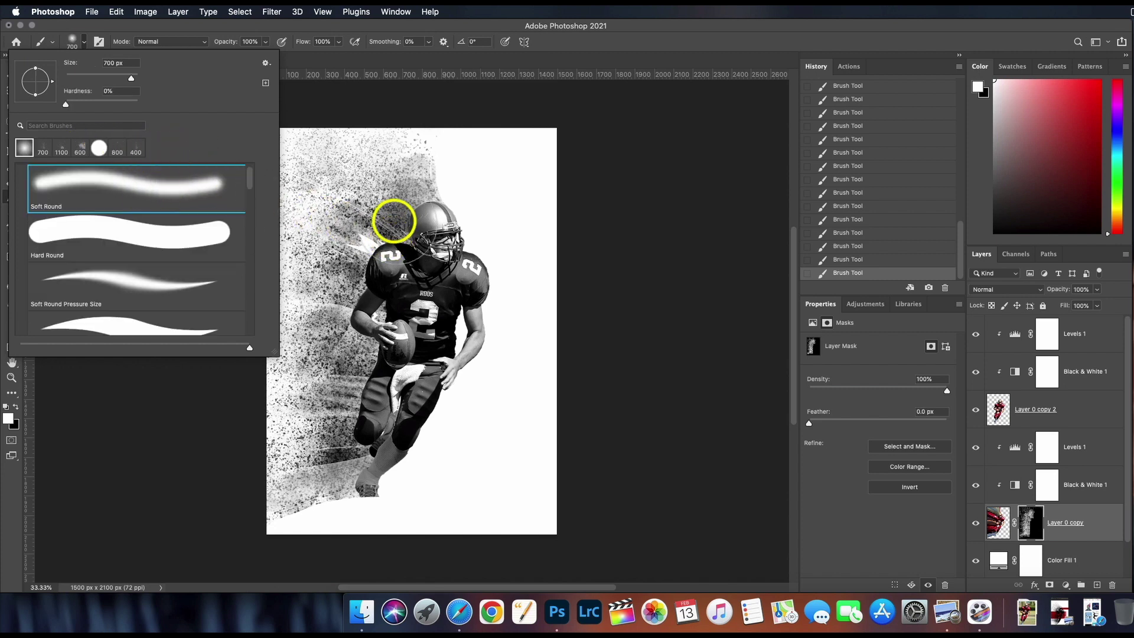
pyautogui.press('Return')
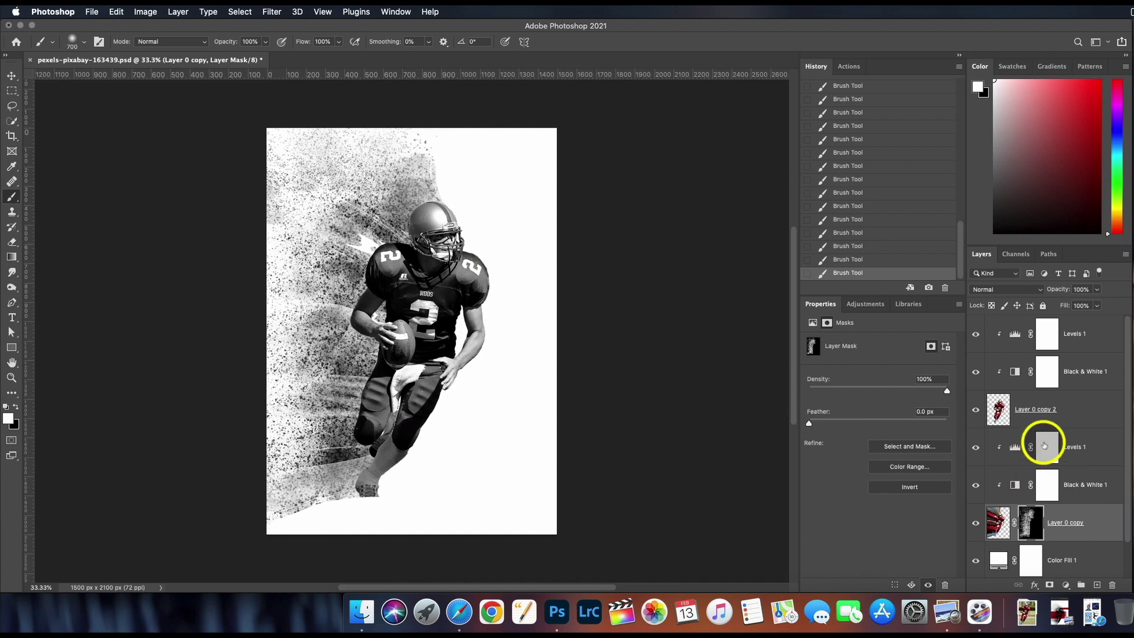
# - Select Layer 0 copy 2, undo the last brush stroke and set the soft brush to 200 px with 61% flow
pyautogui.click(997, 409)
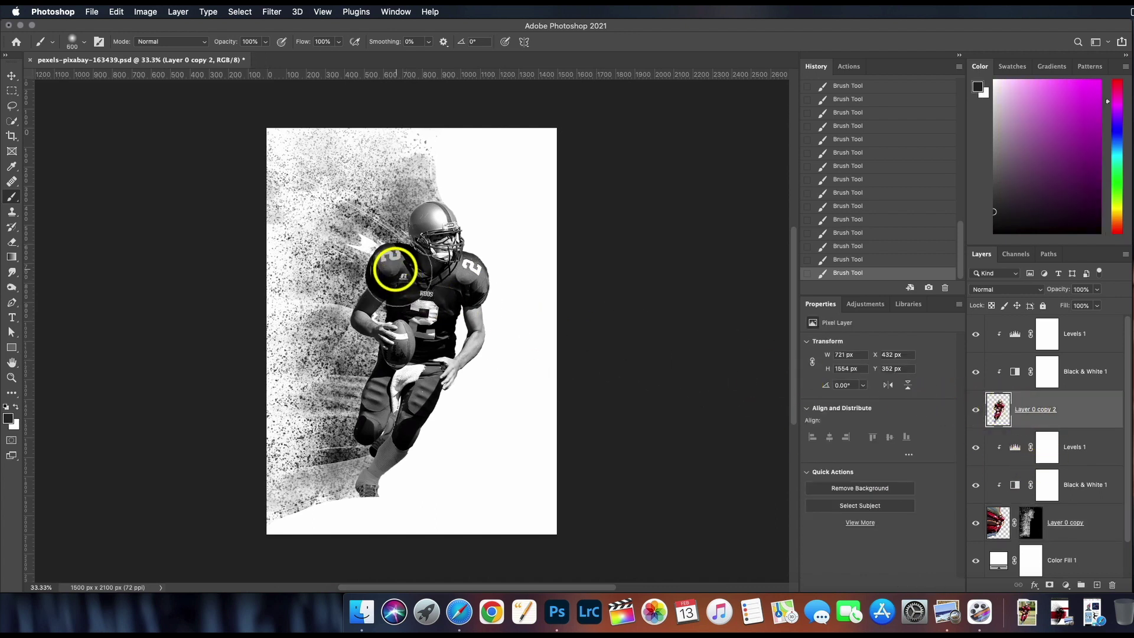
pyautogui.scroll(5, 387, 258)
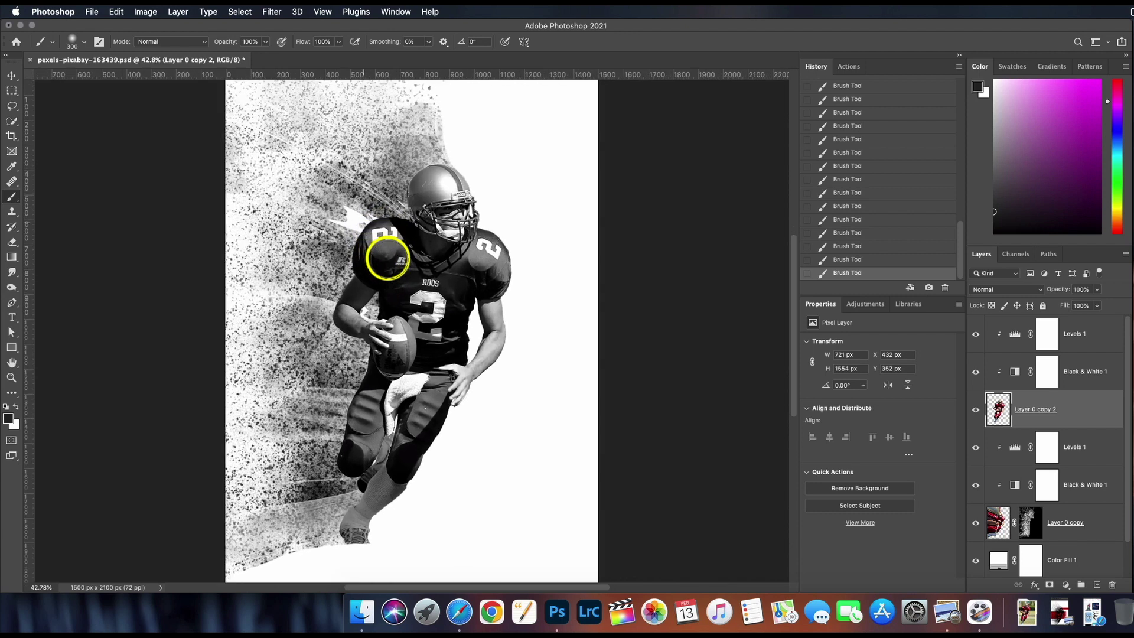
pyautogui.moveTo(387, 254); pyautogui.dragTo(395, 176)
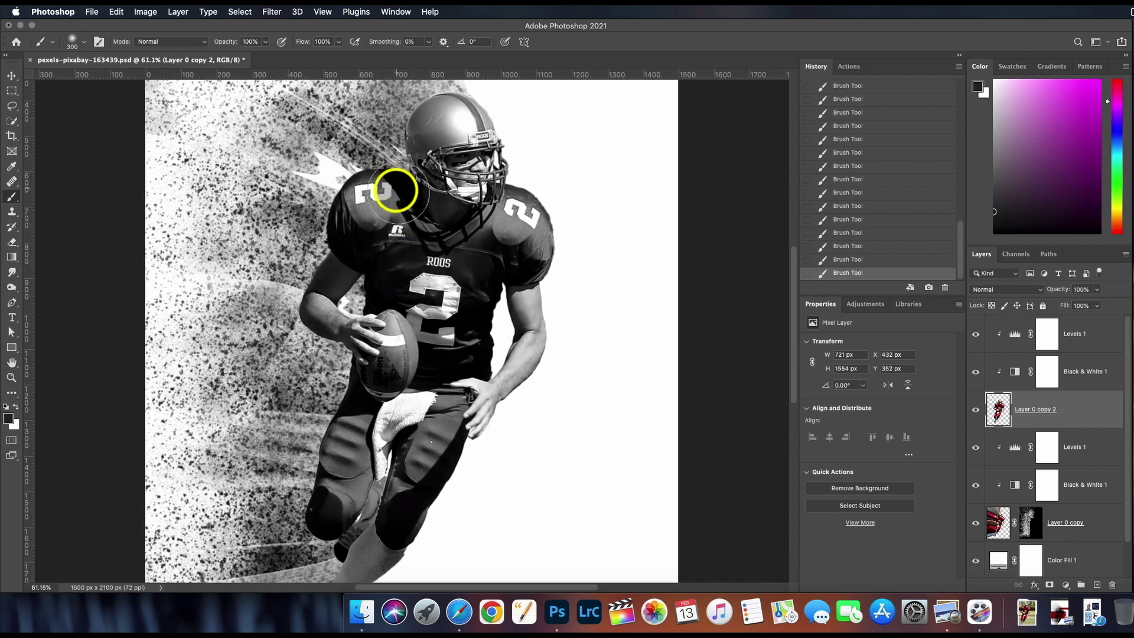
pyautogui.scroll(3, 396, 192)
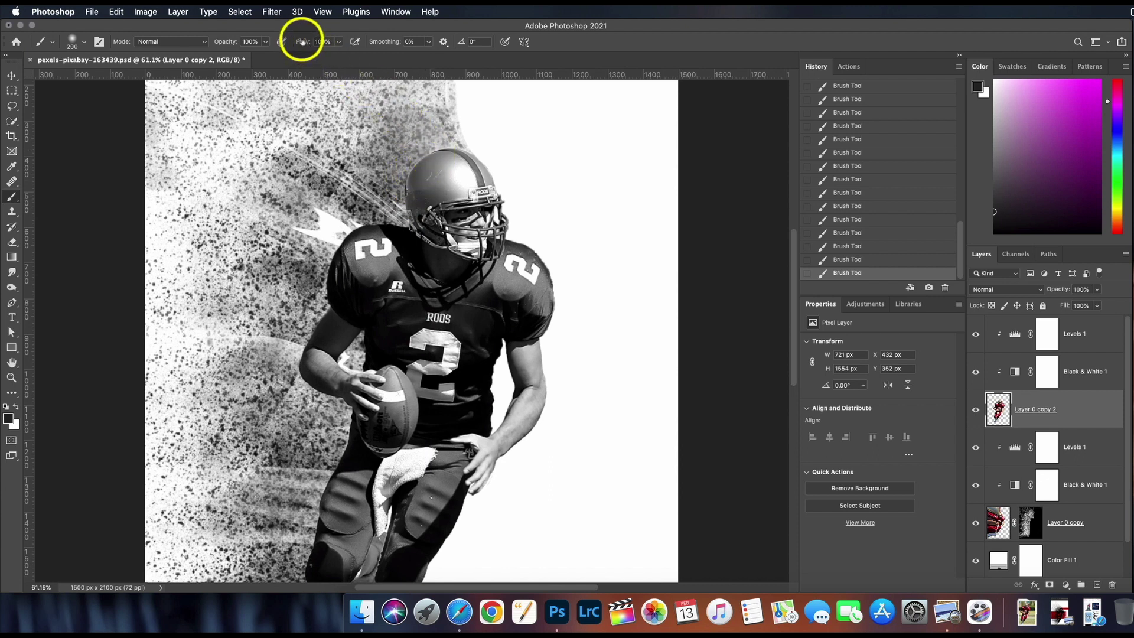
pyautogui.press('super+z')
pyautogui.press('x')
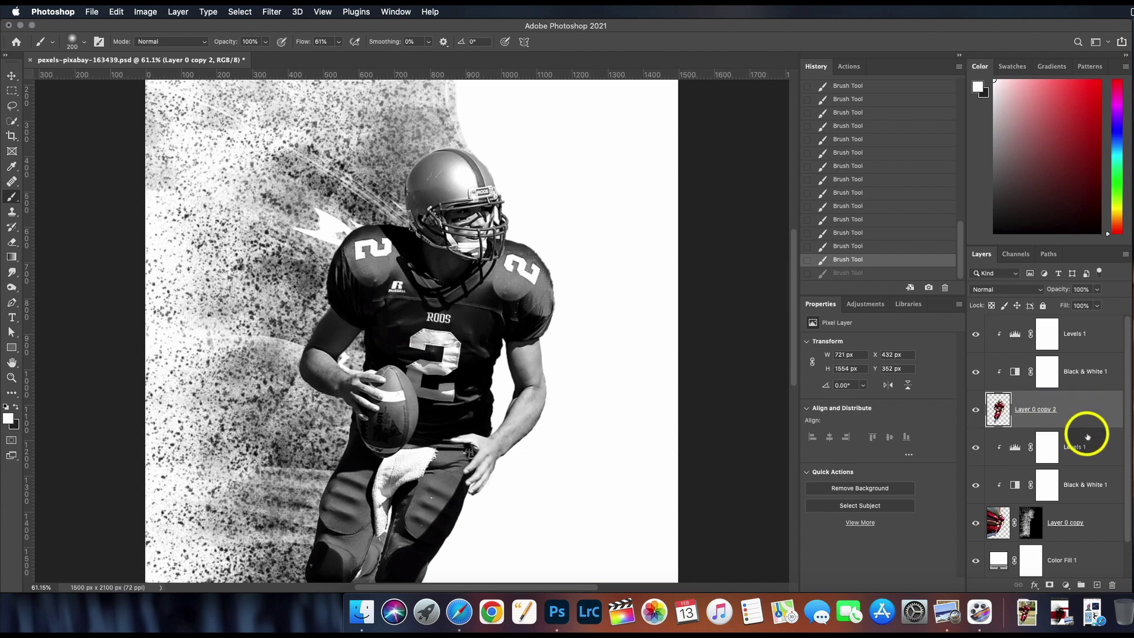
# - Add a layer mask to Layer 0 copy 2 and paint black along the player's trailing side, from the back of the helmet to the foot
pyautogui.click(1049, 585)
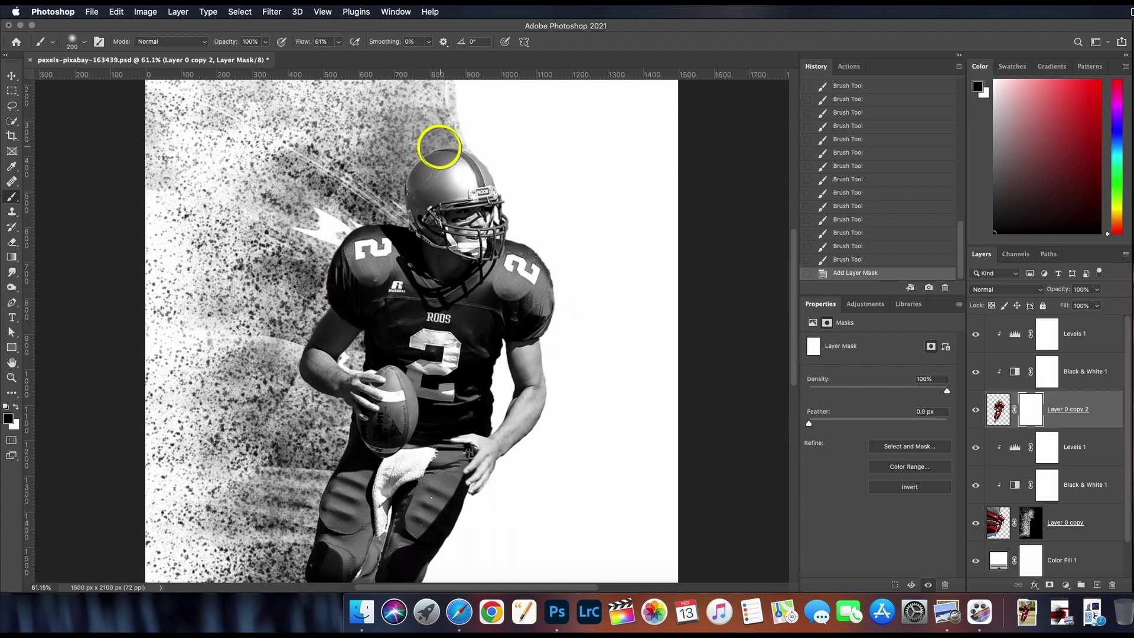
pyautogui.moveTo(425, 163); pyautogui.dragTo(397, 176)
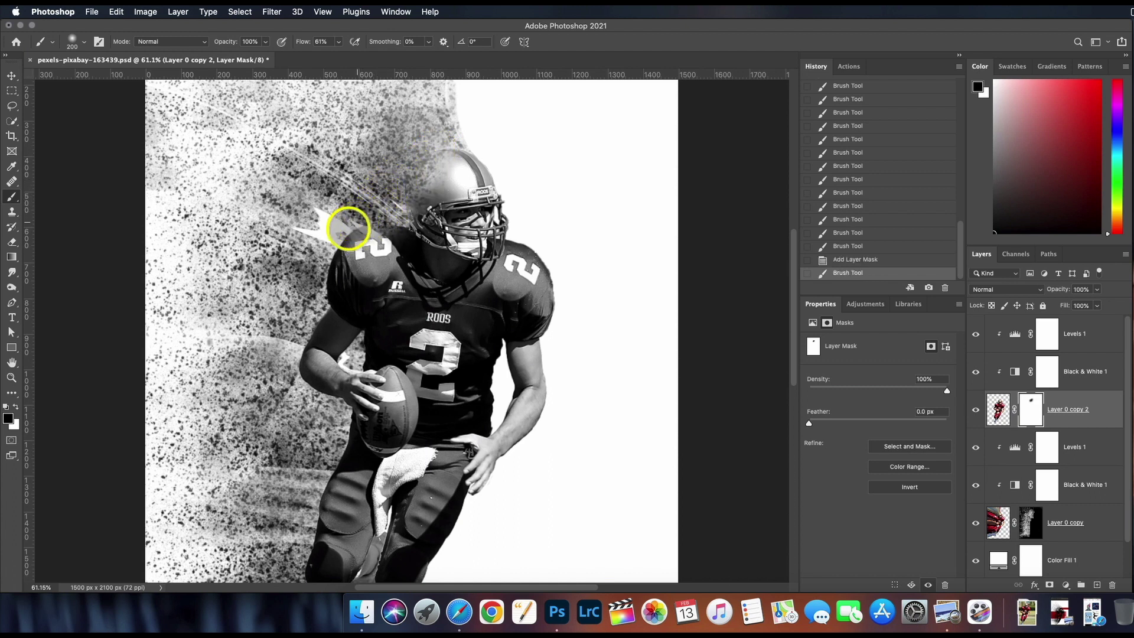
pyautogui.moveTo(328, 256)
pyautogui.mouseDown()
pyautogui.moveTo(304, 300)
pyautogui.moveTo(344, 250)
pyautogui.moveTo(288, 340)
pyautogui.moveTo(332, 430)
pyautogui.moveTo(278, 337)
pyautogui.moveTo(327, 437)
pyautogui.moveTo(298, 514)
pyautogui.mouseUp()
pyautogui.scroll(-3, 313, 502)
pyautogui.moveTo(326, 362); pyautogui.dragTo(300, 420)
pyautogui.moveTo(300, 419)
pyautogui.mouseDown()
pyautogui.moveTo(301, 491)
pyautogui.moveTo(319, 505)
pyautogui.mouseUp()
pyautogui.scroll(-4, 301, 485)
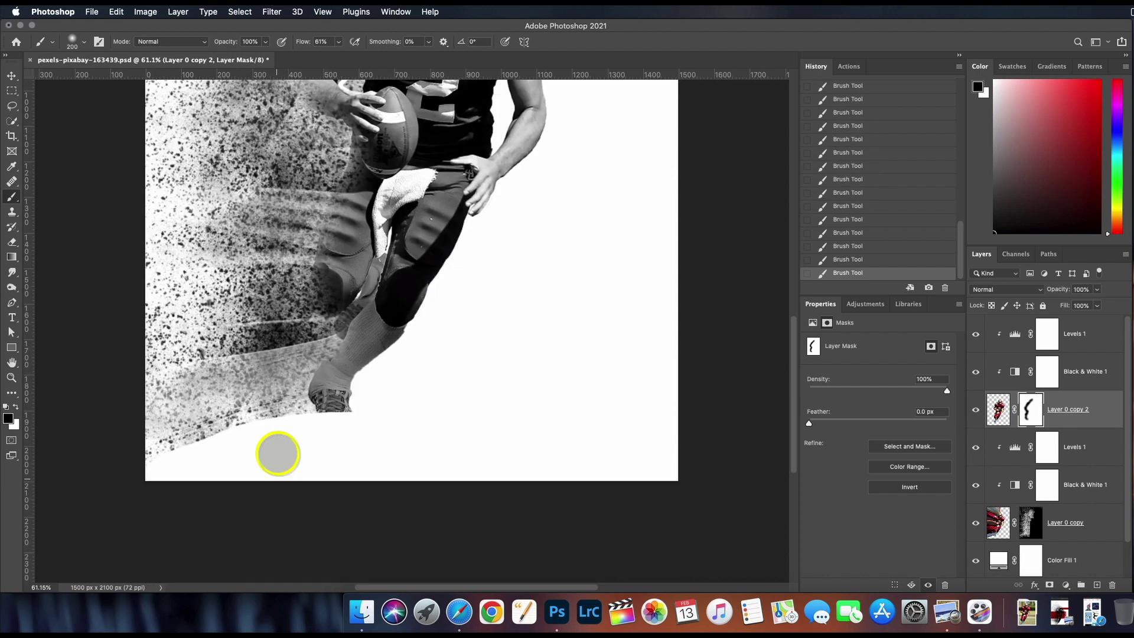
pyautogui.moveTo(306, 372)
pyautogui.mouseDown()
pyautogui.moveTo(295, 418)
pyautogui.moveTo(314, 366)
pyautogui.moveTo(292, 381)
pyautogui.moveTo(314, 355)
pyautogui.mouseUp()
# - Reduce the soft brush to 60 px and blend the player's helmet, shoulder and ball-carrying arm into the particles on the mask
pyautogui.press('[')
pyautogui.press('[')
pyautogui.press('[')
pyautogui.press('[')
pyautogui.scroll(4, 317, 317)
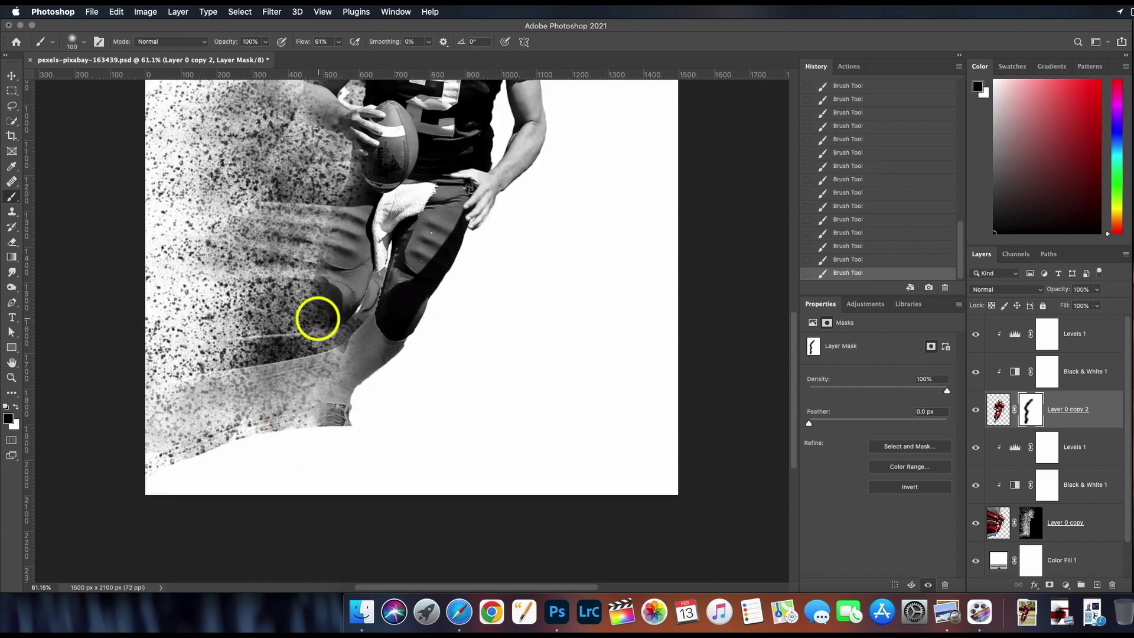
pyautogui.scroll(3, 323, 389)
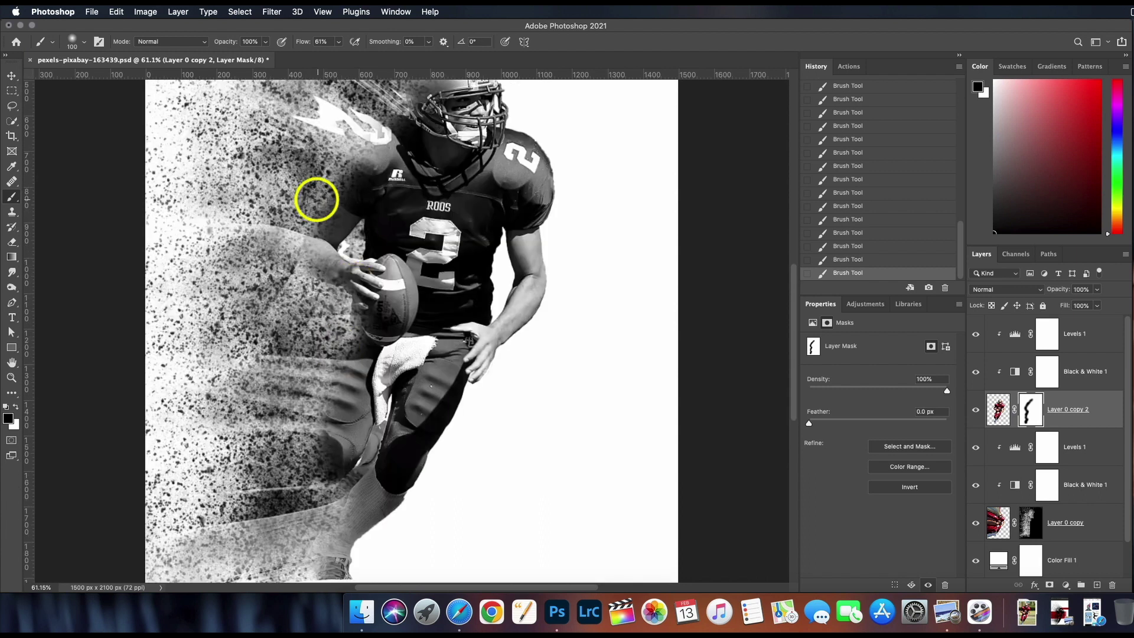
pyautogui.moveTo(296, 249)
pyautogui.mouseDown()
pyautogui.moveTo(347, 296)
pyautogui.moveTo(329, 291)
pyautogui.moveTo(395, 257)
pyautogui.moveTo(455, 190)
pyautogui.mouseUp()
pyautogui.scroll(6, 329, 291)
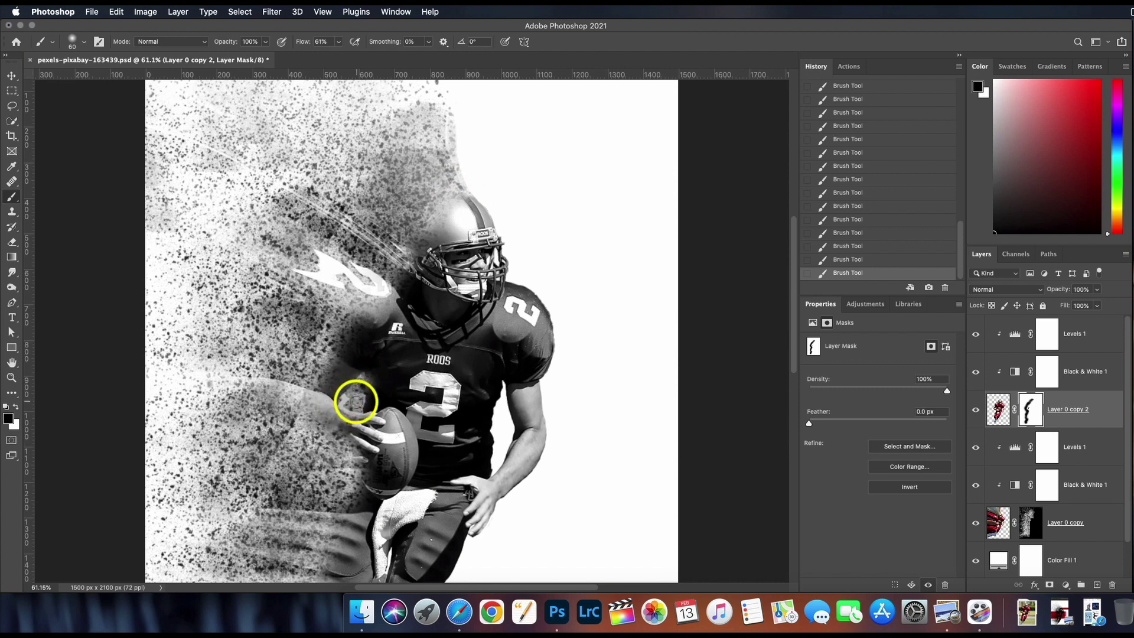
pyautogui.scroll(-5, 370, 324)
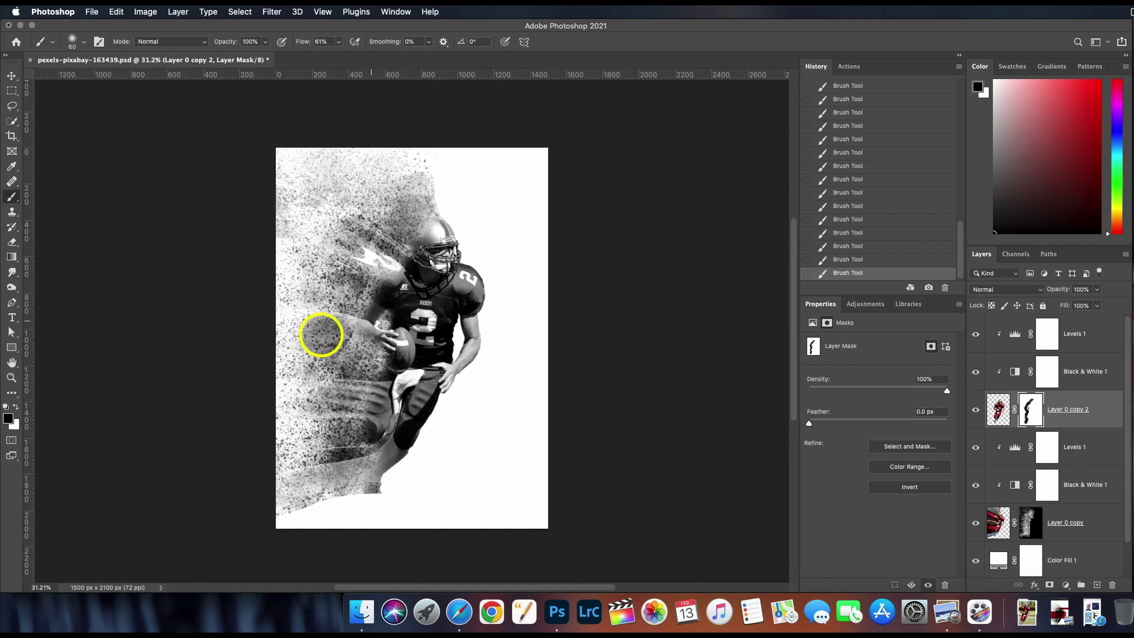
# - Select all layers from the uppermost Levels 1 down to Layer 0 copy and merge them into one layer
pyautogui.click(11, 76)
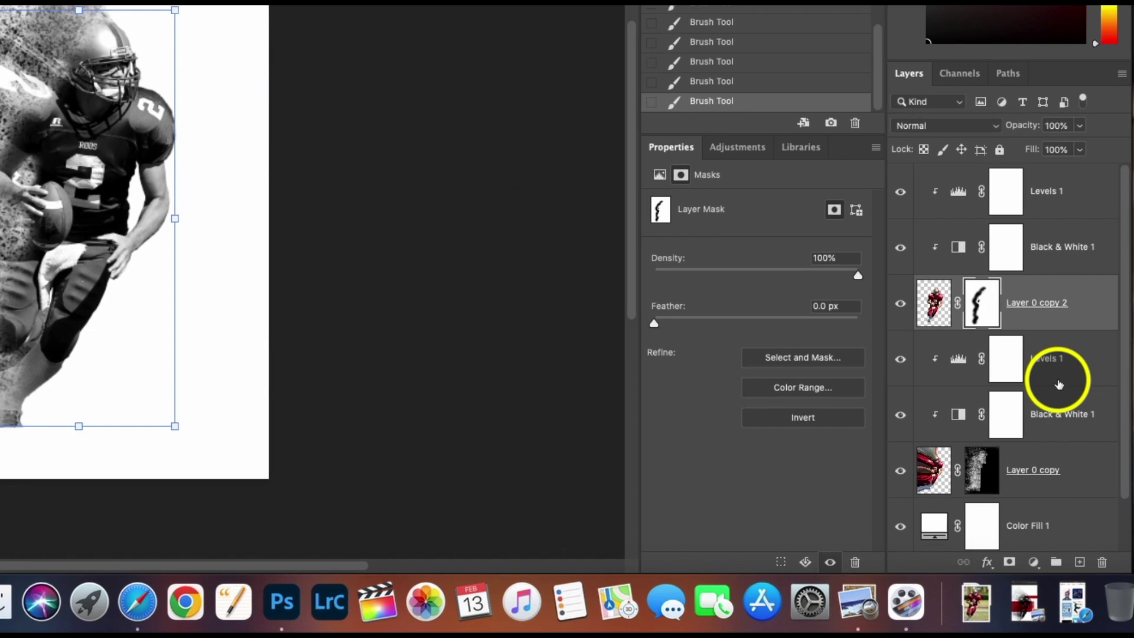
pyautogui.scroll(-3, 1059, 385)
pyautogui.scroll(3, 1059, 384)
pyautogui.click(1081, 198)
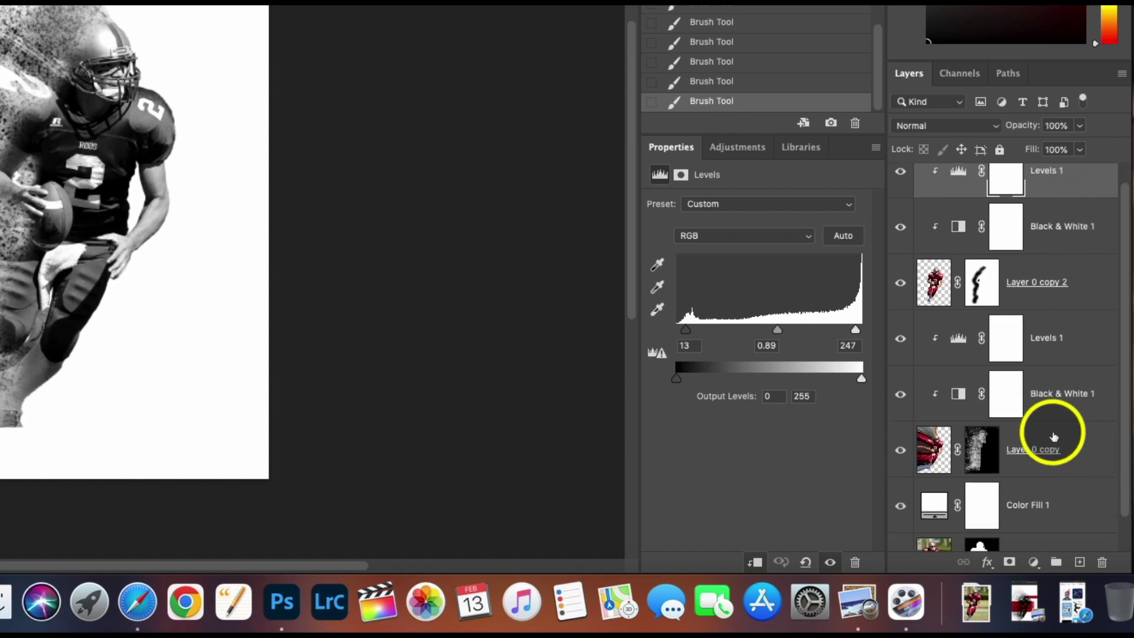
pyautogui.scroll(-2, 1054, 437)
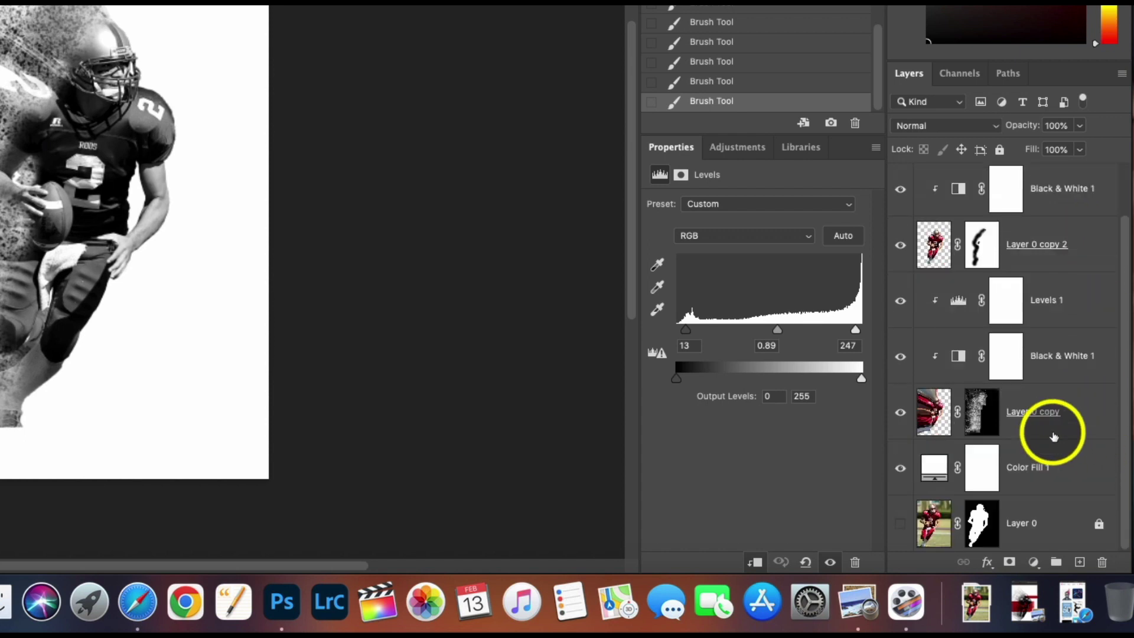
pyautogui.click(1084, 412)
pyautogui.rightClick(1084, 411)
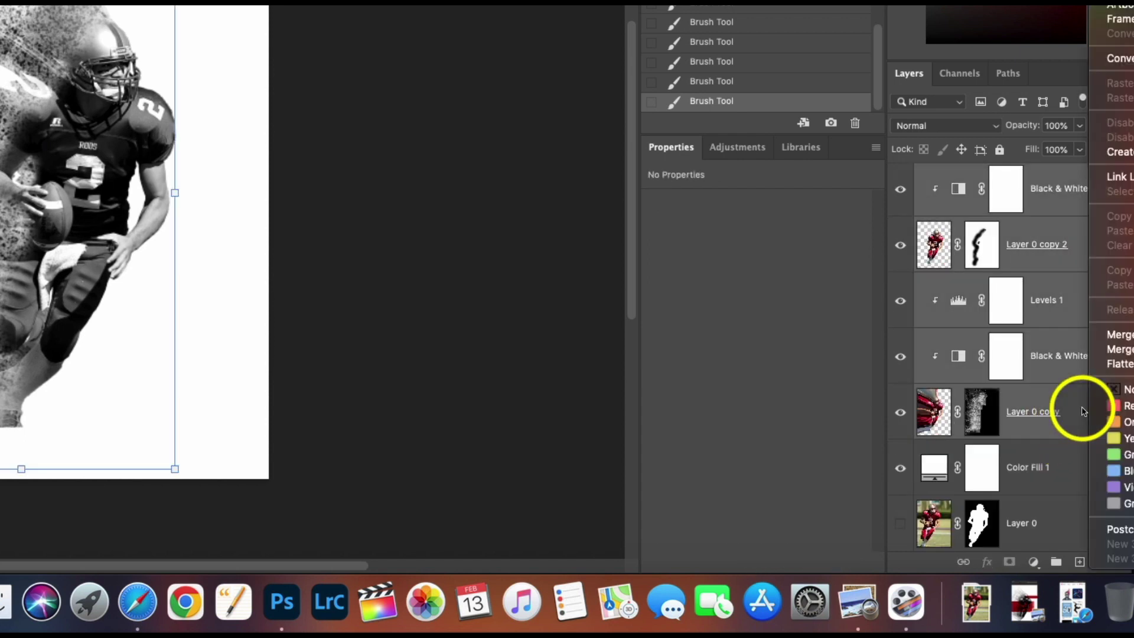
pyautogui.click(1076, 415)
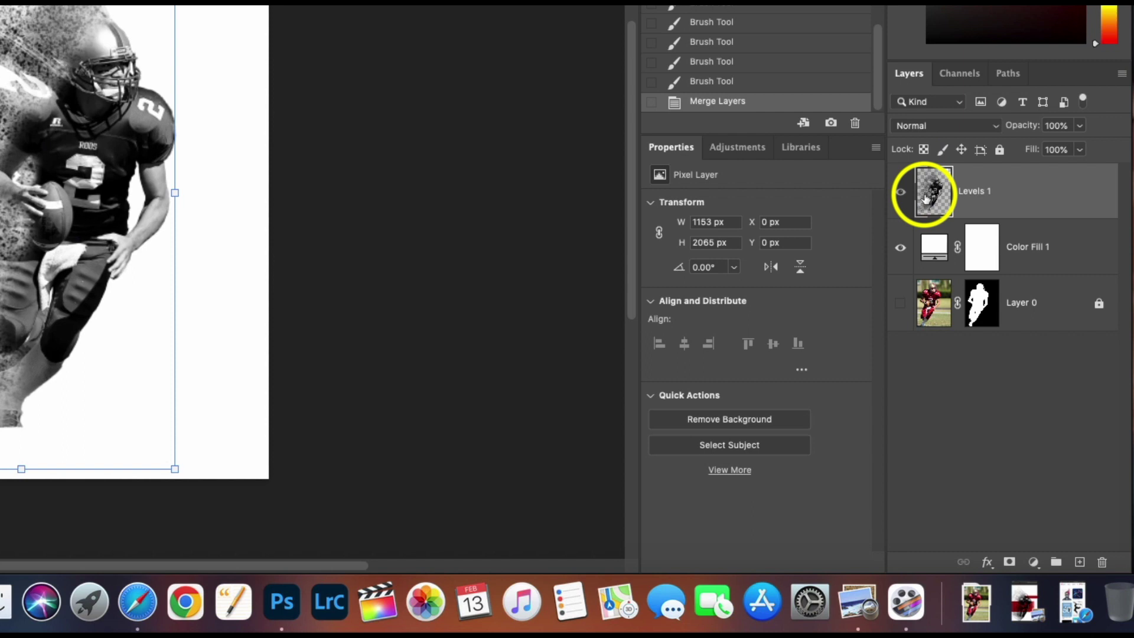
# - Convert the merged Levels 1 layer to a smart object
pyautogui.rightClick(926, 199)
pyautogui.rightClick(1007, 185)
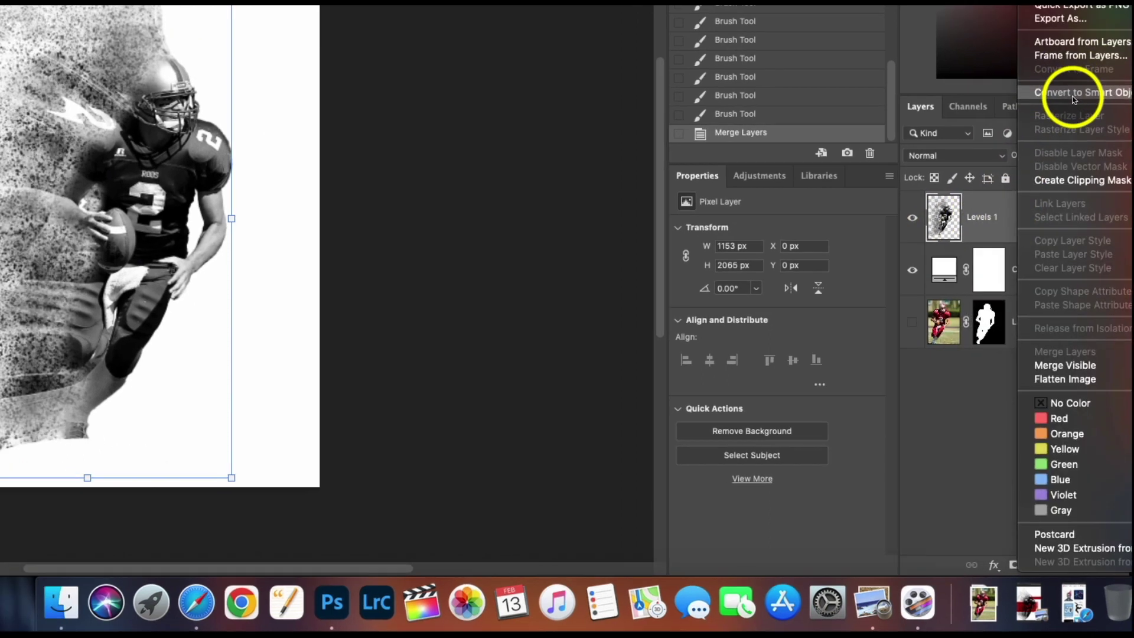
pyautogui.click(1073, 58)
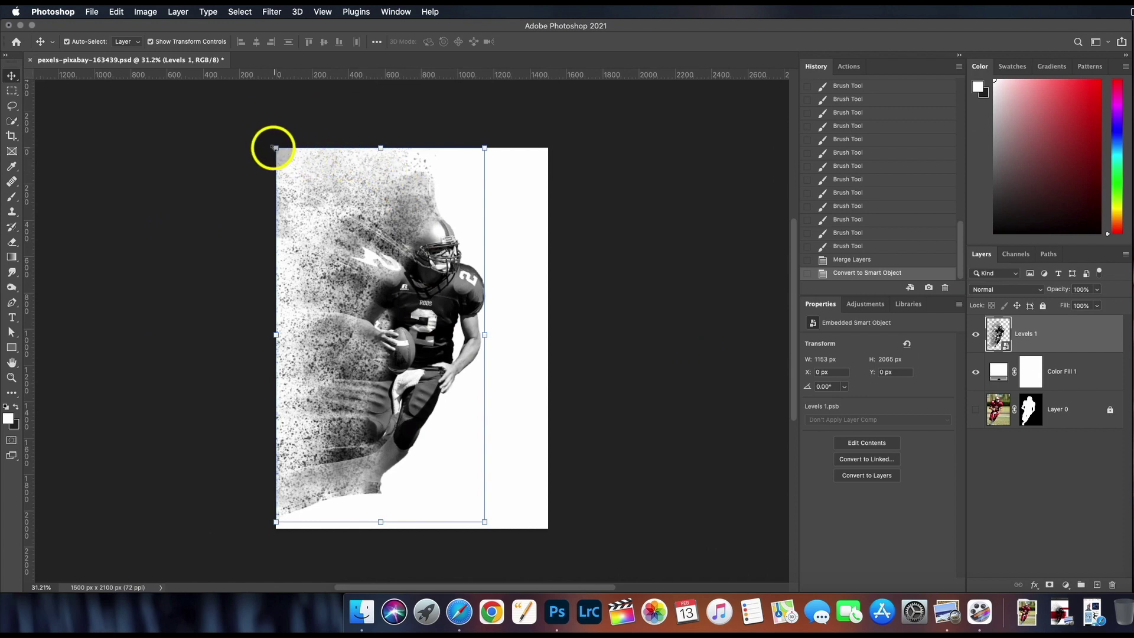
# - Scale the player artwork to about 89% and move it down so its lower part runs past the poster's bottom edge
pyautogui.moveTo(276, 148); pyautogui.dragTo(293, 189)
pyautogui.moveTo(395, 328); pyautogui.dragTo(418, 329)
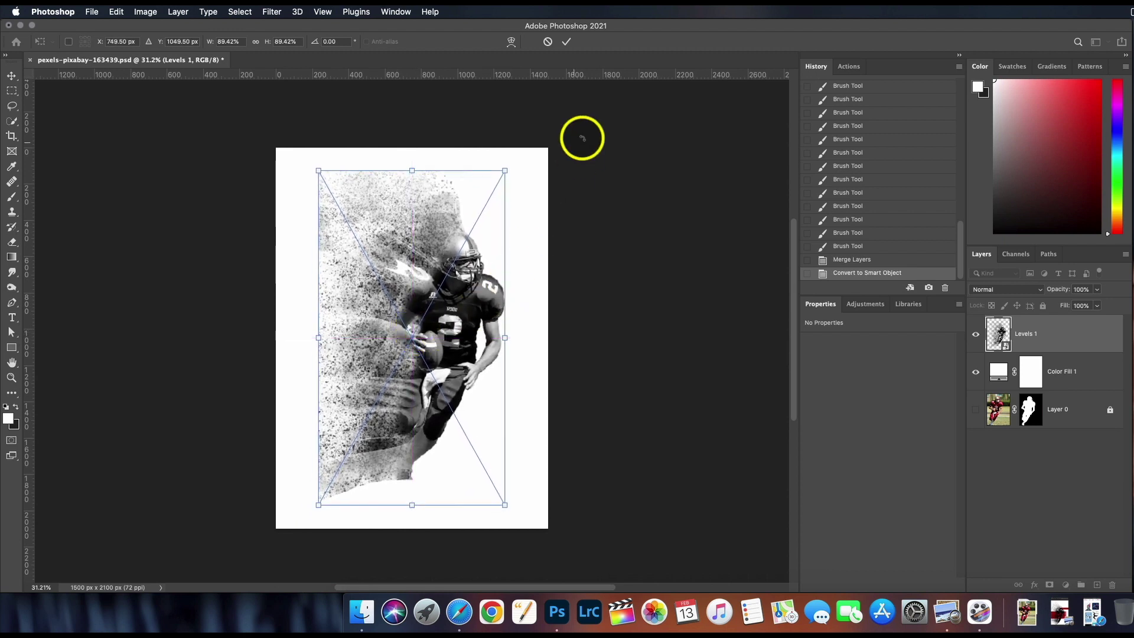
pyautogui.click(567, 43)
pyautogui.scroll(-1, 452, 329)
pyautogui.moveTo(451, 327); pyautogui.dragTo(433, 380)
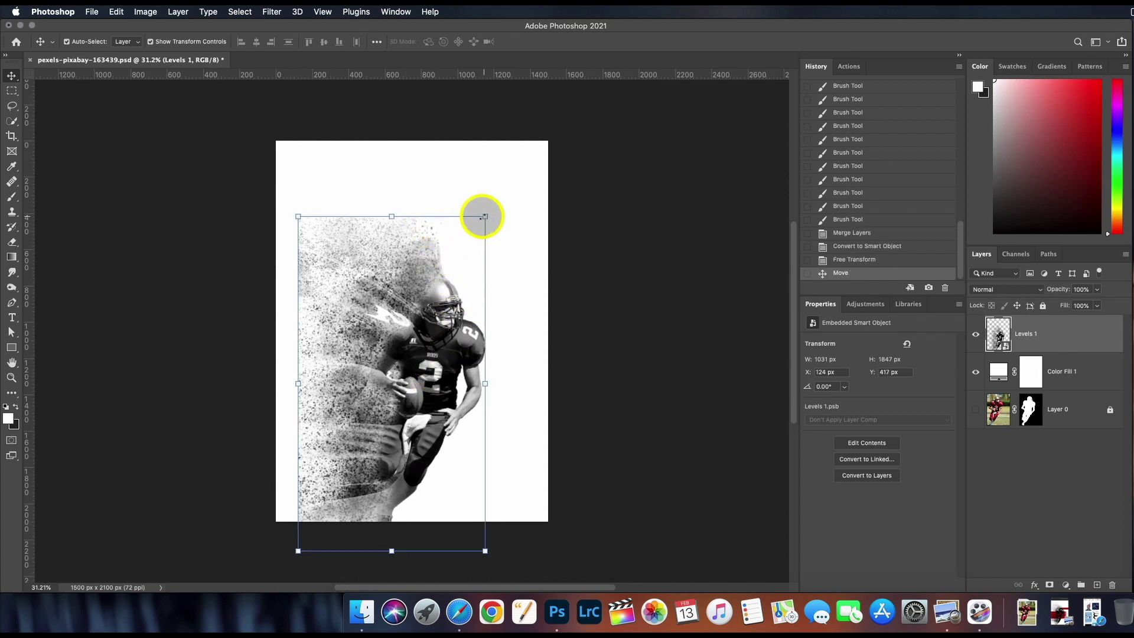
# - Enlarge the player artwork from its upper corners to about 1157 × 2073 px, leaving a white margin above it
pyautogui.moveTo(483, 217); pyautogui.dragTo(509, 188)
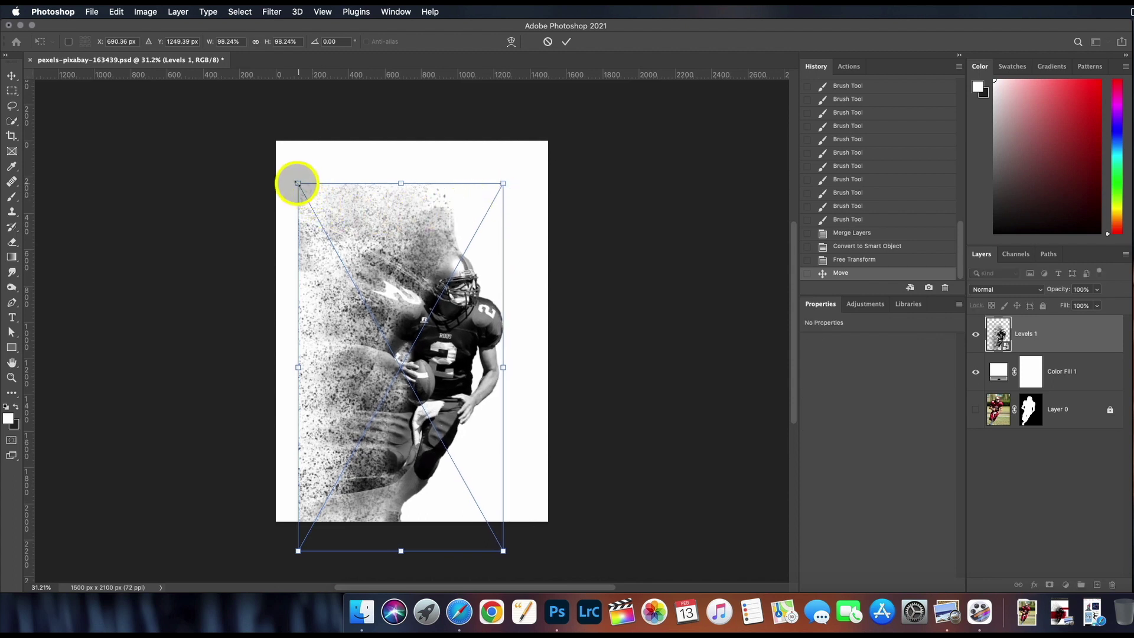
pyautogui.moveTo(298, 184); pyautogui.dragTo(294, 175)
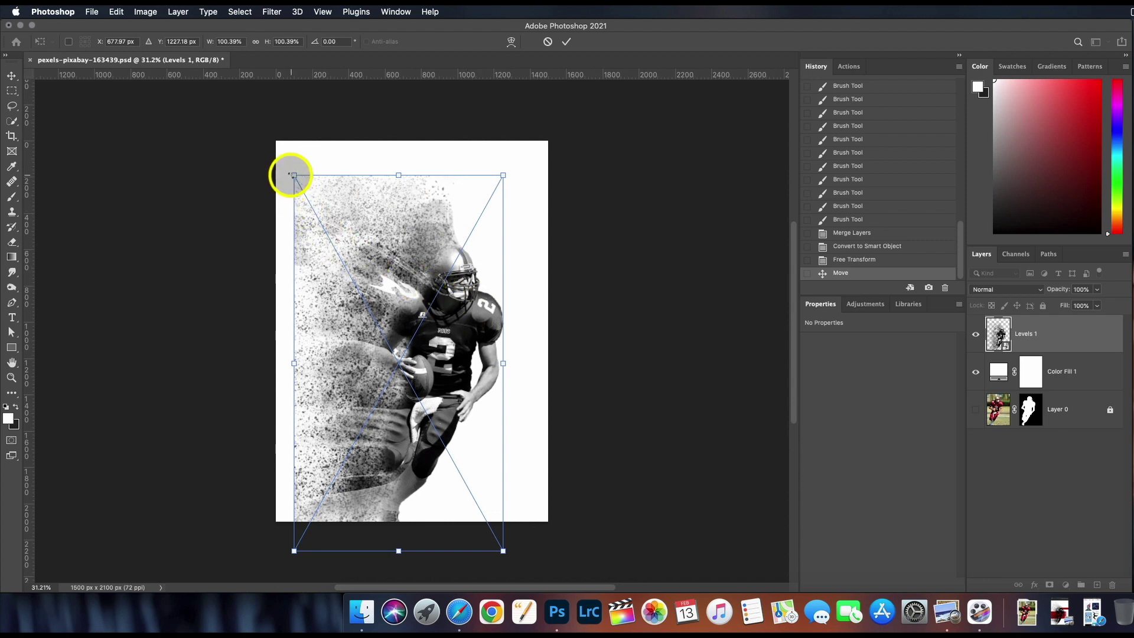
pyautogui.moveTo(288, 172); pyautogui.dragTo(292, 173)
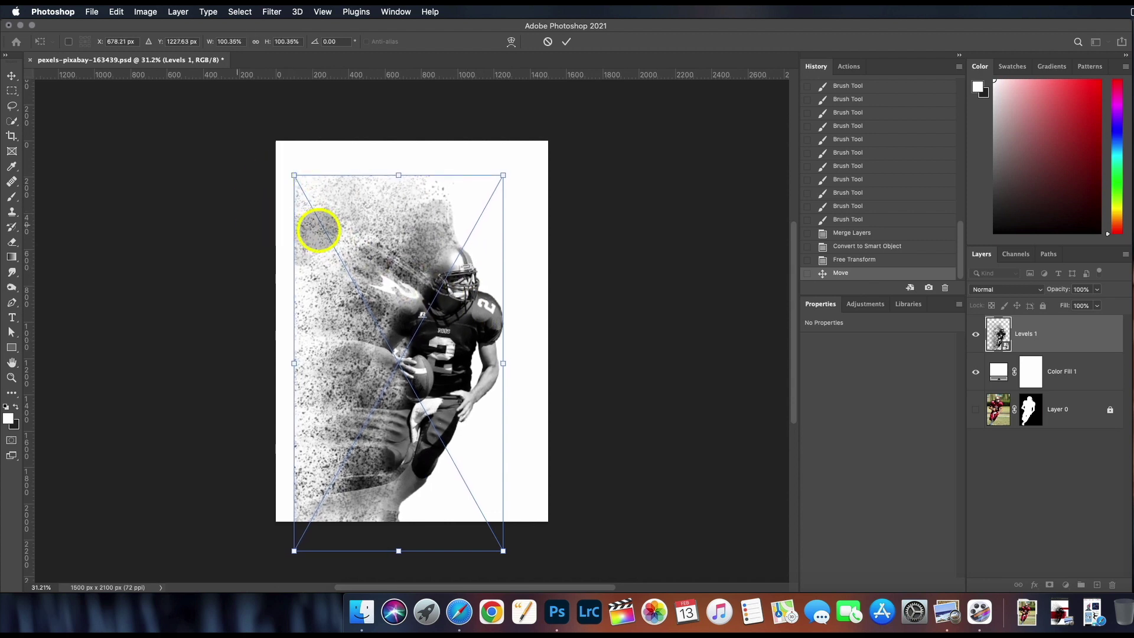
pyautogui.click(565, 42)
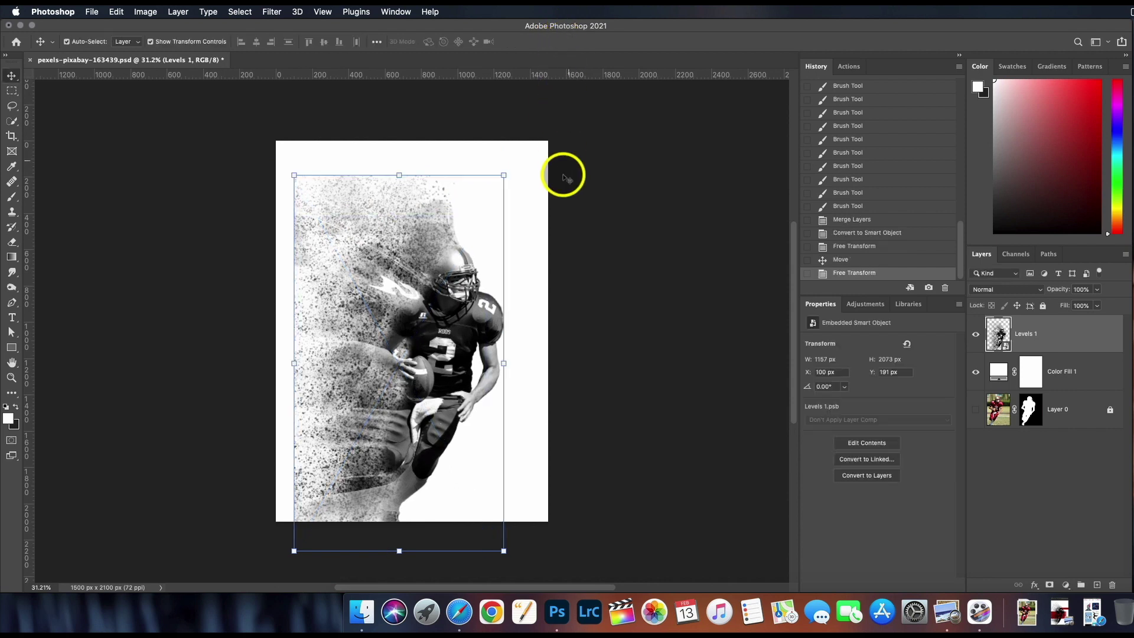
pyautogui.click(605, 293)
pyautogui.click(489, 325)
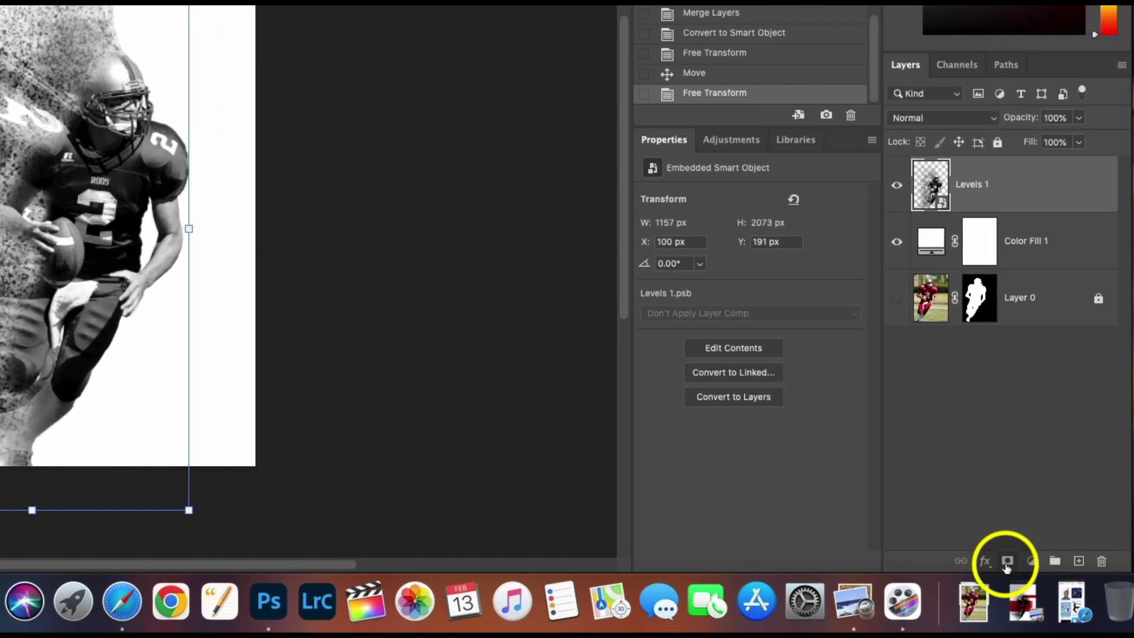
# - Add a layer mask to Levels 1 and set the black soft brush to 150 px with 25% flow
pyautogui.click(1049, 584)
pyautogui.click(18, 269)
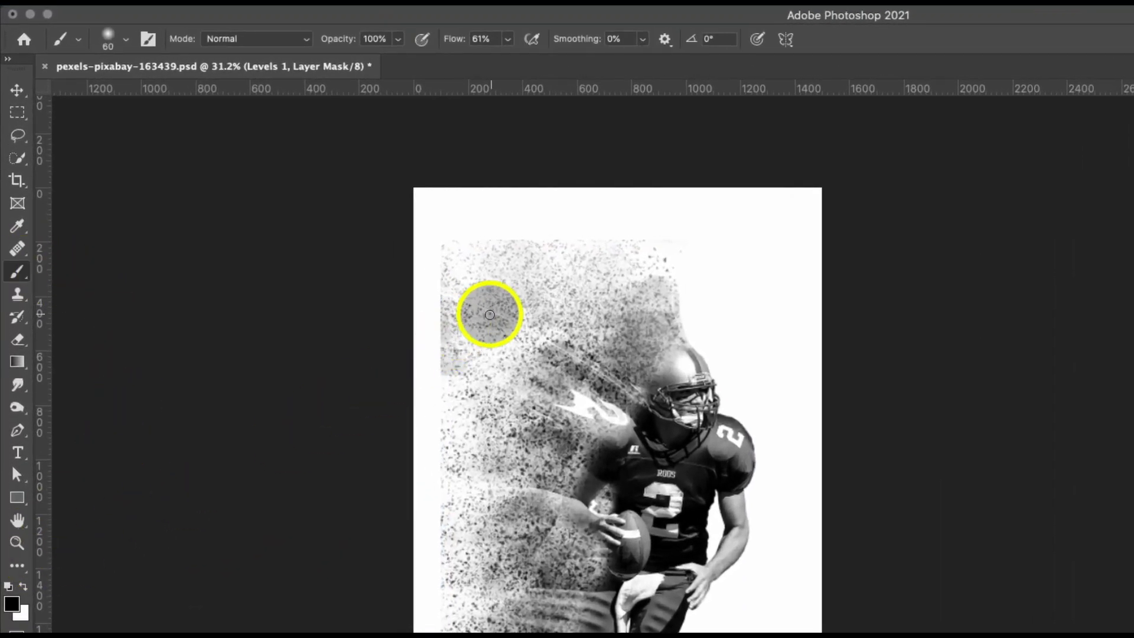
pyautogui.scroll(3, 490, 315)
pyautogui.scroll(-2, 490, 315)
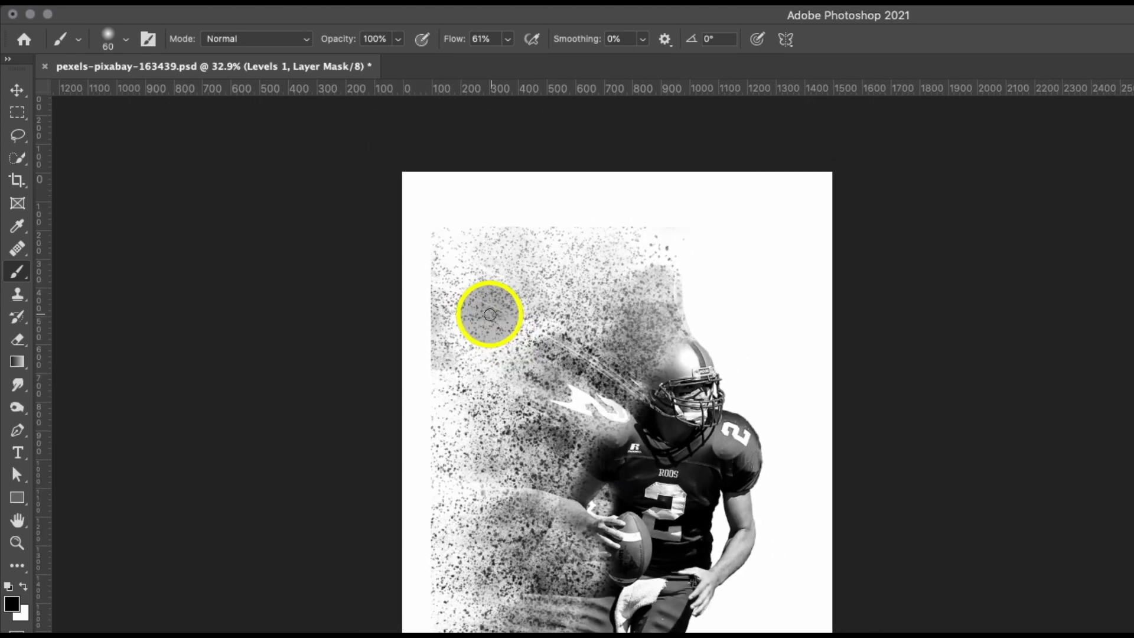
pyautogui.press(']')
pyautogui.press(']')
pyautogui.press(']')
pyautogui.press(']')
pyautogui.press(']')
pyautogui.press(']')
pyautogui.press(']')
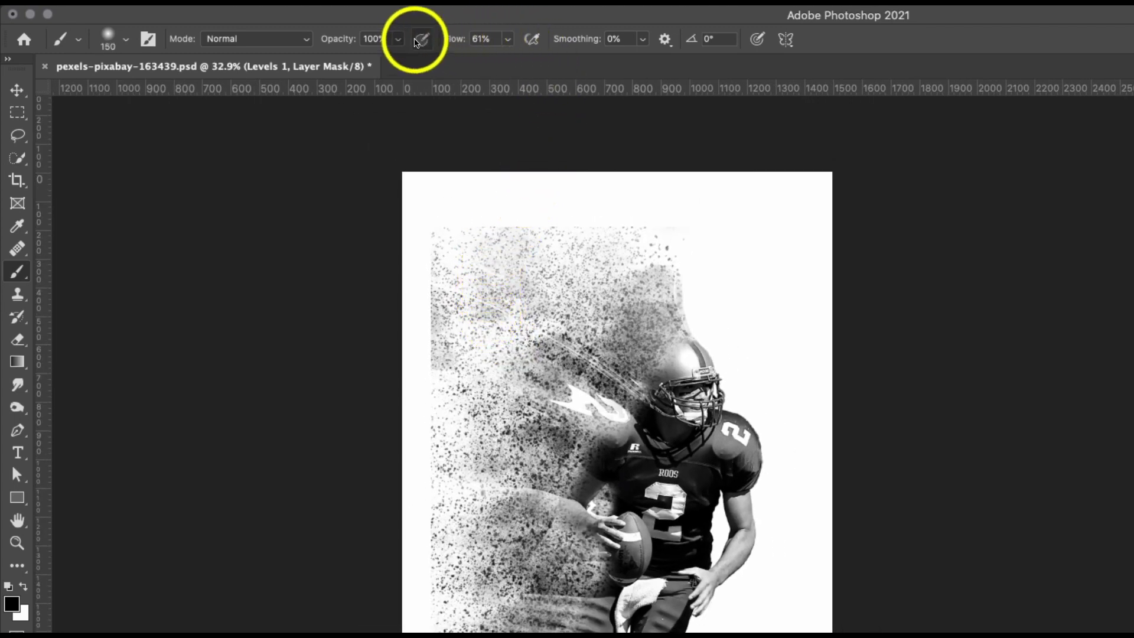
pyautogui.moveTo(446, 42); pyautogui.dragTo(428, 44)
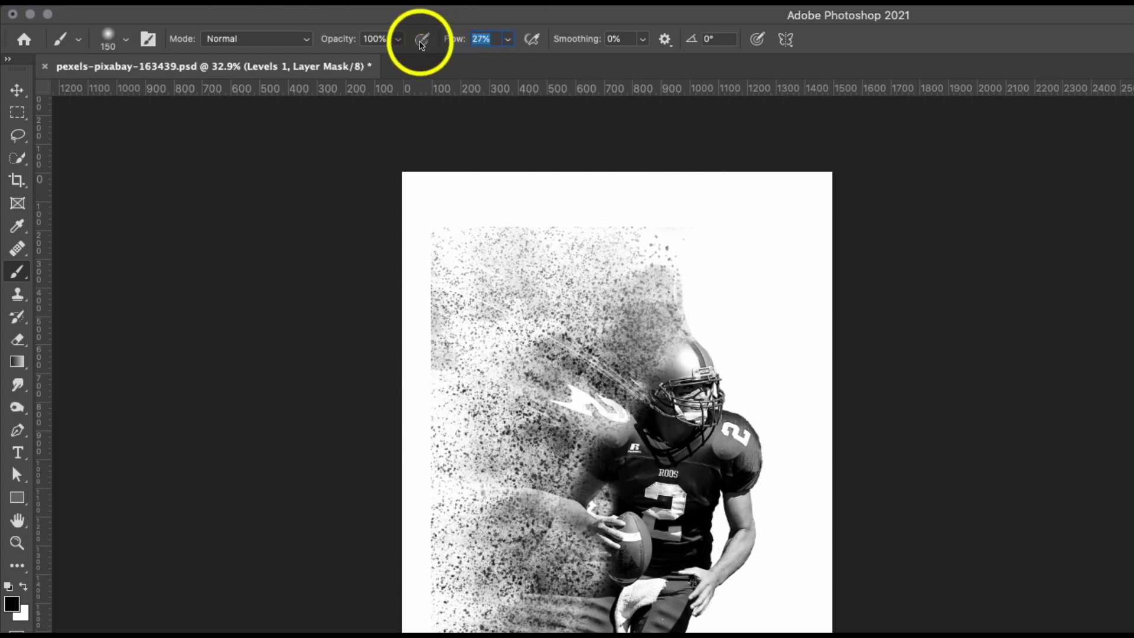
pyautogui.moveTo(422, 44); pyautogui.dragTo(405, 43)
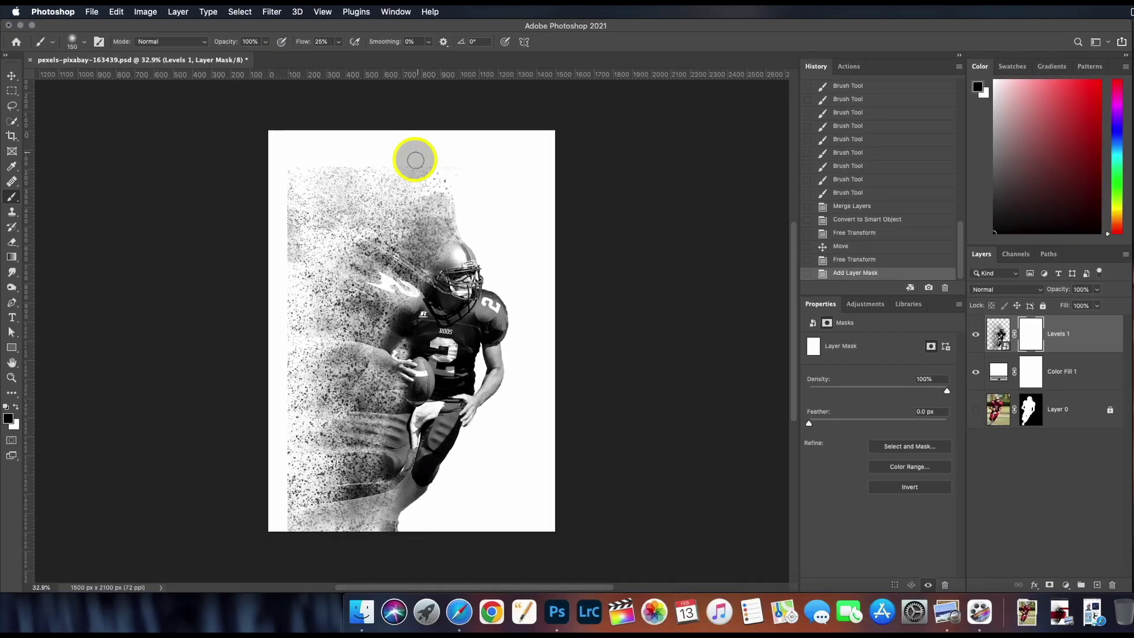
# - Paint on the mask along the upper and left edges of the particle area to fade its straight borders into the white
pyautogui.moveTo(353, 167)
pyautogui.mouseDown()
pyautogui.moveTo(284, 175)
pyautogui.moveTo(284, 256)
pyautogui.moveTo(282, 235)
pyautogui.mouseUp()
pyautogui.moveTo(282, 236)
pyautogui.mouseDown()
pyautogui.moveTo(285, 251)
pyautogui.moveTo(284, 210)
pyautogui.moveTo(282, 251)
pyautogui.mouseUp()
pyautogui.scroll(-3, 286, 250)
pyautogui.moveTo(281, 251); pyautogui.dragTo(284, 396)
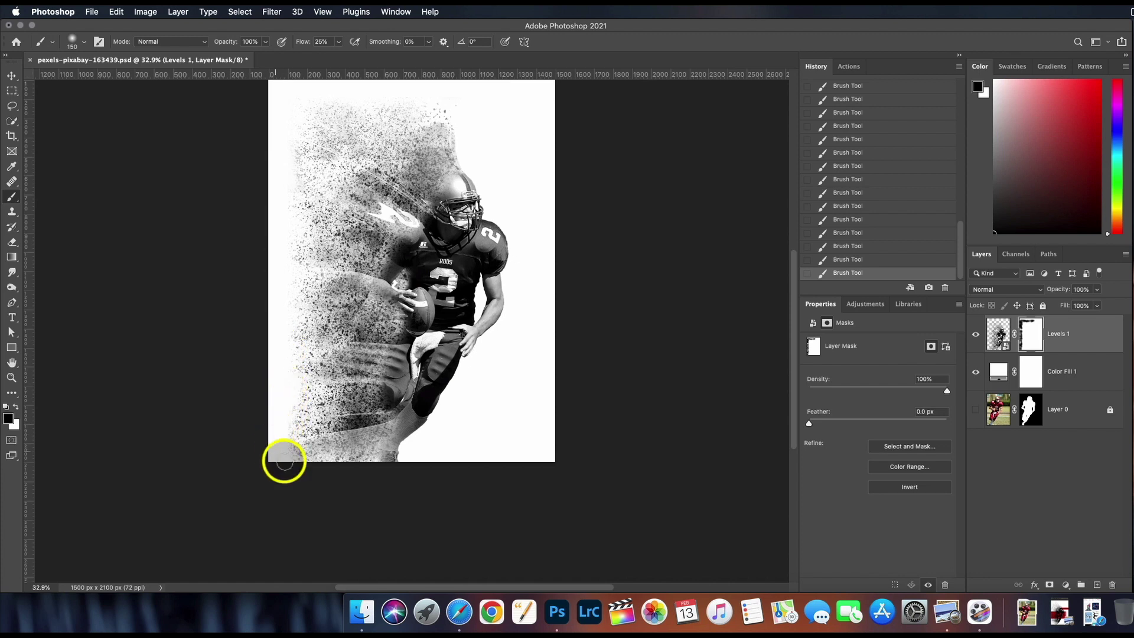
pyautogui.scroll(3, 300, 469)
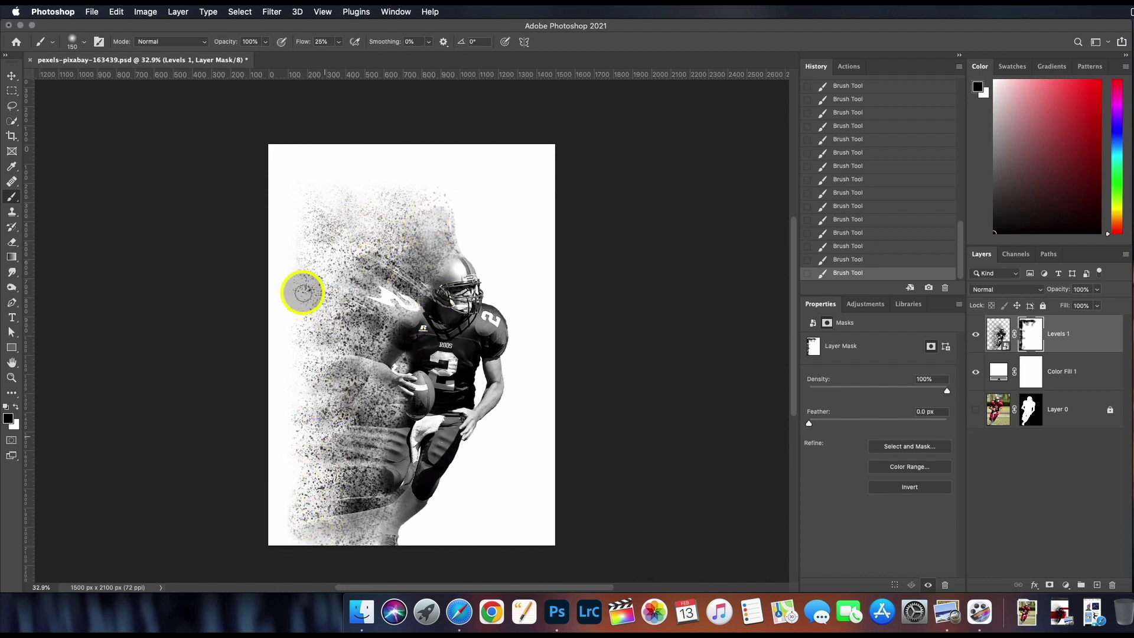
# - Rename the masked Levels 1 smart object layer as Subject
pyautogui.click(11, 76)
pyautogui.click(1063, 334)
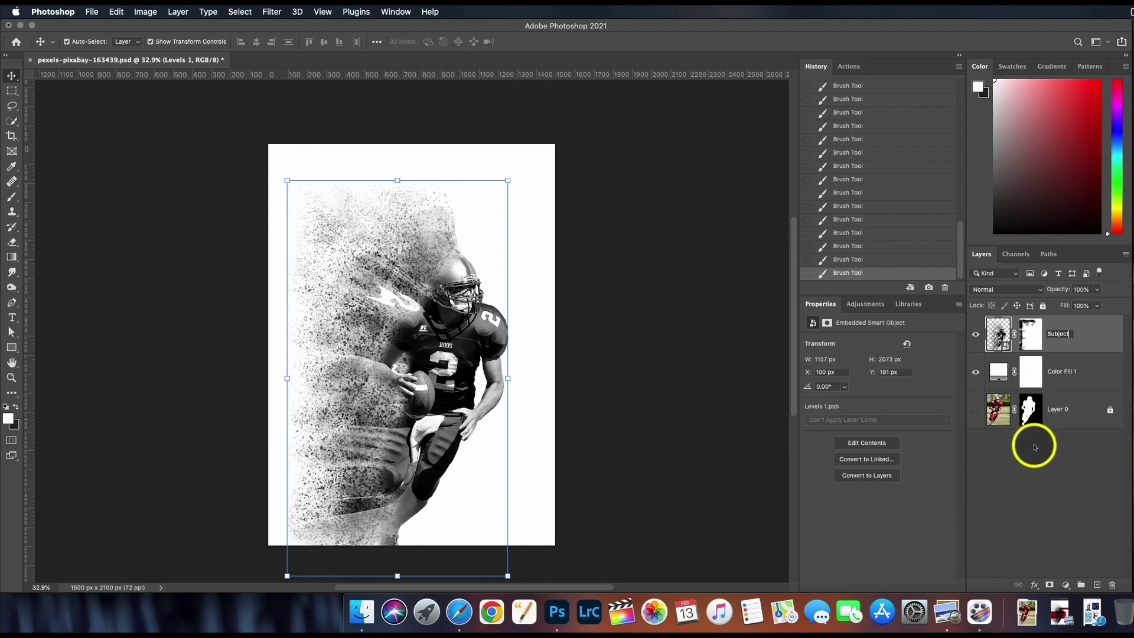
pyautogui.press('Return')
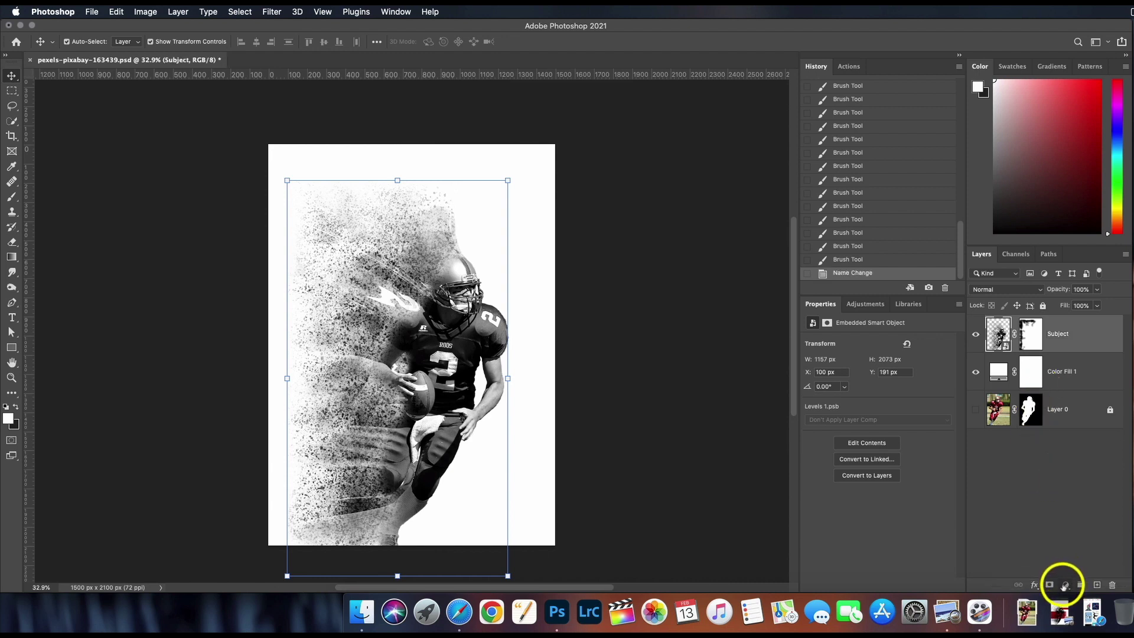
# - Add a Levels adjustment with input values 18, 0.74 and 255, clipped to the Subject layer
pyautogui.click(1064, 585)
pyautogui.click(1113, 410)
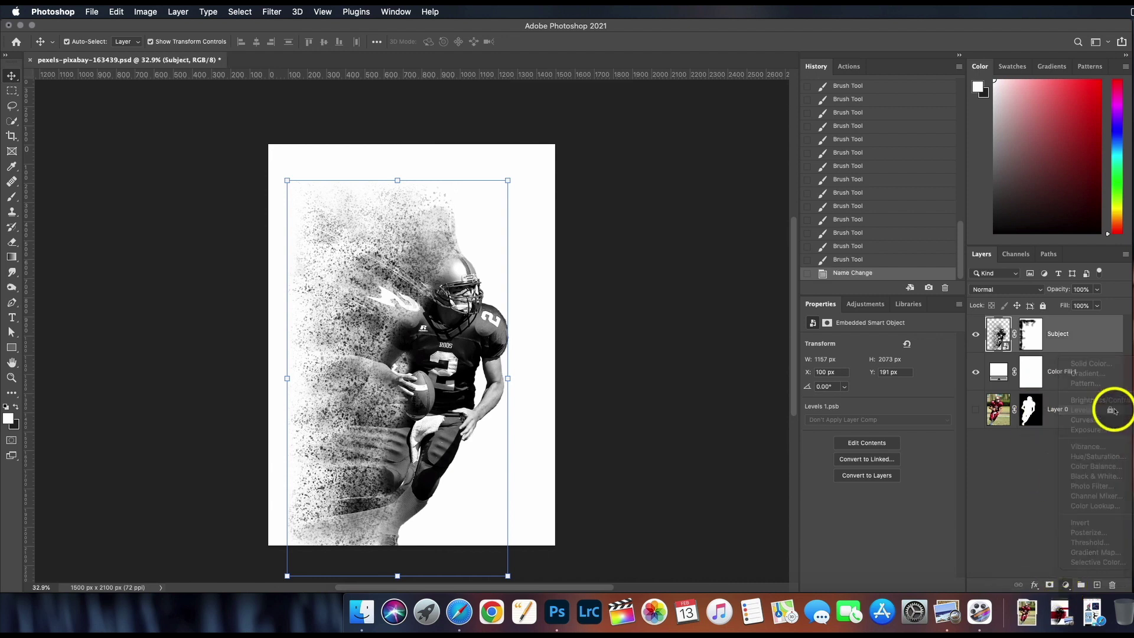
pyautogui.moveTo(948, 427)
pyautogui.mouseDown()
pyautogui.moveTo(933, 428)
pyautogui.moveTo(949, 428)
pyautogui.mouseUp()
pyautogui.moveTo(824, 427)
pyautogui.mouseDown()
pyautogui.moveTo(901, 428)
pyautogui.moveTo(829, 428)
pyautogui.mouseUp()
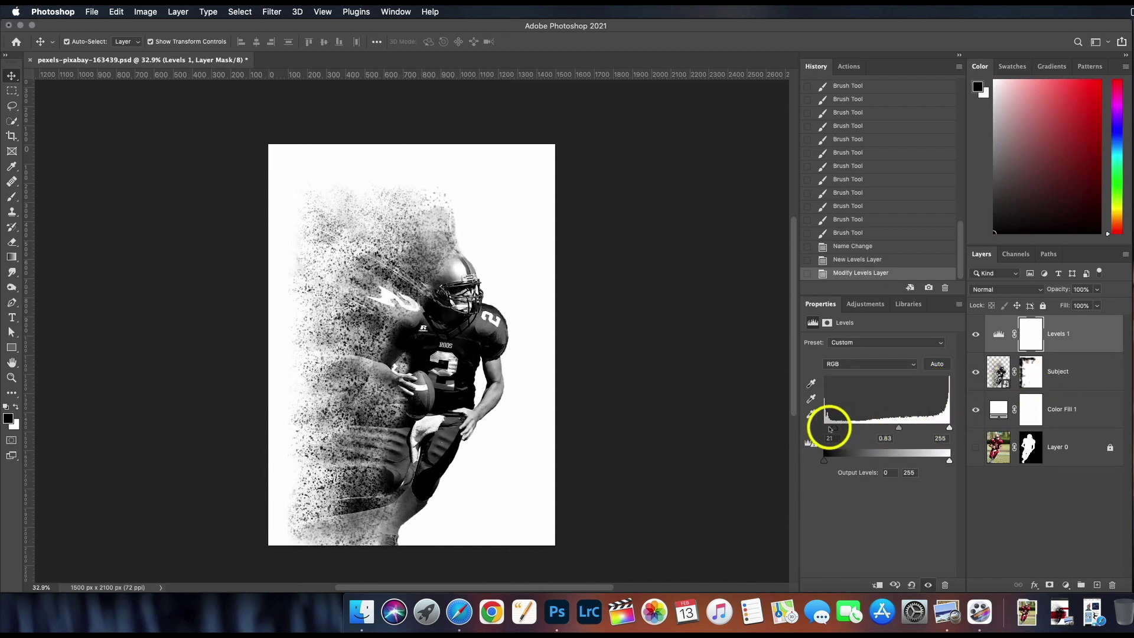
pyautogui.moveTo(898, 428); pyautogui.dragTo(901, 427)
pyautogui.moveTo(829, 428); pyautogui.dragTo(826, 430)
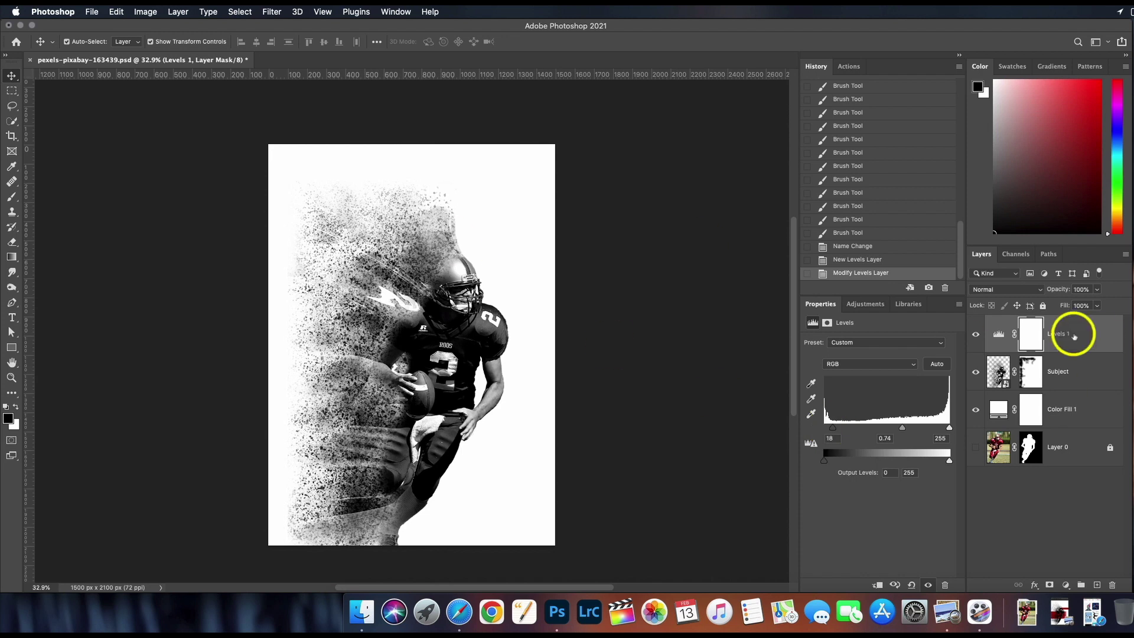
pyautogui.keyDown('alt'); pyautogui.click(1006, 353); pyautogui.keyUp('alt')
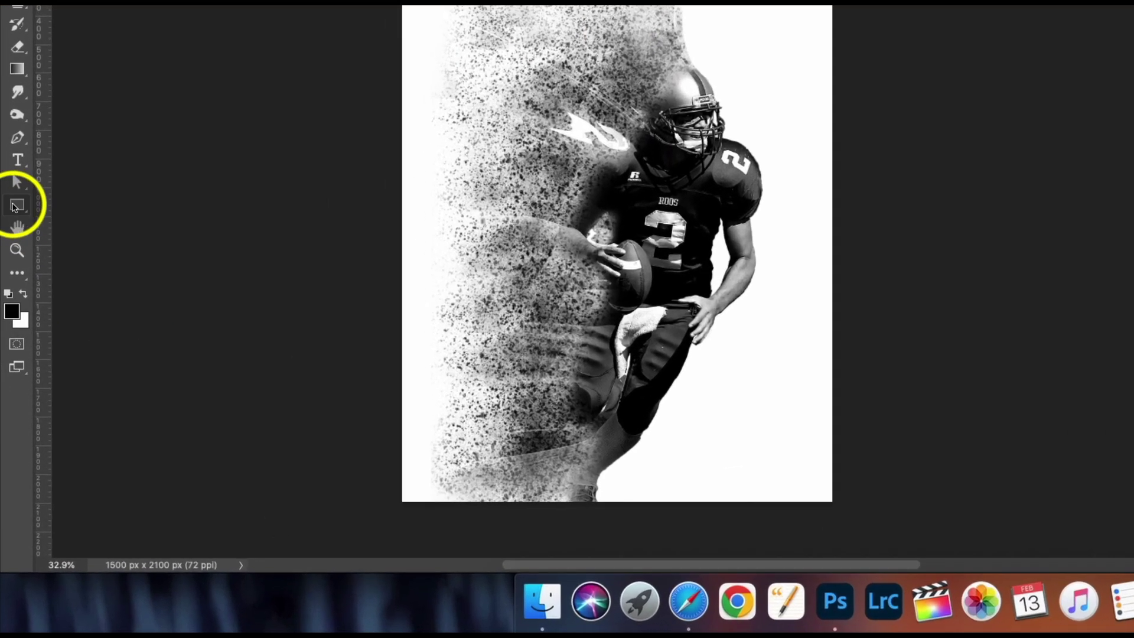
# - Draw a rectangle about 767 × 126 px from the helmet past the poster's right edge and fill it dark red
pyautogui.click(14, 206)
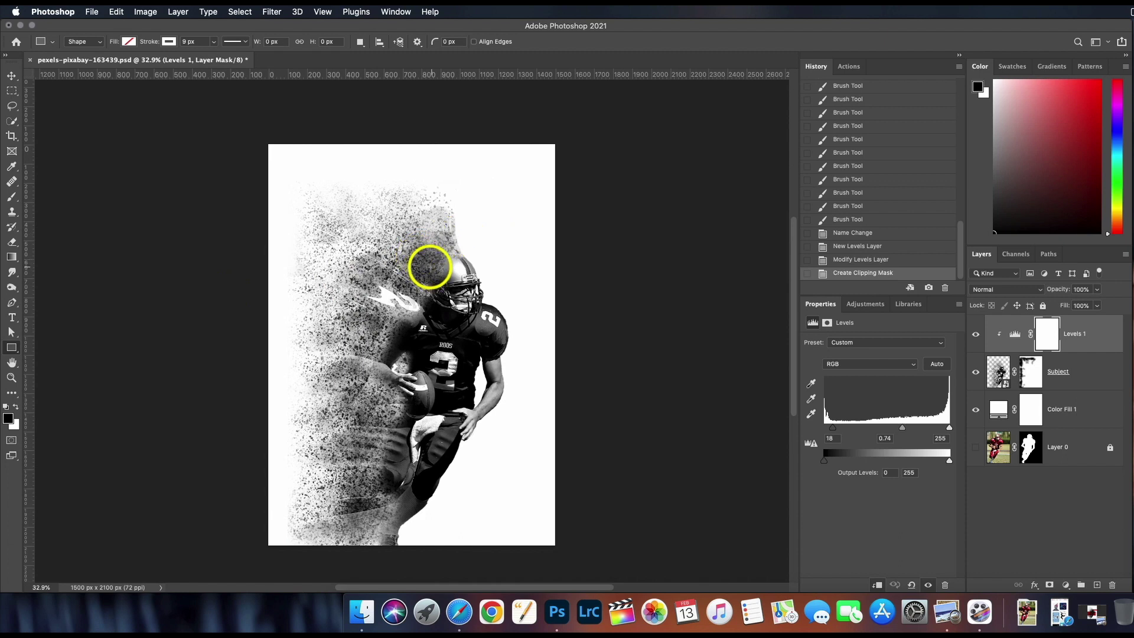
pyautogui.moveTo(436, 275); pyautogui.dragTo(582, 299)
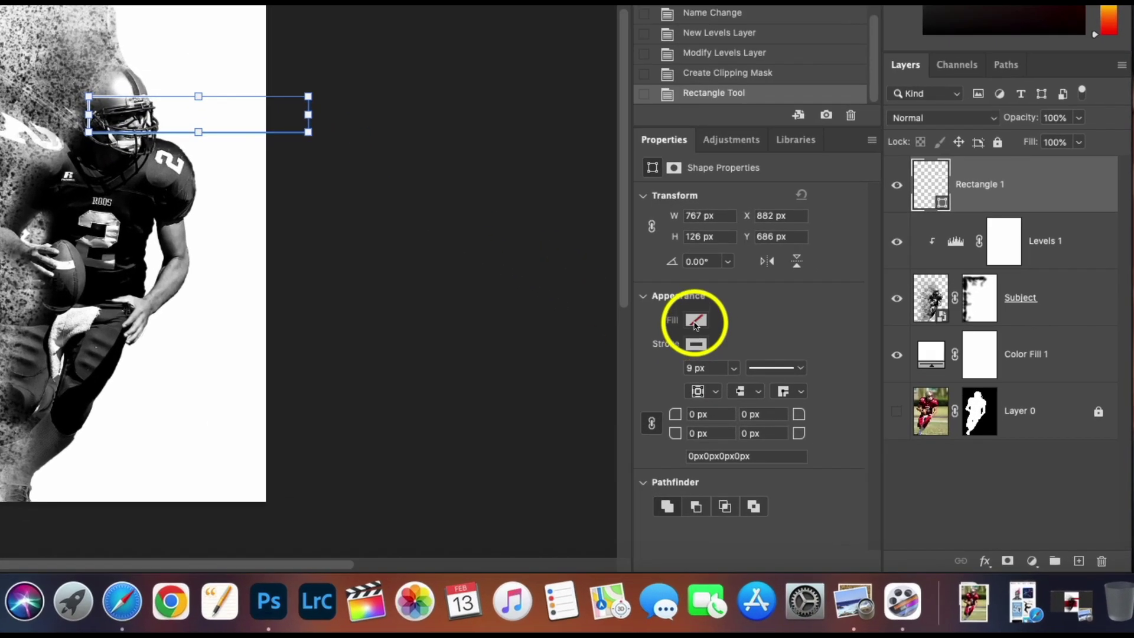
pyautogui.click(695, 321)
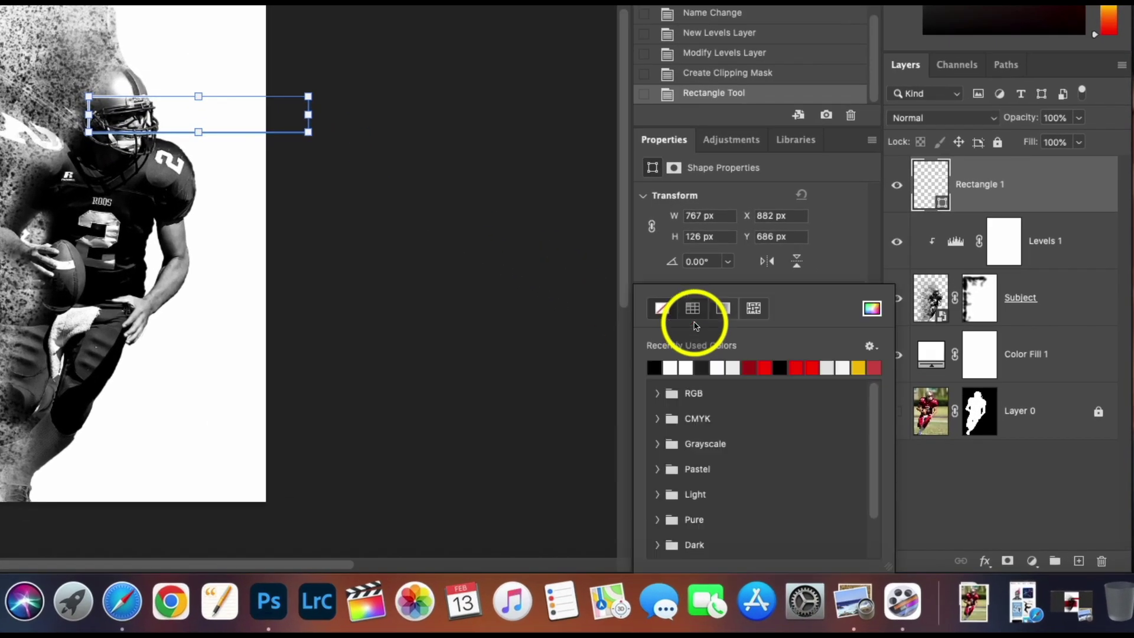
pyautogui.click(749, 368)
pyautogui.click(838, 272)
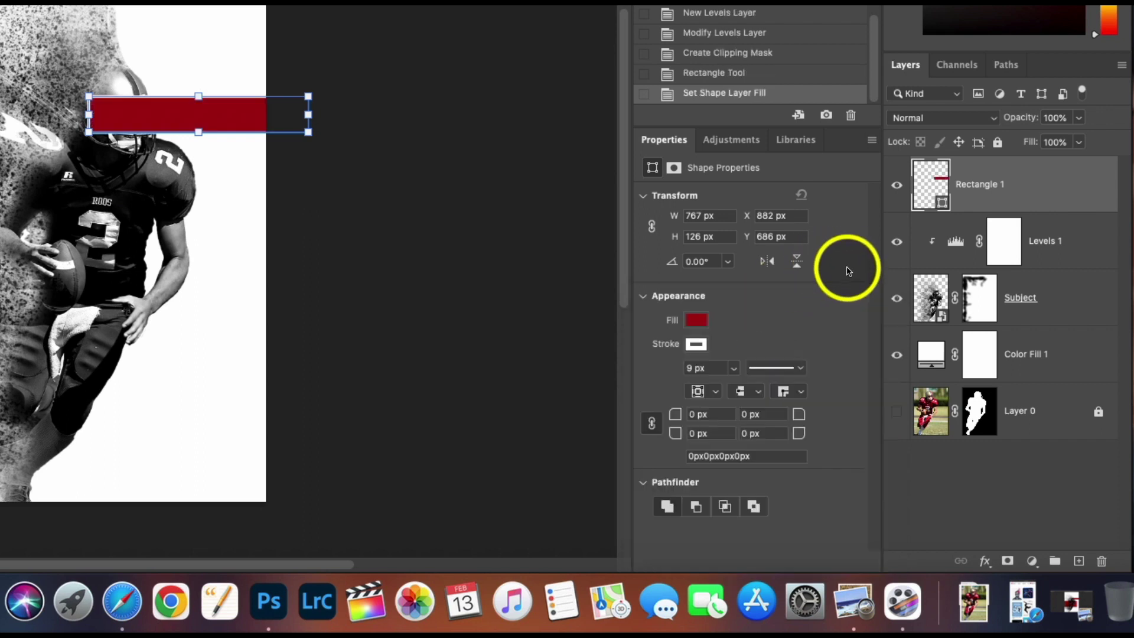
# - Remove the red rectangle's stroke and set its layer blend mode to Multiply
pyautogui.click(695, 344)
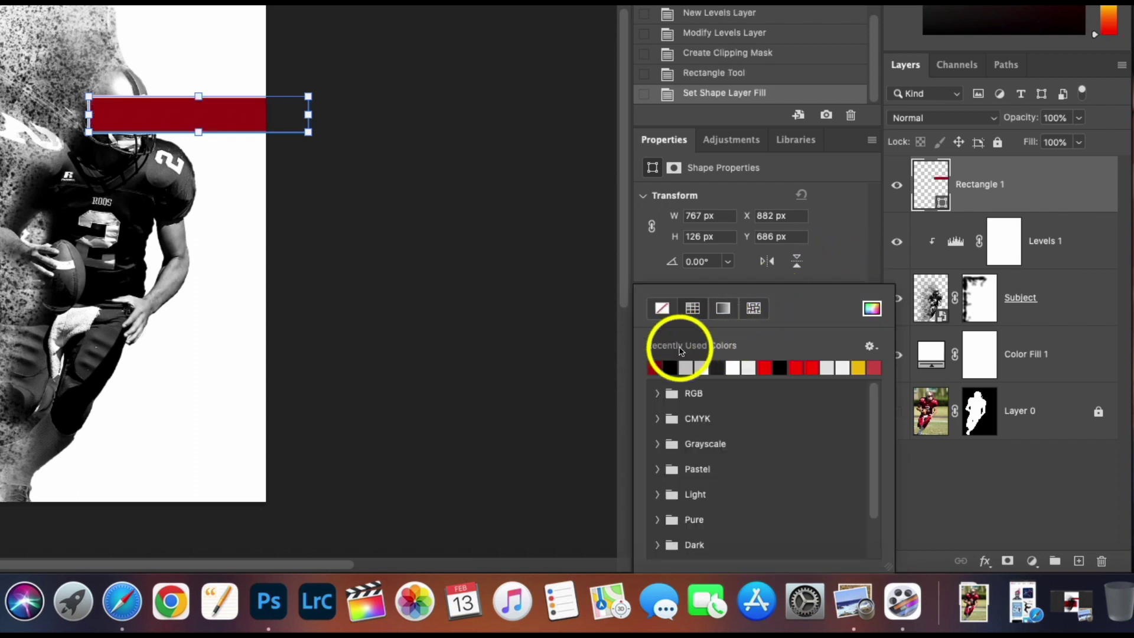
pyautogui.click(662, 307)
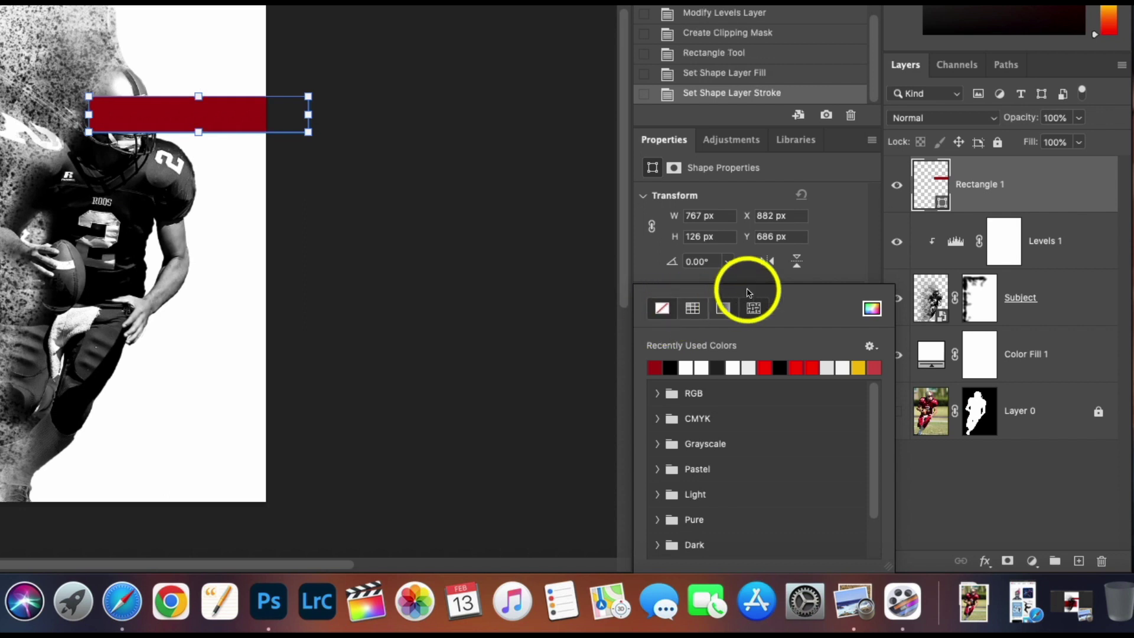
pyautogui.click(834, 263)
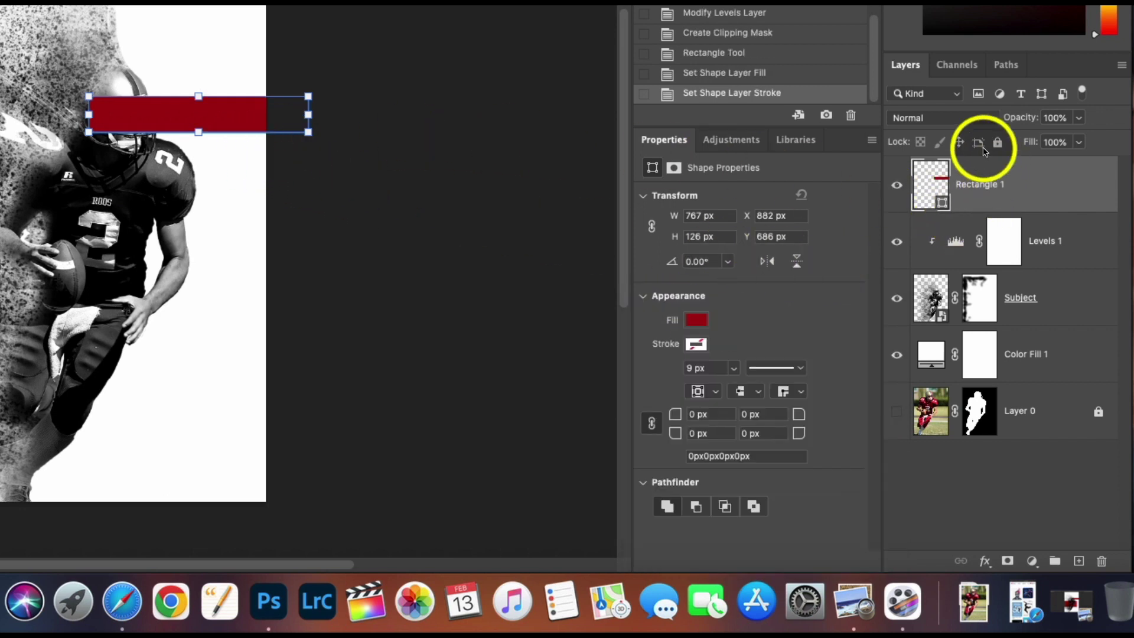
pyautogui.click(985, 123)
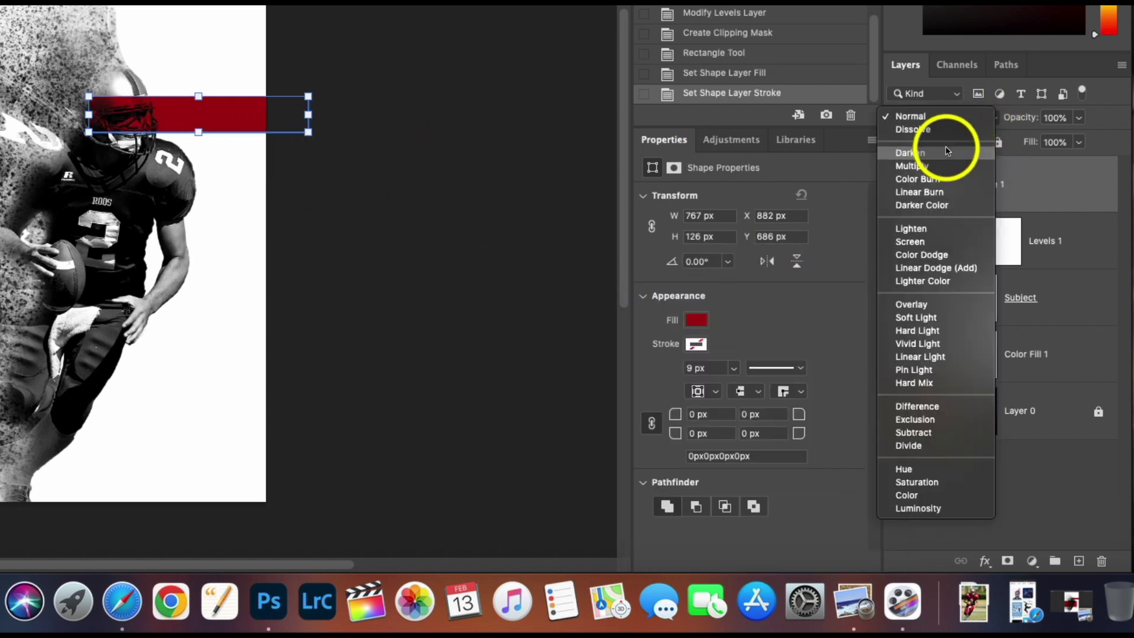
pyautogui.click(941, 172)
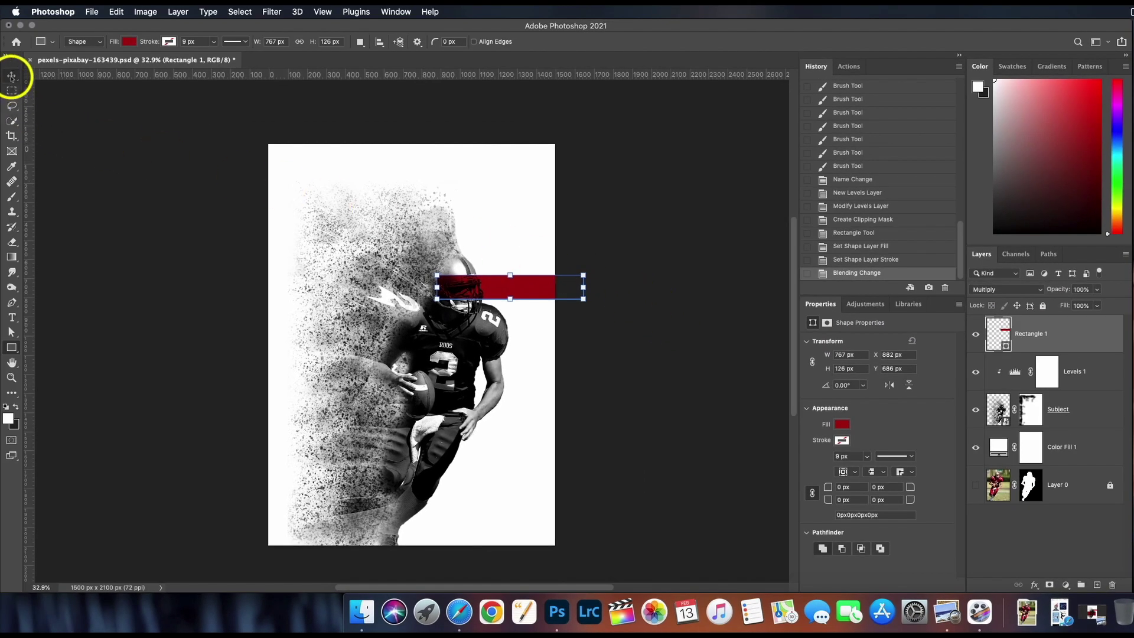
# - Move the red rectangle about 16 px right and 16 px down over the helmet, leaving it deselected
pyautogui.click(11, 77)
pyautogui.click(691, 329)
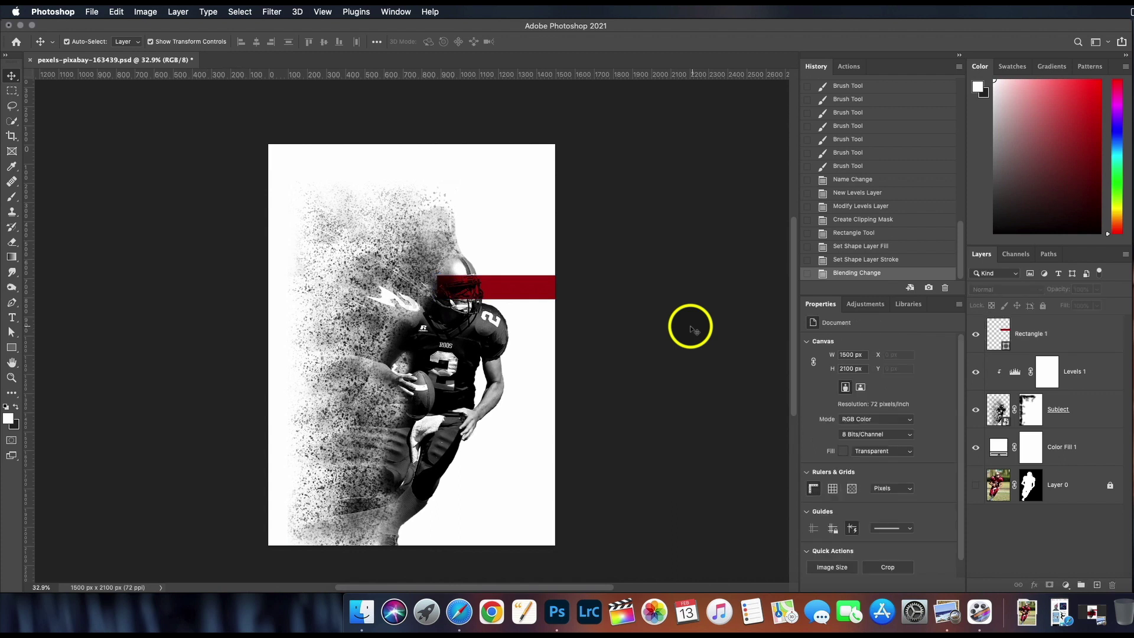
pyautogui.click(528, 296)
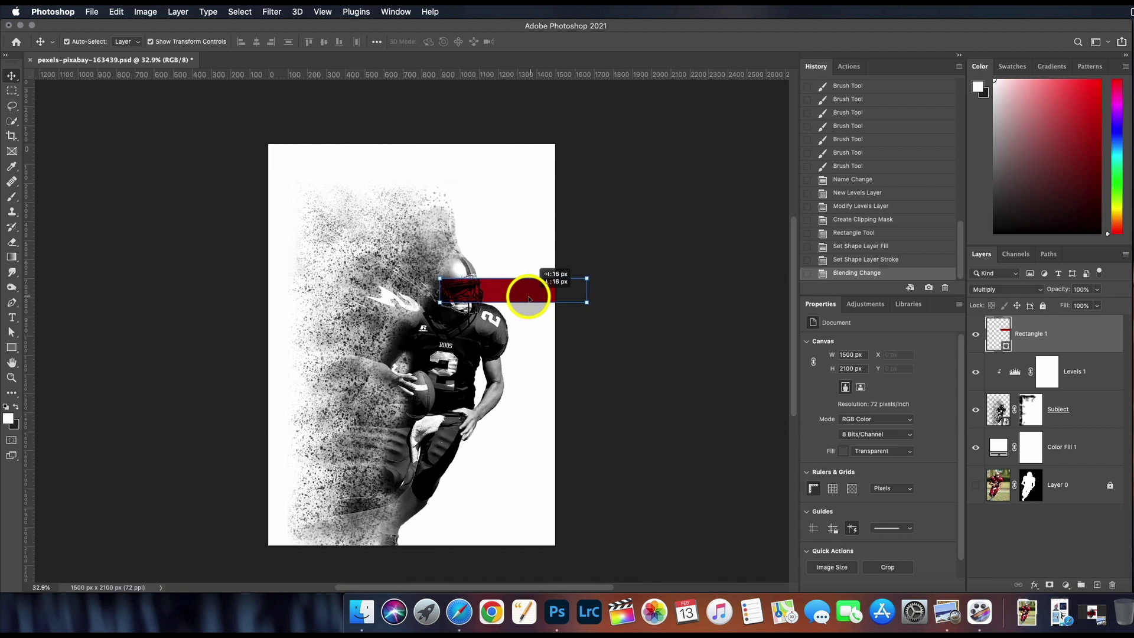
pyautogui.moveTo(529, 298); pyautogui.dragTo(519, 295)
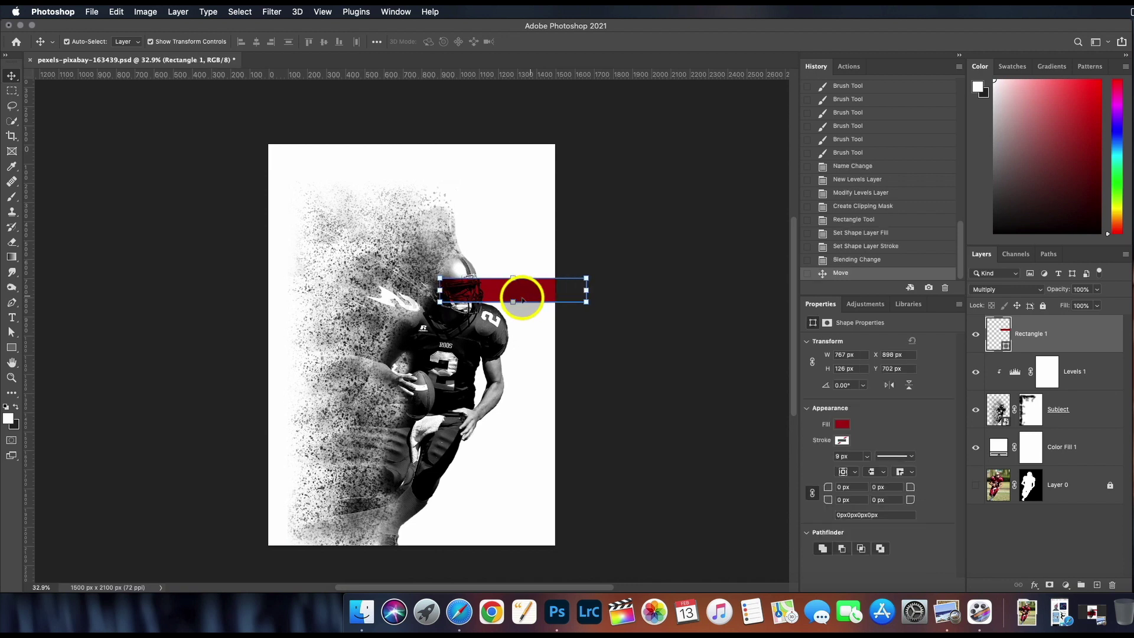
pyautogui.click(658, 343)
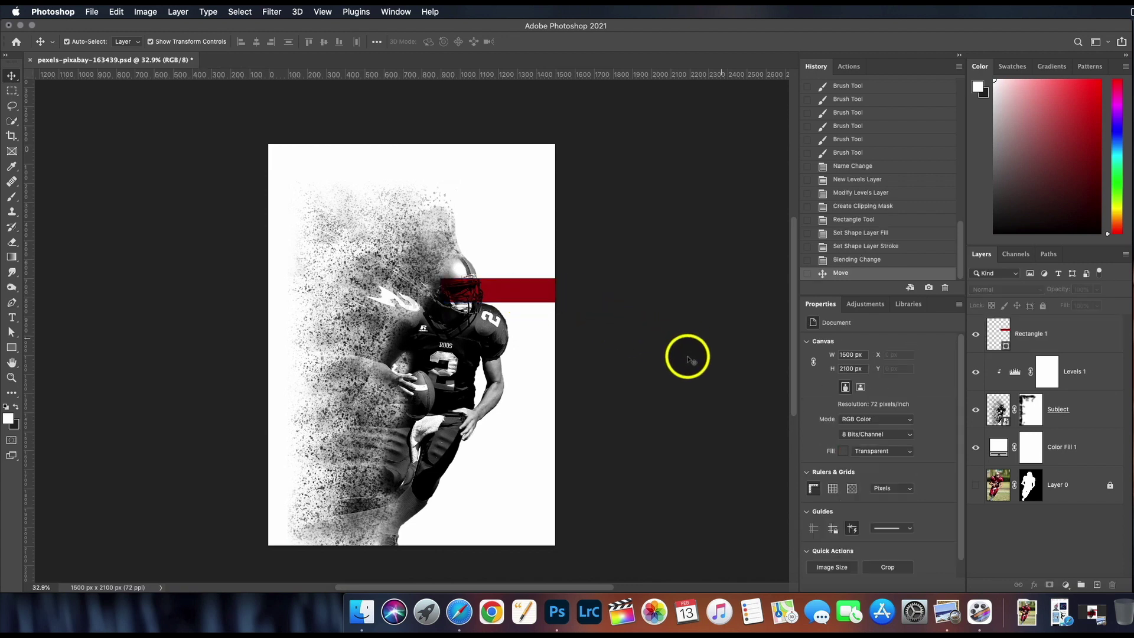
# - Duplicate the red bar and scale the copy to about 1446 × 573 px across the player's lower body, leaving it deselected
pyautogui.click(514, 292)
pyautogui.moveTo(514, 291); pyautogui.dragTo(473, 399)
pyautogui.moveTo(383, 397); pyautogui.dragTo(415, 466)
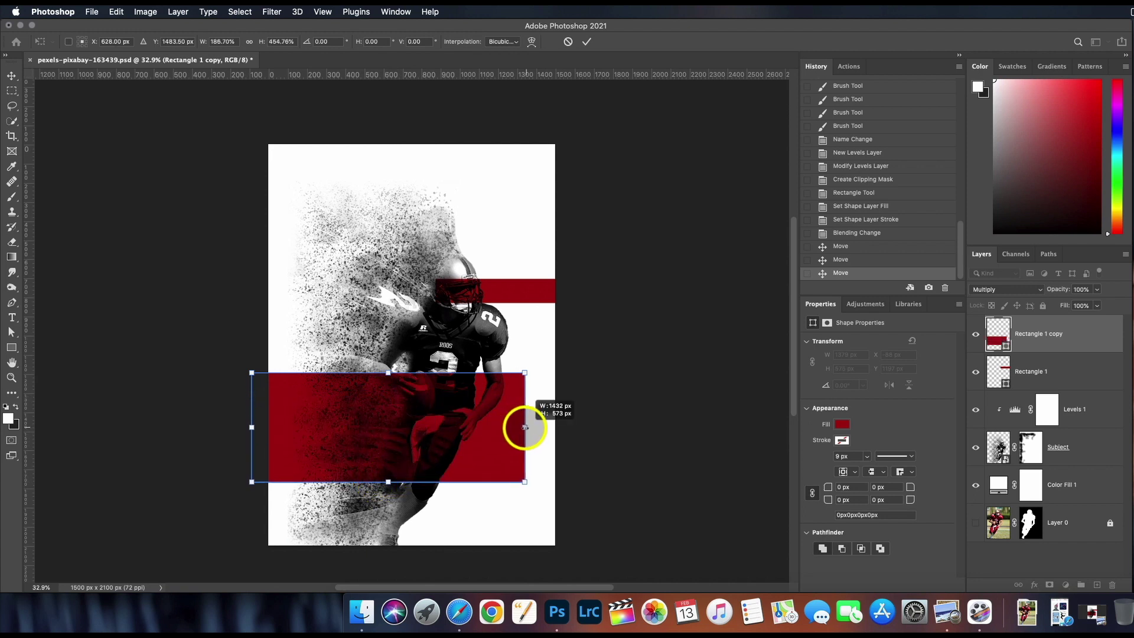
pyautogui.moveTo(525, 427); pyautogui.dragTo(526, 427)
pyautogui.press('Return')
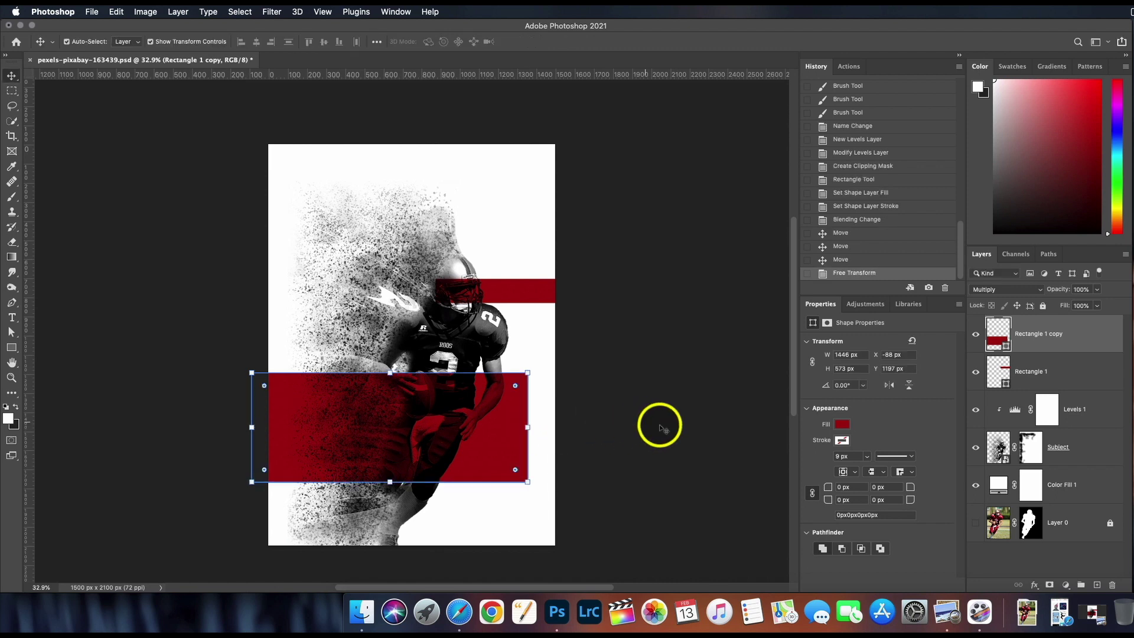
pyautogui.click(608, 382)
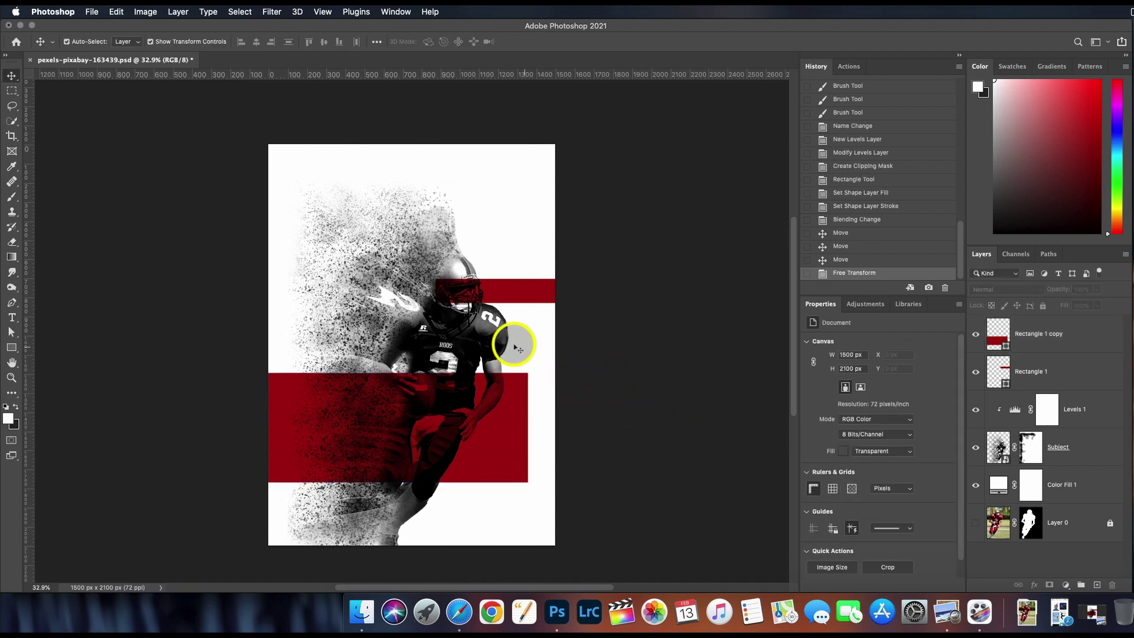
# - Move the Subject layer left to X 0 px and narrow the large red rectangle from its right side to about 1398 px wide
pyautogui.moveTo(470, 336); pyautogui.dragTo(454, 335)
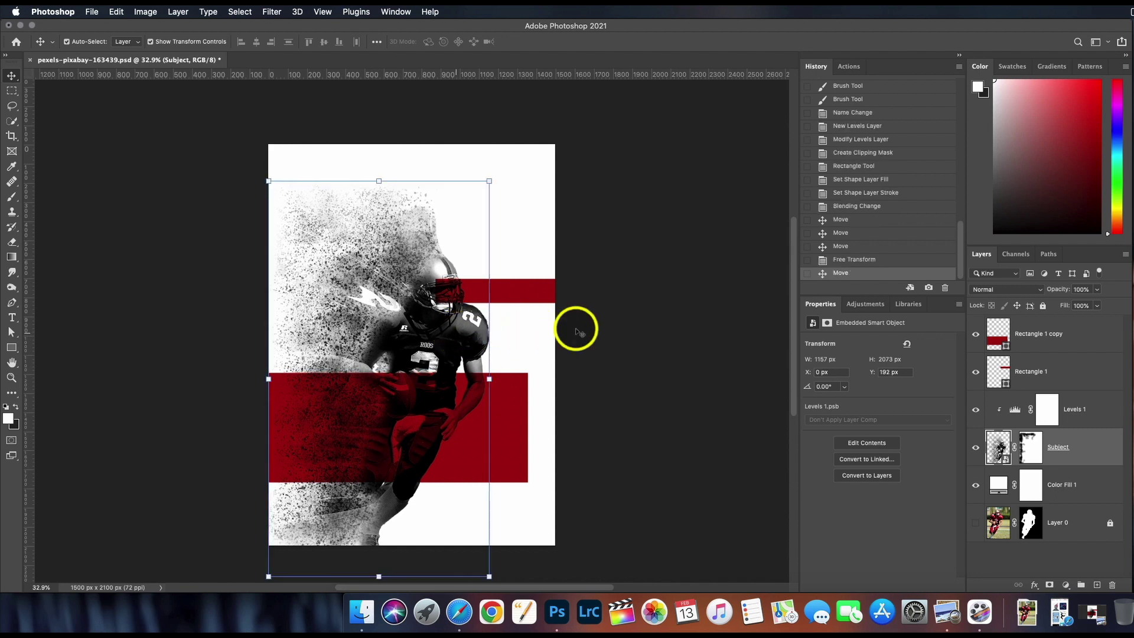
pyautogui.click(481, 395)
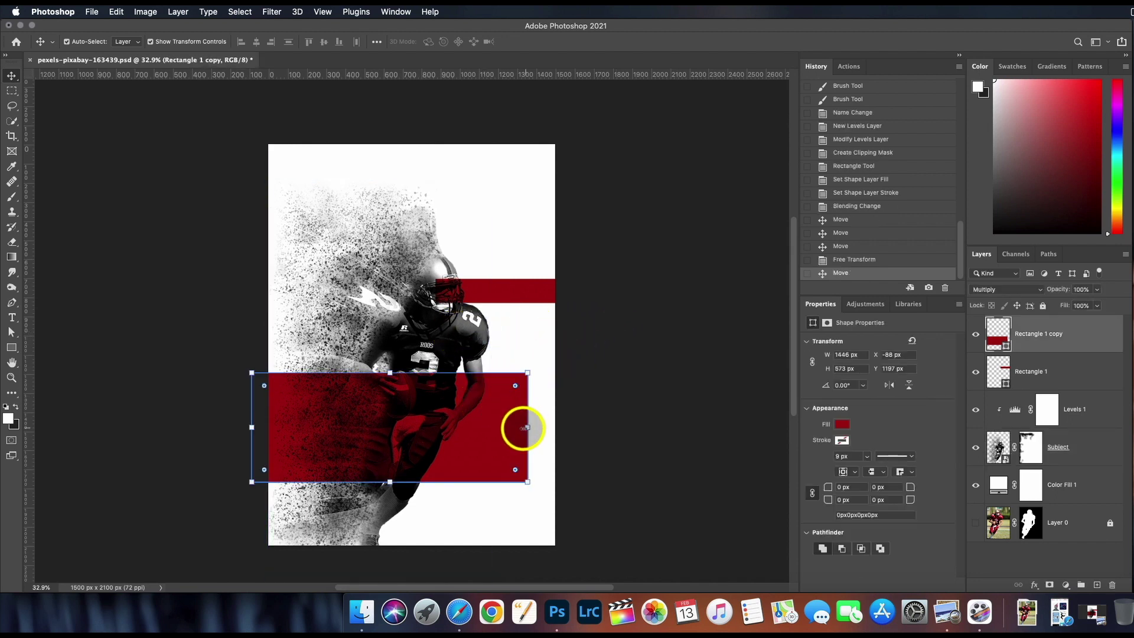
pyautogui.moveTo(523, 427); pyautogui.dragTo(517, 427)
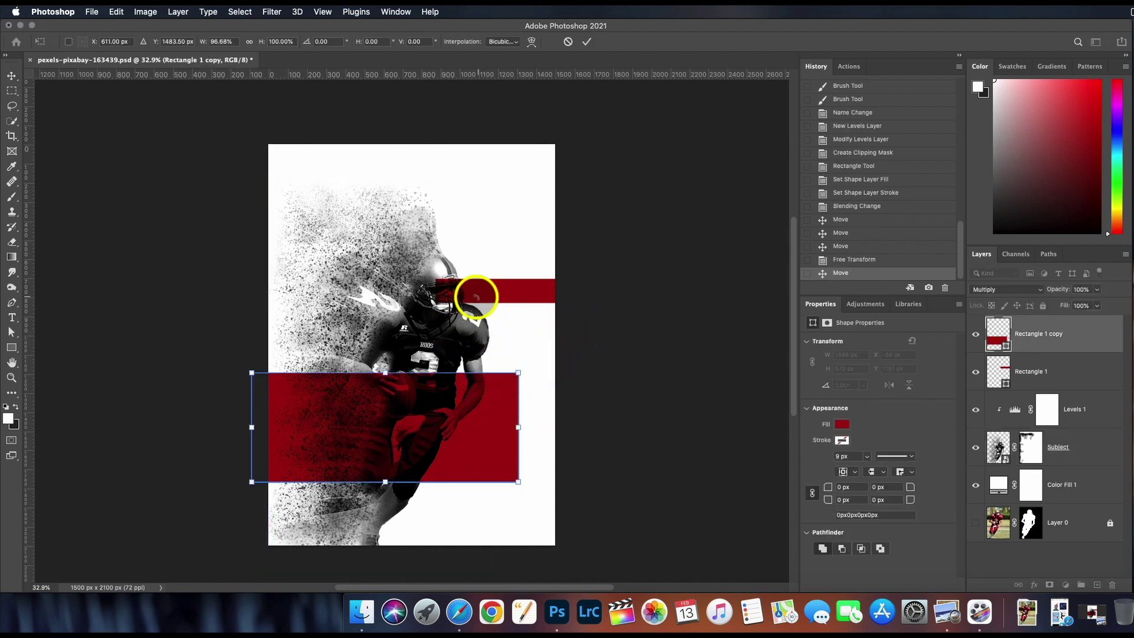
pyautogui.press('Return')
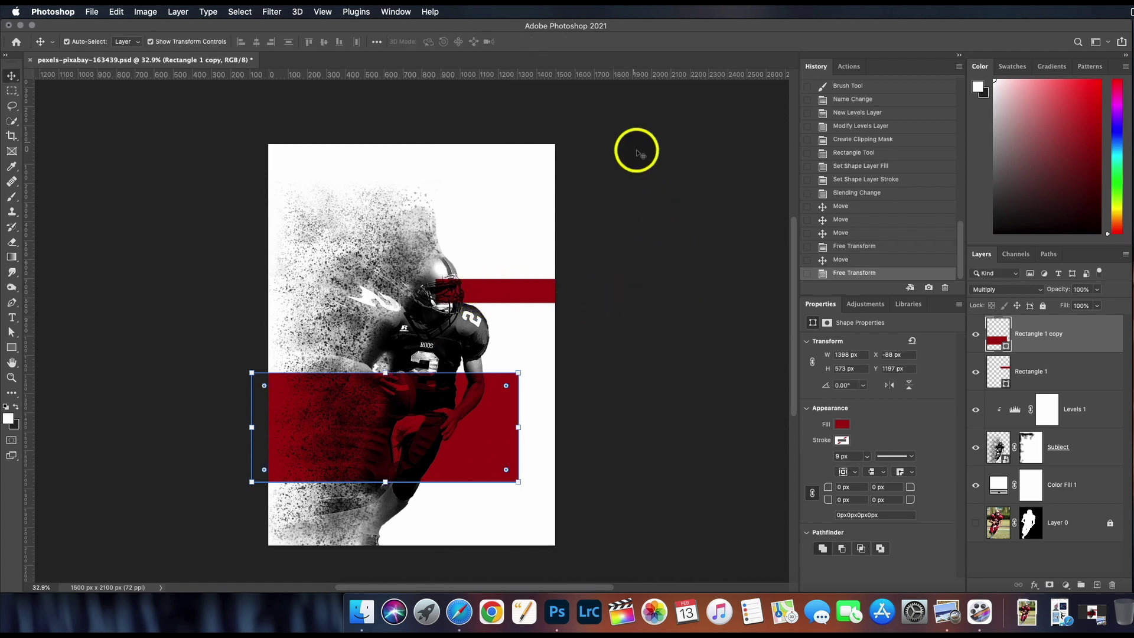
# - Extend the upper red bar leftward across the helmet to about 854 px wide, leaving it deselected
pyautogui.click(496, 294)
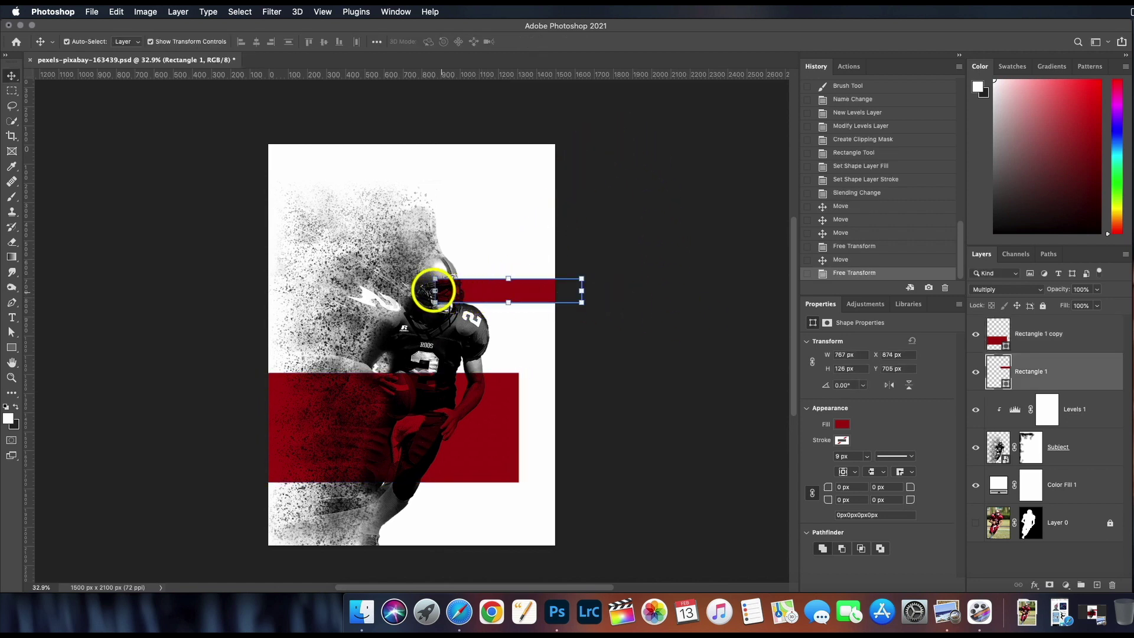
pyautogui.moveTo(436, 290); pyautogui.dragTo(420, 291)
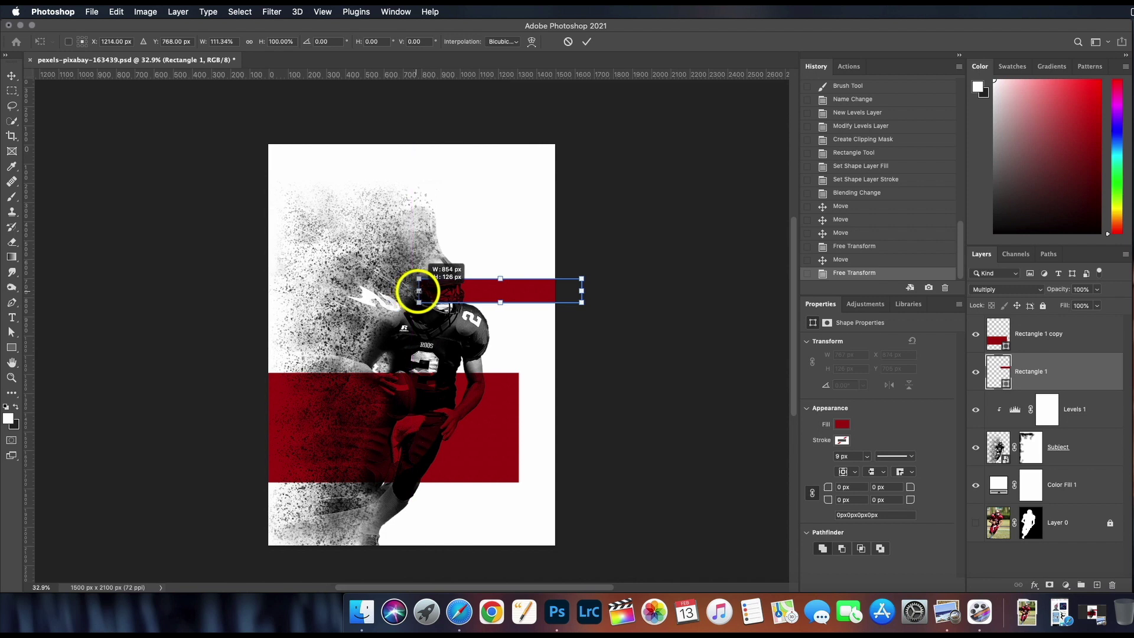
pyautogui.moveTo(418, 291); pyautogui.dragTo(418, 291)
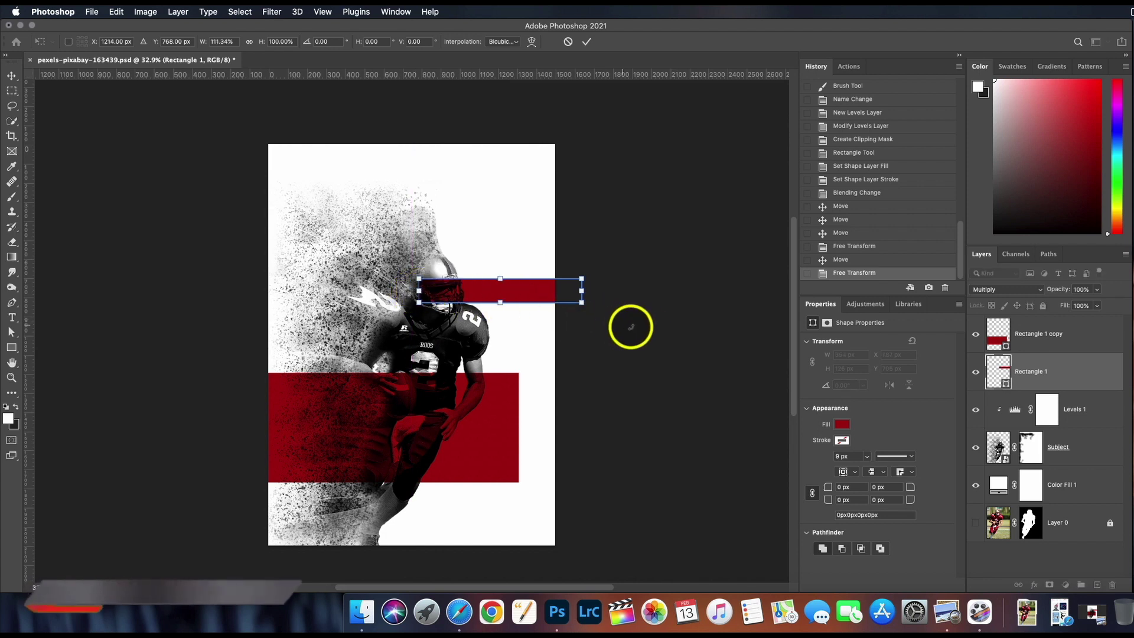
pyautogui.click(588, 42)
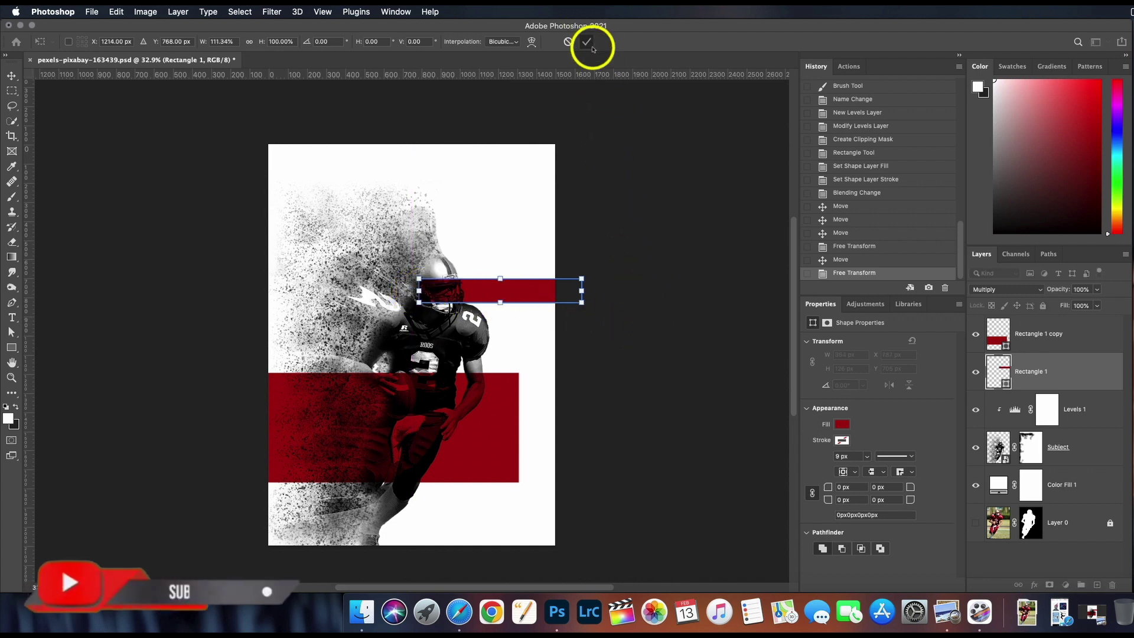
pyautogui.click(653, 325)
# - Add the black text "NEVER GIVE UP" in Montserrat ExtraBold, 38.47 pt, above the player on the particle area
pyautogui.scroll(-3, 636, 332)
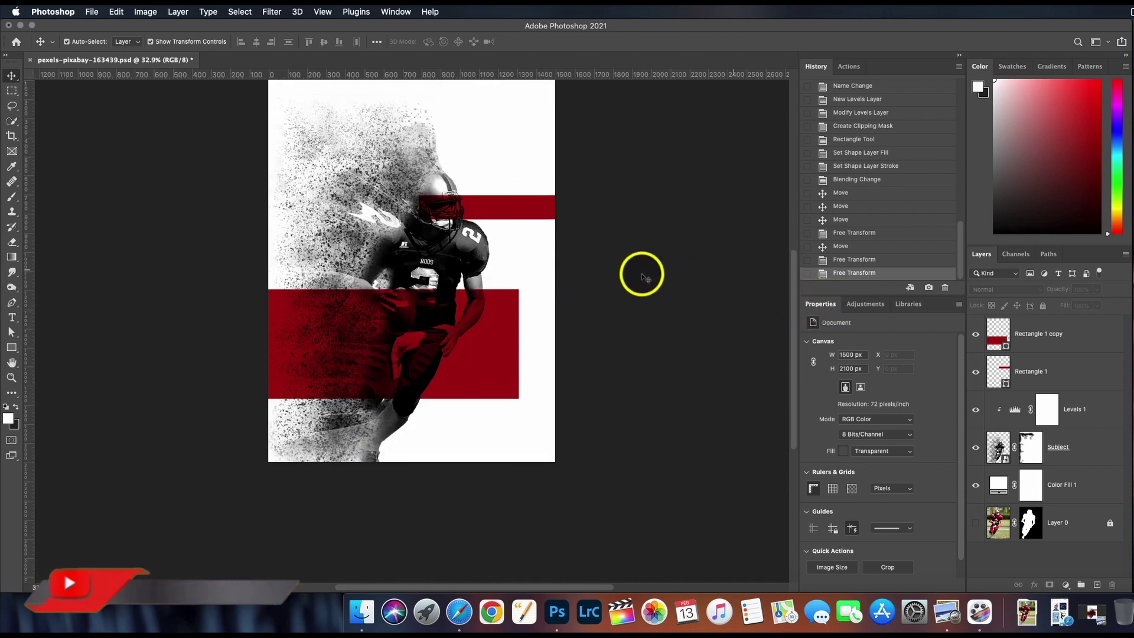
pyautogui.click(12, 318)
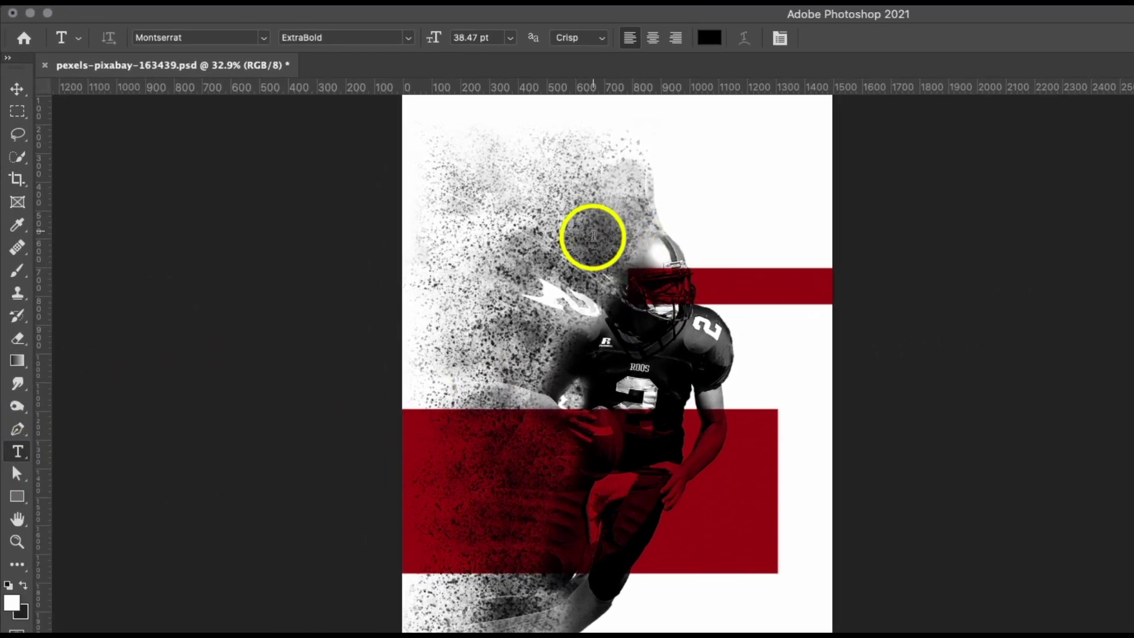
pyautogui.click(505, 189)
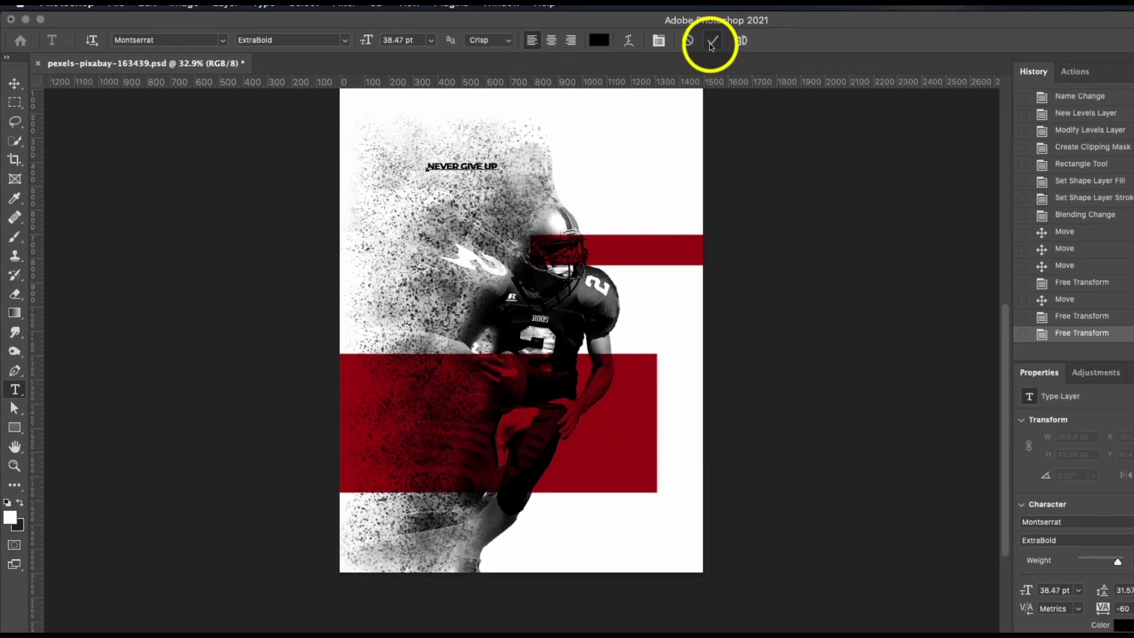
pyautogui.click(711, 43)
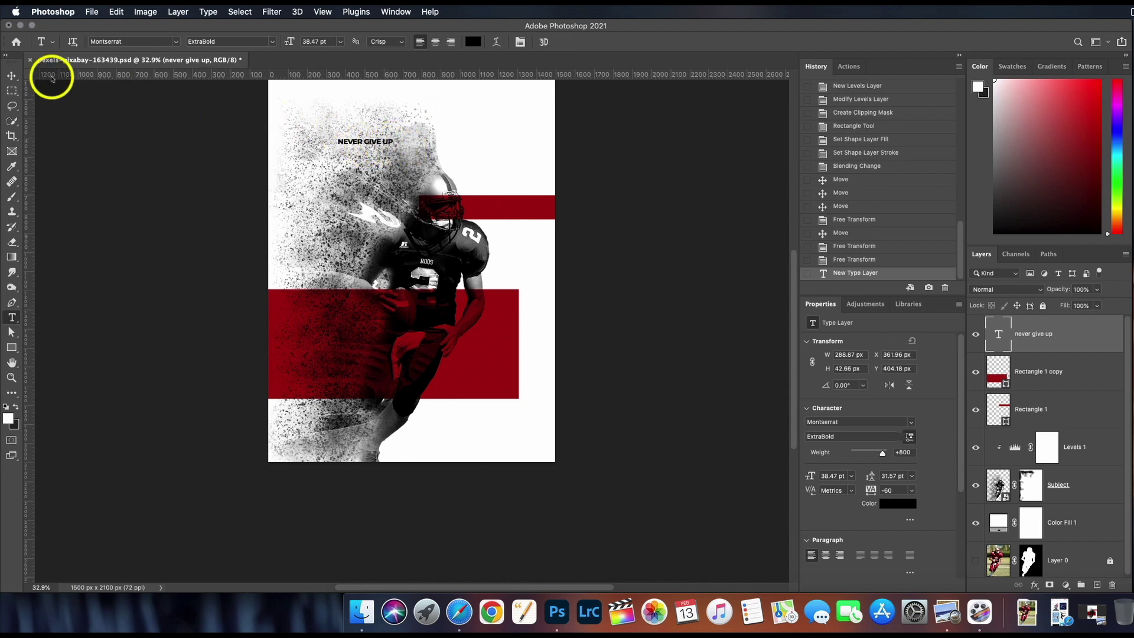
# - Move the "NEVER GIVE UP" text onto the right end of the large red rectangle and color it white
pyautogui.click(11, 77)
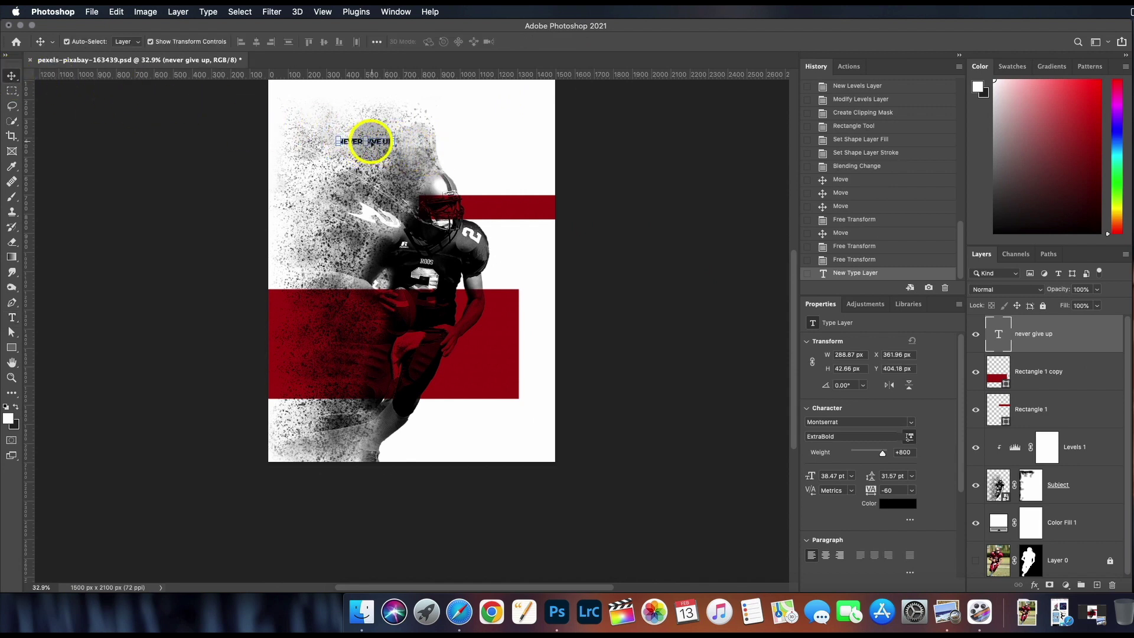
pyautogui.moveTo(370, 141); pyautogui.dragTo(500, 347)
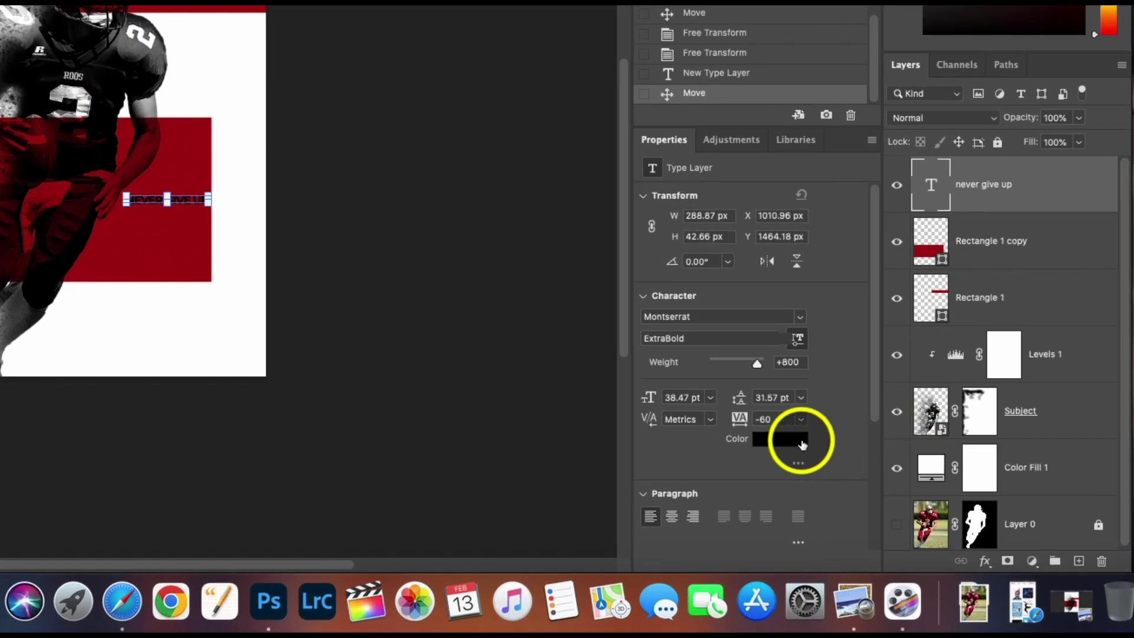
pyautogui.click(802, 444)
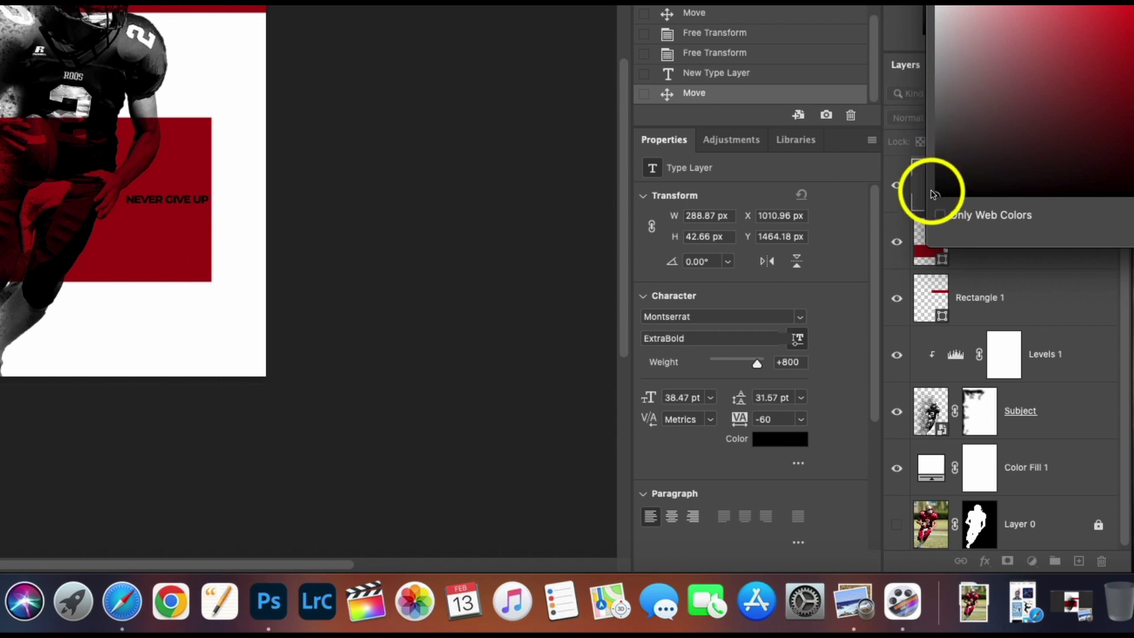
pyautogui.moveTo(943, 196); pyautogui.dragTo(912, 5)
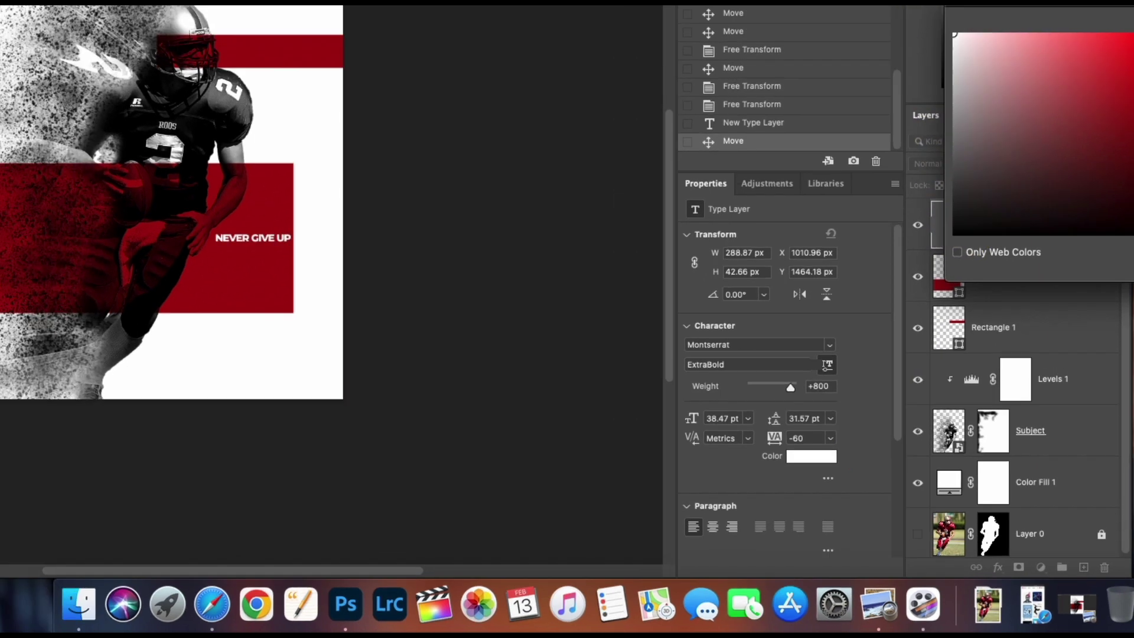
pyautogui.press('Return')
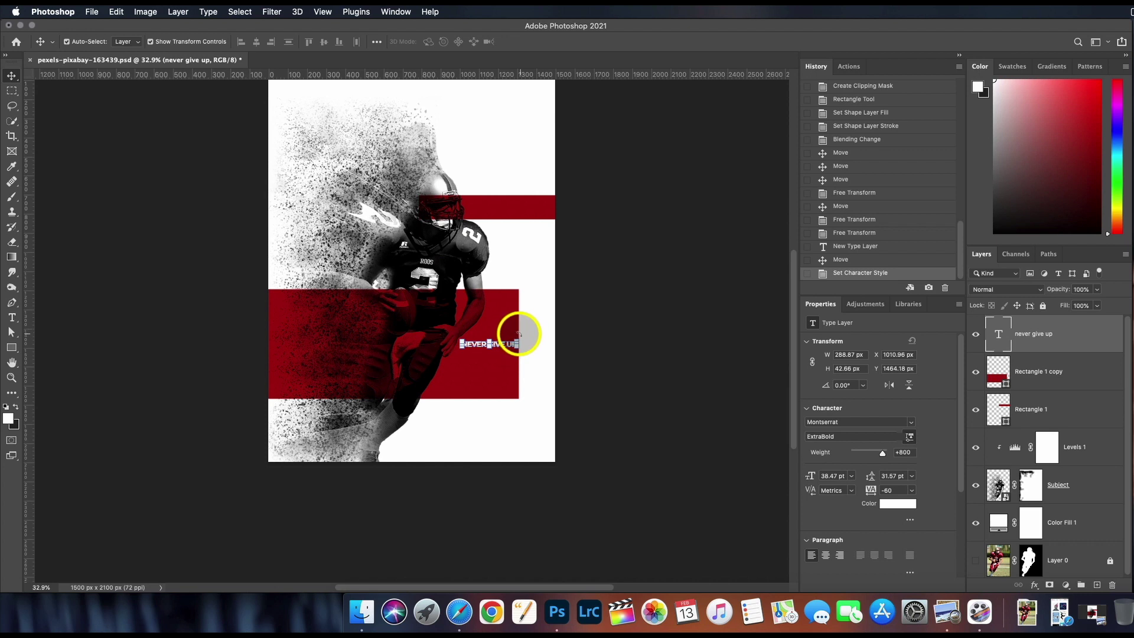
# - Rotate the text 90° and enlarge it to about 85 × 578 px along the large red rectangle's right edge
pyautogui.moveTo(519, 334); pyautogui.dragTo(514, 408)
pyautogui.moveTo(492, 318); pyautogui.dragTo(514, 302)
pyautogui.moveTo(484, 373); pyautogui.dragTo(448, 393)
pyautogui.moveTo(490, 305); pyautogui.dragTo(514, 329)
pyautogui.press('Return')
pyautogui.click(670, 373)
# - Set the "NEVER GIVE UP" text to Bold Italic and scale it to about 560 px tall within the red rectangle
pyautogui.scroll(2, 631, 392)
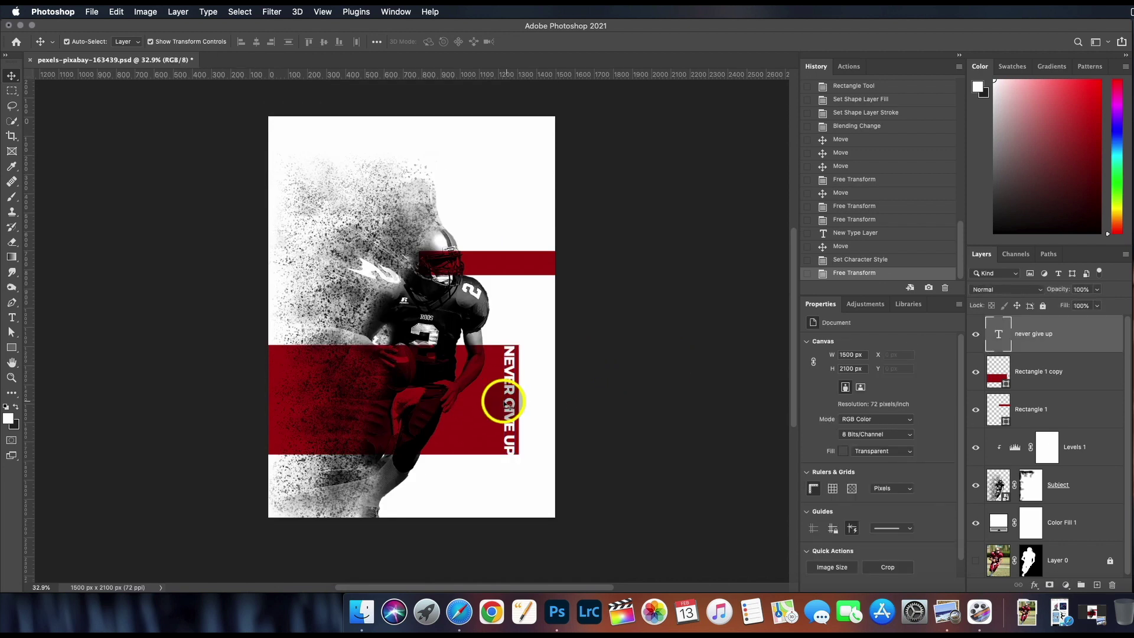
pyautogui.click(503, 401)
pyautogui.click(899, 436)
pyautogui.doubleClick(506, 384)
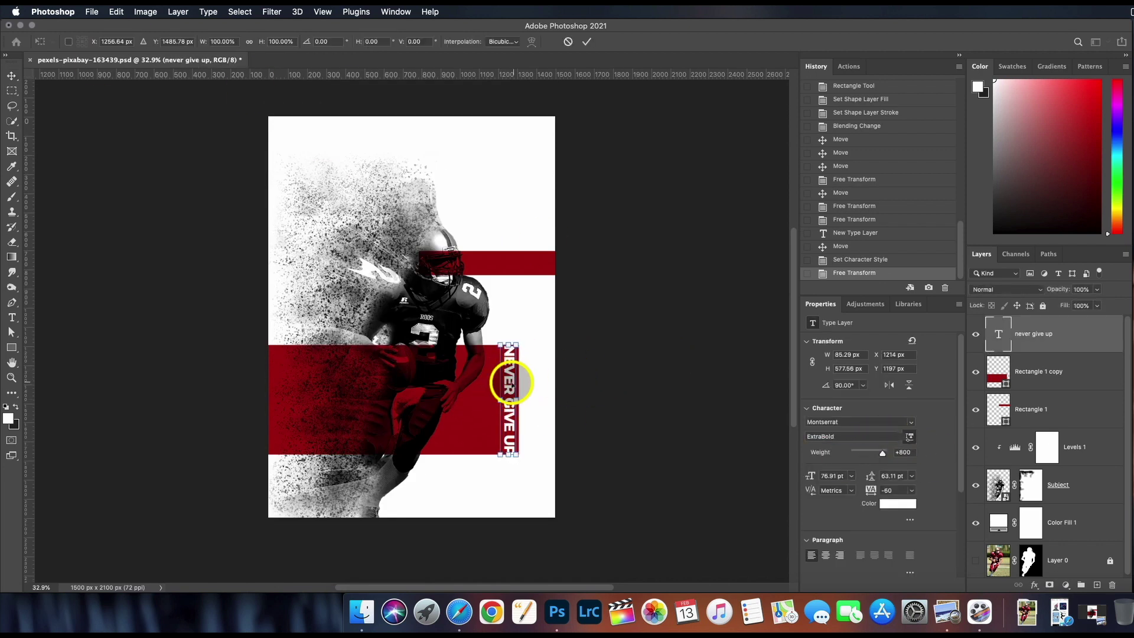
pyautogui.click(253, 42)
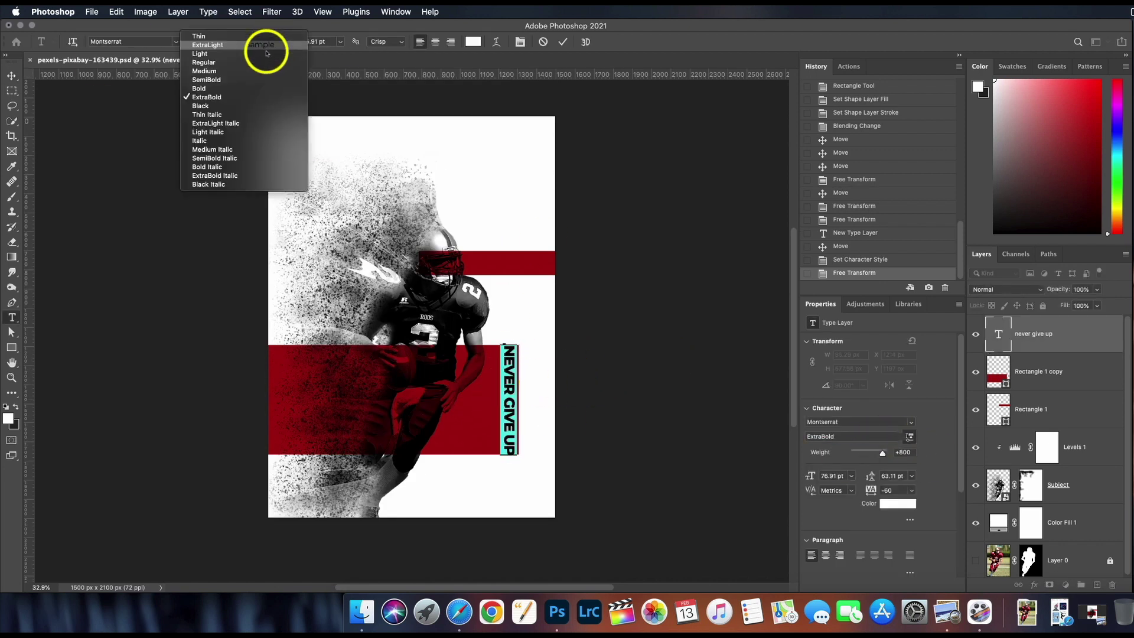
pyautogui.click(243, 167)
pyautogui.click(563, 41)
pyautogui.press('v')
pyautogui.moveTo(509, 454); pyautogui.dragTo(512, 423)
pyautogui.click(586, 42)
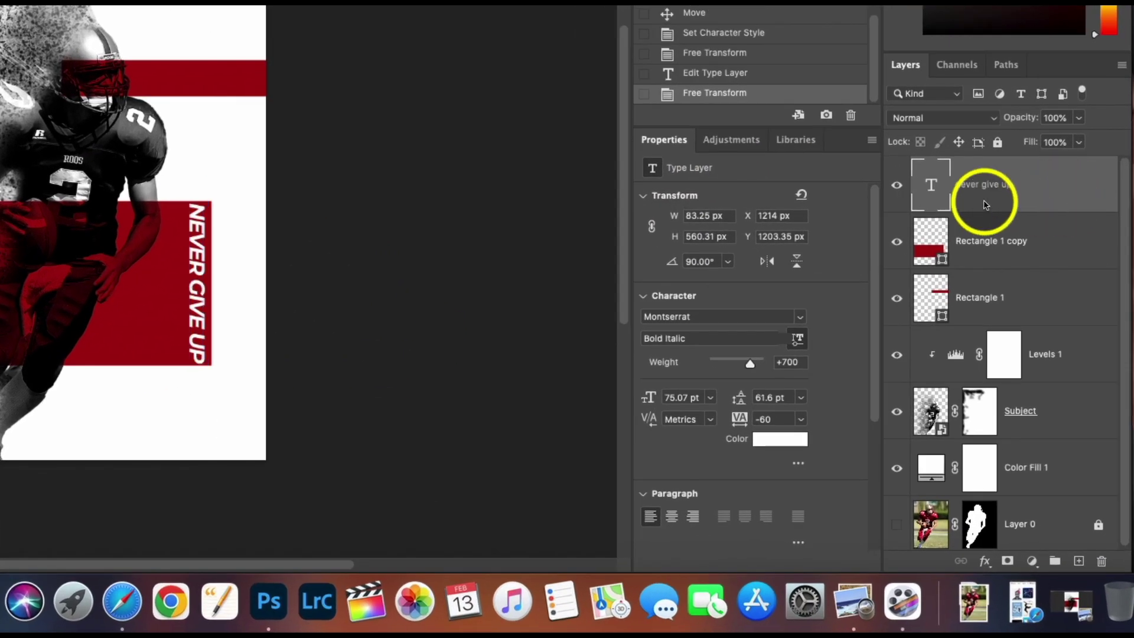
# - Give the "NEVER GIVE UP" text a 3 px white inside stroke and 0% fill opacity, leaving it deselected
pyautogui.doubleClick(984, 196)
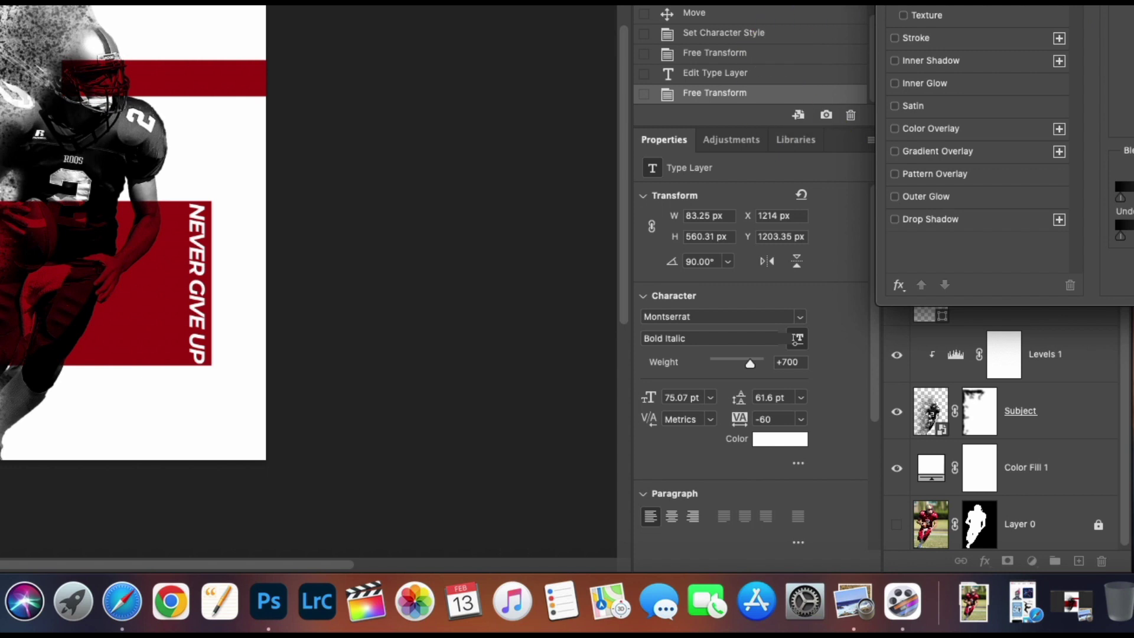
pyautogui.moveTo(1133, 6); pyautogui.dragTo(774, 9)
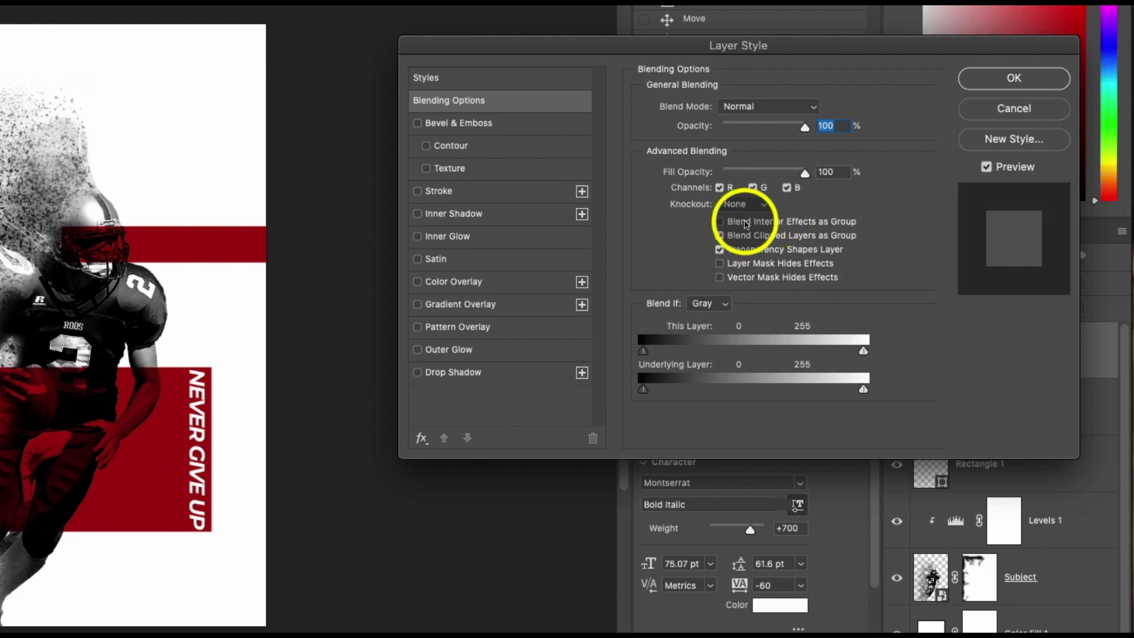
pyautogui.click(417, 192)
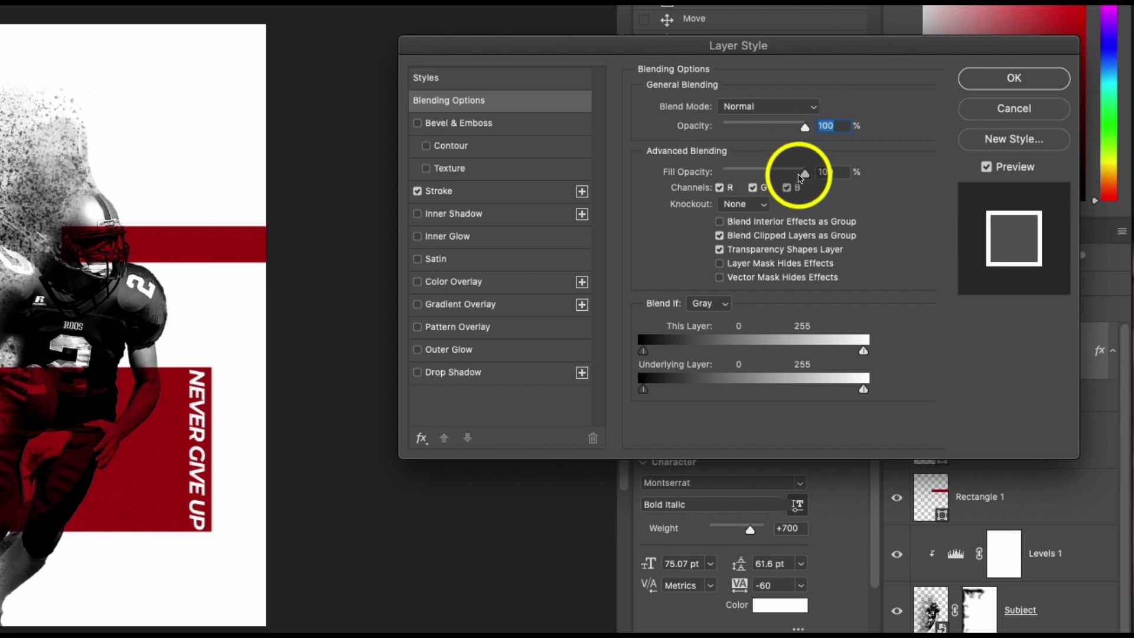
pyautogui.moveTo(801, 174); pyautogui.dragTo(640, 171)
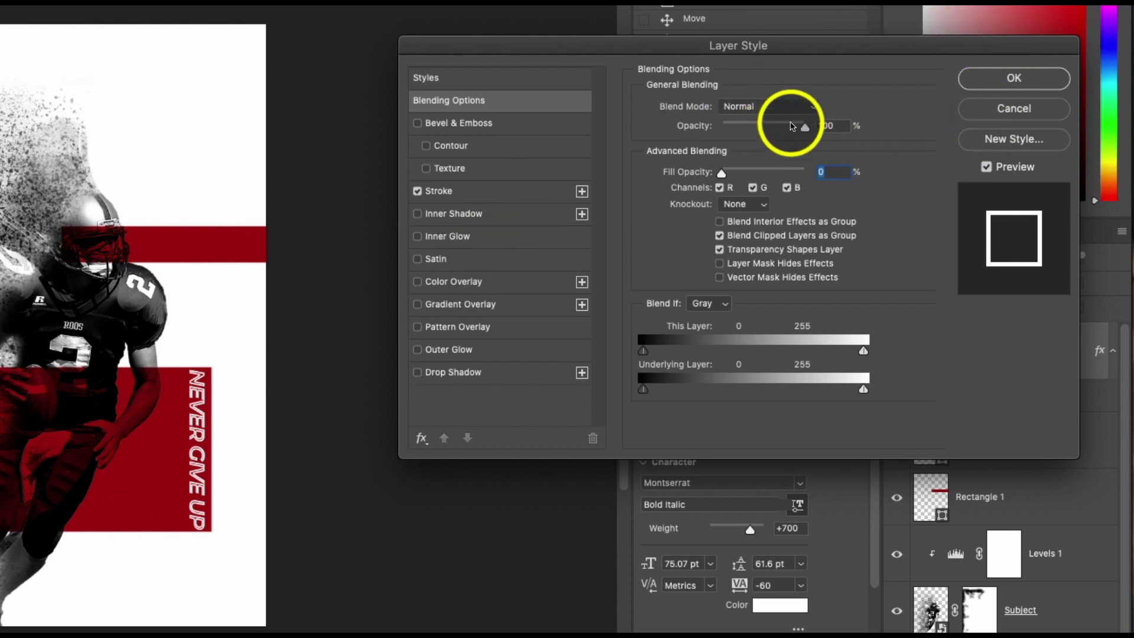
pyautogui.click(464, 191)
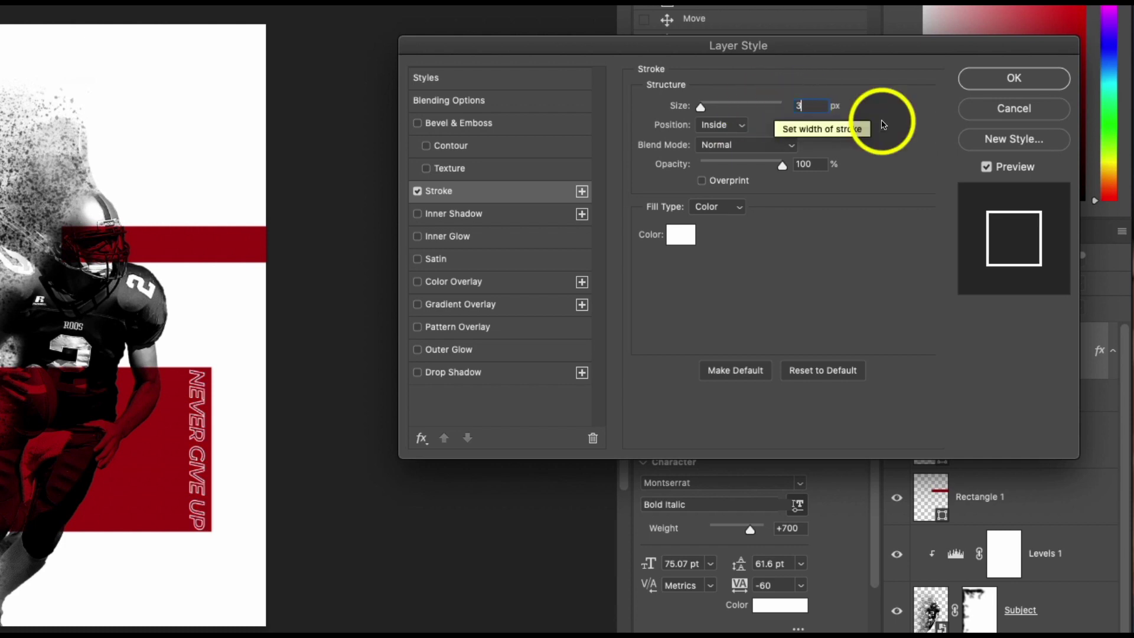
pyautogui.click(980, 75)
pyautogui.click(449, 287)
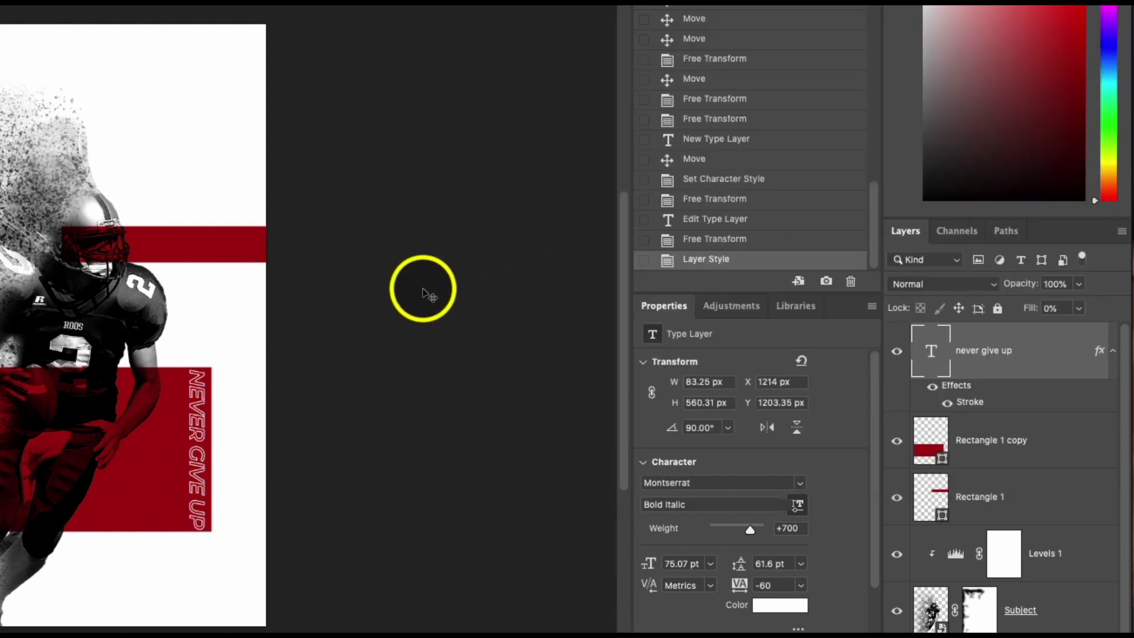
# - Set the narrow upper rectangle's fill to a slightly brighter dark red, #c00d0d, and deselect it
pyautogui.press('super+plus')
pyautogui.press('super+plus')
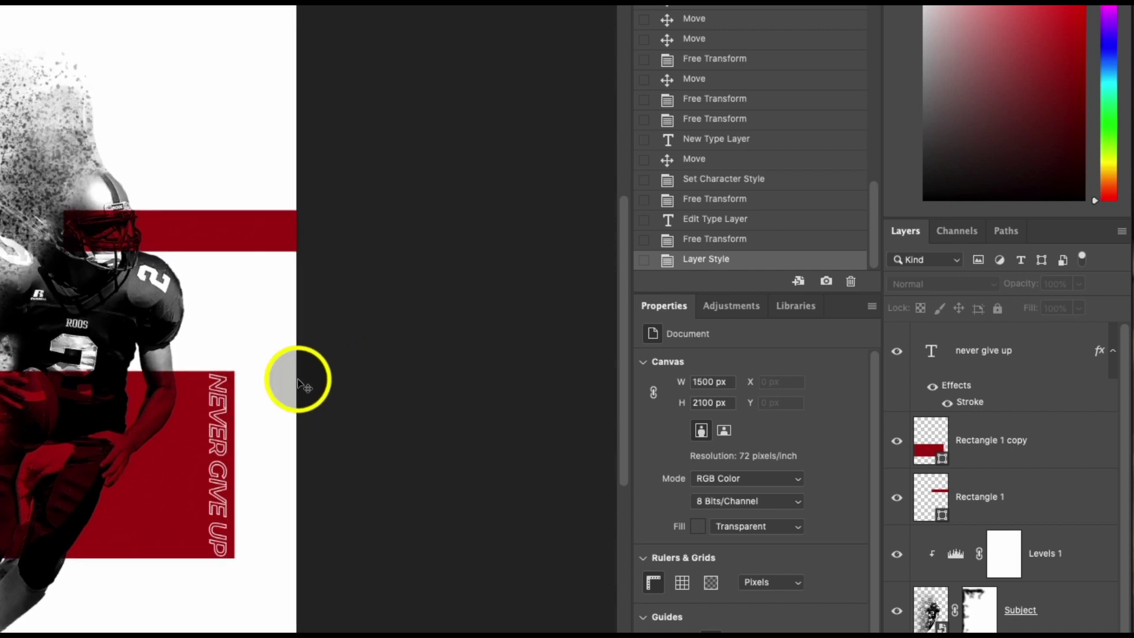
pyautogui.press('super+minus')
pyautogui.press('super+minus')
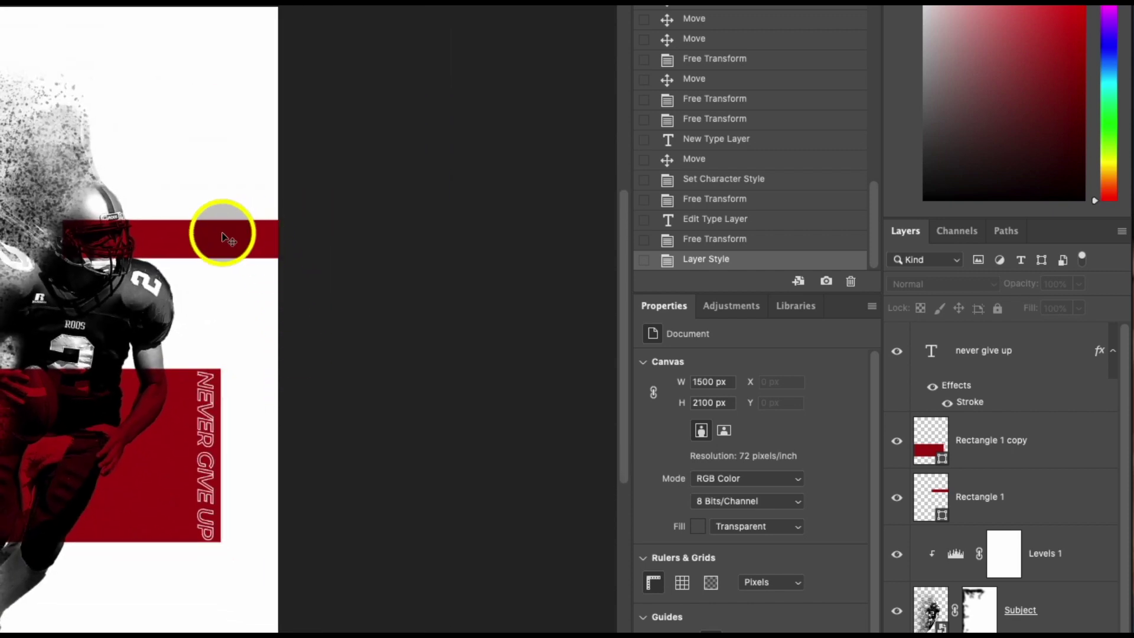
pyautogui.click(226, 254)
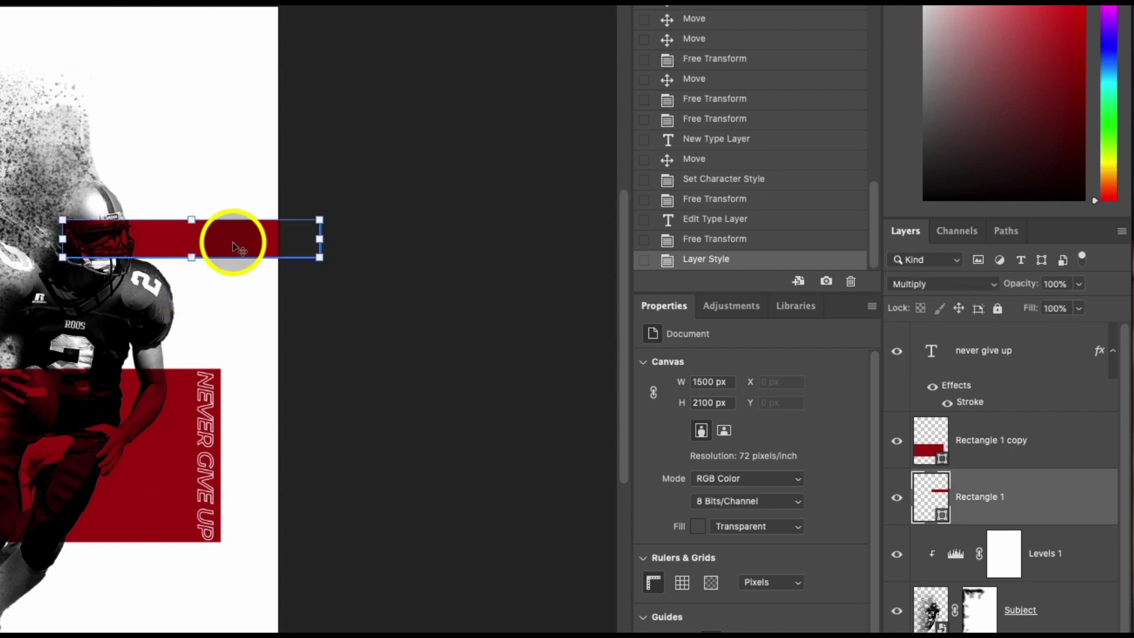
pyautogui.click(713, 486)
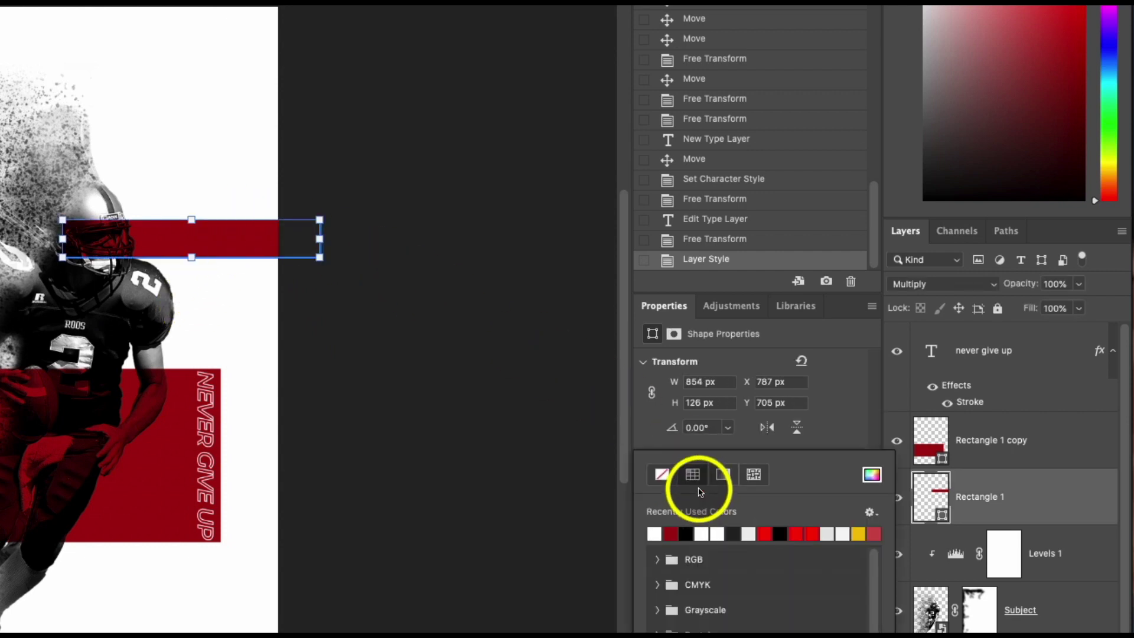
pyautogui.click(864, 475)
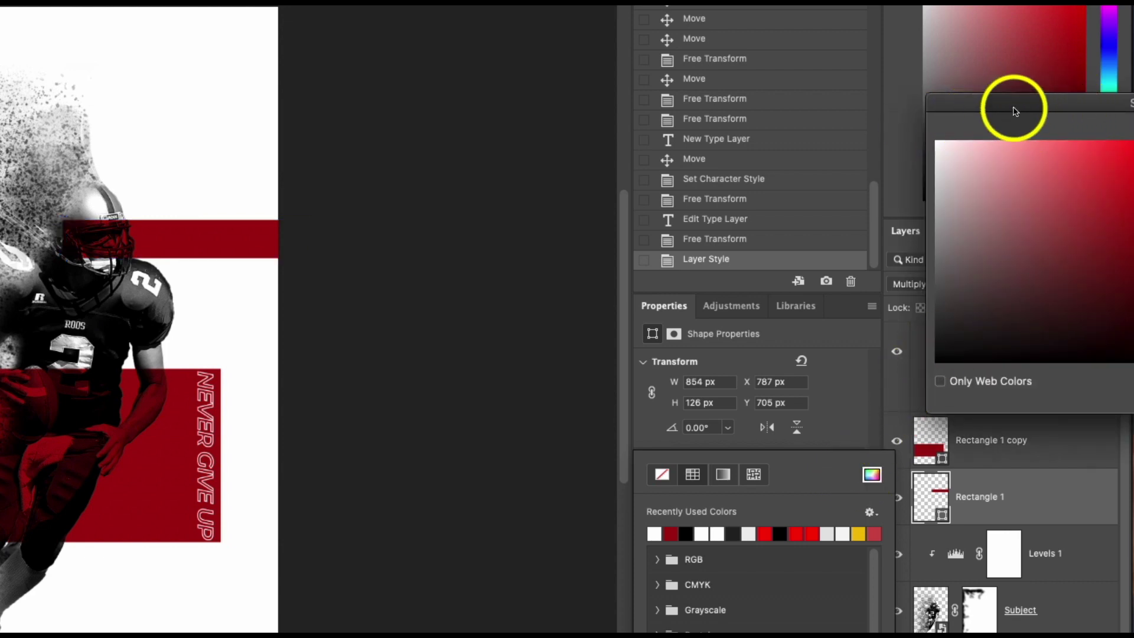
pyautogui.moveTo(1014, 112); pyautogui.dragTo(703, 147)
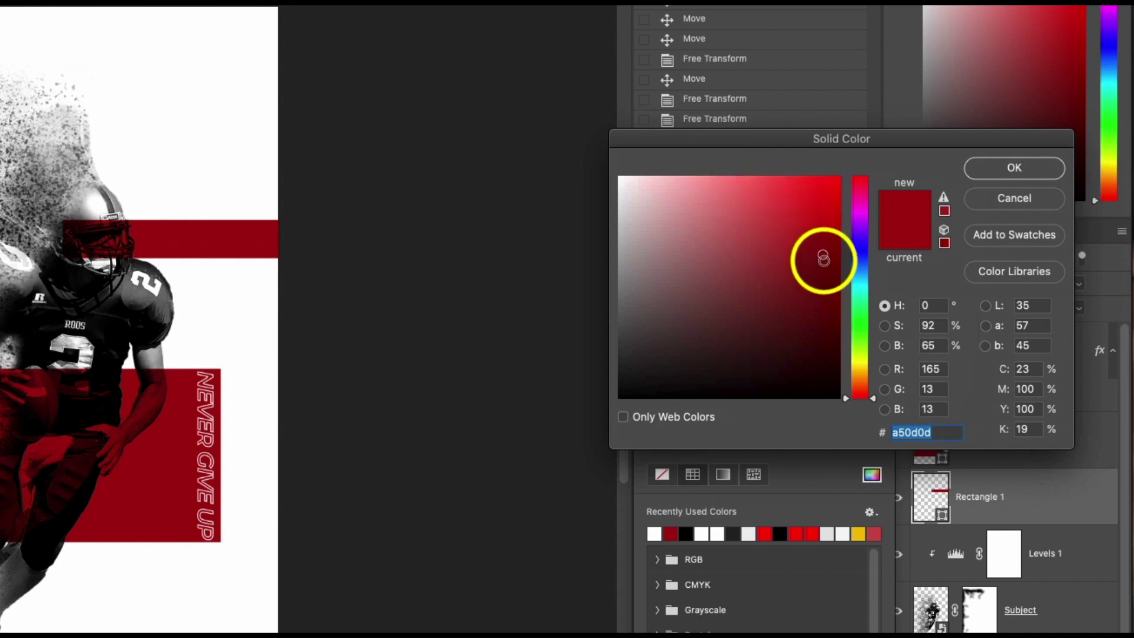
pyautogui.moveTo(818, 254); pyautogui.dragTo(804, 237)
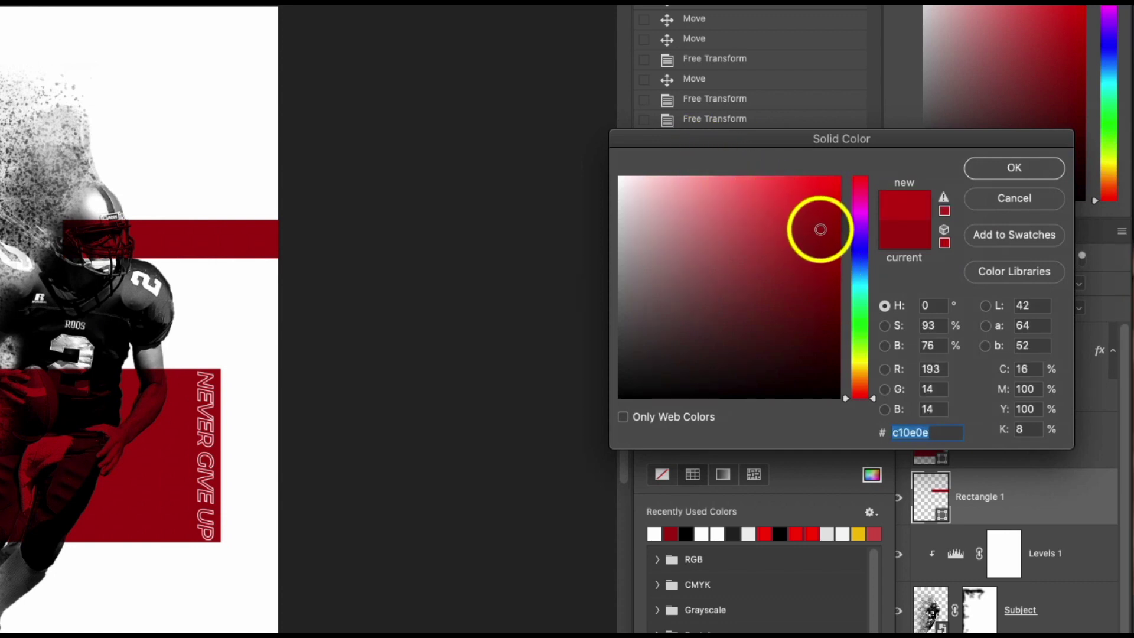
pyautogui.click(1014, 168)
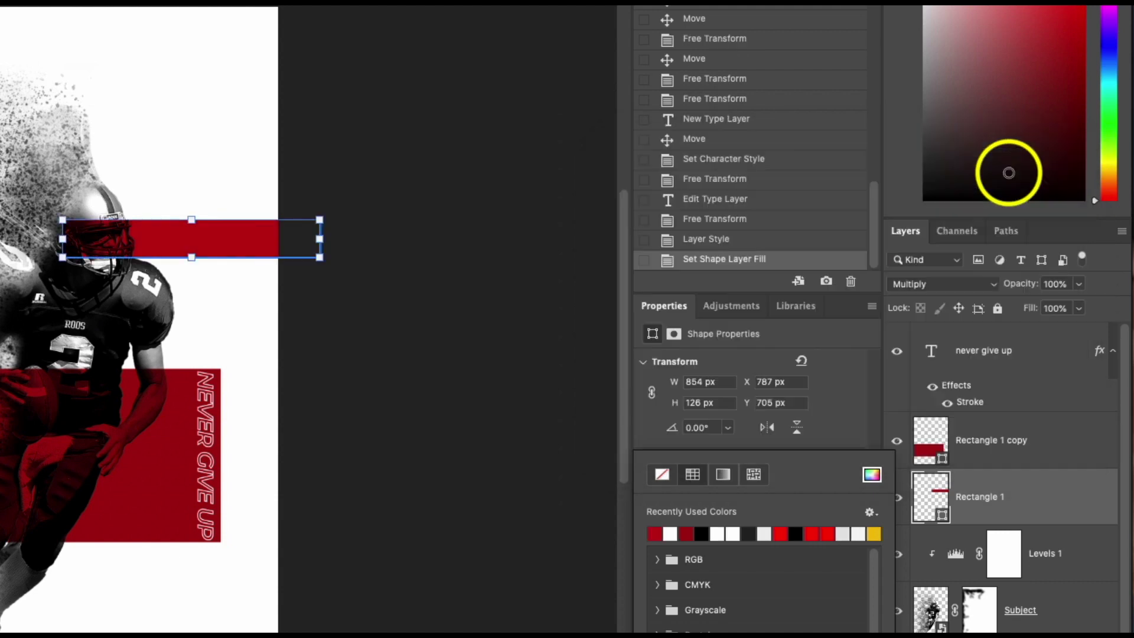
pyautogui.click(423, 349)
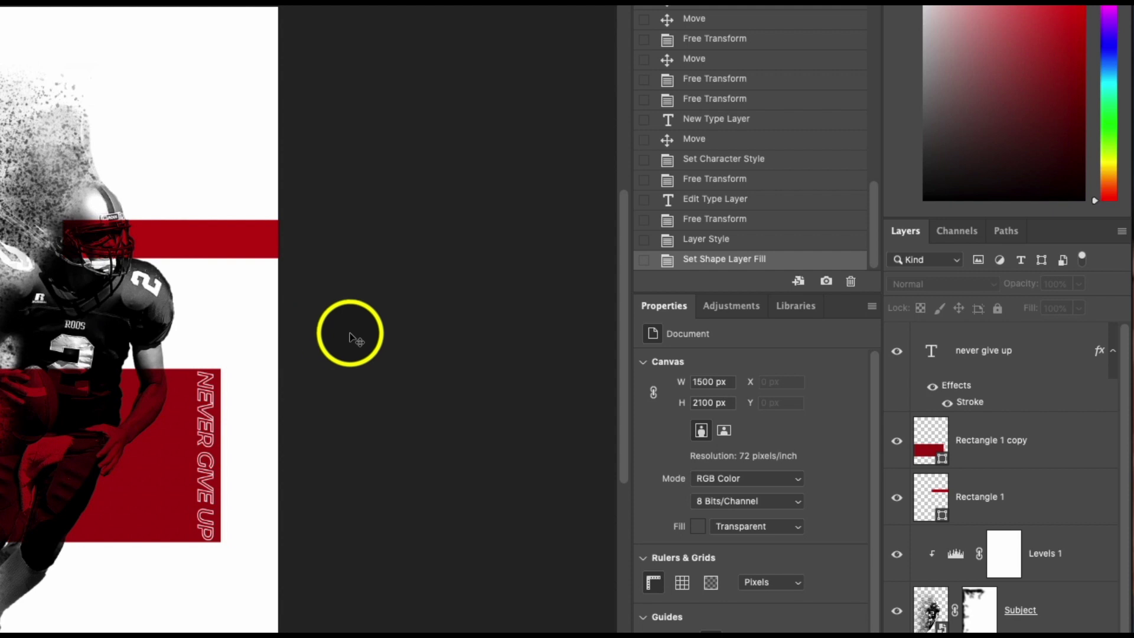
# - Switch the narrow upper rectangle's blend mode to Normal and set its fill to bright red #f60606
pyautogui.click(197, 240)
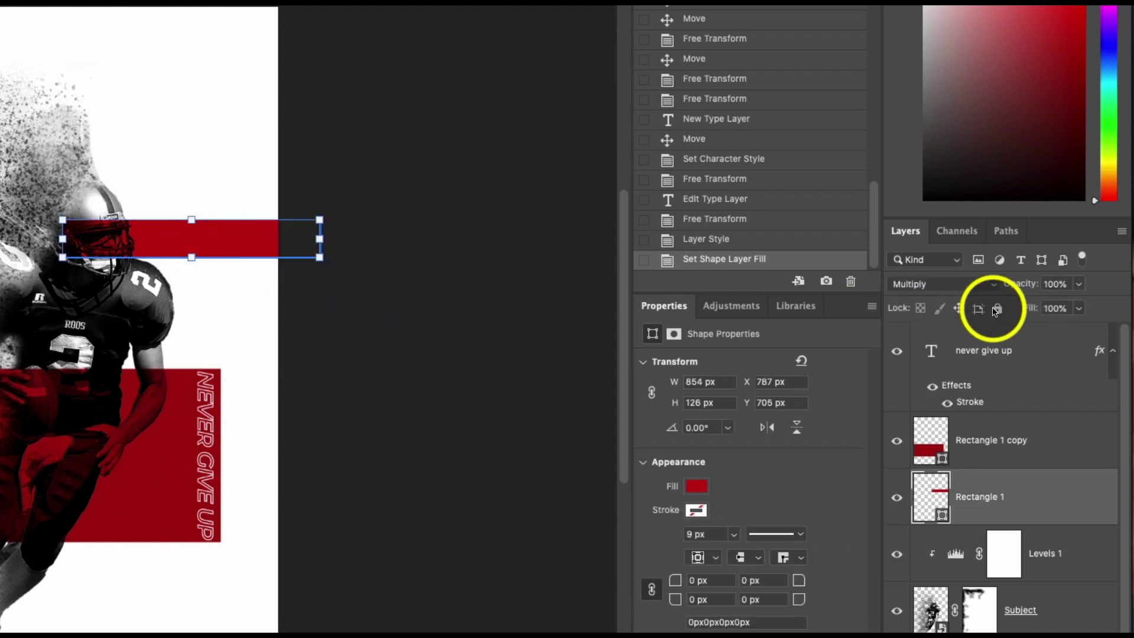
pyautogui.click(992, 286)
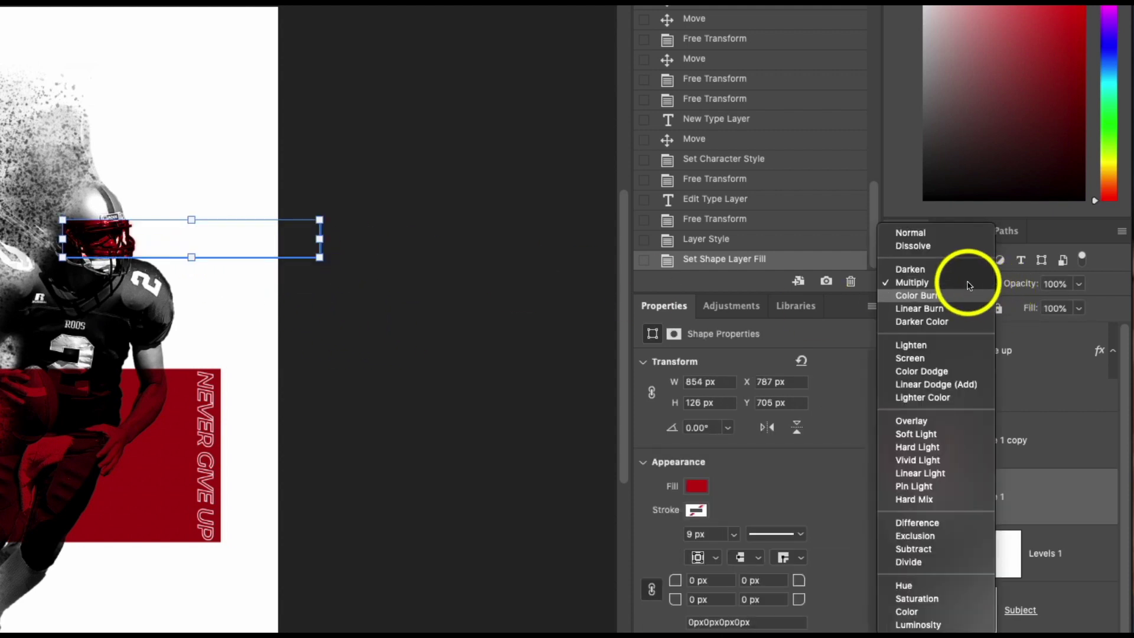
pyautogui.click(954, 223)
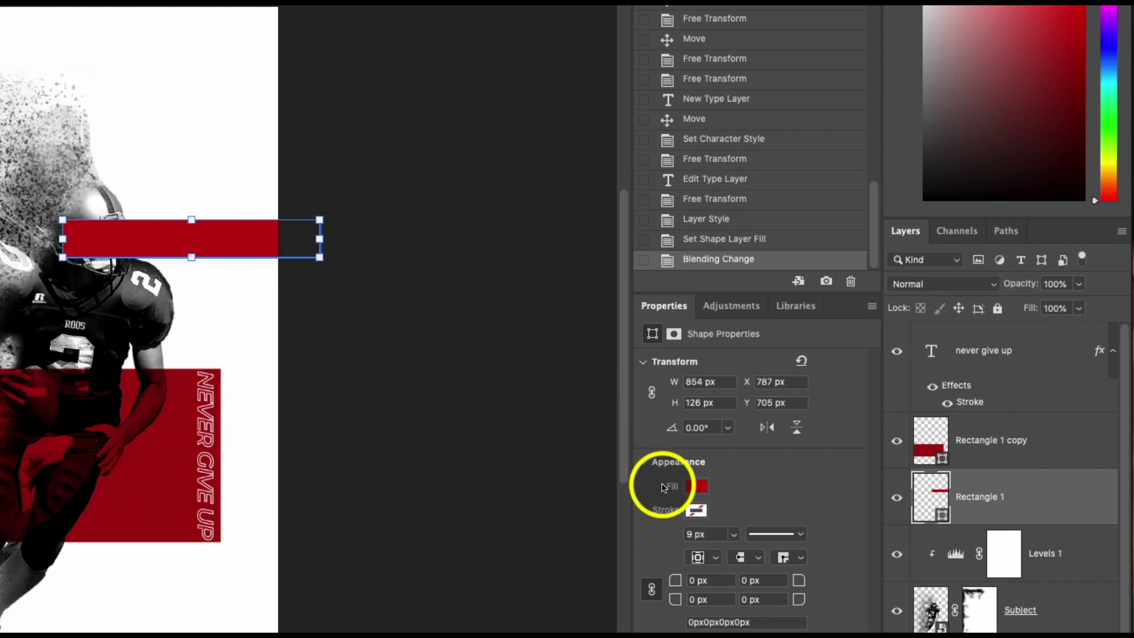
pyautogui.click(695, 486)
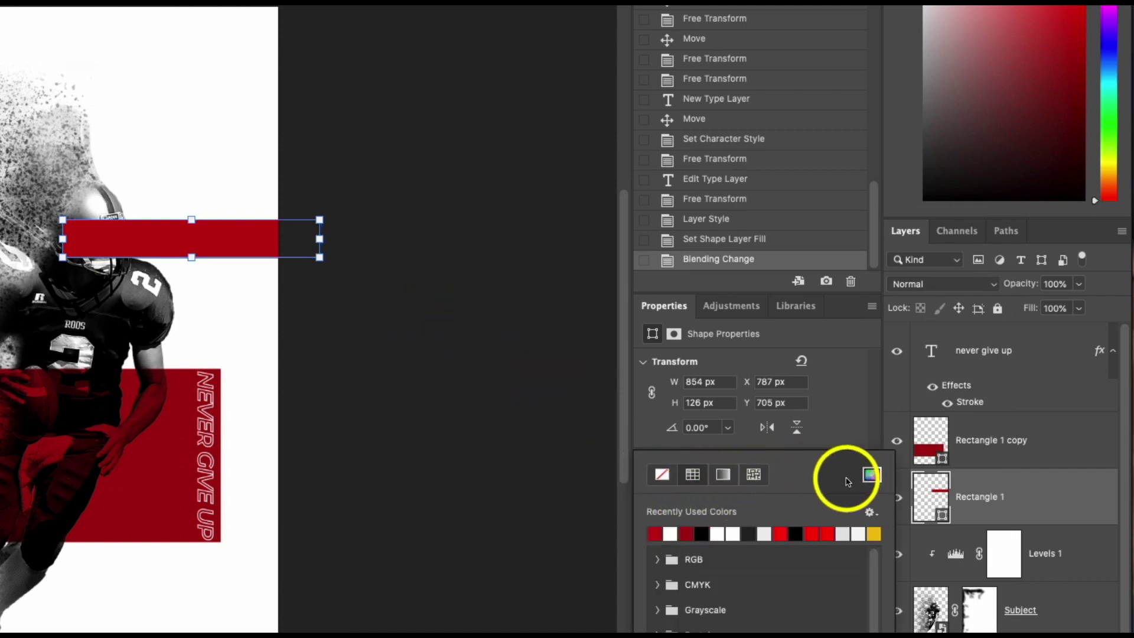
pyautogui.click(872, 474)
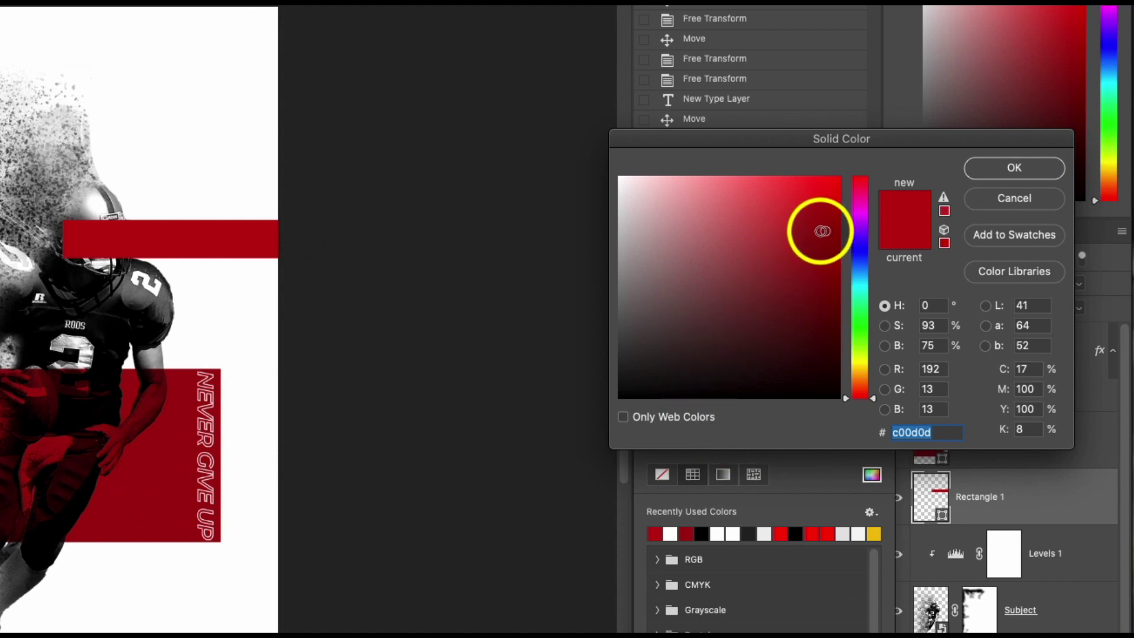
pyautogui.moveTo(822, 231); pyautogui.dragTo(820, 195)
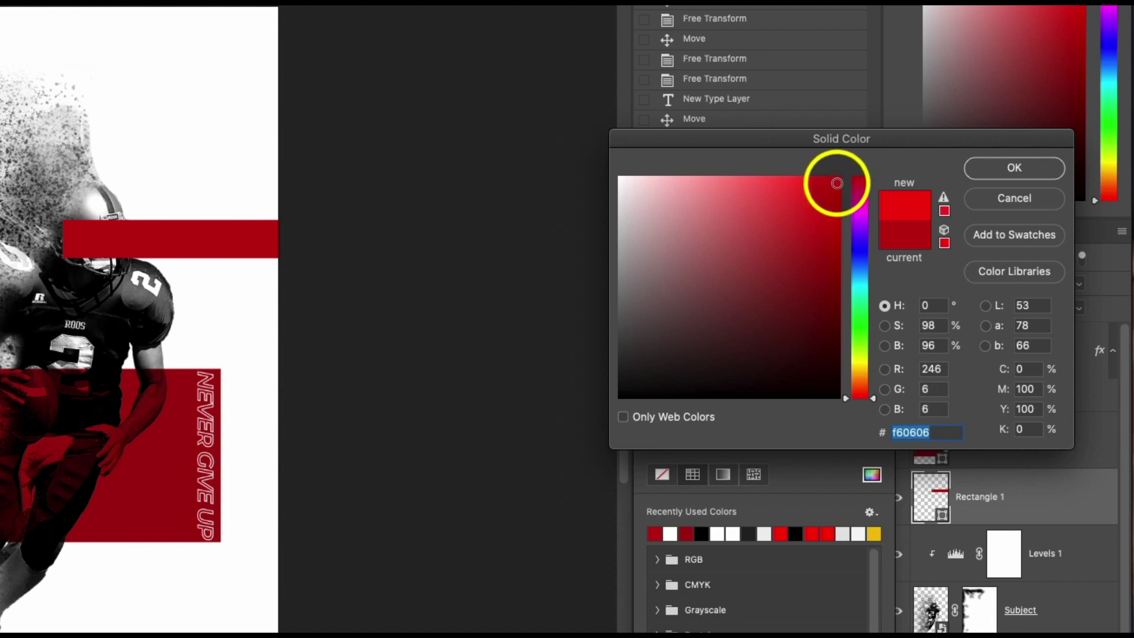
pyautogui.press('Return')
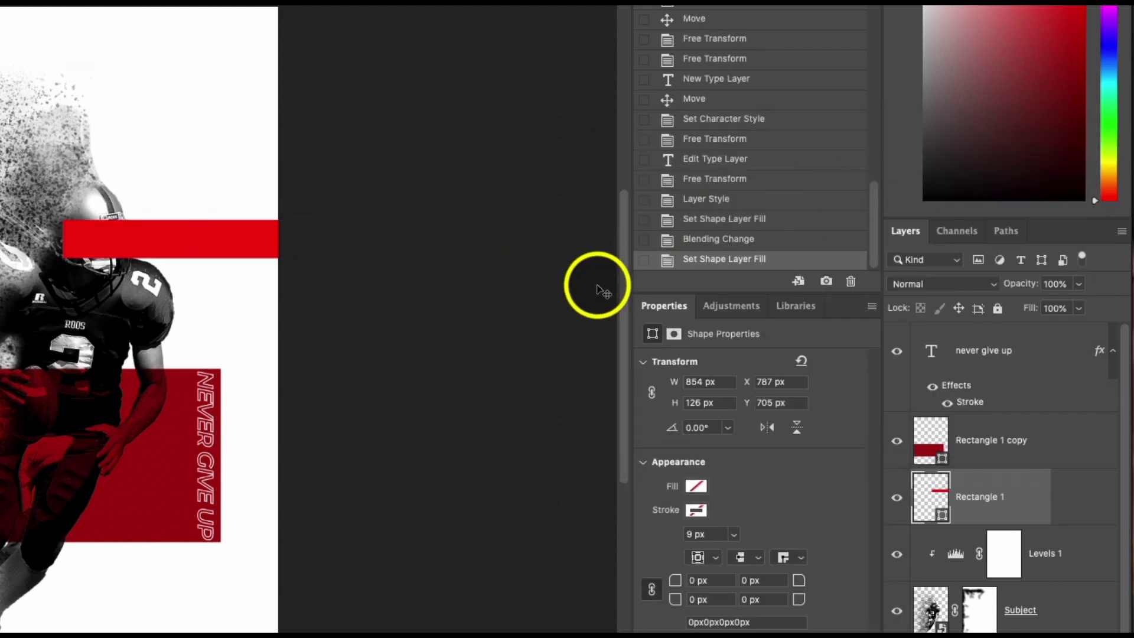
pyautogui.click(598, 289)
pyautogui.click(202, 243)
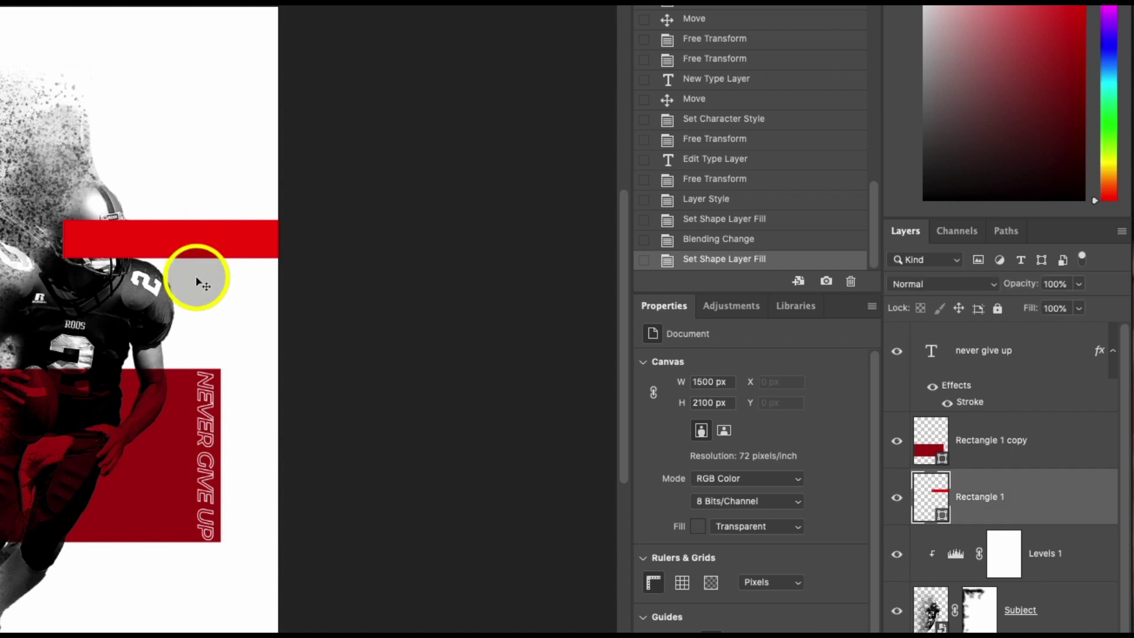
# - Switch the large lower rectangle to Normal blending and match its fill to the narrow rectangle's bright red #f60606
pyautogui.click(140, 473)
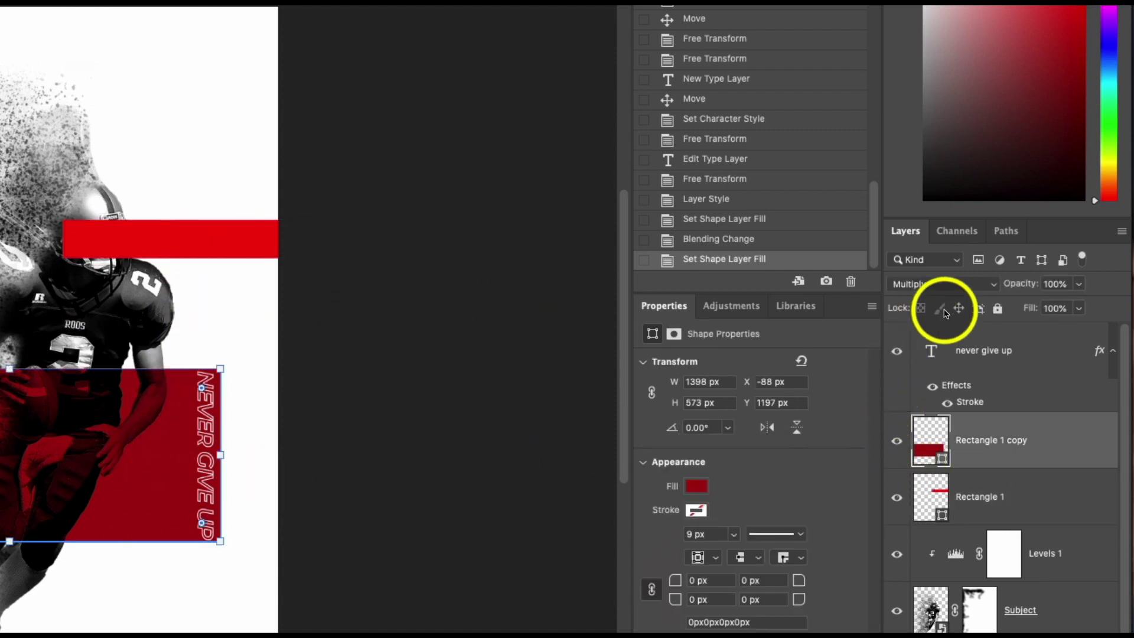
pyautogui.click(971, 284)
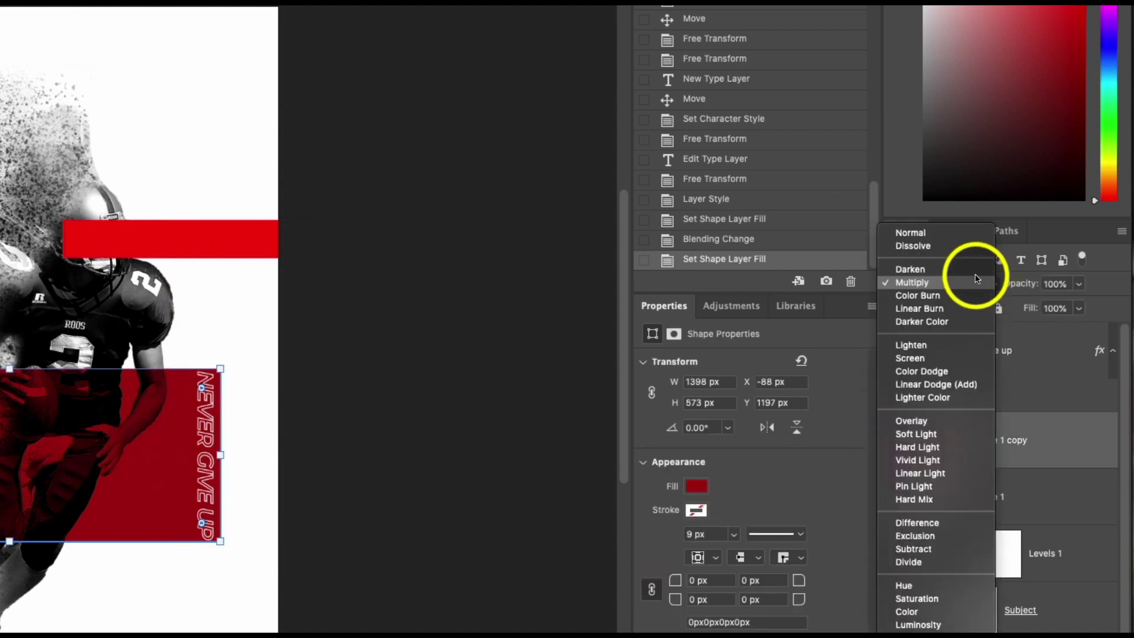
pyautogui.click(966, 235)
pyautogui.click(428, 411)
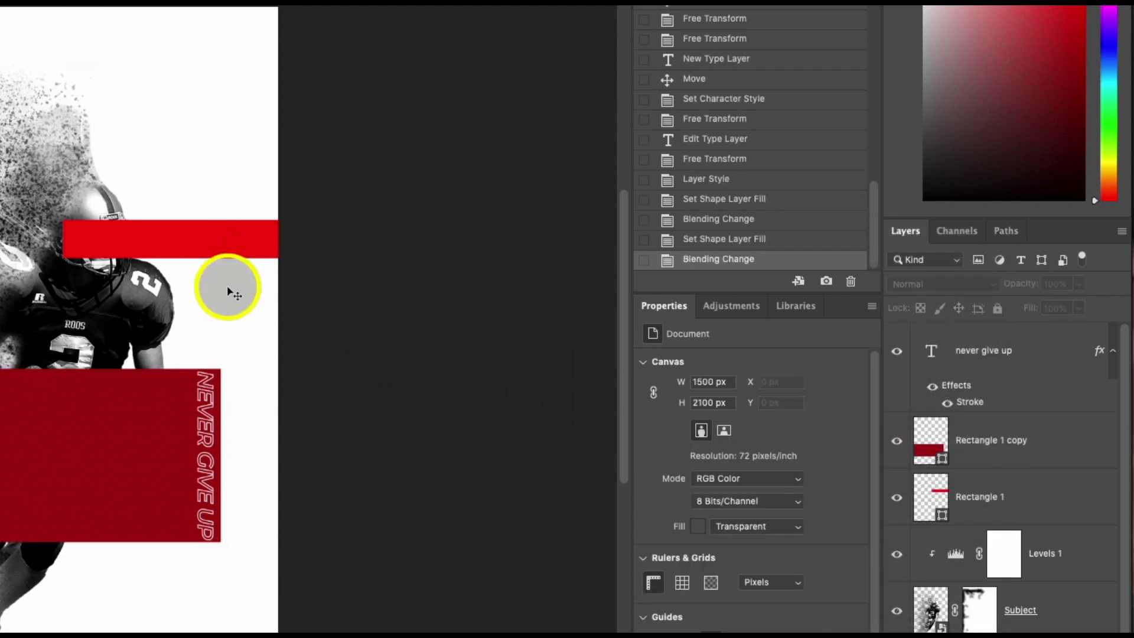
pyautogui.click(85, 458)
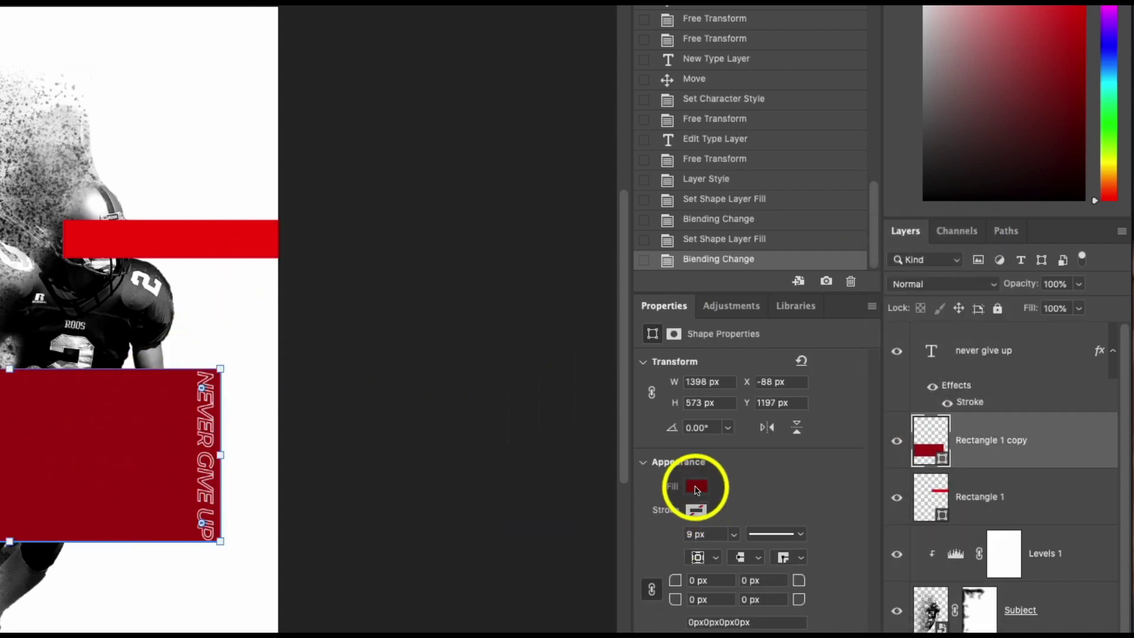
pyautogui.click(696, 486)
pyautogui.click(870, 476)
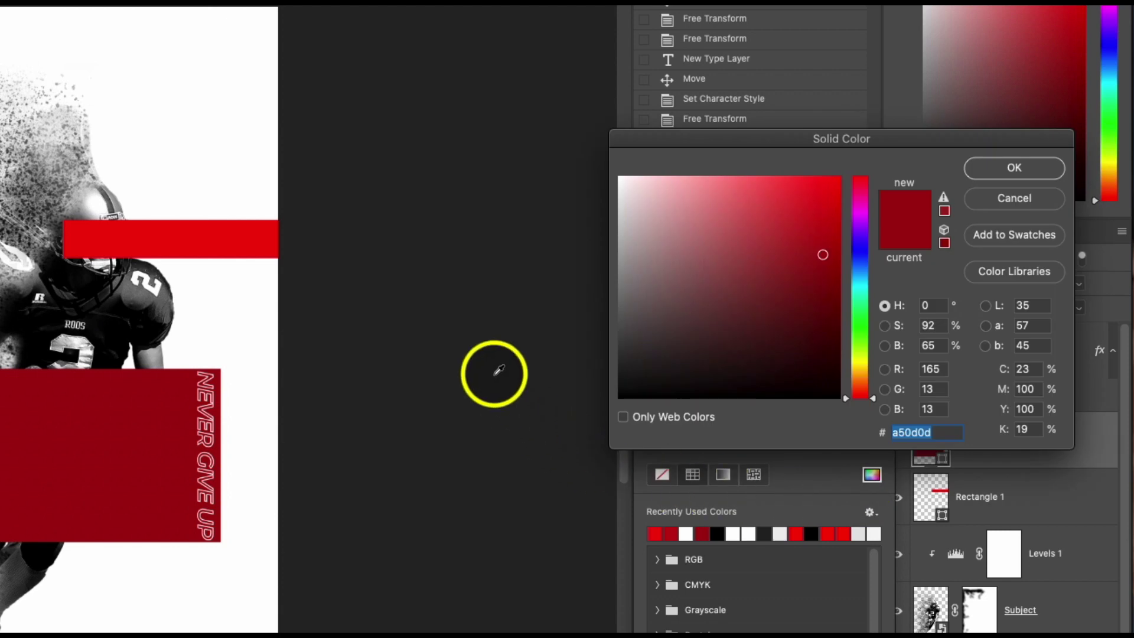
pyautogui.click(180, 235)
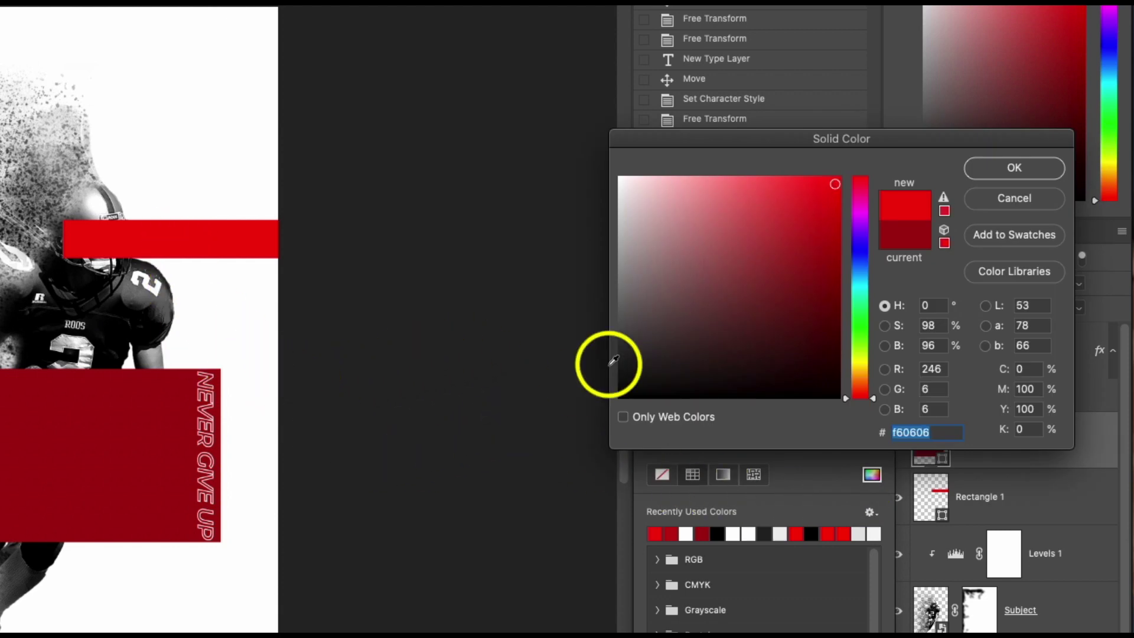
pyautogui.click(1021, 169)
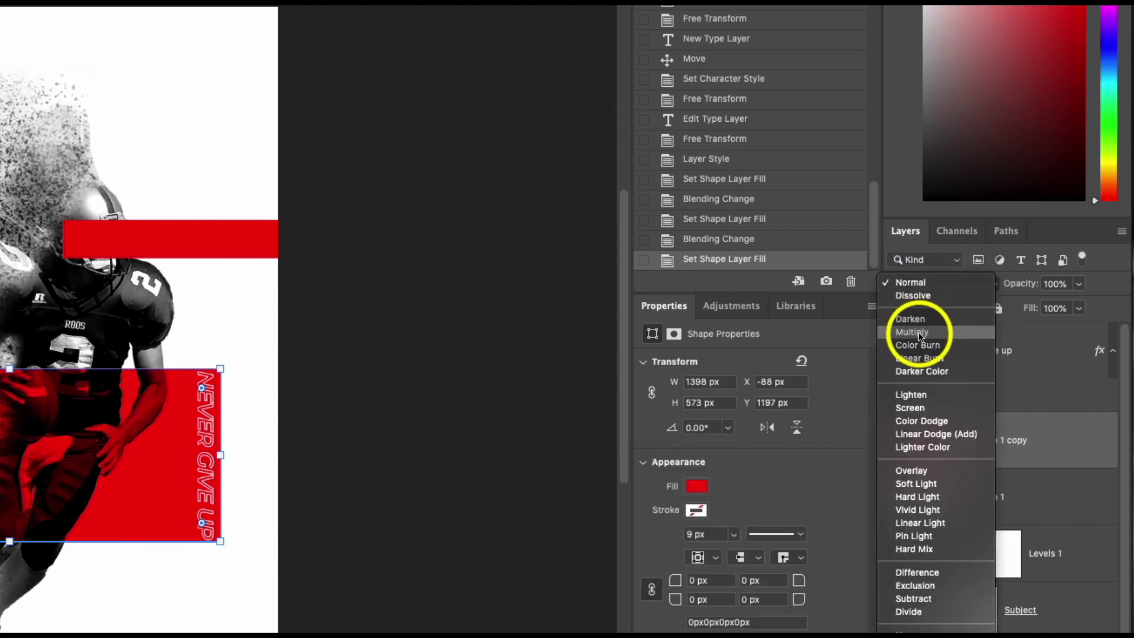
# - Set the blend mode of both the large and the narrow red rectangles to Multiply, leaving nothing selected
pyautogui.click(920, 334)
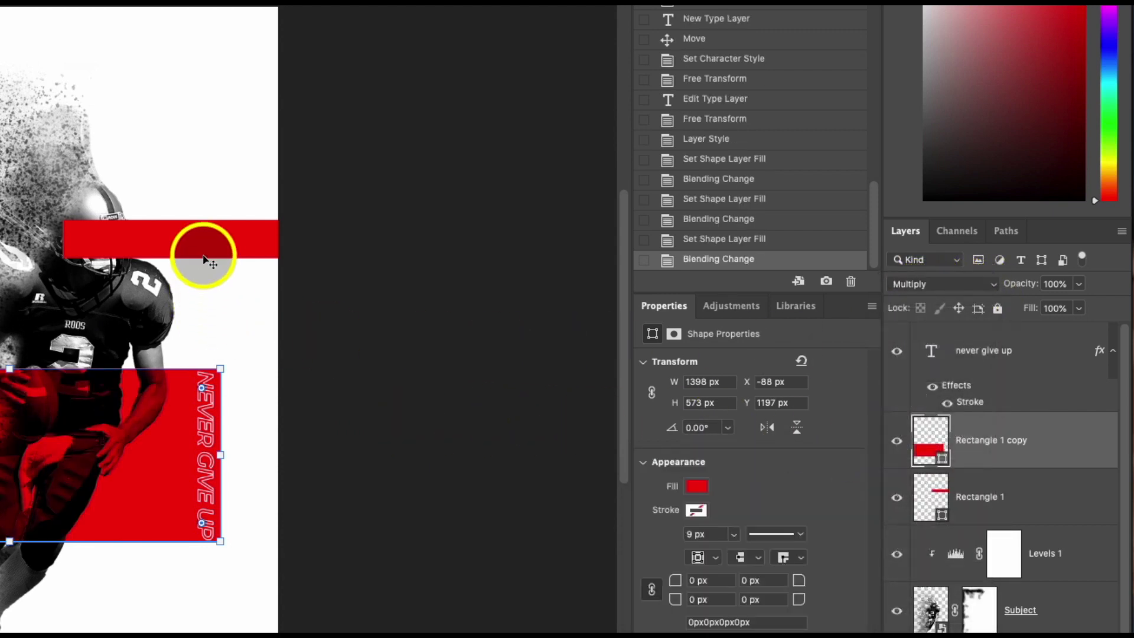
pyautogui.click(203, 253)
pyautogui.click(990, 285)
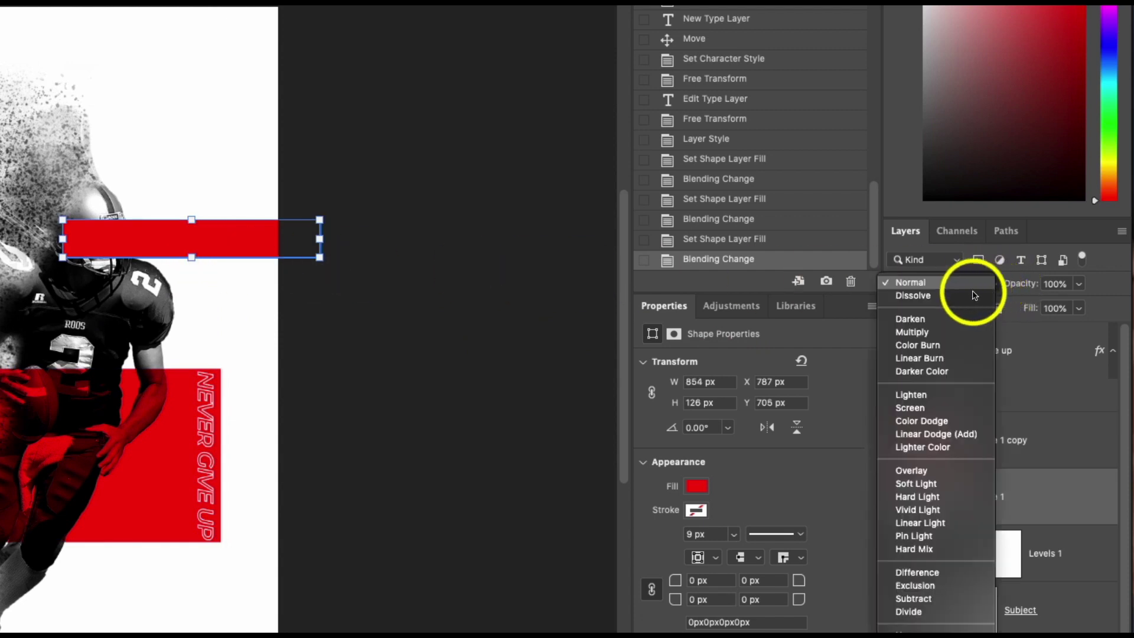
pyautogui.click(925, 334)
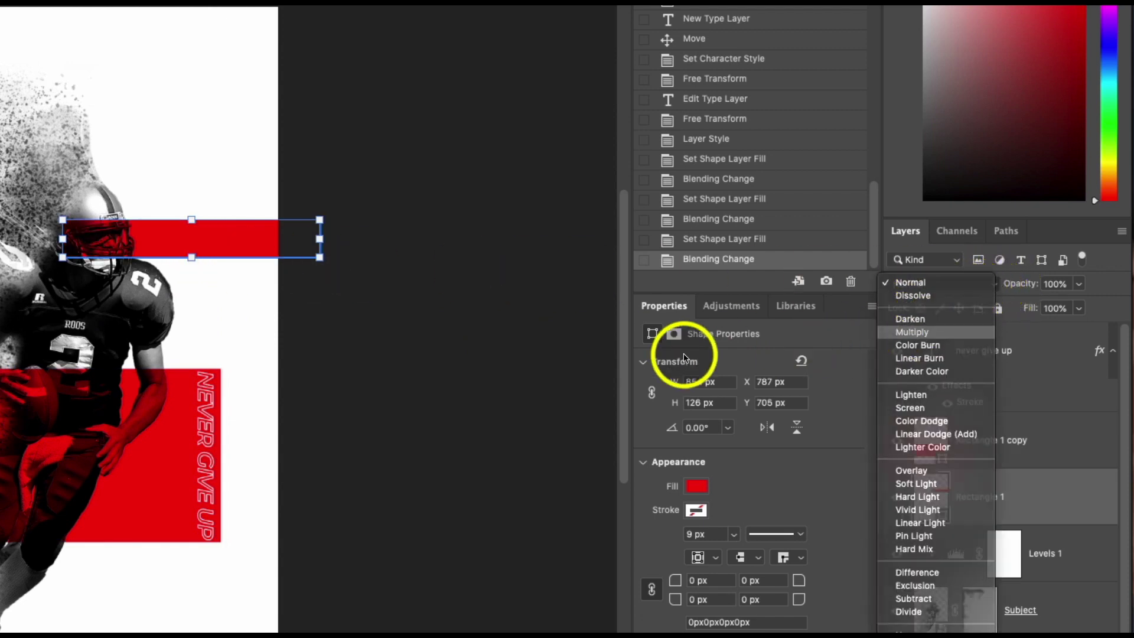
pyautogui.click(523, 396)
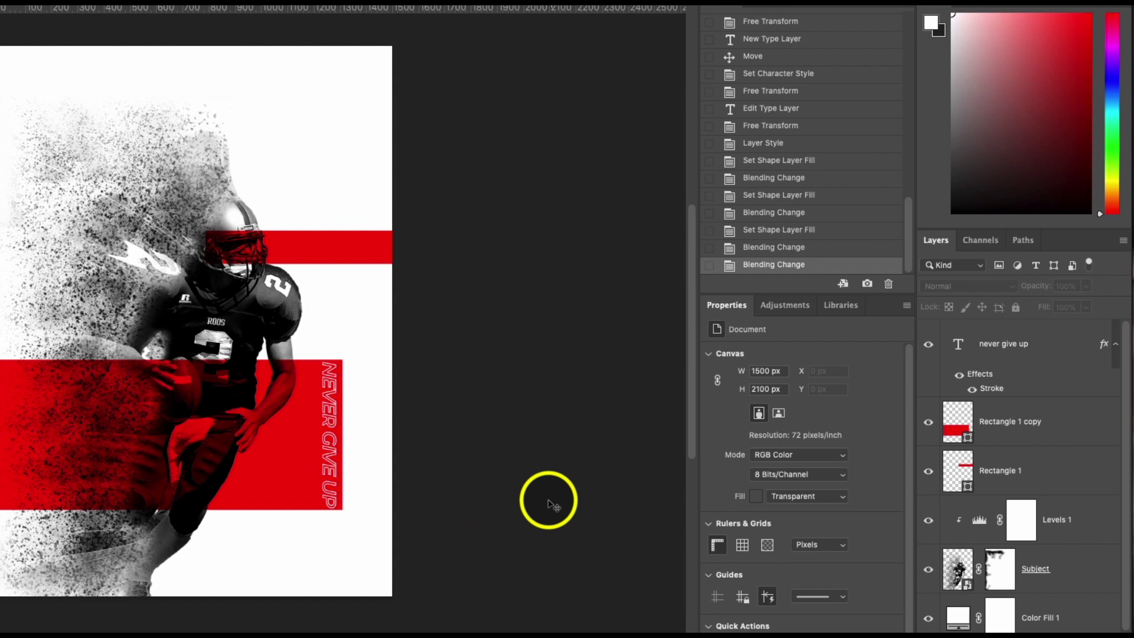
# - Save the finished poster document under its existing name
pyautogui.scroll(-3, 548, 502)
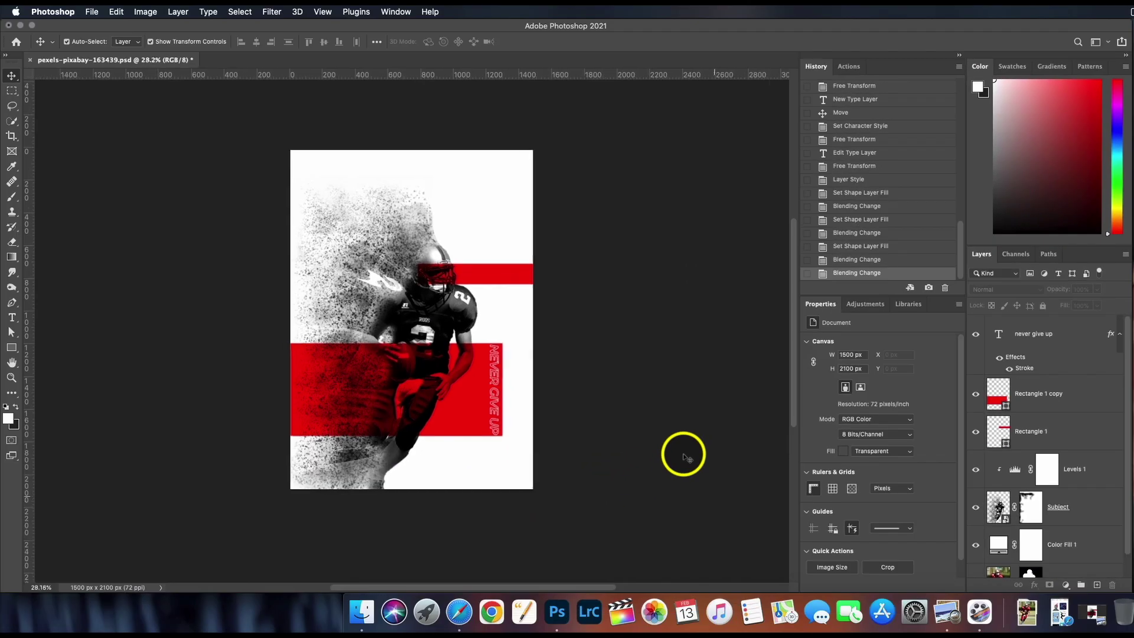
pyautogui.scroll(5, 548, 503)
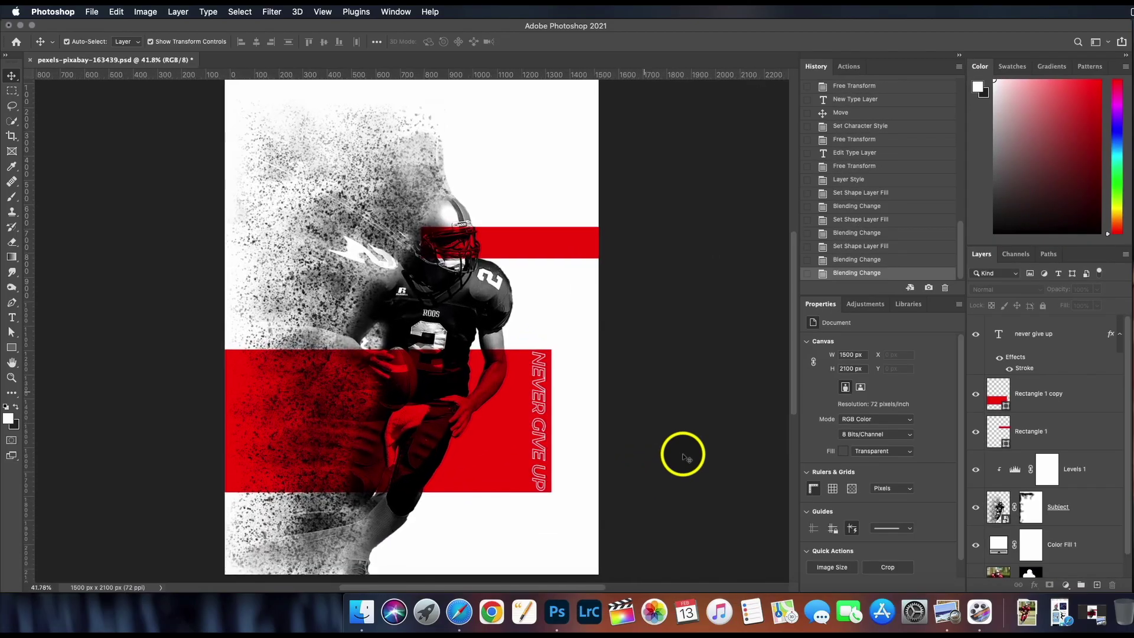
pyautogui.press('super+minus')
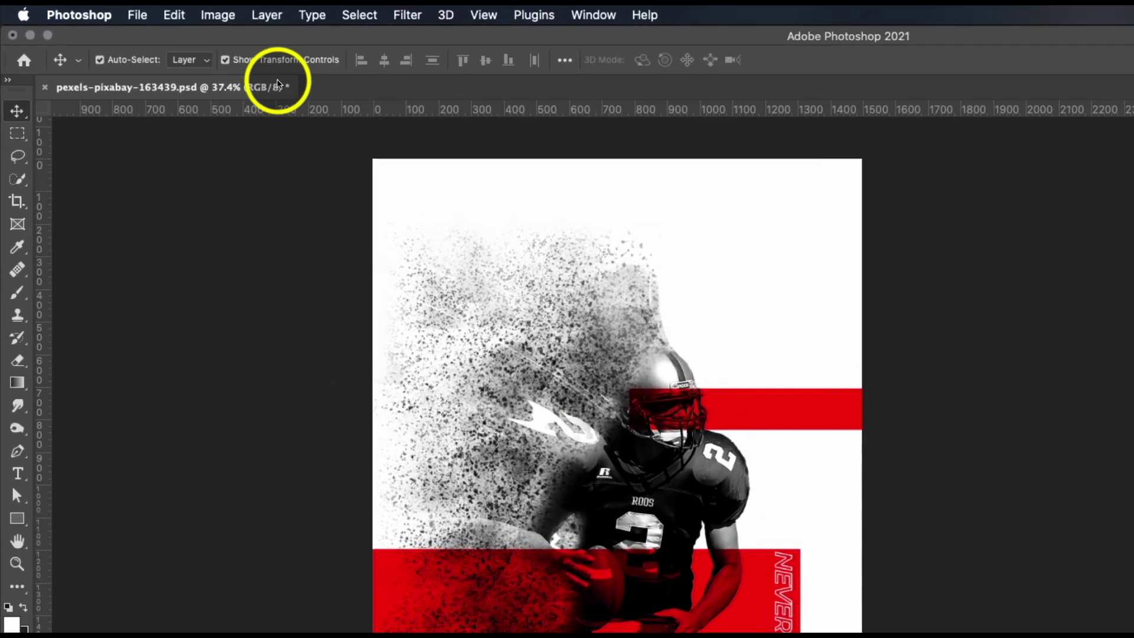
pyautogui.click(133, 16)
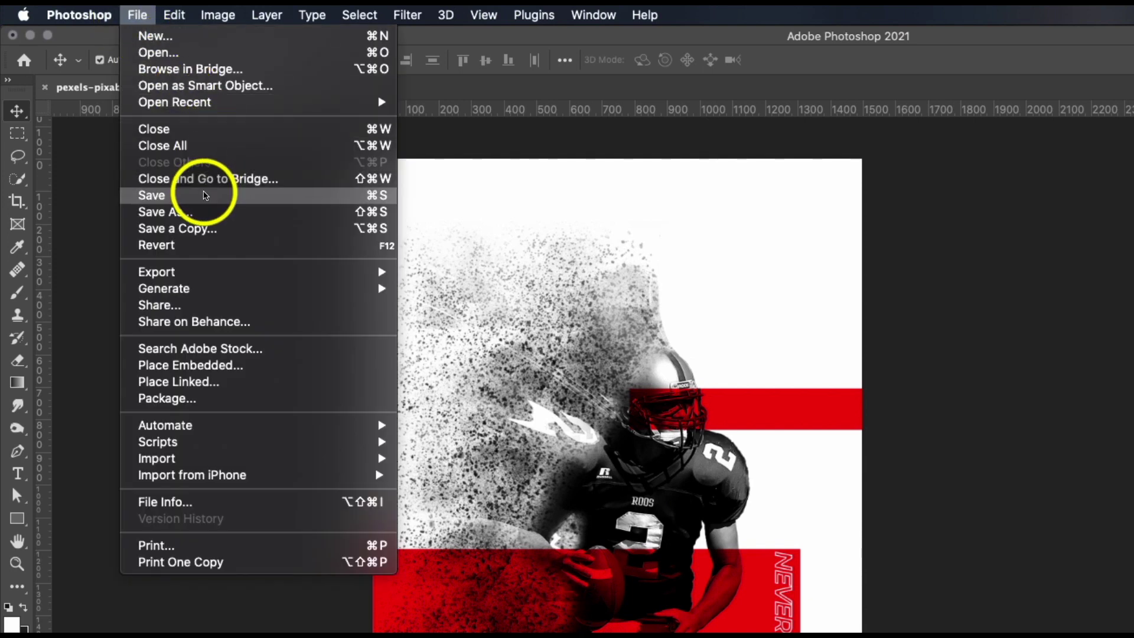
pyautogui.click(205, 195)
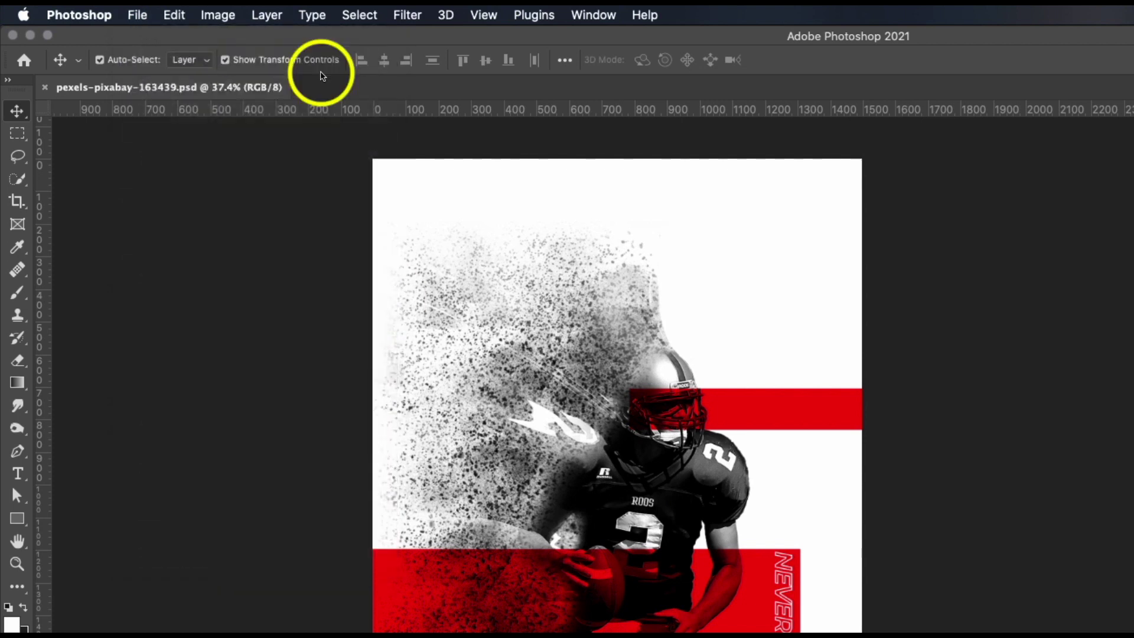
# - Set up an Export As of the poster in JPG format with the quality set to Great
pyautogui.click(131, 21)
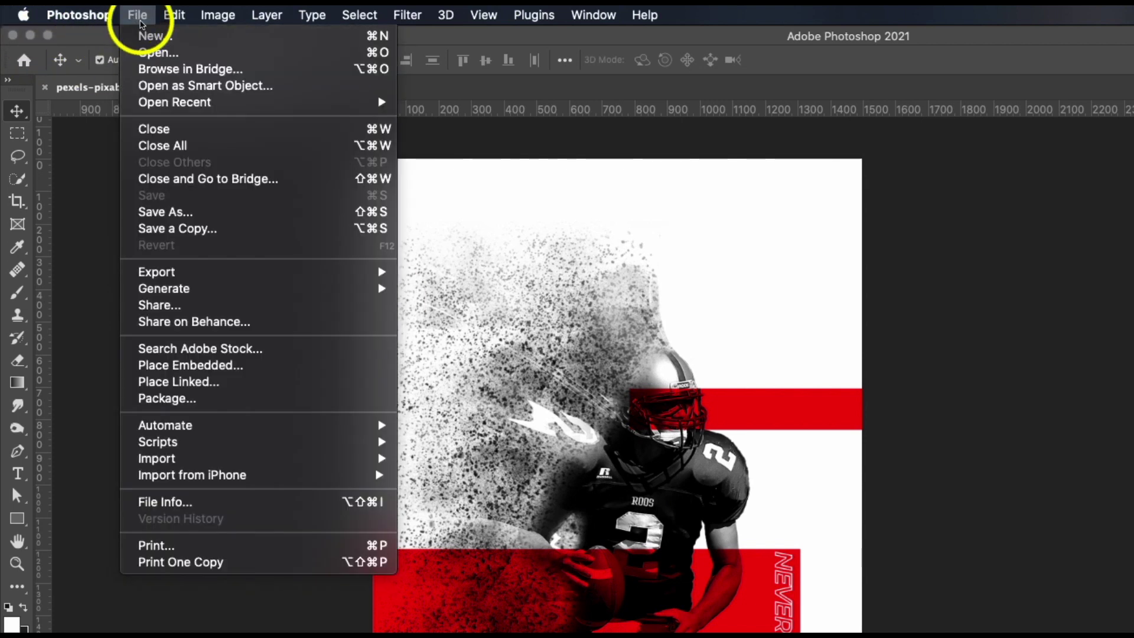
pyautogui.moveTo(317, 271)
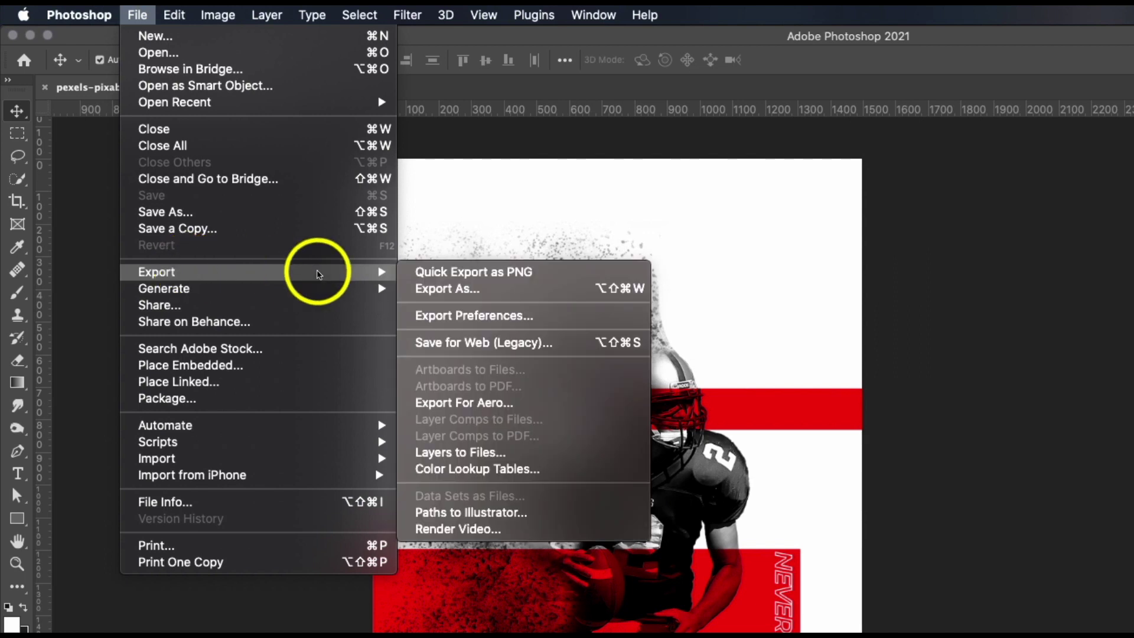
pyautogui.click(525, 289)
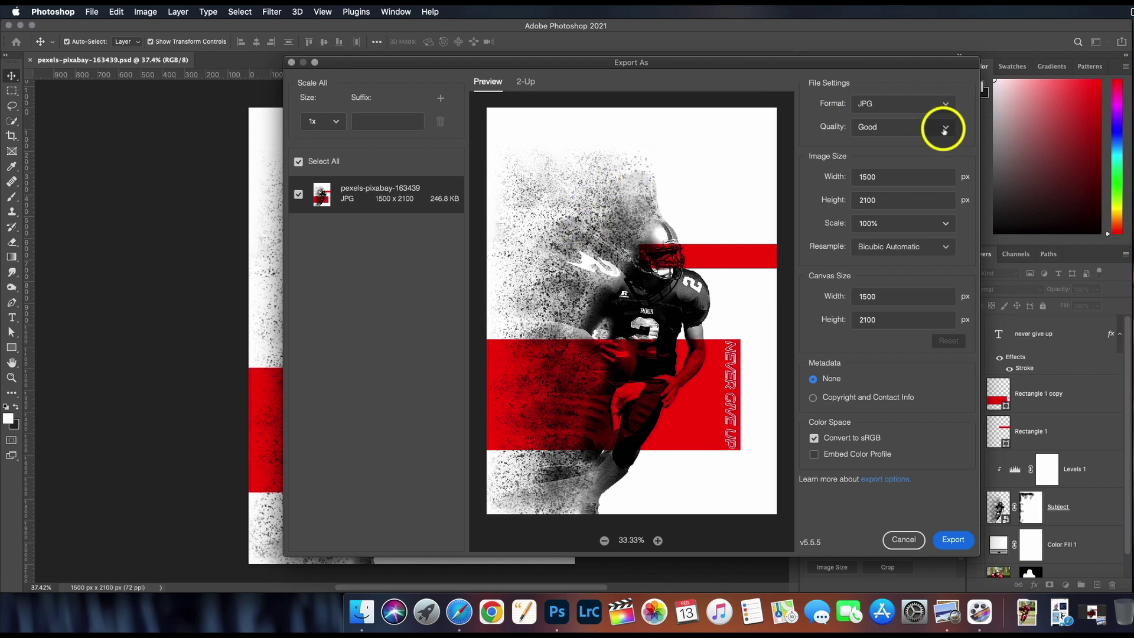
pyautogui.click(944, 128)
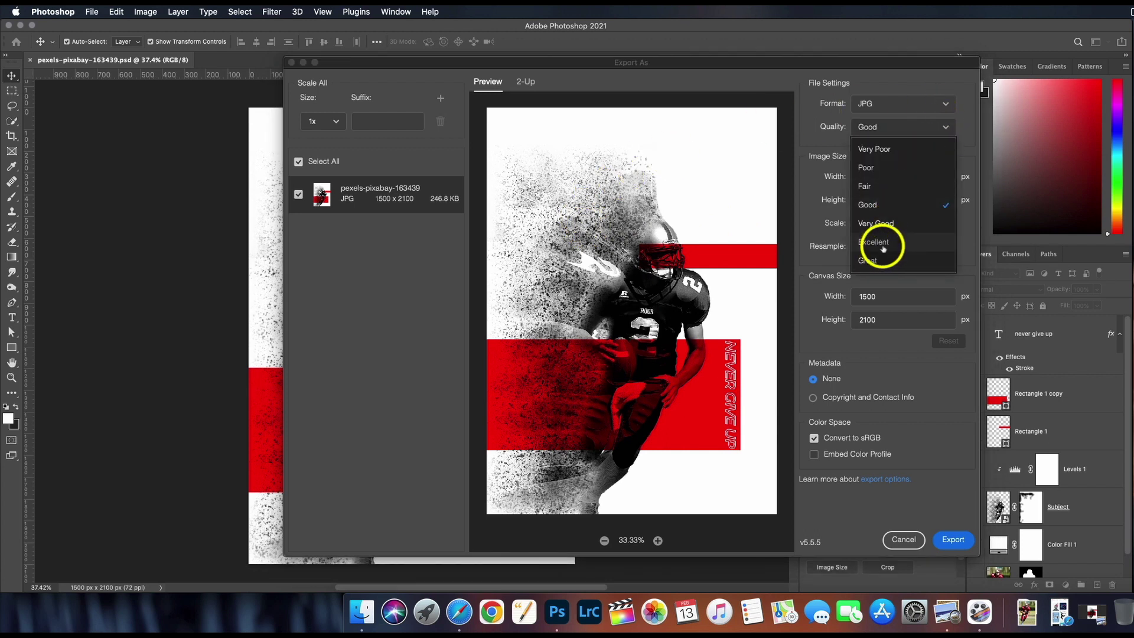
pyautogui.click(881, 259)
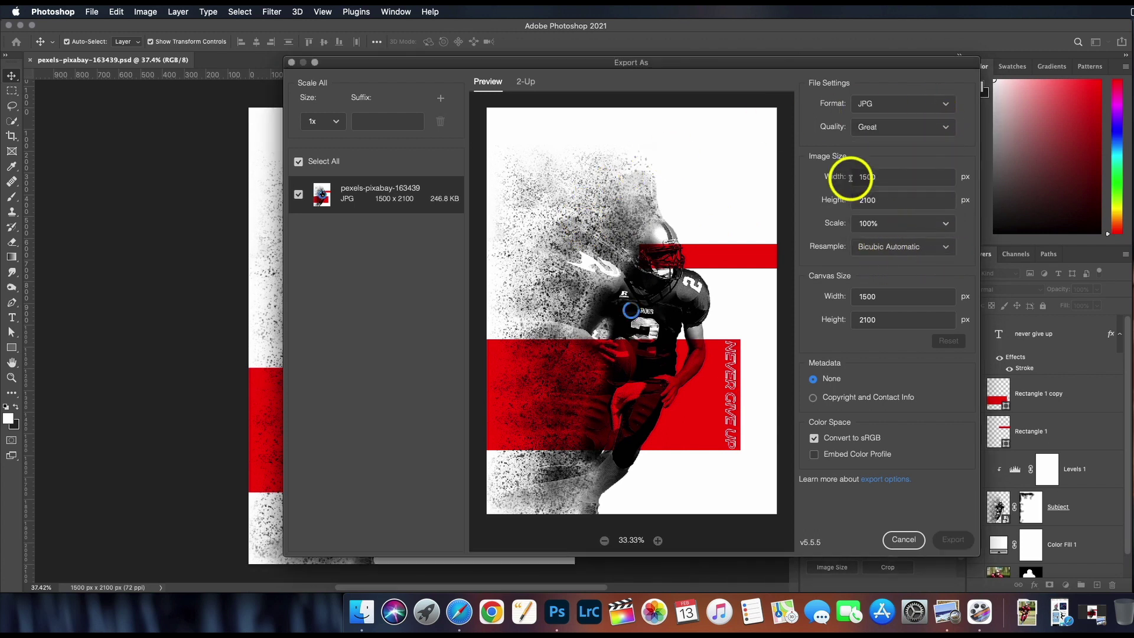
# - Export the JPG to the Desktop under the name "POster design"
pyautogui.click(953, 539)
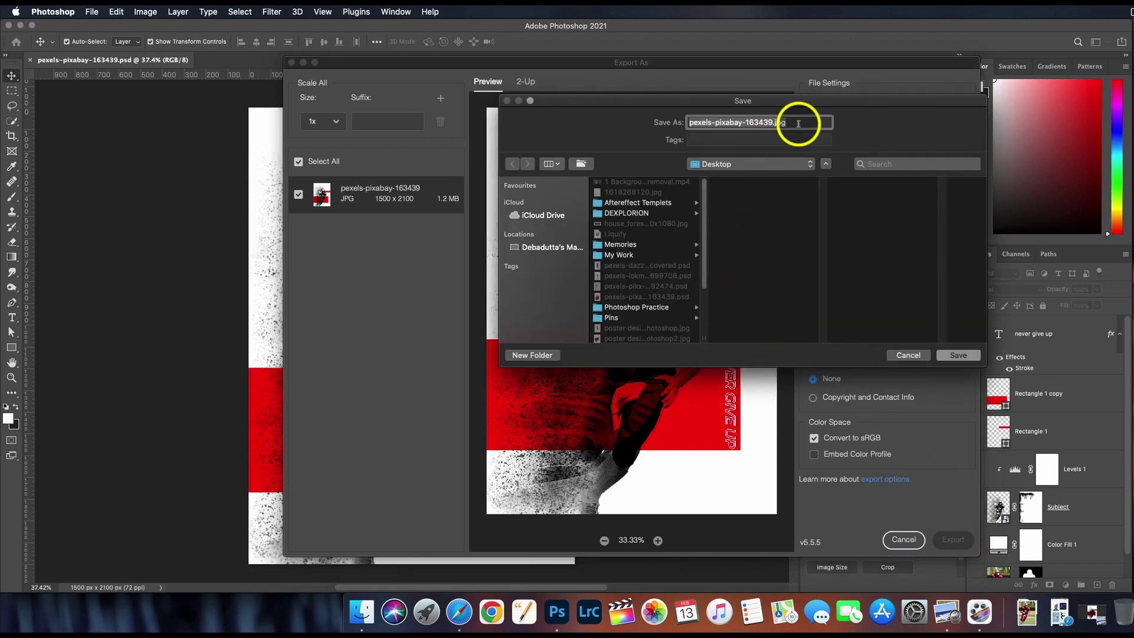
pyautogui.moveTo(797, 123); pyautogui.dragTo(669, 122)
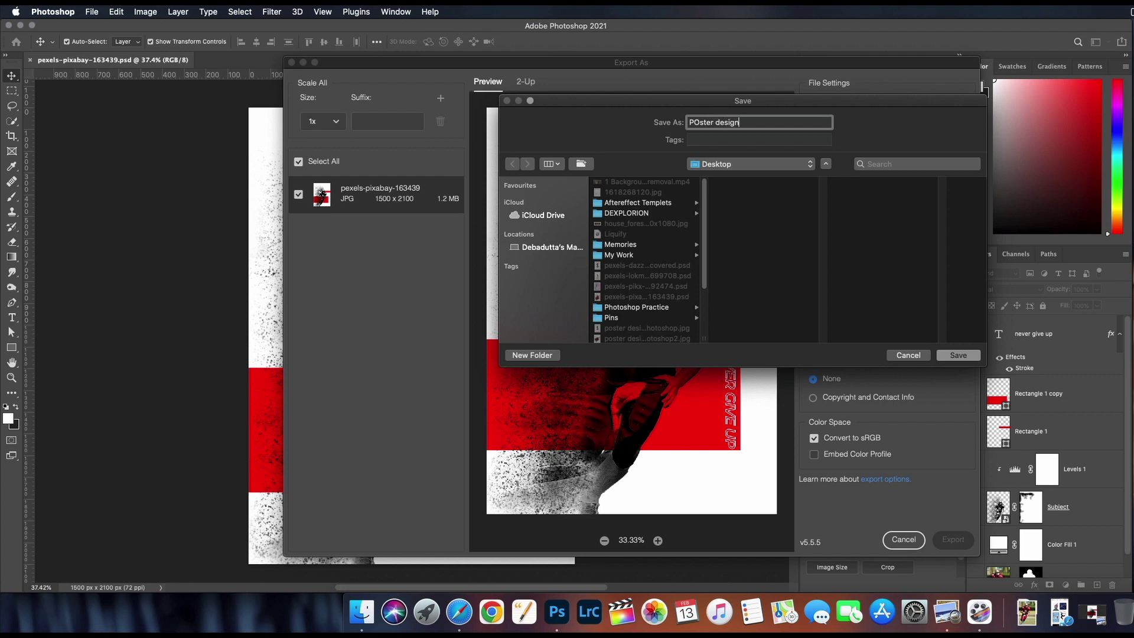
pyautogui.press('Return')
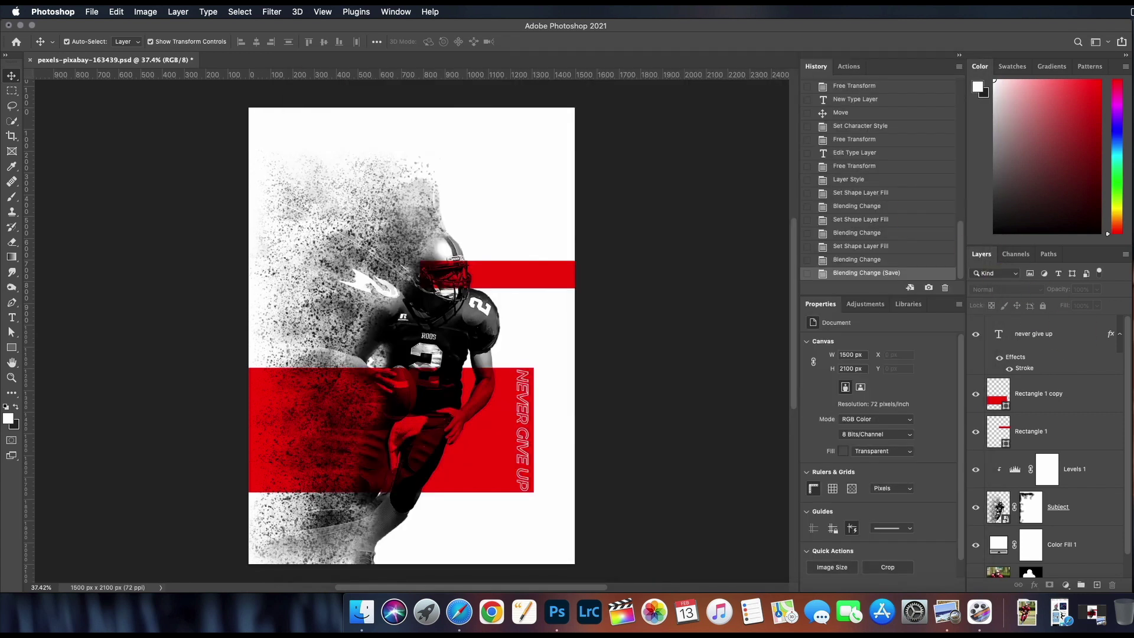